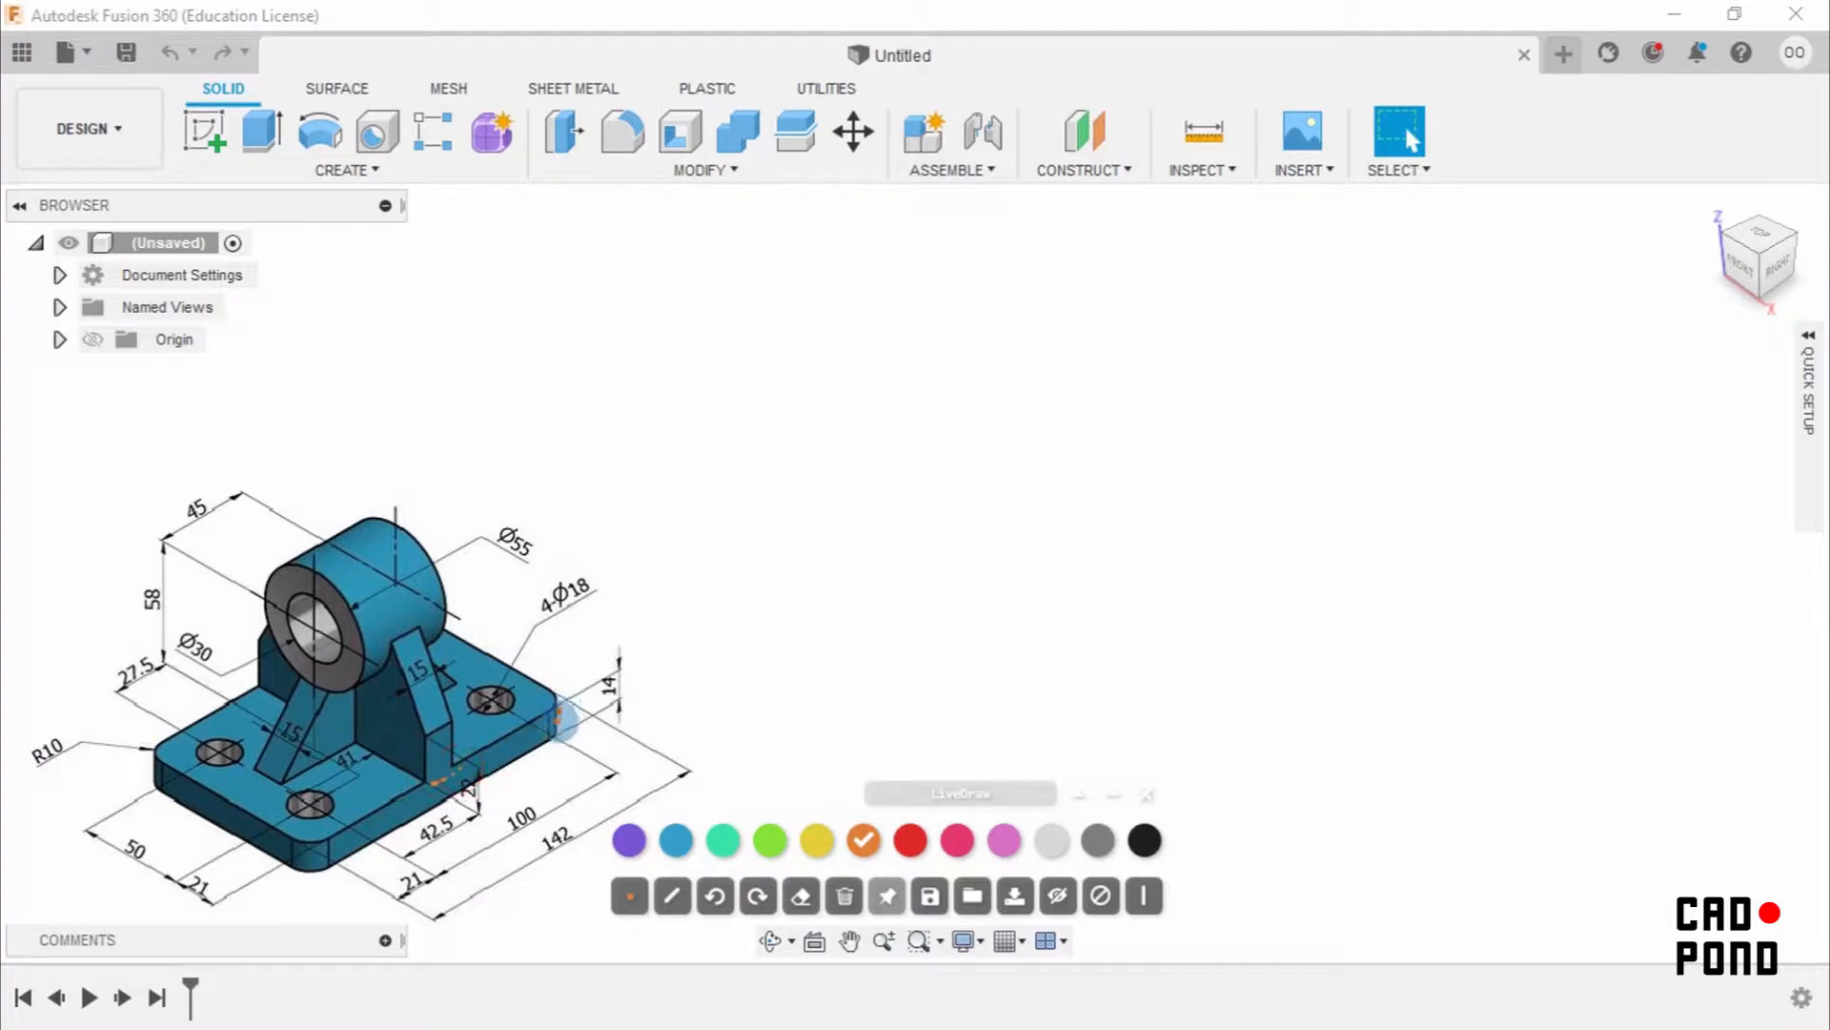
Number the parts on the reference drawing: 1 in orange on the base, 2 in green and 3 in yellow on the supports, 4 in pink on the cylinder.
click(351, 831)
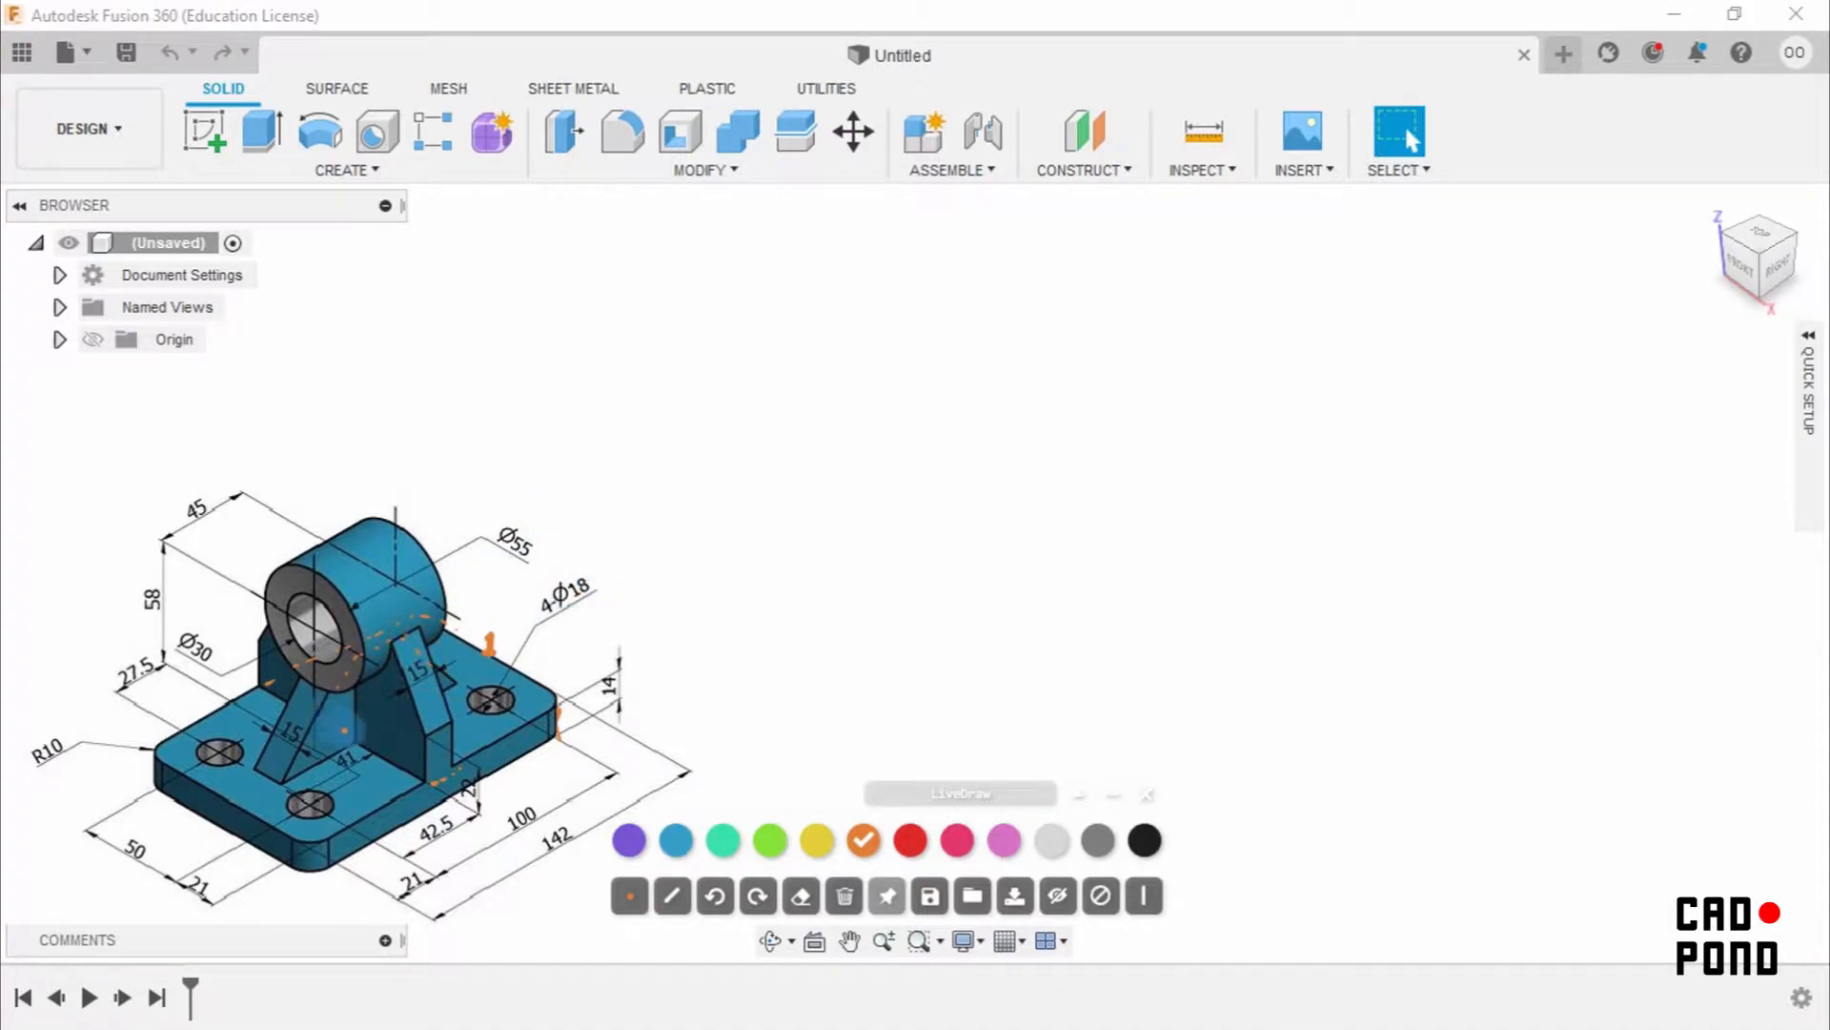
click(628, 840)
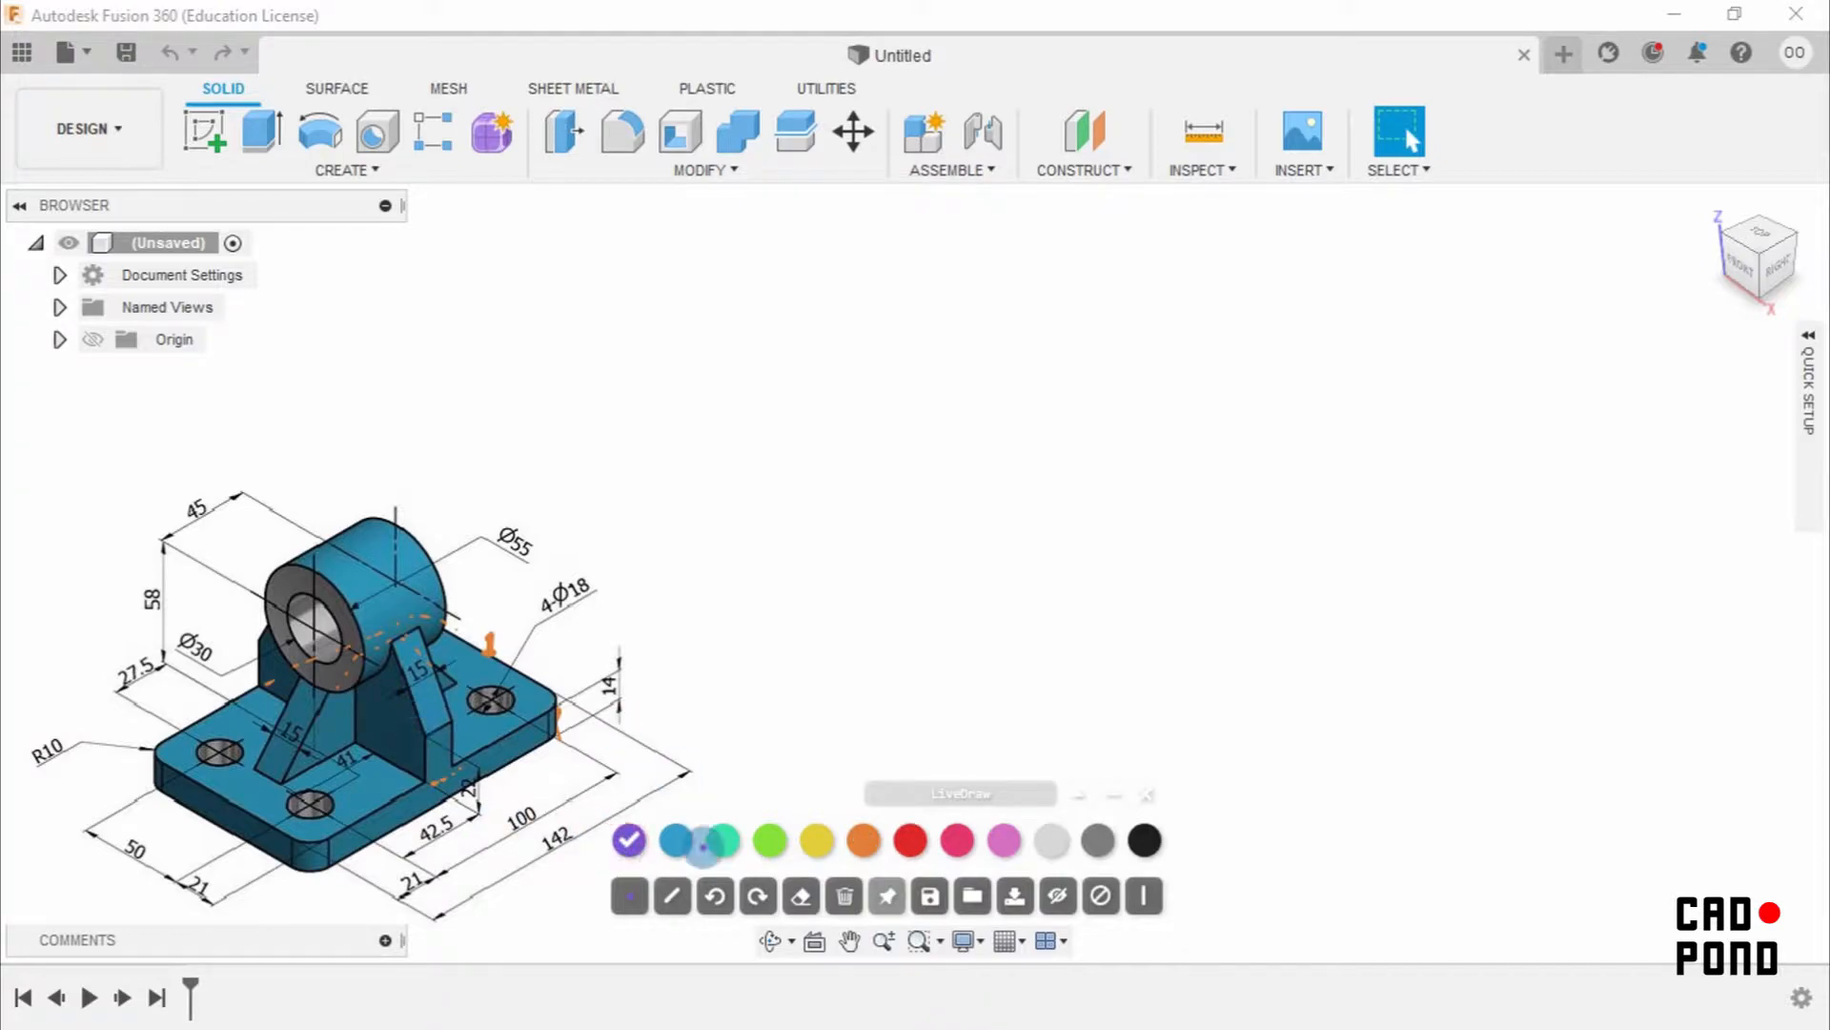
click(770, 840)
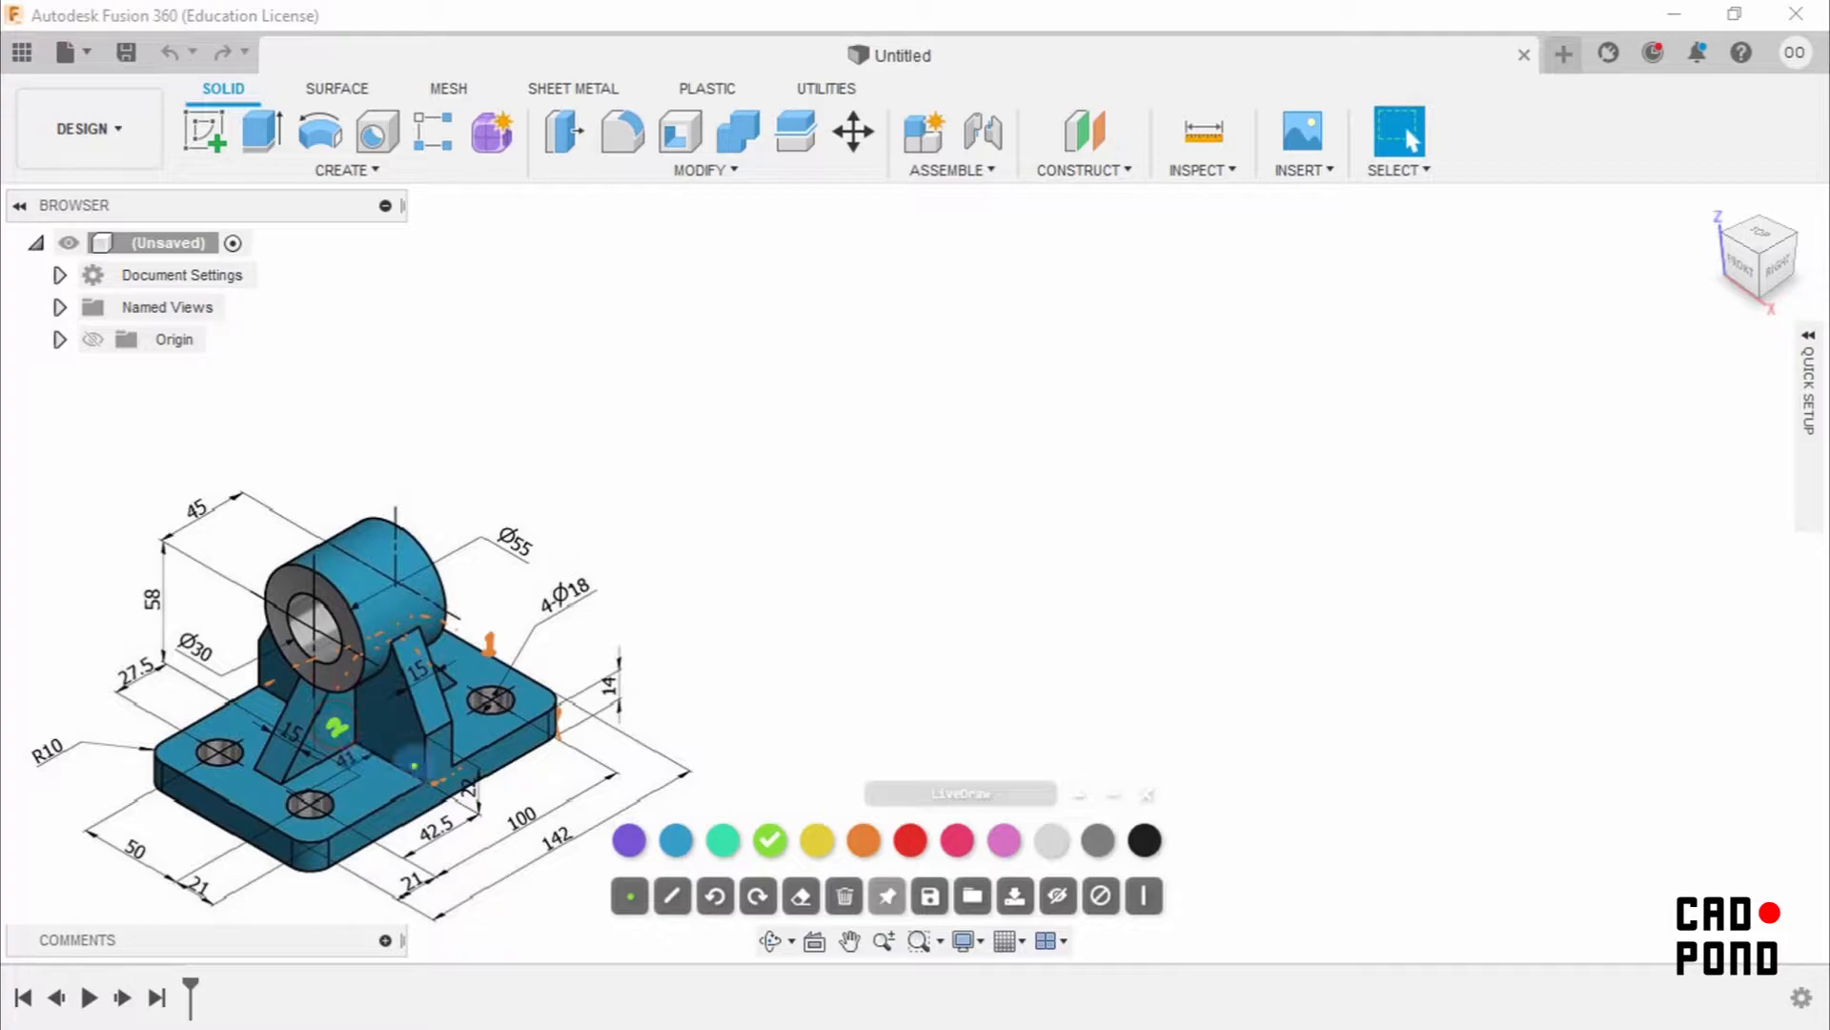
click(817, 841)
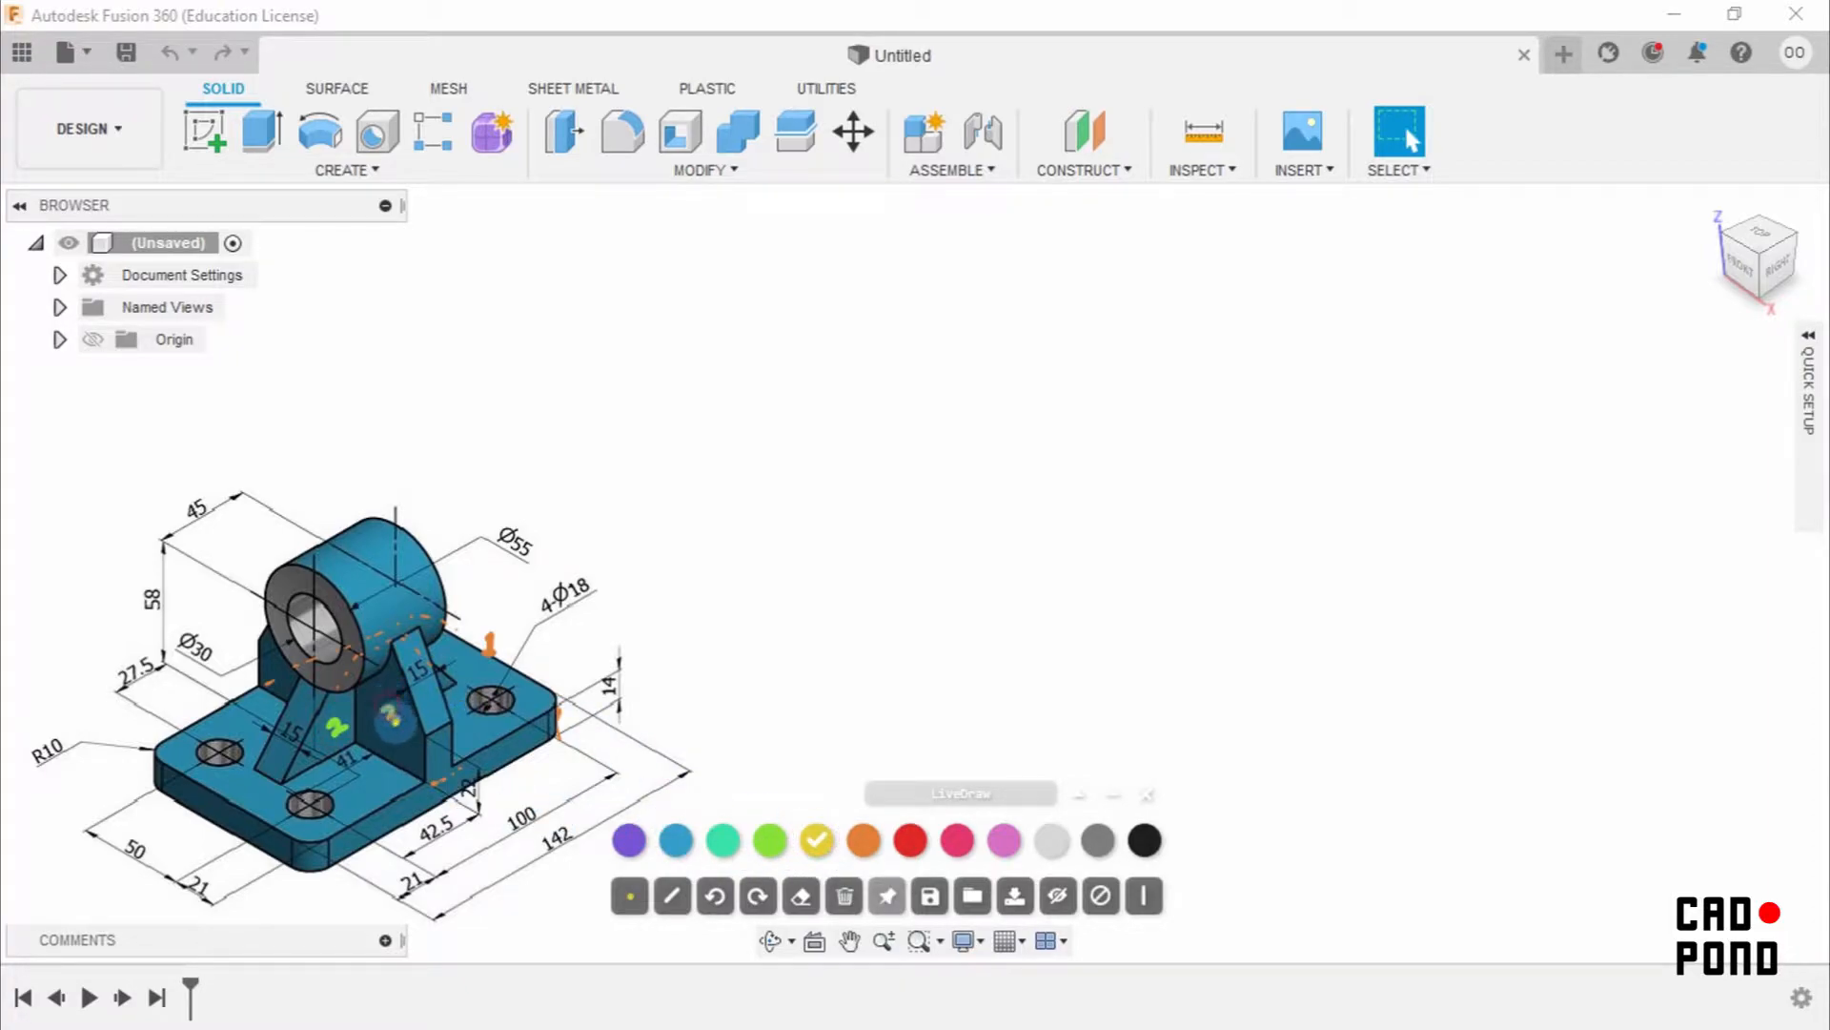
click(1001, 841)
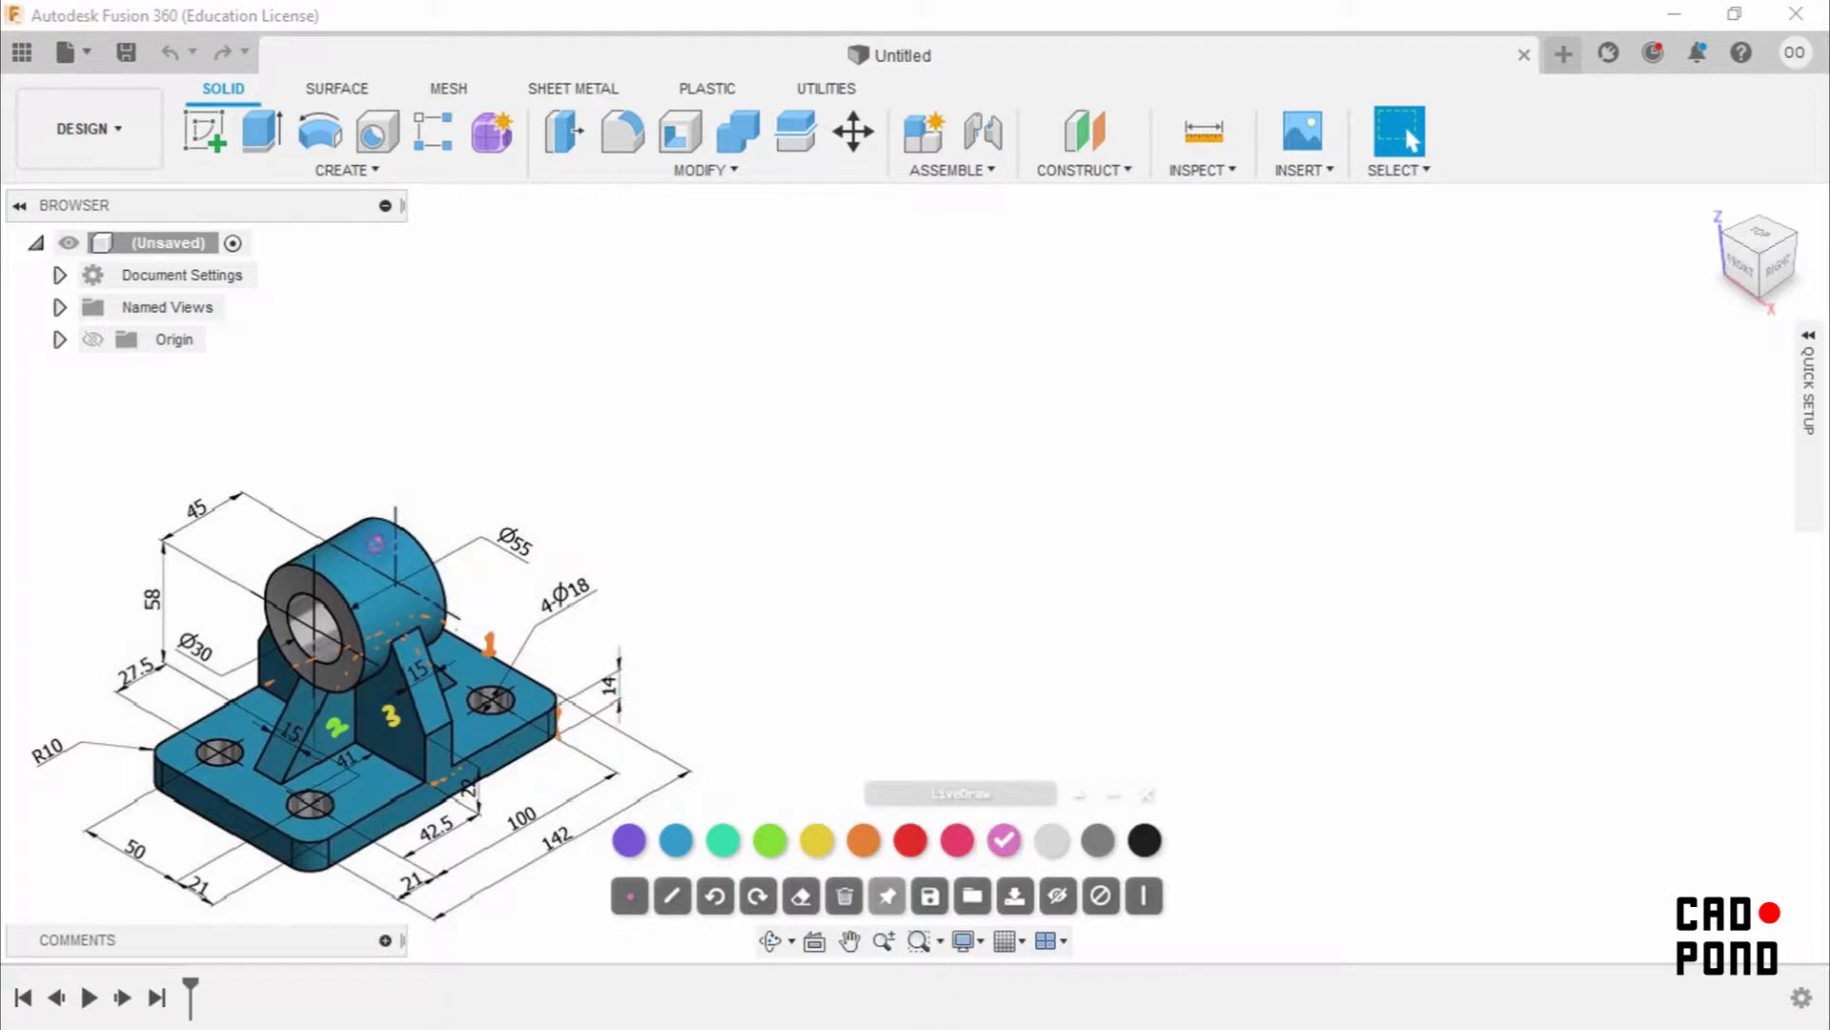
Draw an orange slab labelled 1 and a green tapered rib labelled 2 as freehand annotations above the reference drawing.
click(863, 841)
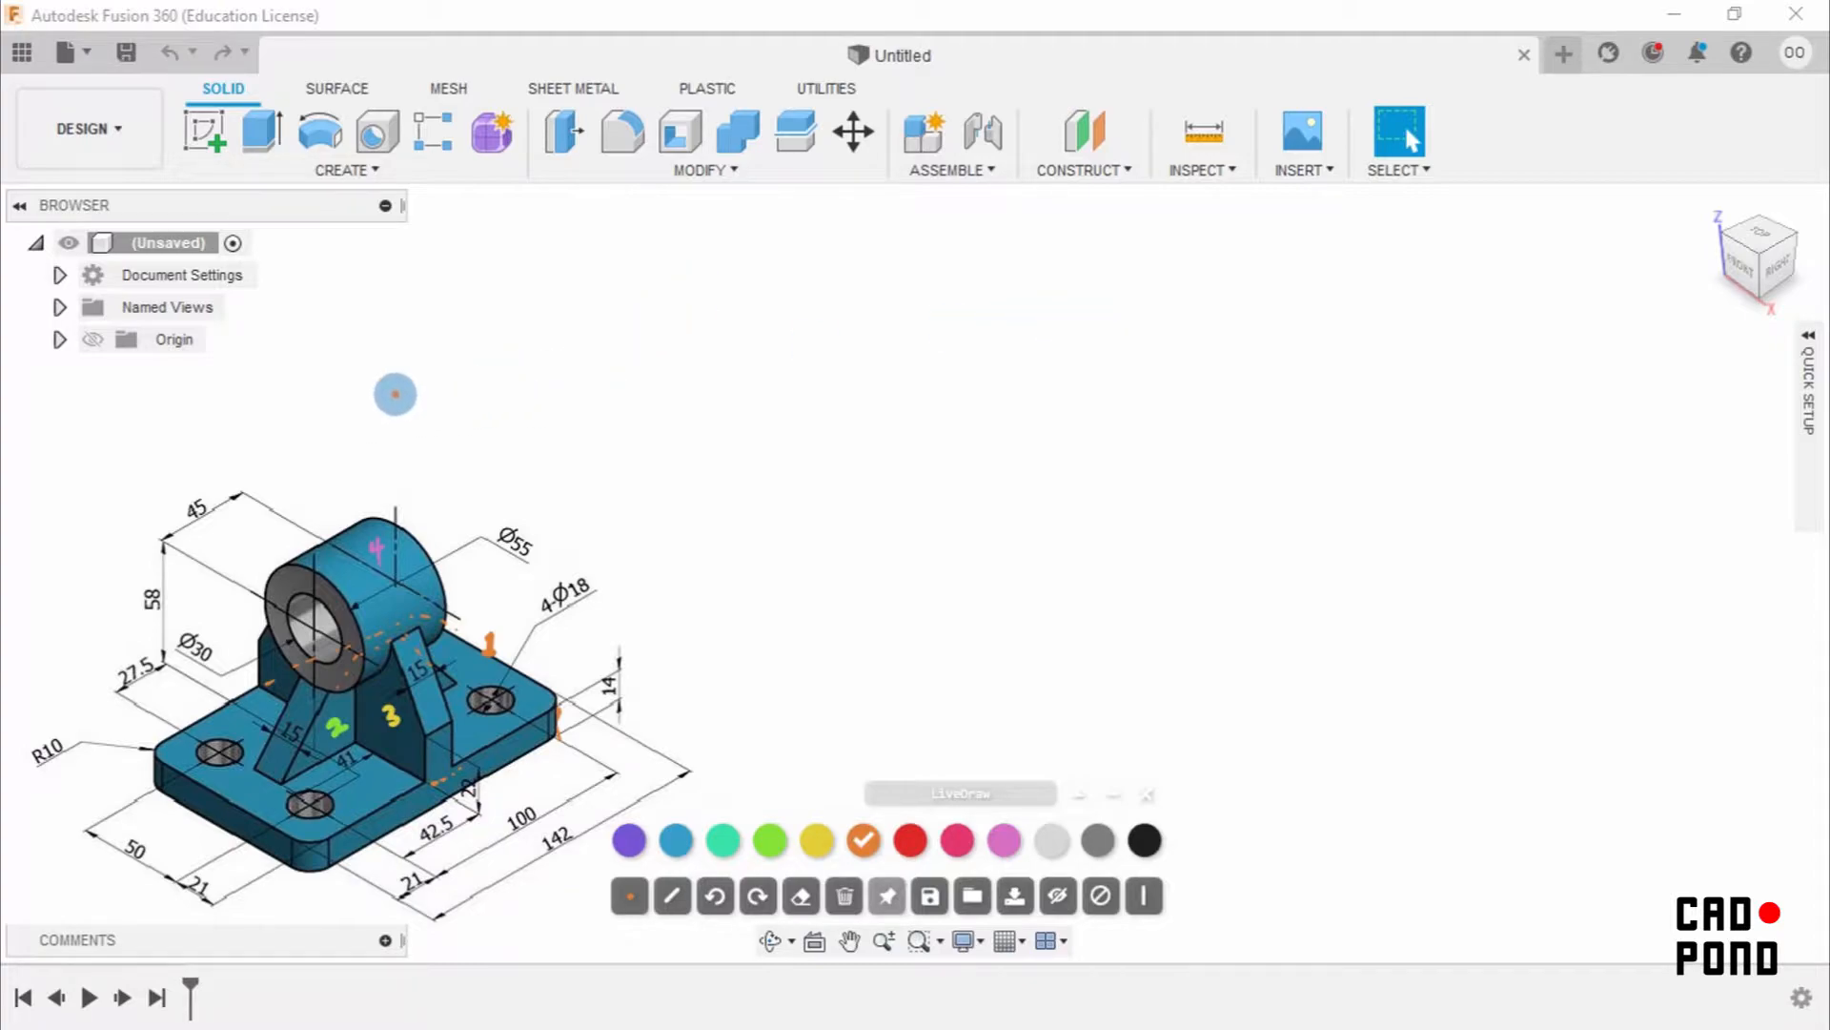
mouse_move(414, 349)
mouse_down()
mouse_move(481, 410)
mouse_move(429, 359)
mouse_move(442, 347)
mouse_move(556, 334)
mouse_move(595, 366)
mouse_move(495, 380)
mouse_move(518, 400)
mouse_move(584, 400)
mouse_move(599, 381)
mouse_up()
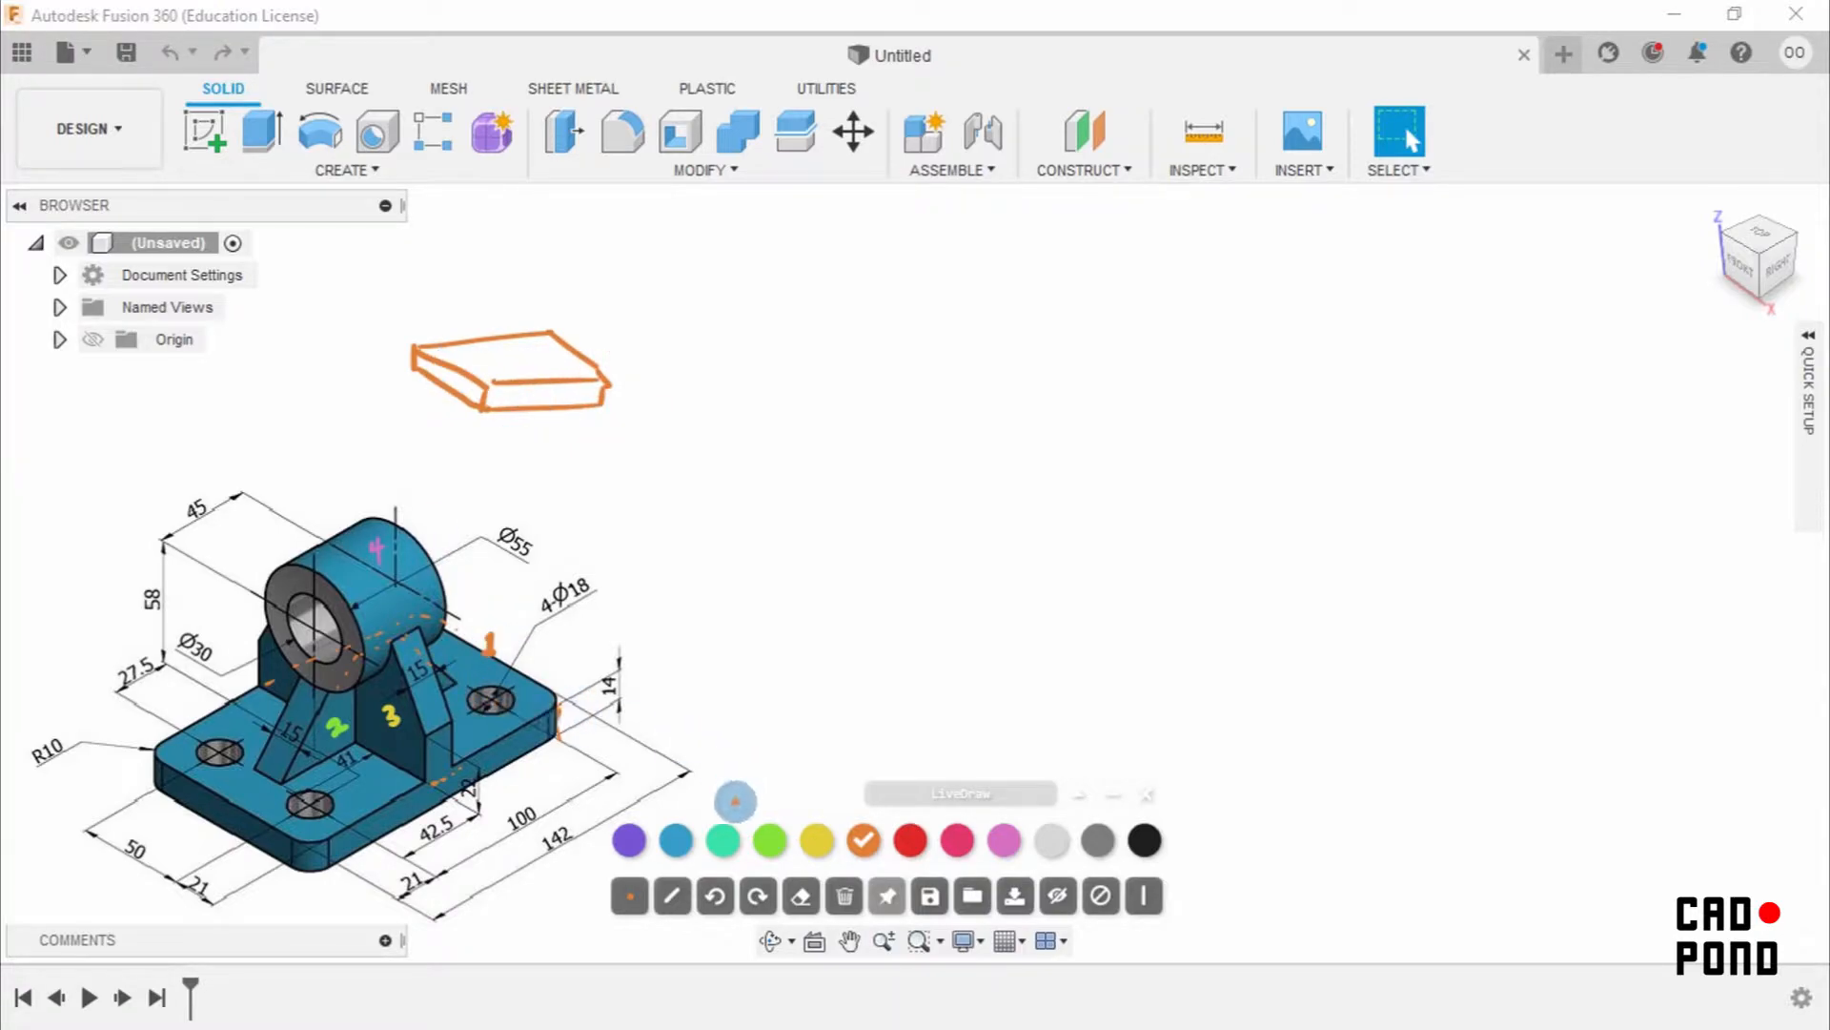
click(770, 840)
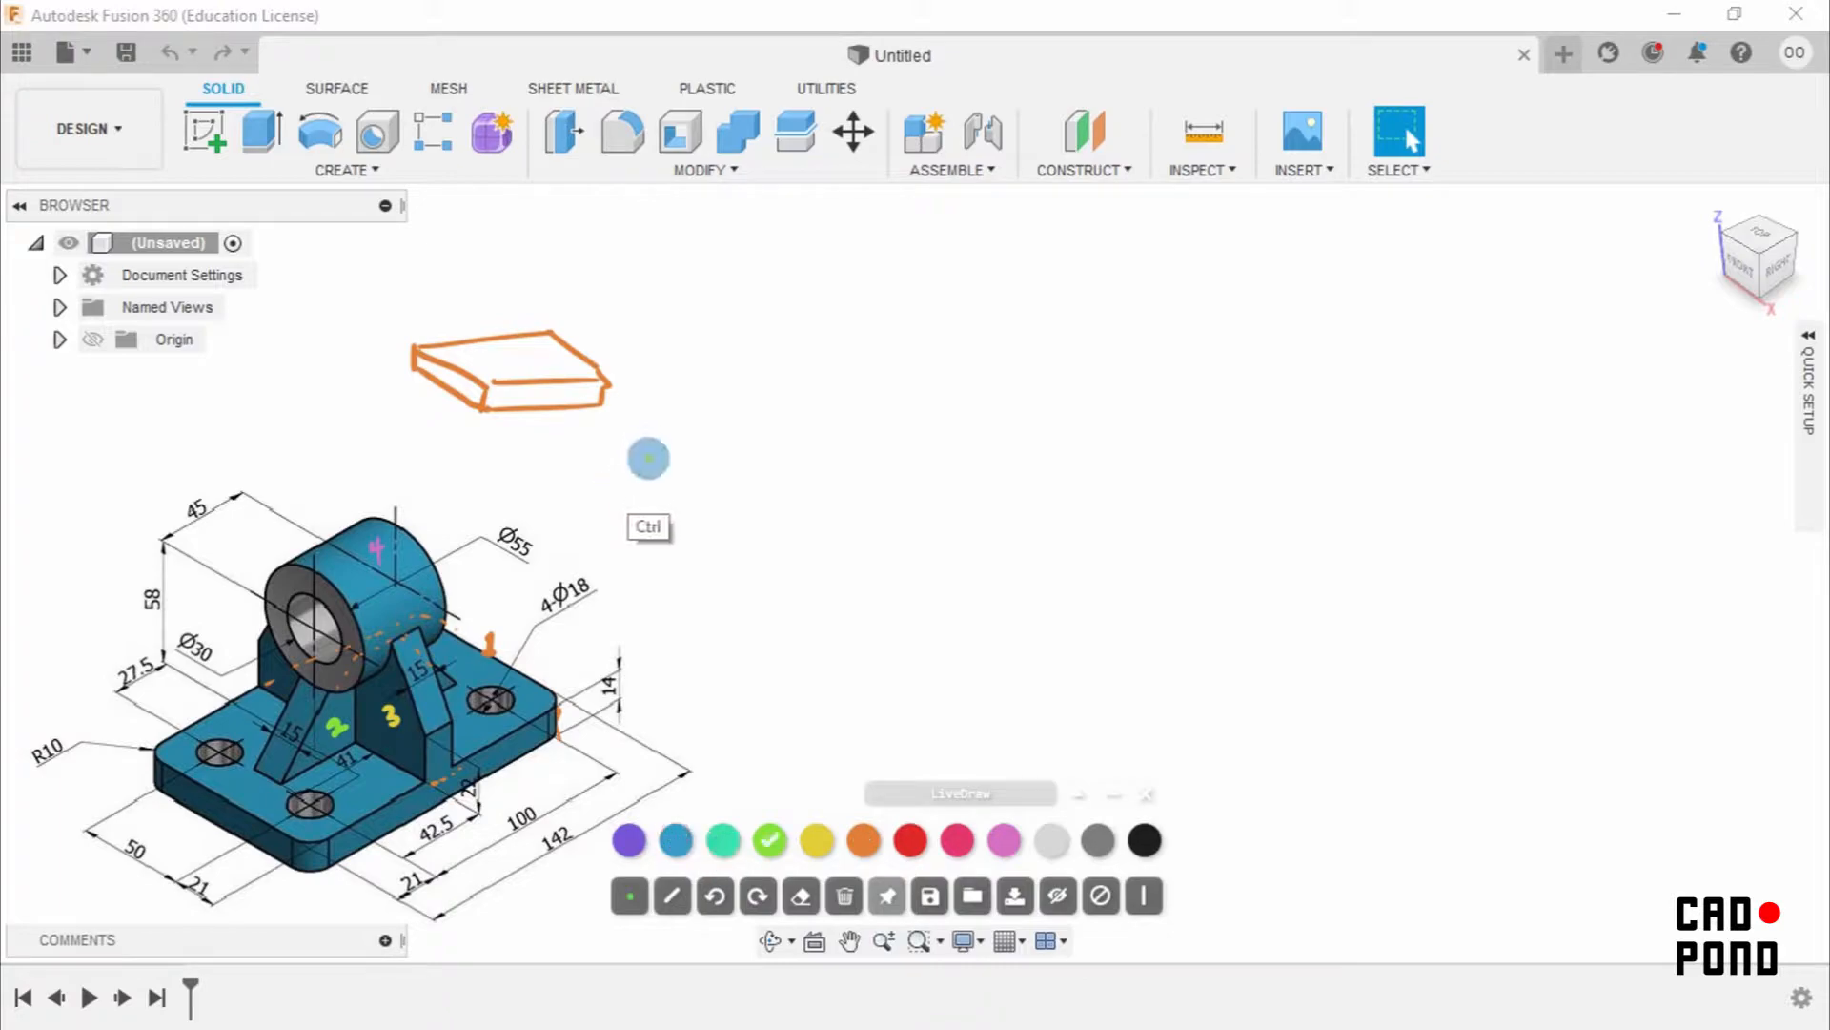
mouse_move(654, 440)
mouse_down()
mouse_move(600, 477)
mouse_move(639, 438)
mouse_move(695, 433)
mouse_move(645, 421)
mouse_move(736, 495)
mouse_up()
drag(622, 495, 739, 494)
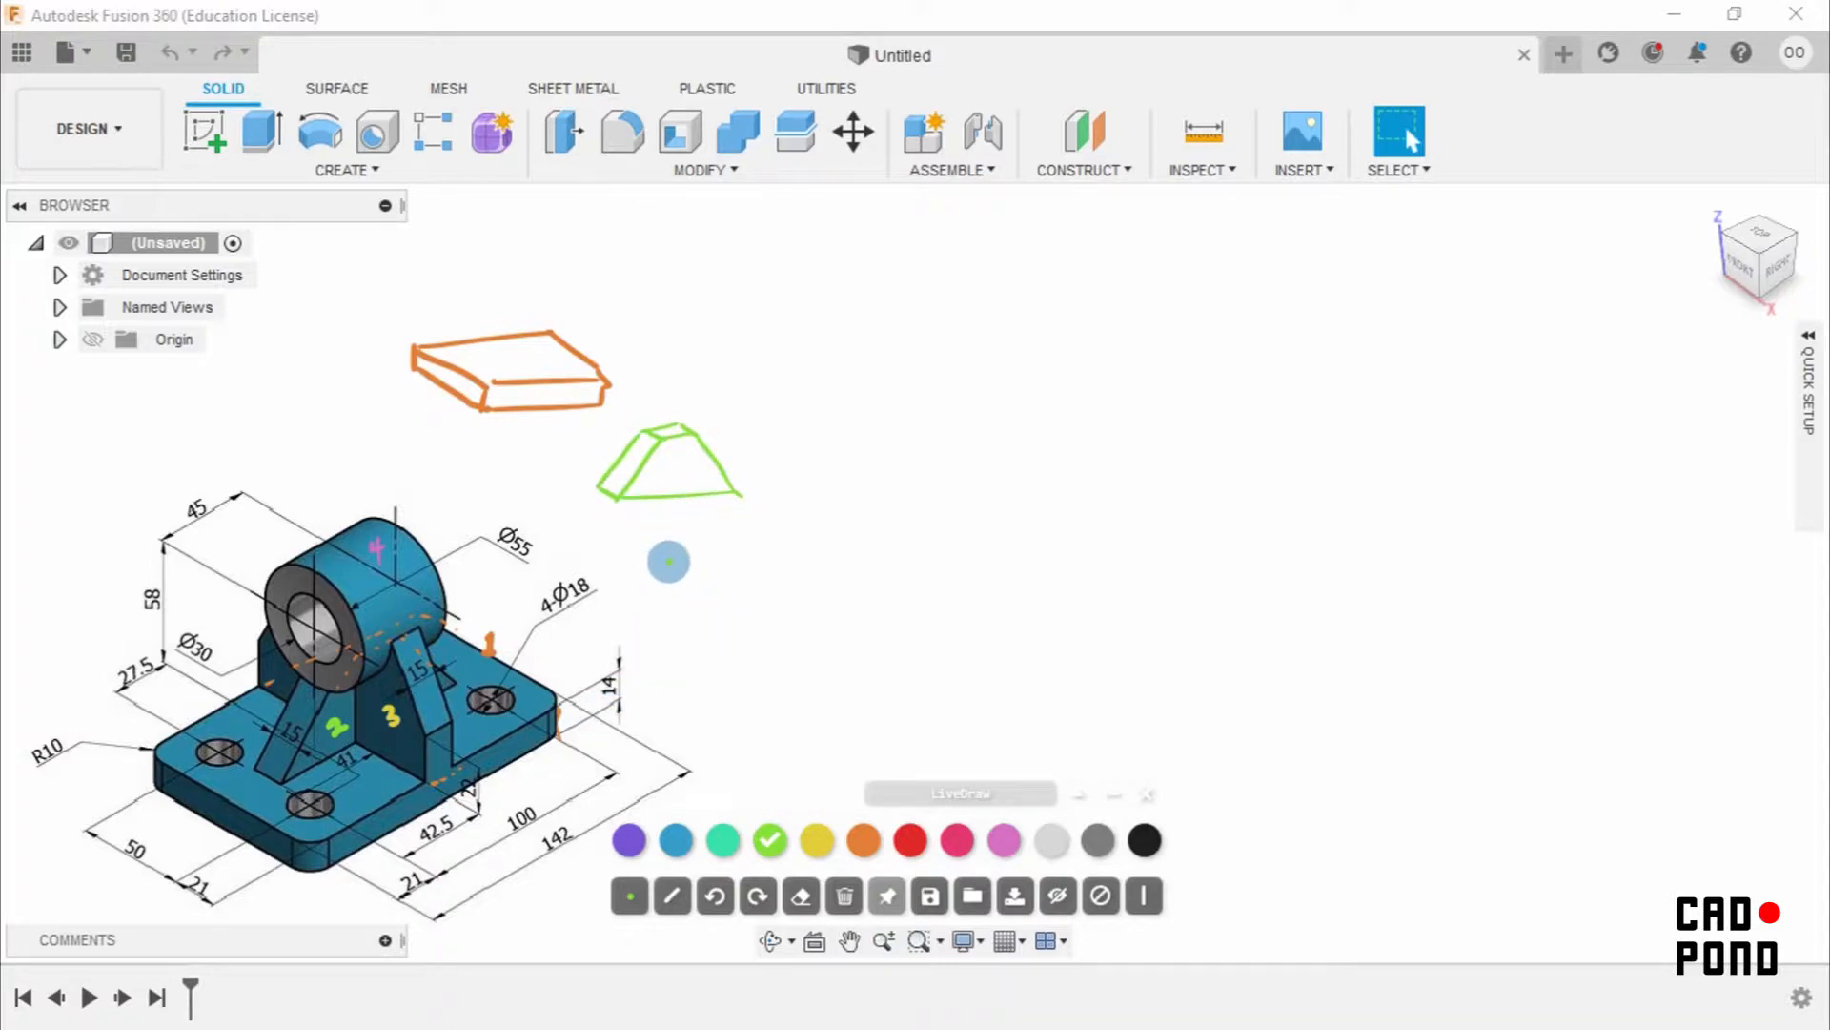
drag(731, 449, 745, 462)
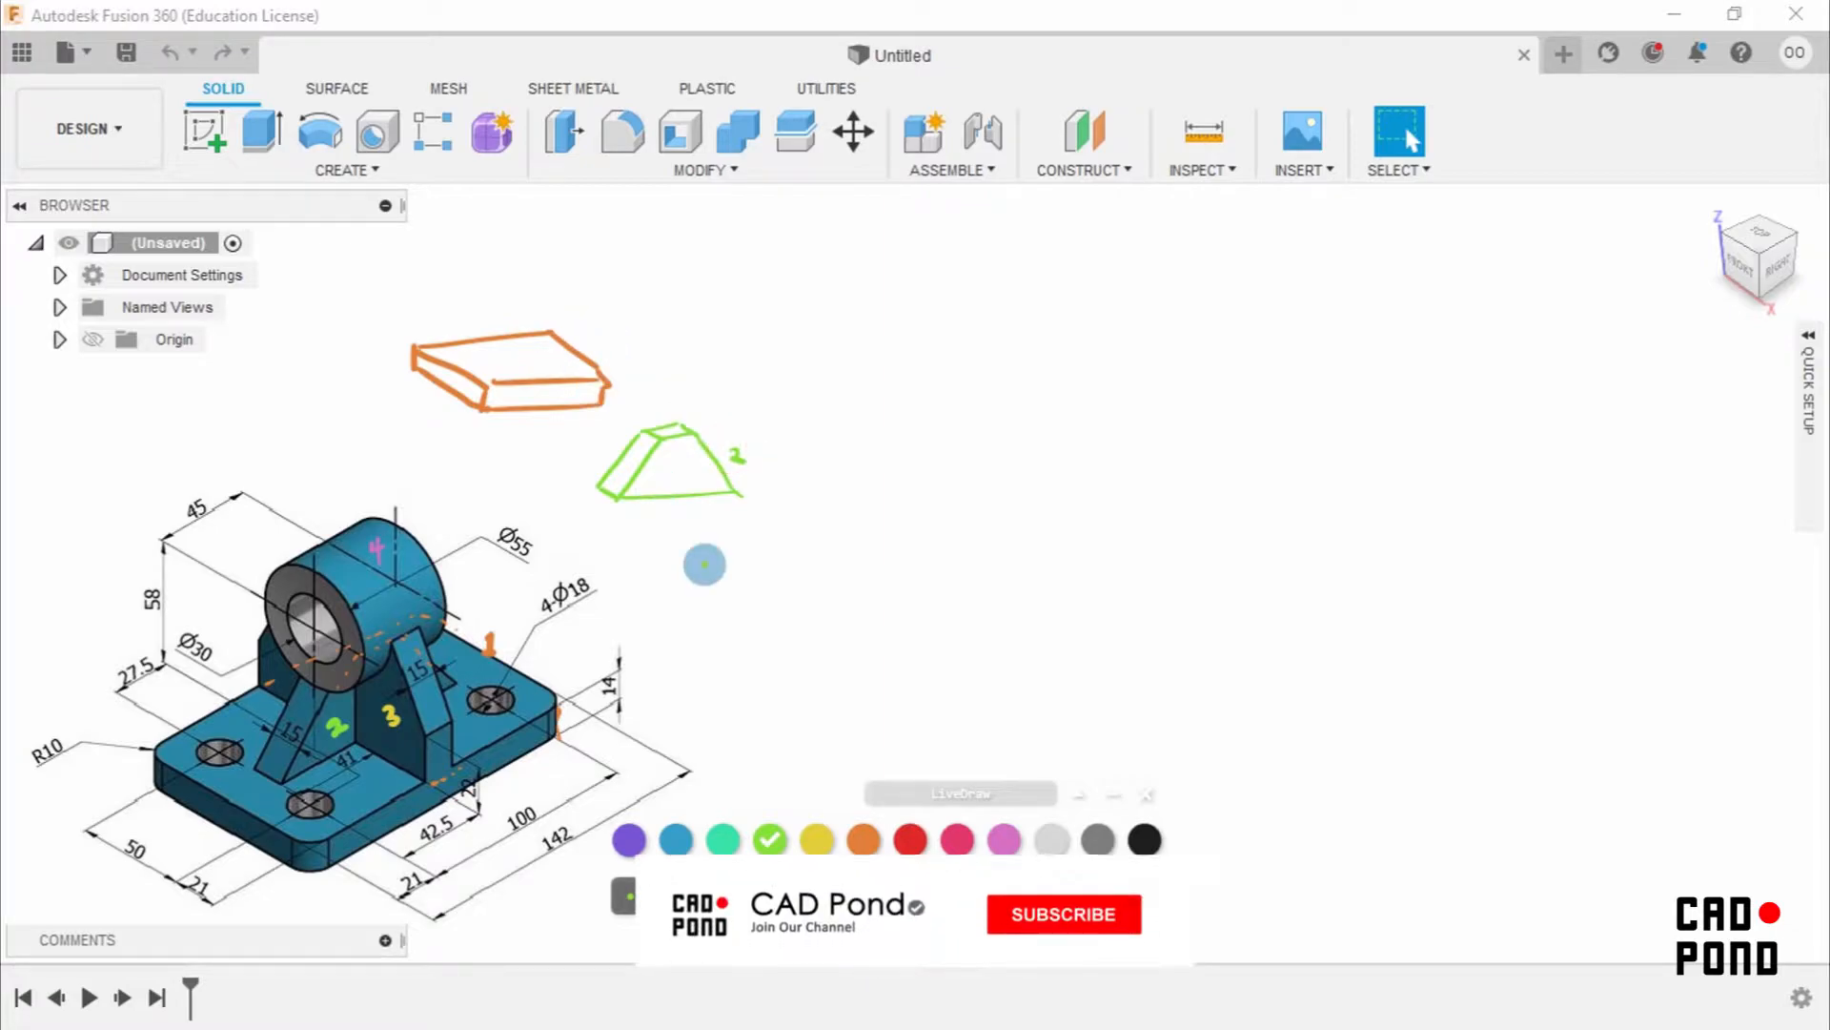
click(863, 835)
drag(505, 291, 508, 307)
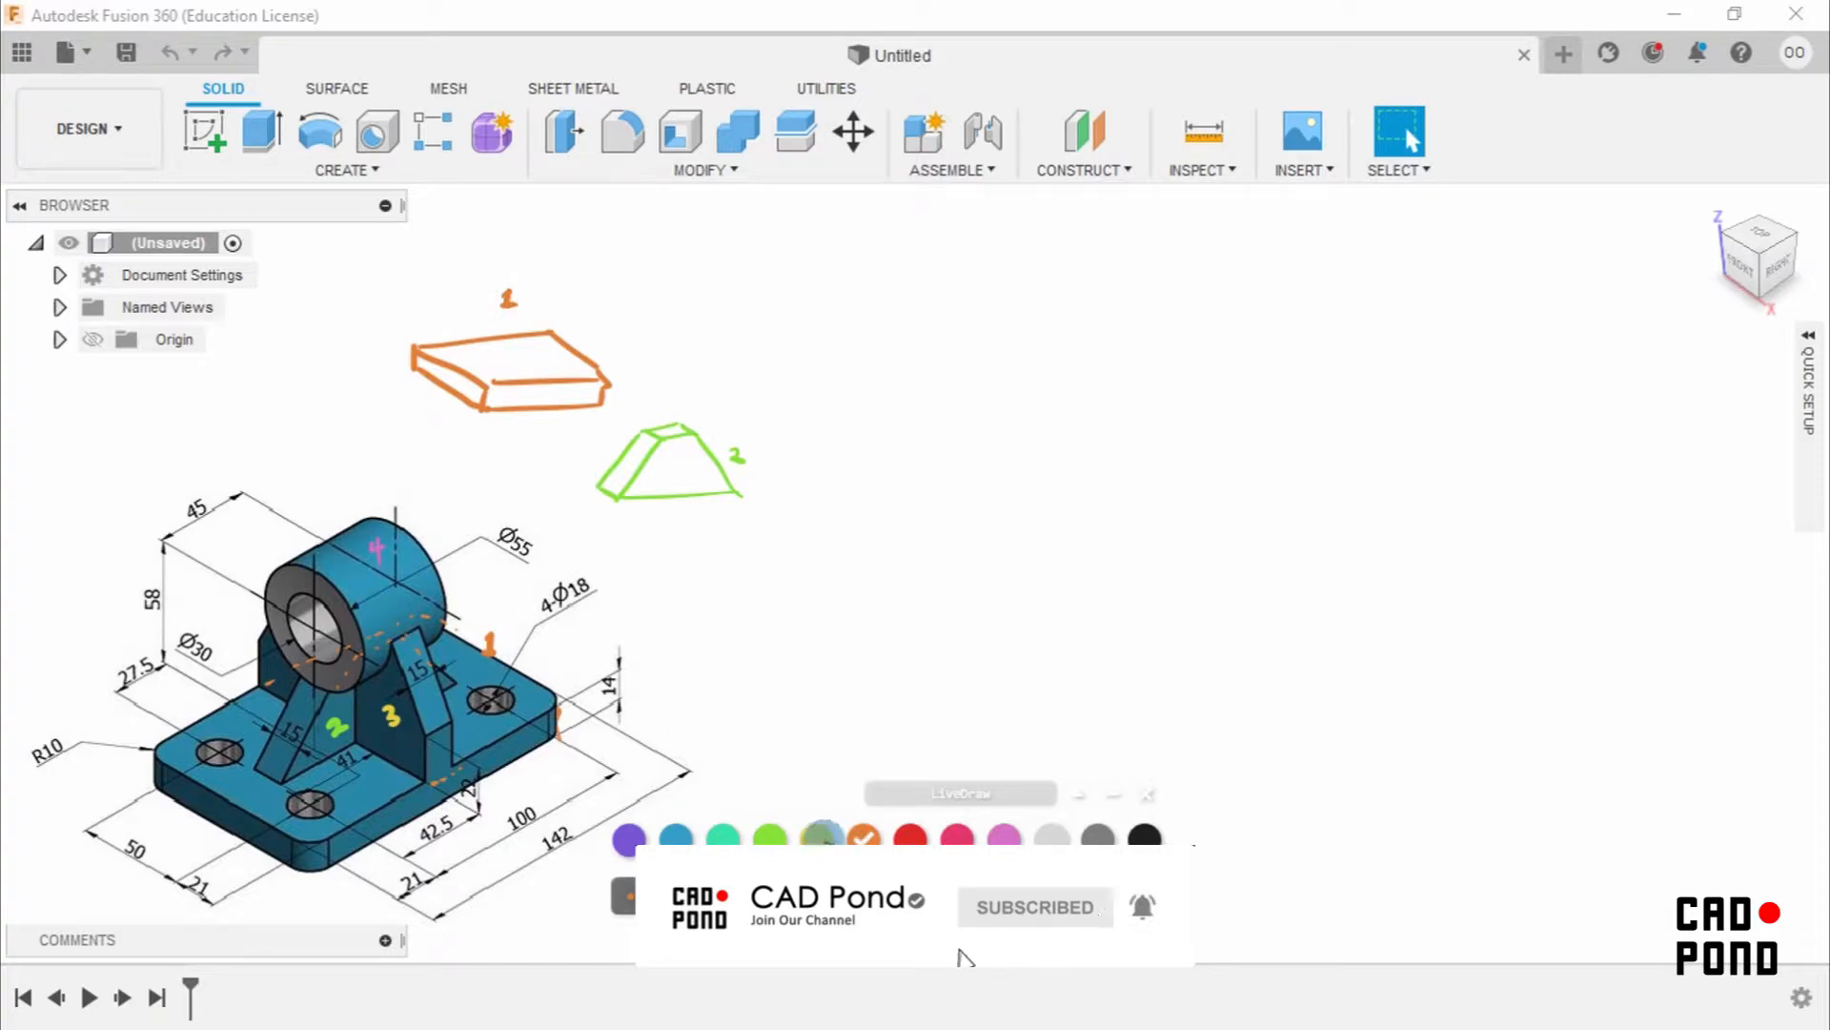
Draw a yellow angled support labelled 3 and a pink hollow cylinder labelled 4 as freehand annotations beside the other part sketches.
click(817, 837)
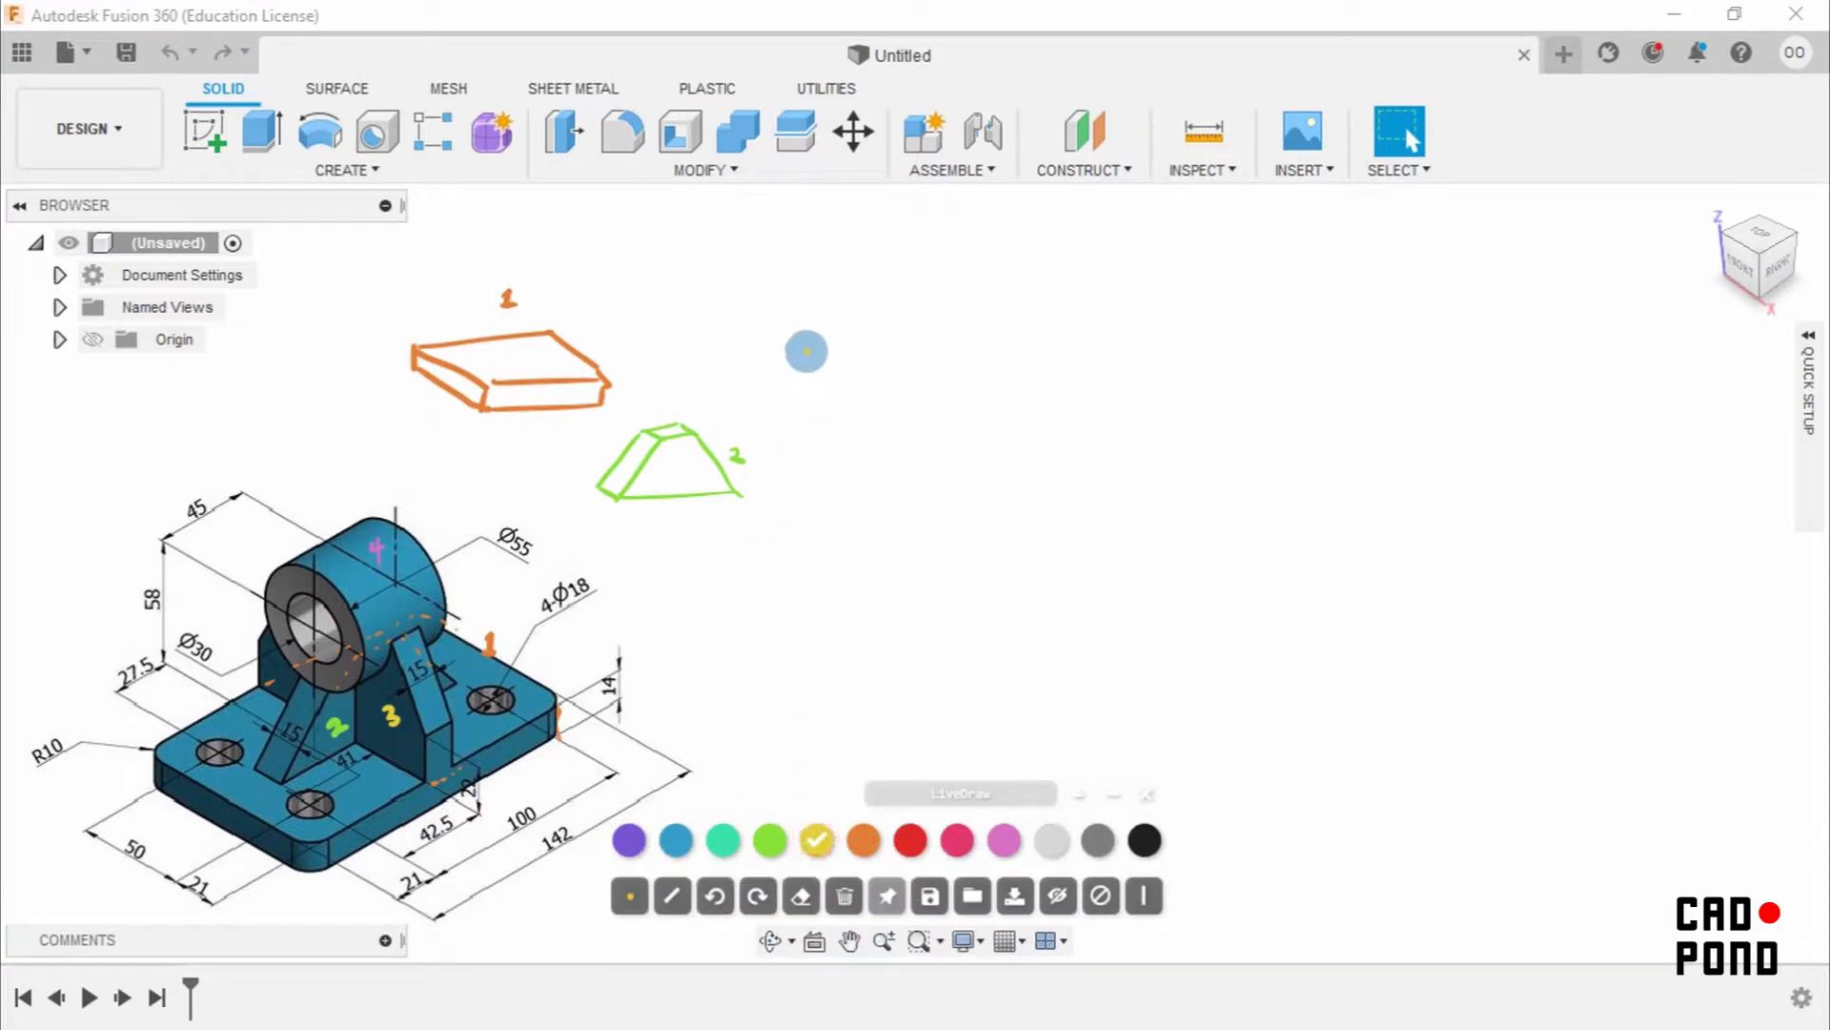
drag(800, 333, 821, 315)
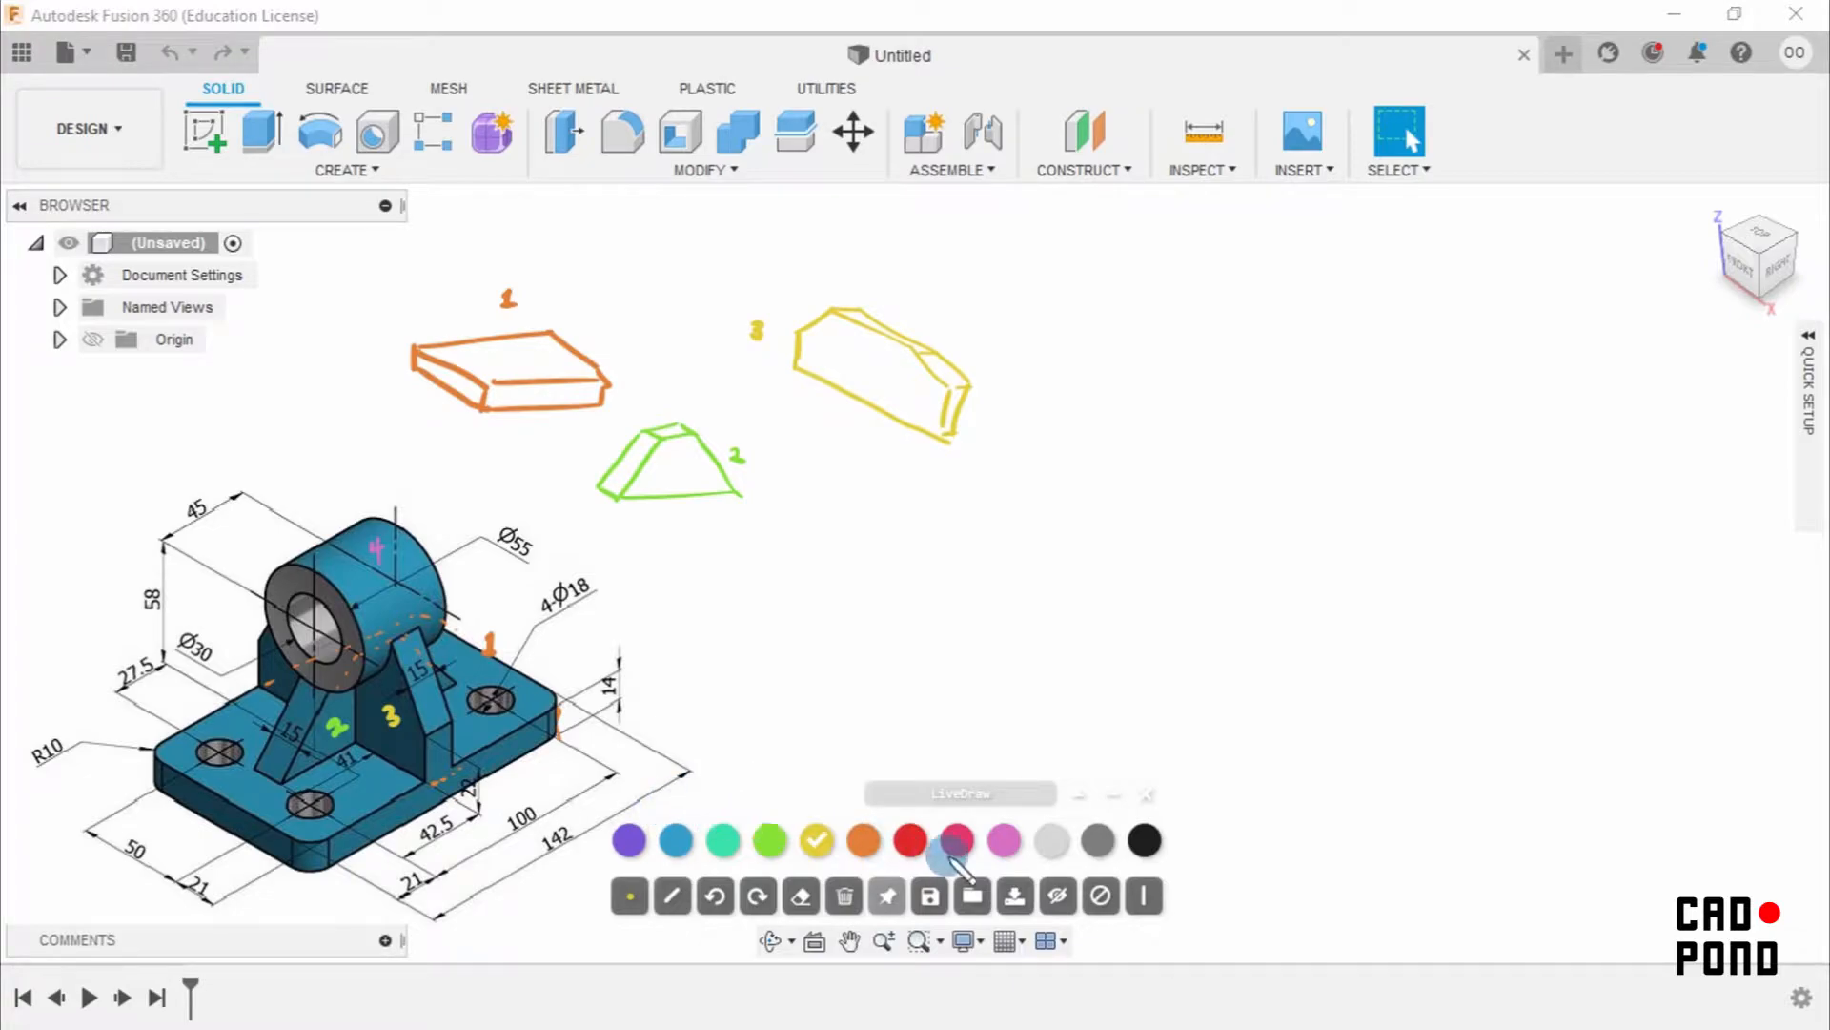
click(1004, 840)
mouse_move(814, 588)
mouse_down()
mouse_move(833, 572)
mouse_move(788, 626)
mouse_move(813, 547)
mouse_move(878, 535)
mouse_move(917, 598)
mouse_up()
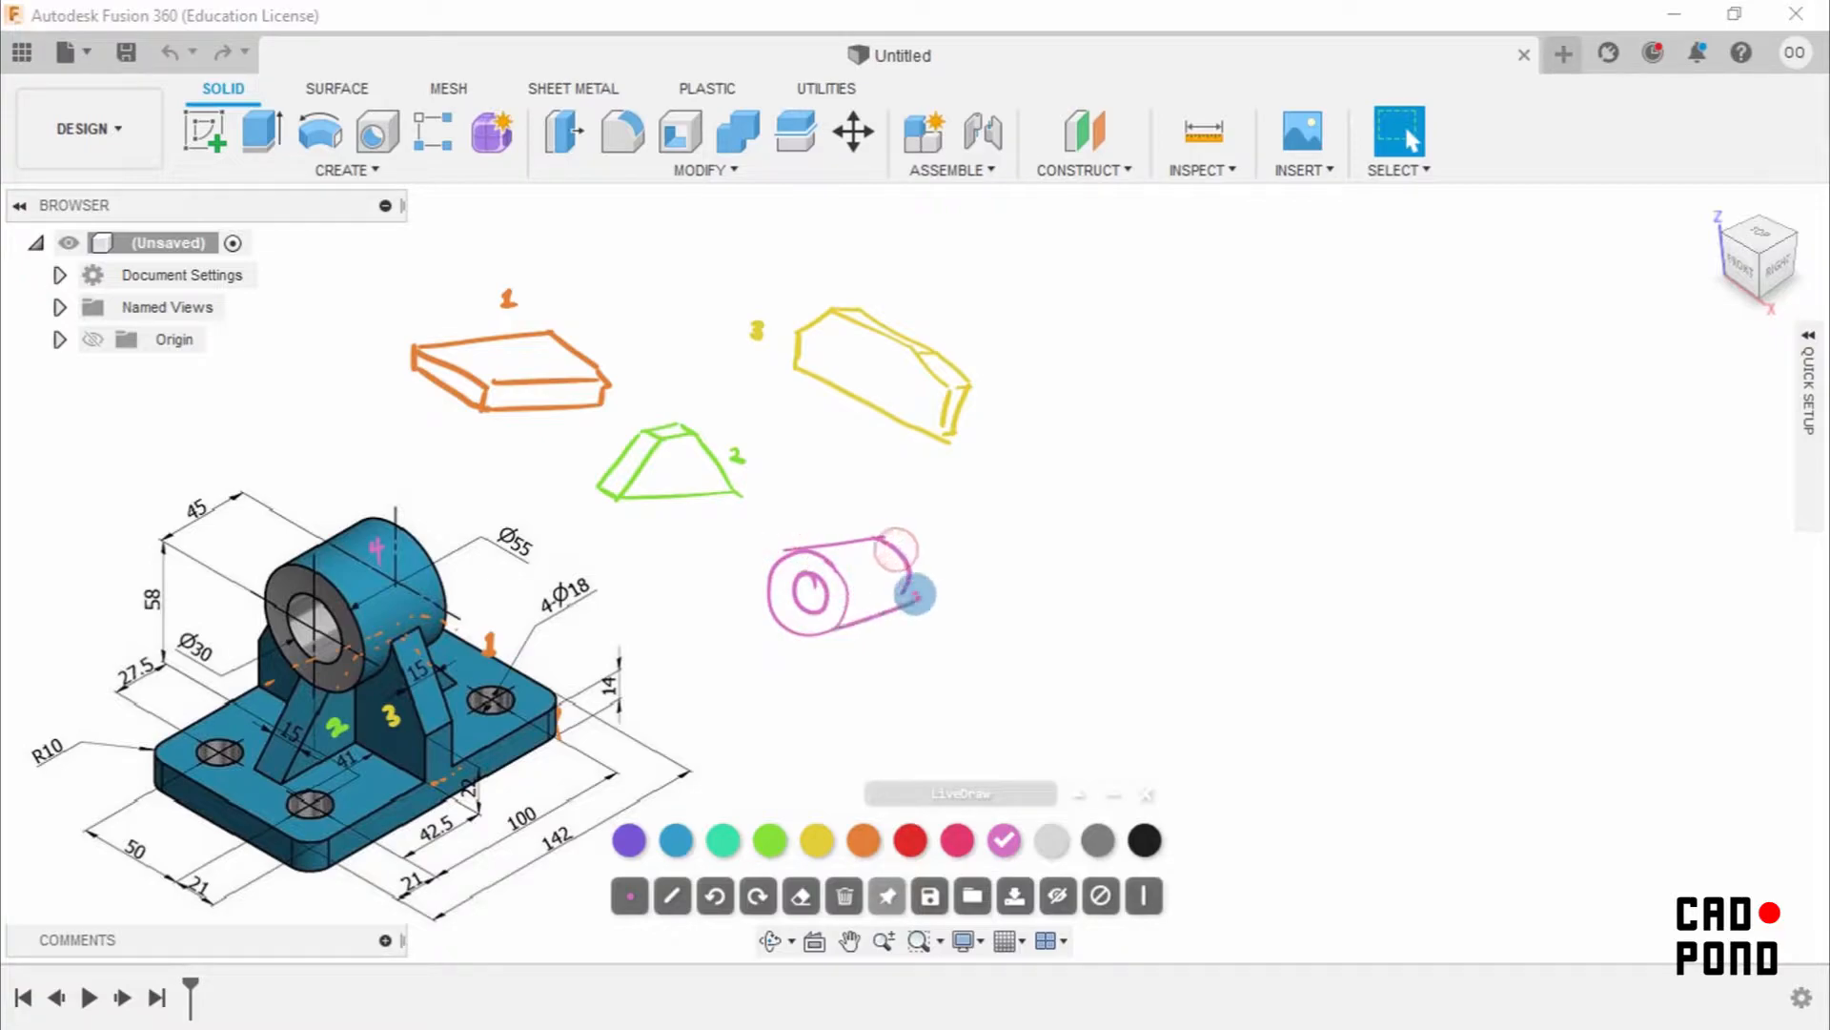
drag(850, 523, 857, 530)
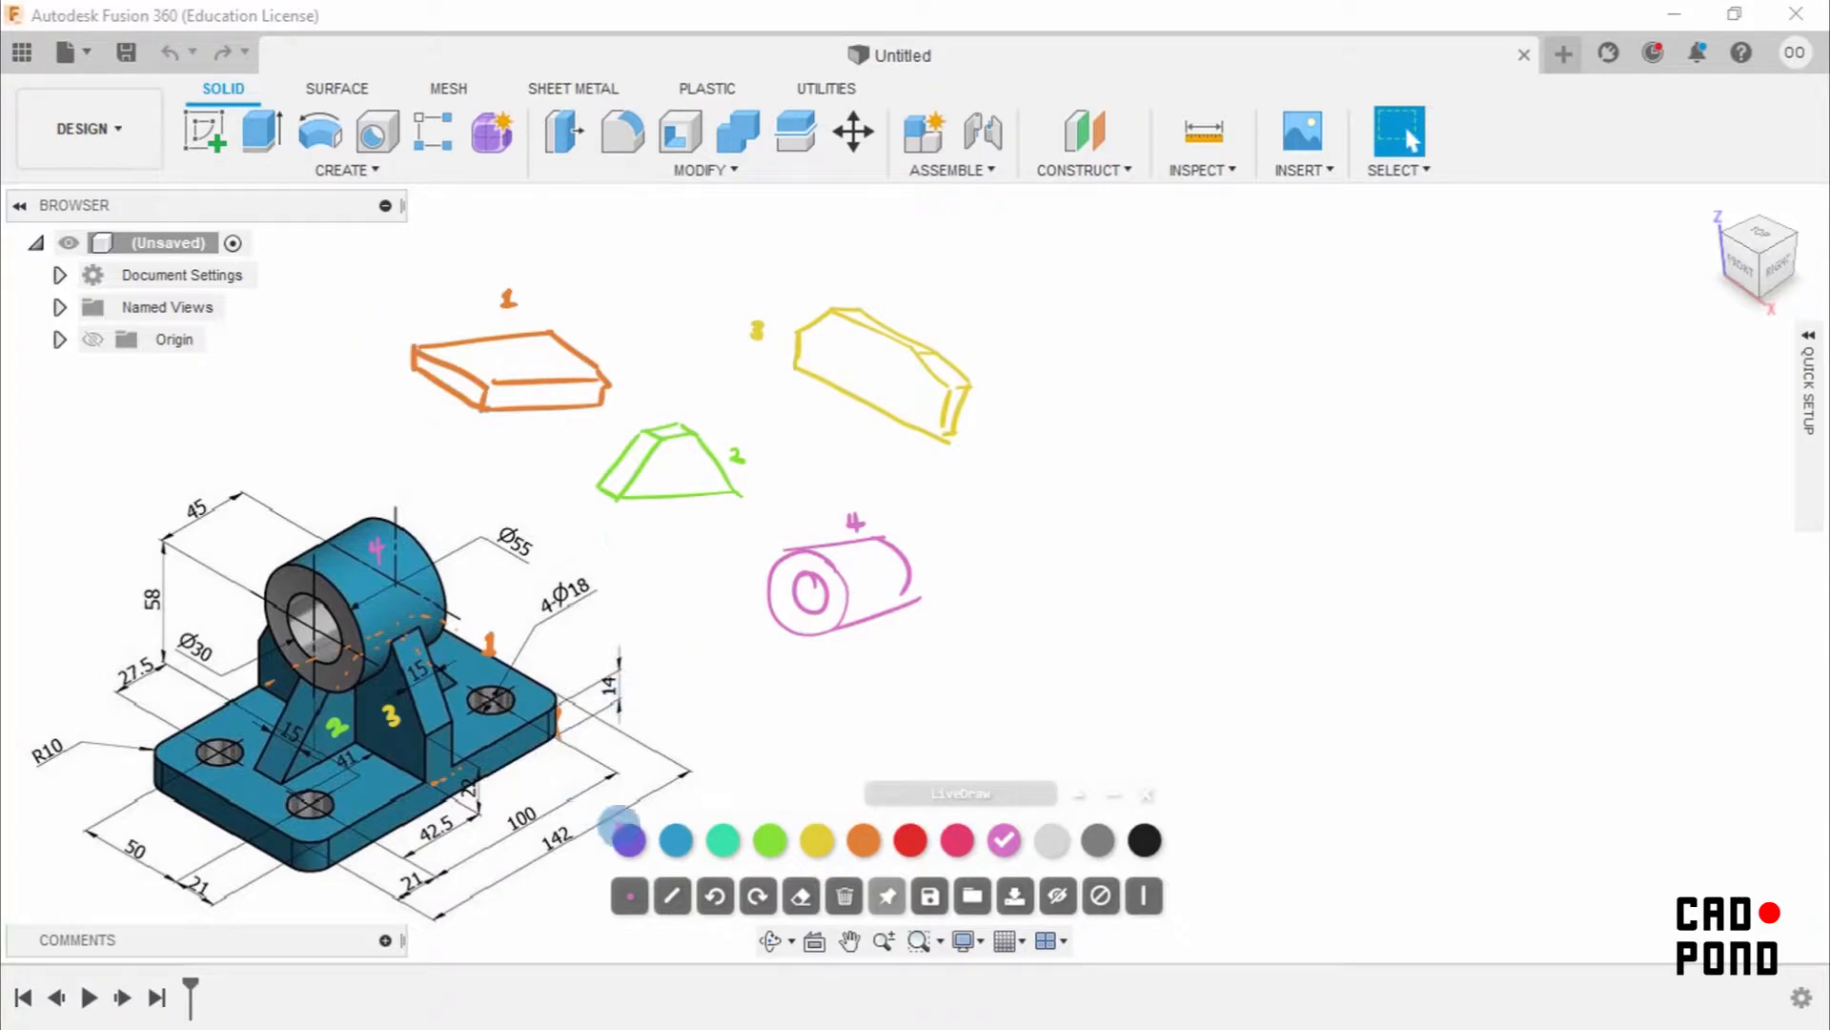
Annotate the missing 21 offset and arrows on the reference drawing, write a circled 92 for the base width and circle the 142 length.
click(1101, 840)
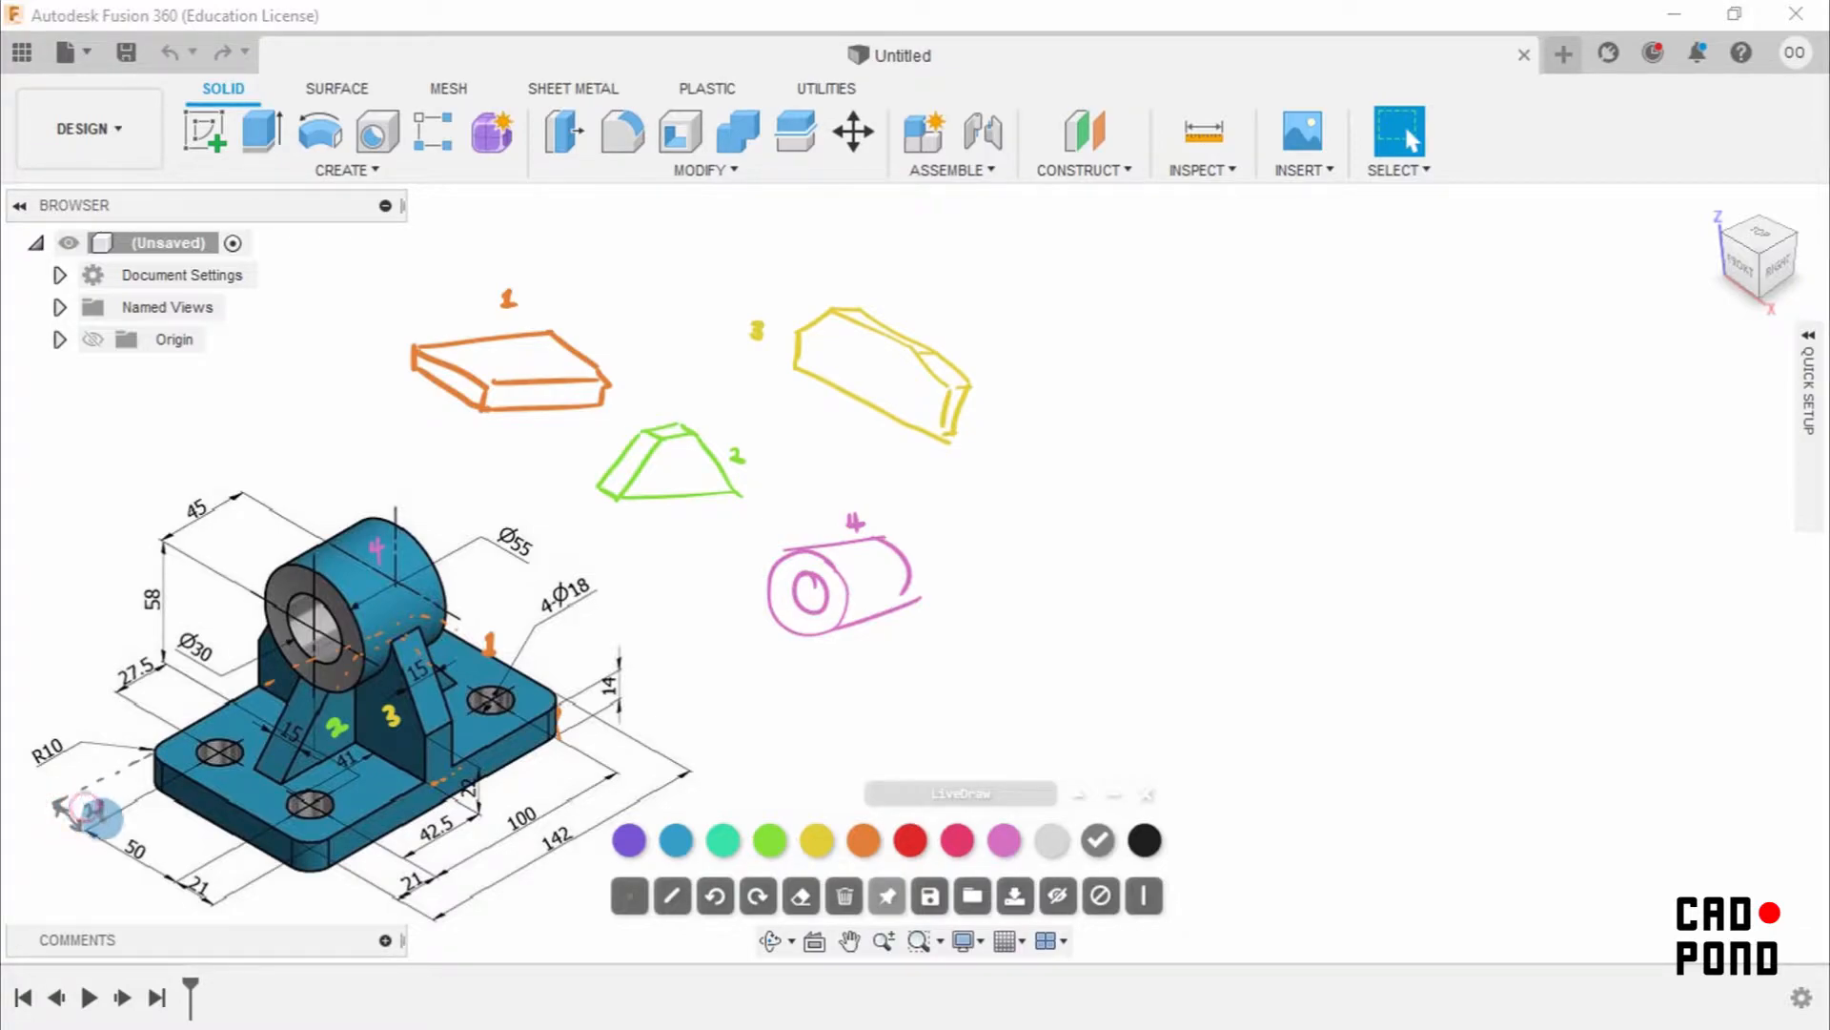
click(1053, 840)
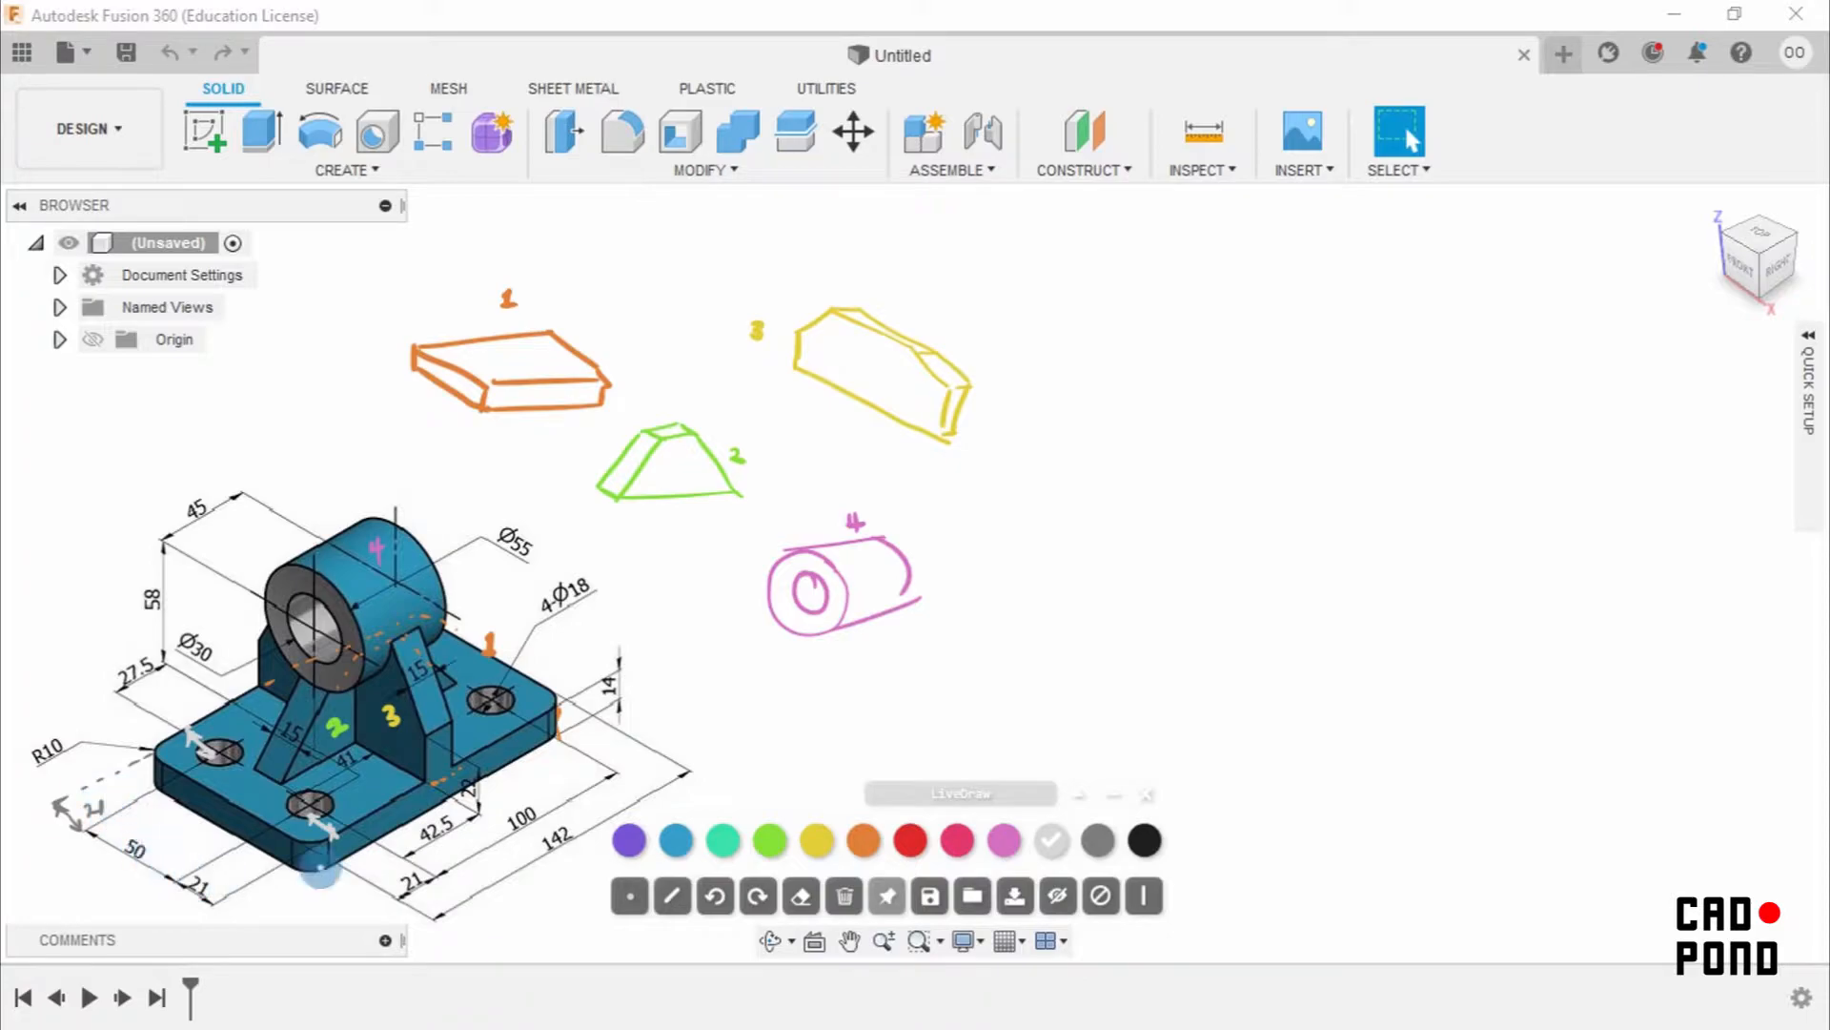
click(1098, 840)
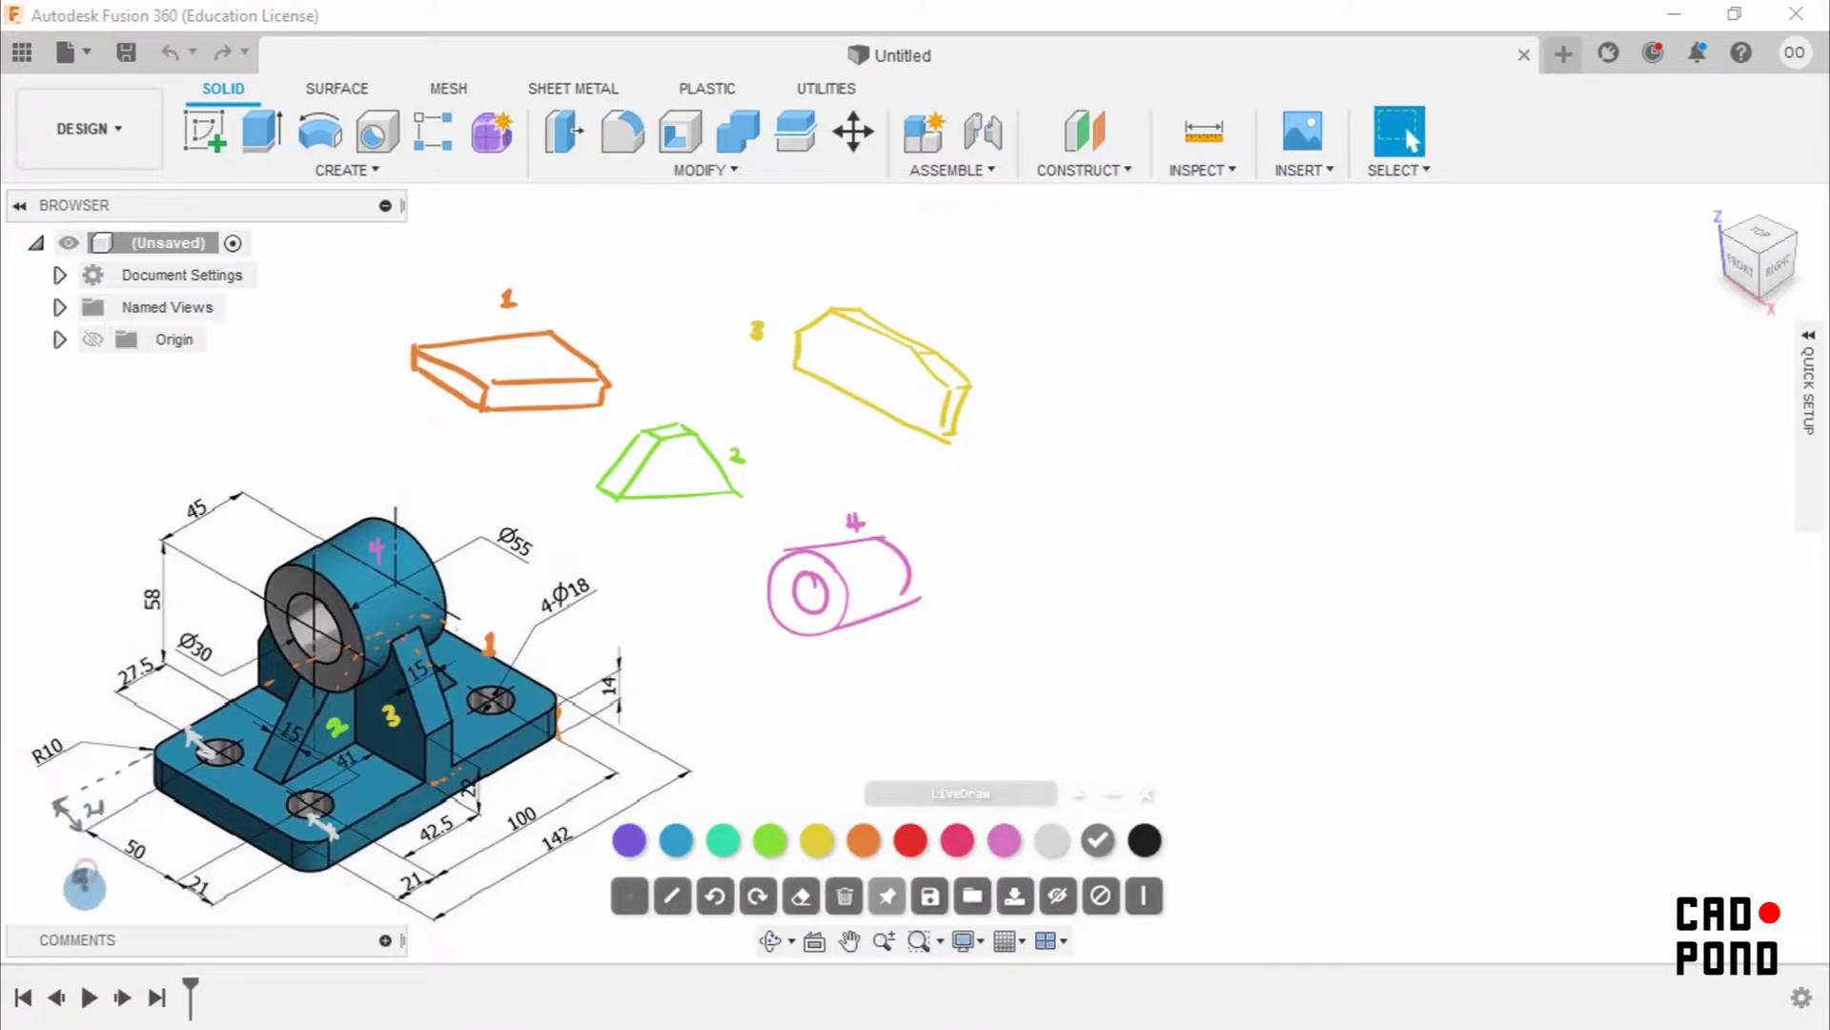
mouse_move(95, 849)
mouse_down()
mouse_move(57, 878)
mouse_move(129, 863)
mouse_move(105, 850)
mouse_up()
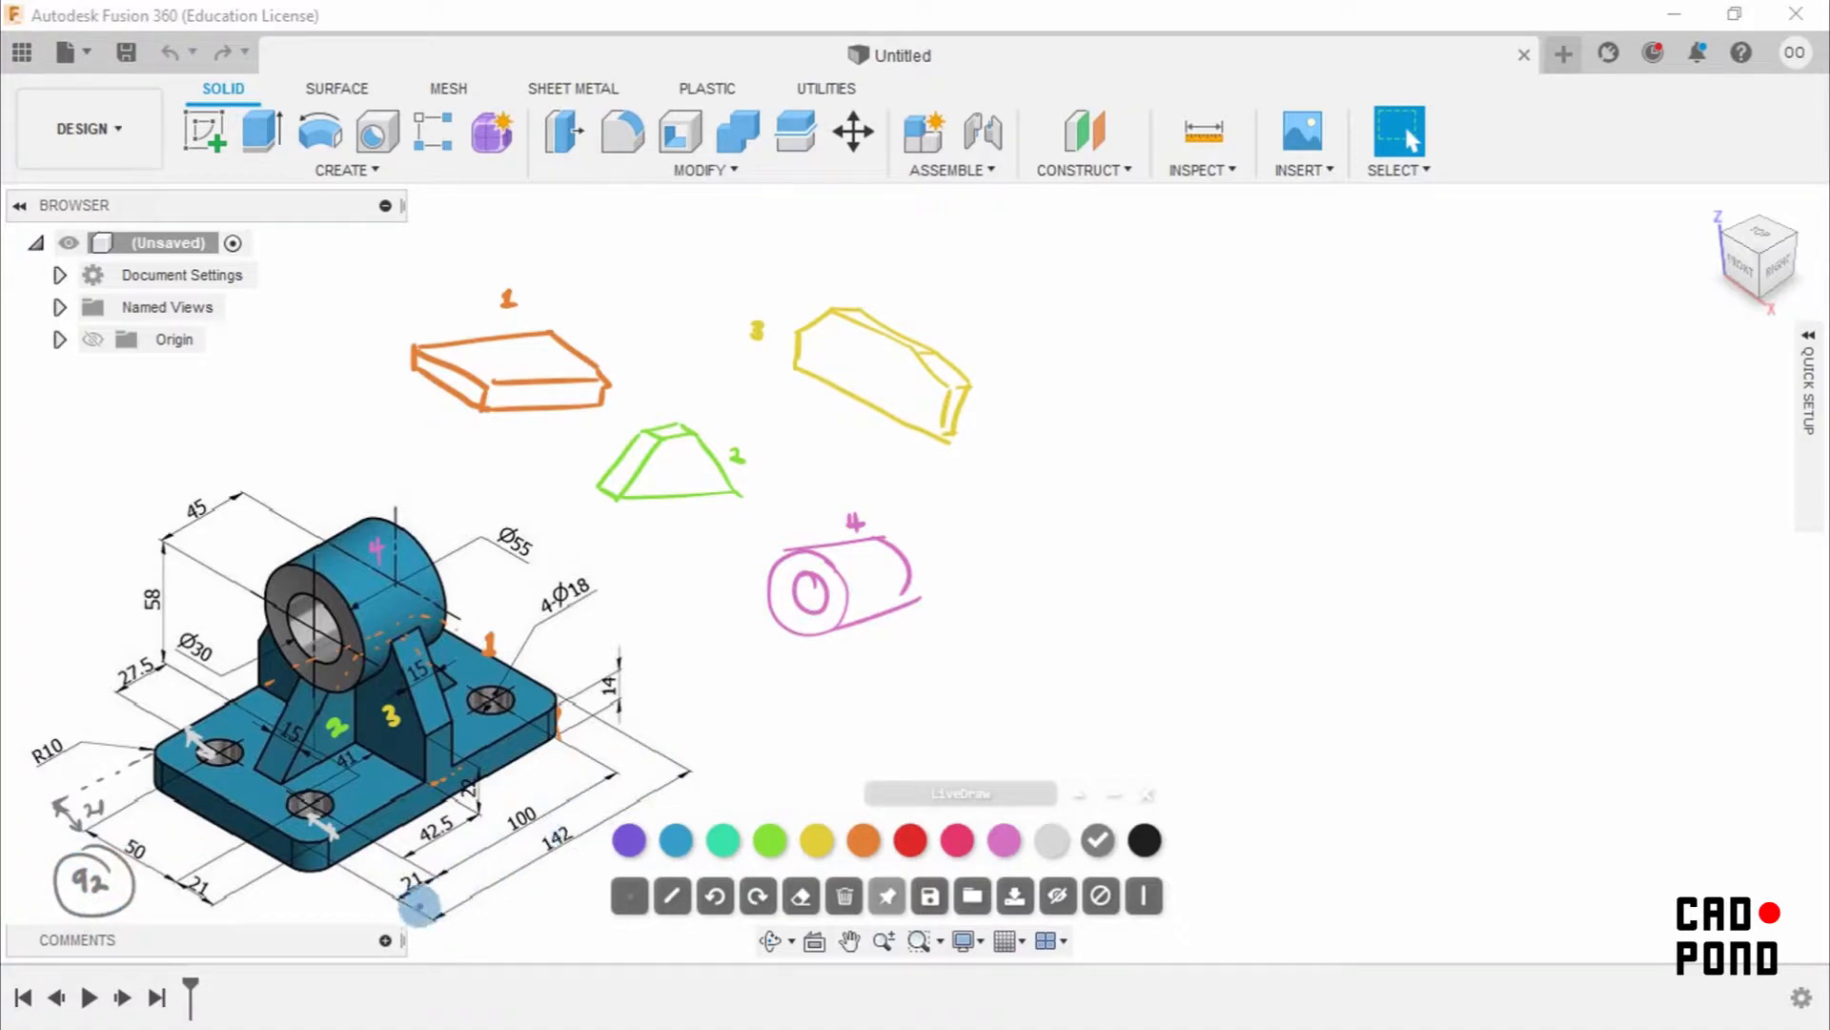
drag(580, 826, 531, 857)
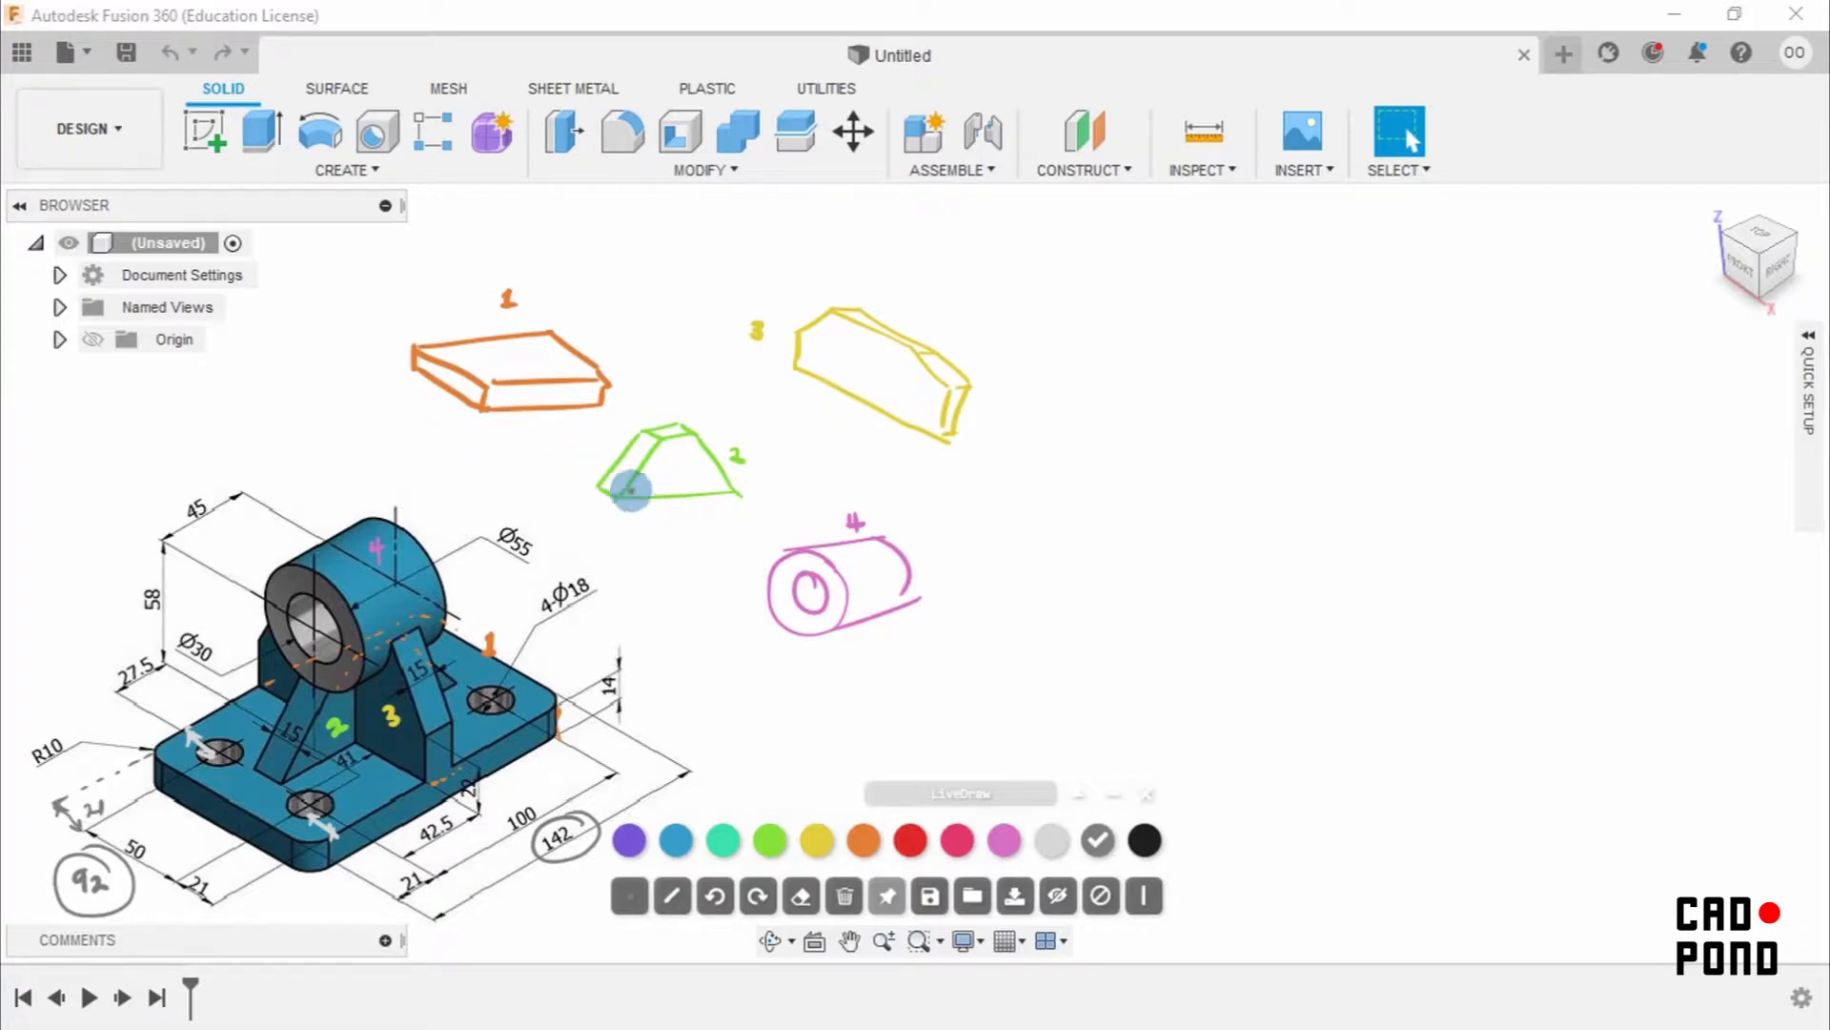
Hide the annotations and sketch a center rectangle about 4.4 by 2.2 in, centred on the origin of the horizontal XY plane.
click(1059, 898)
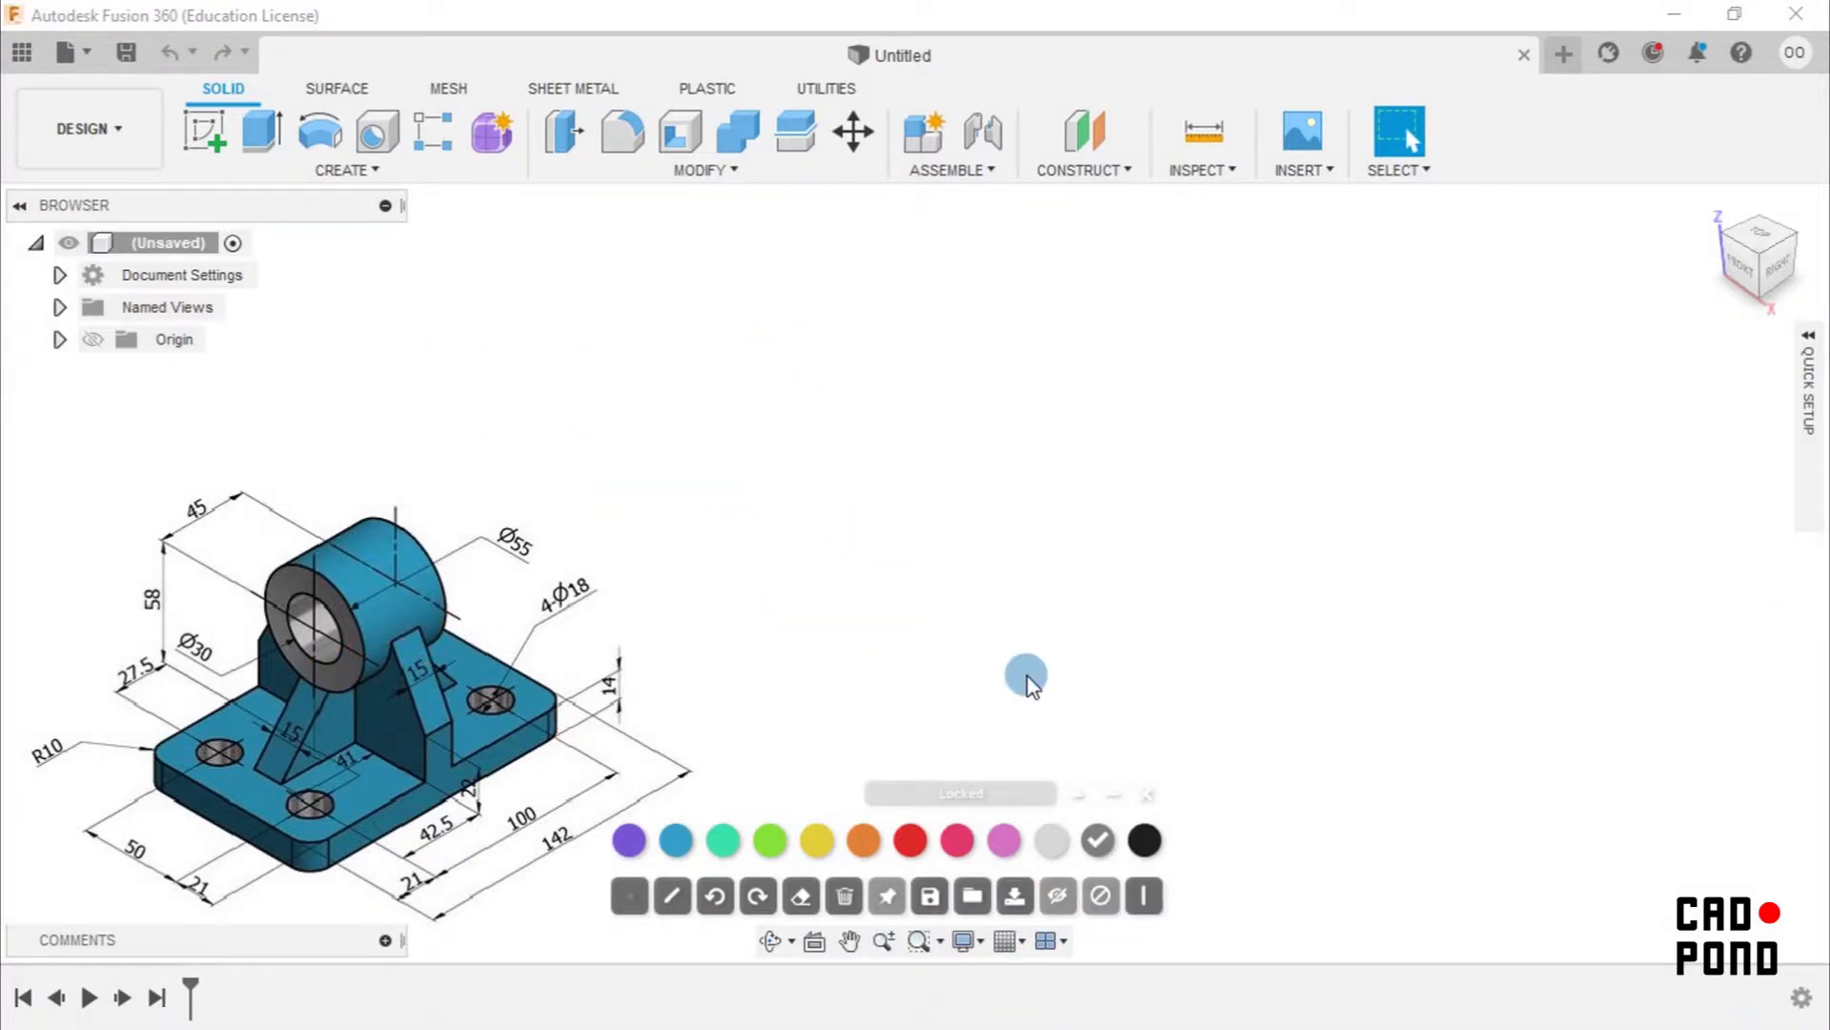
click(208, 134)
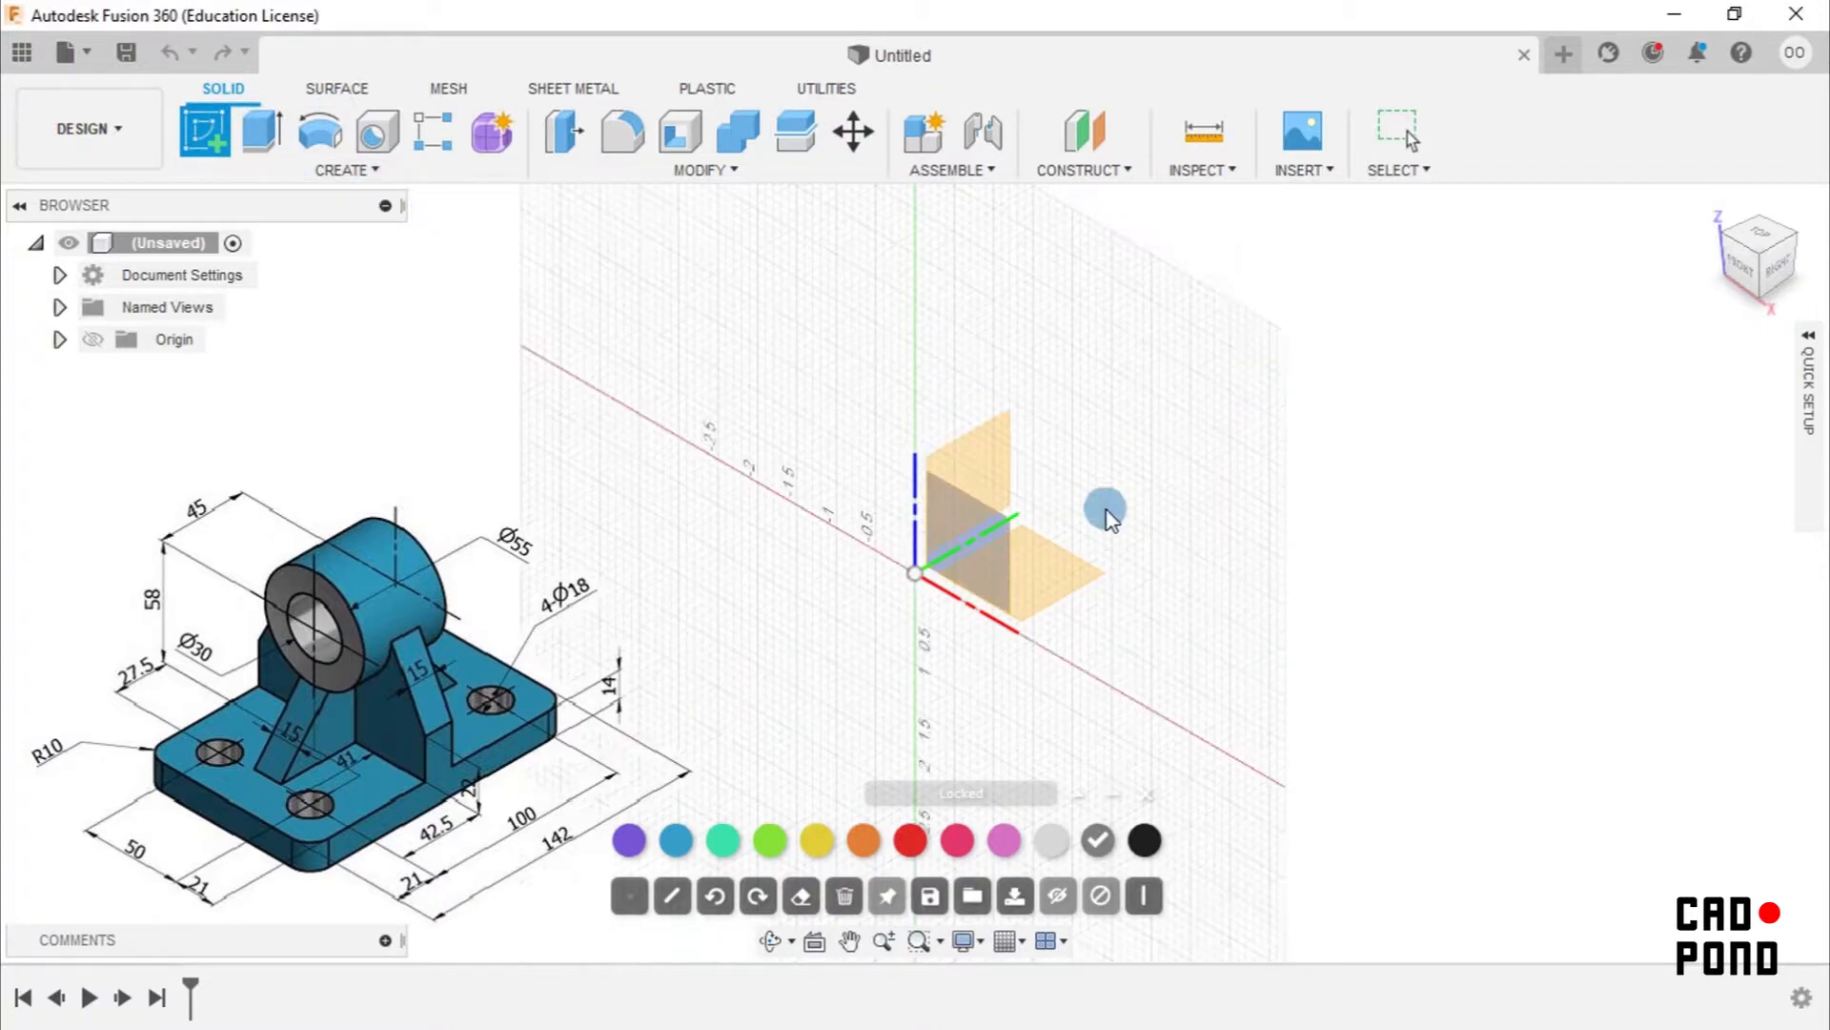
click(1067, 585)
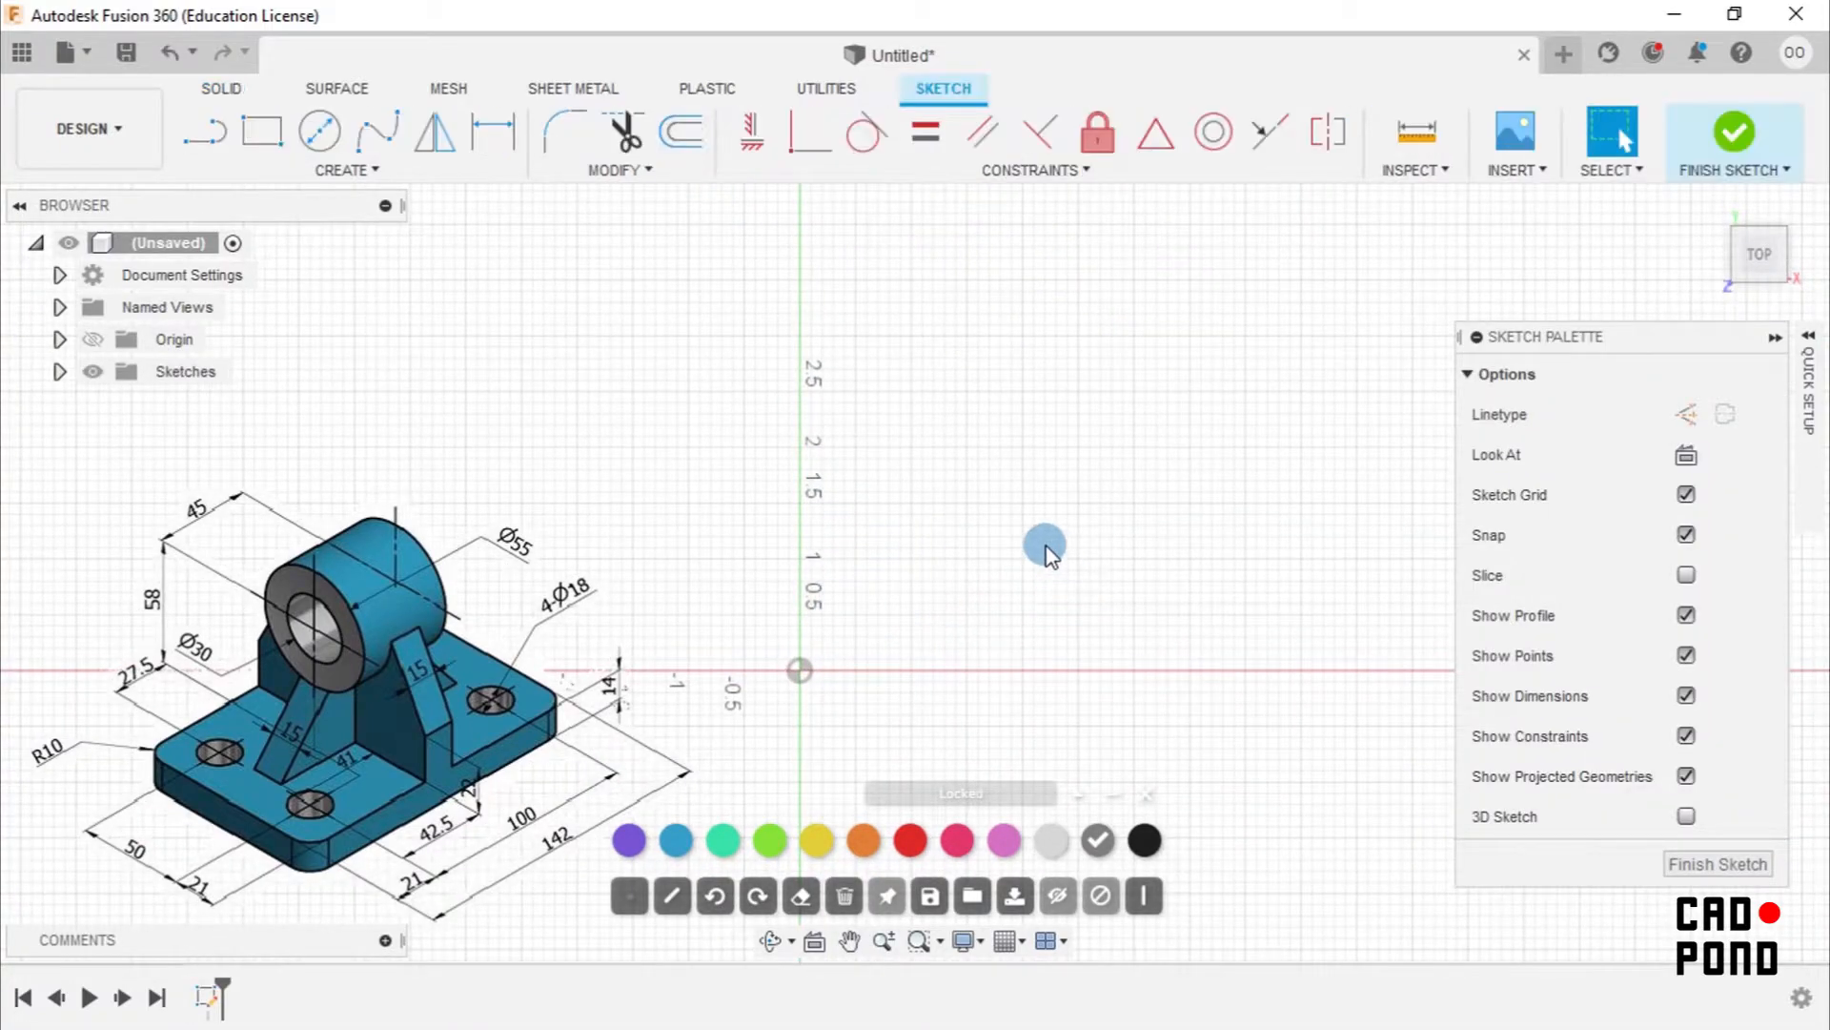
click(272, 138)
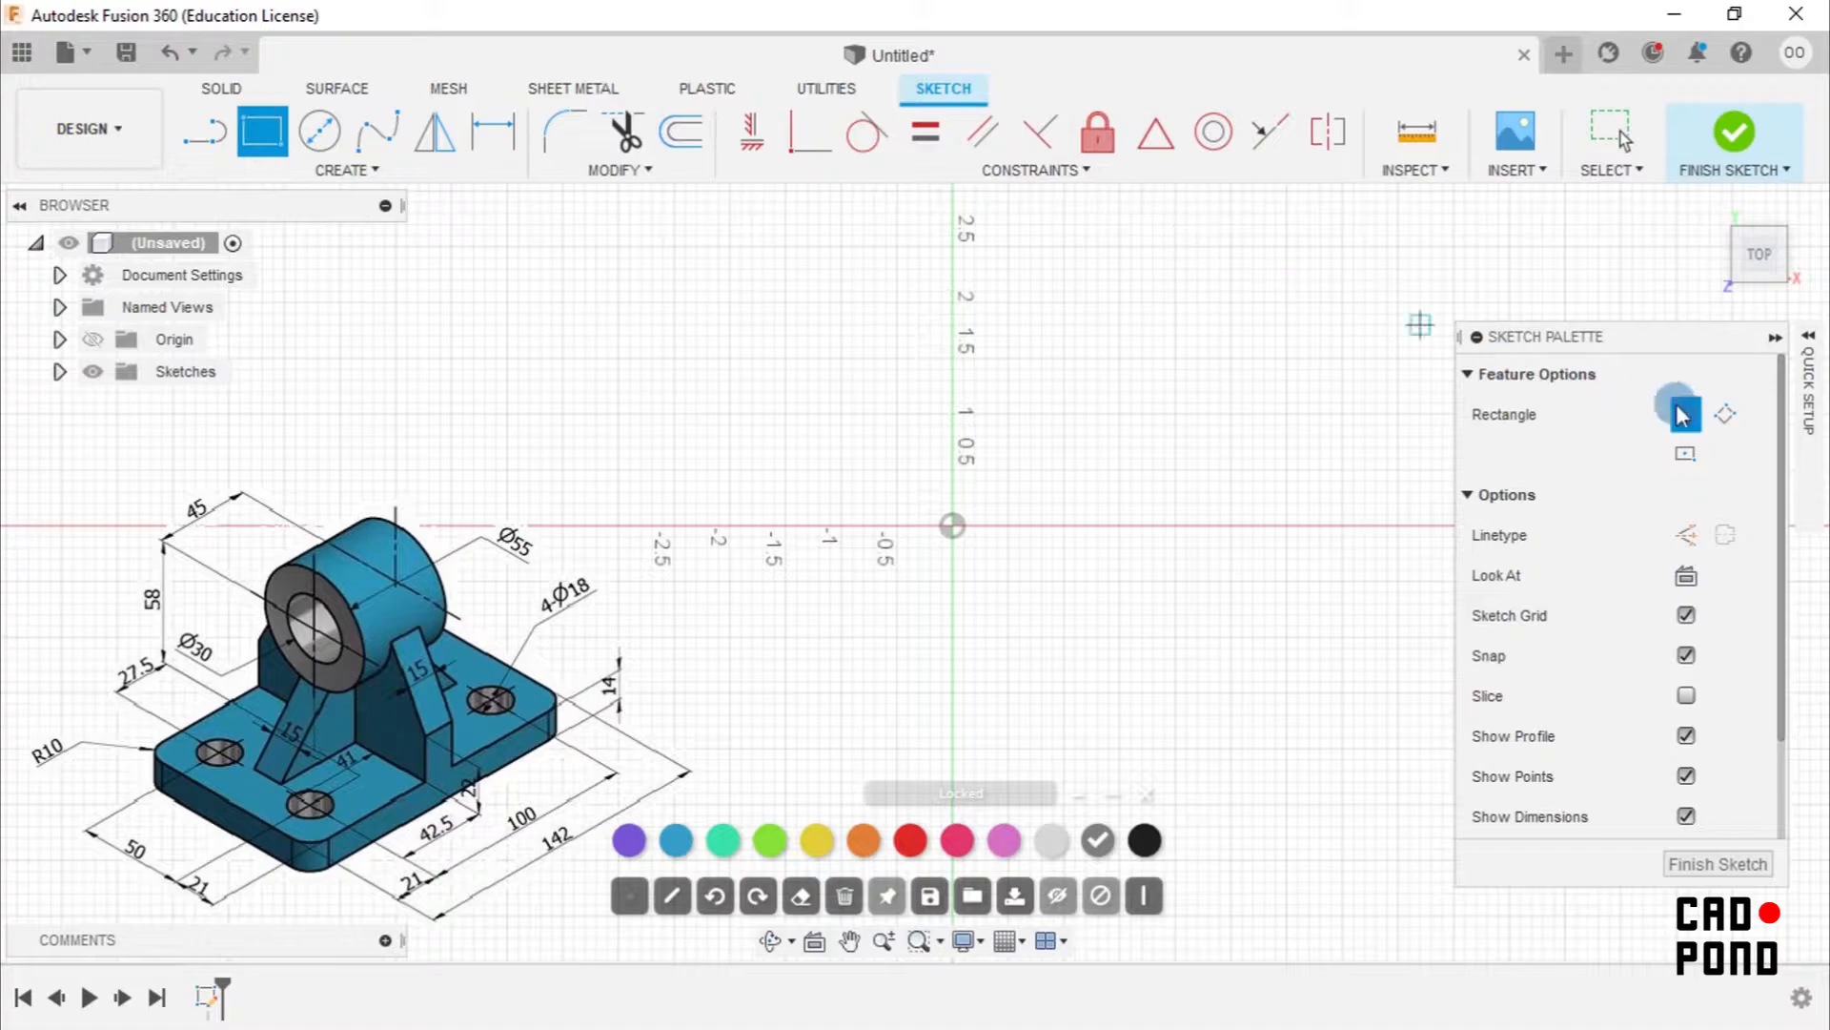
click(1686, 454)
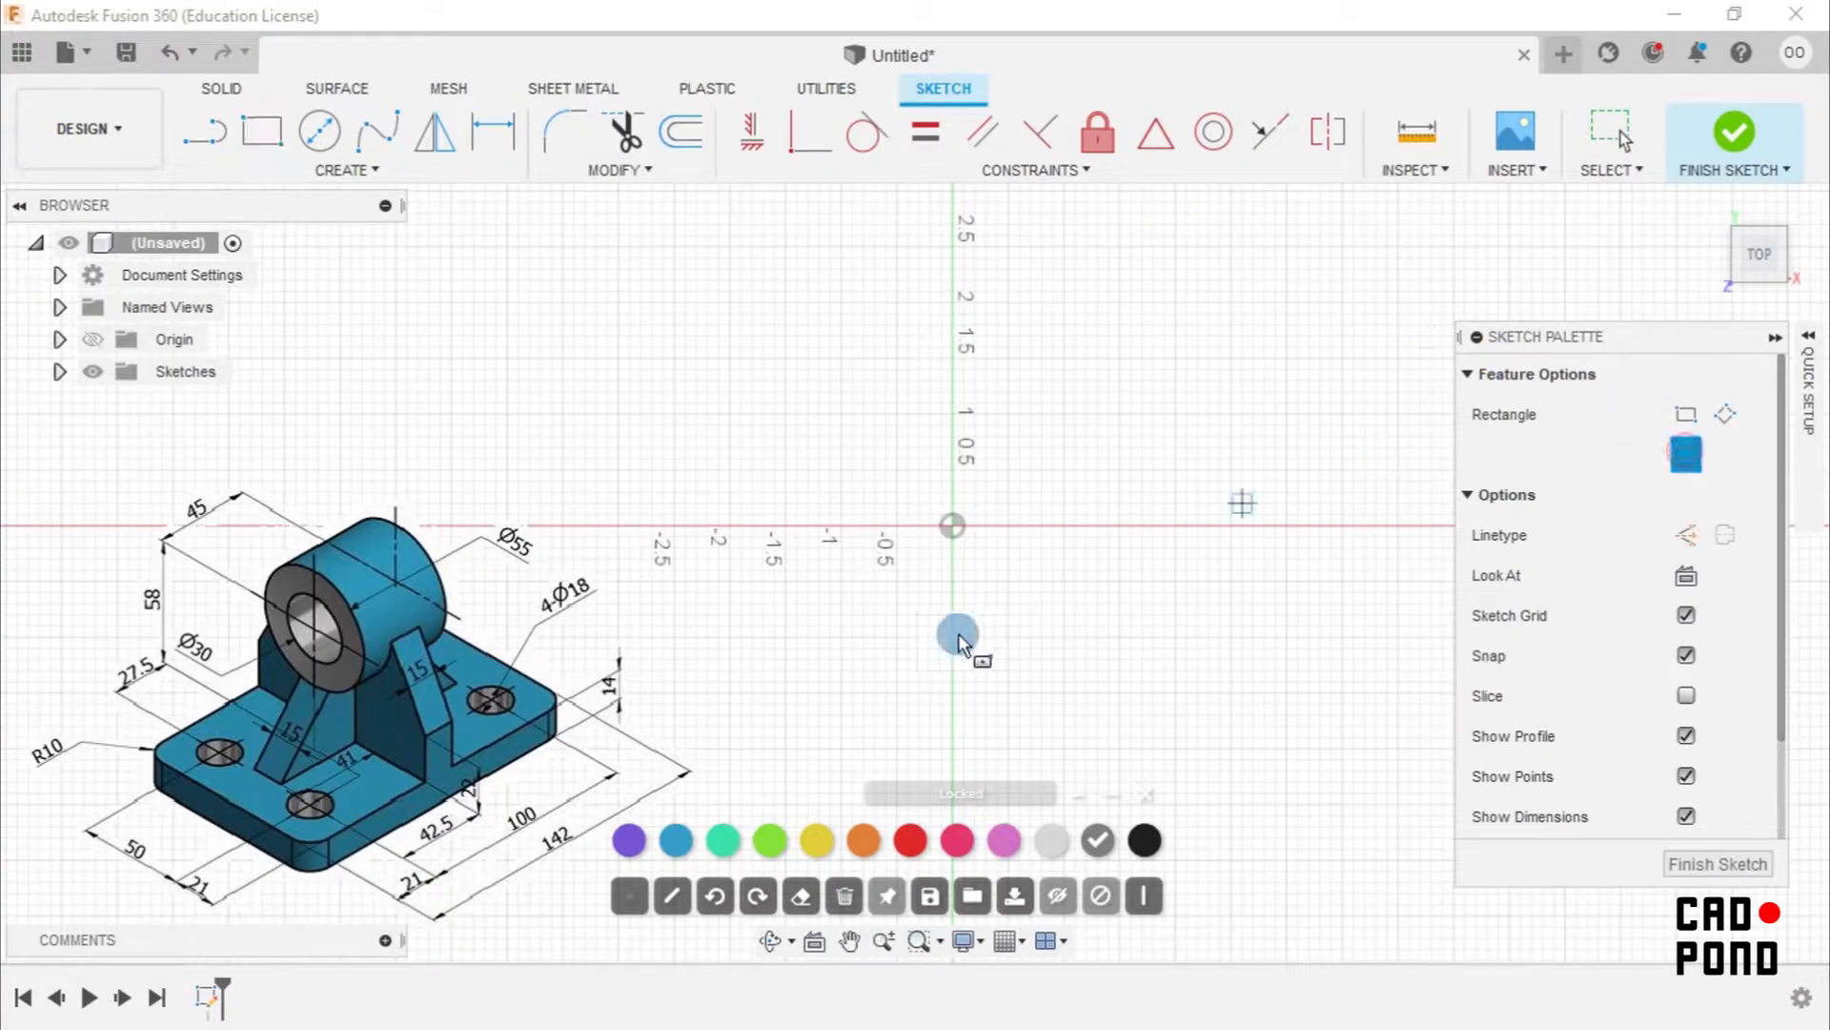
click(952, 526)
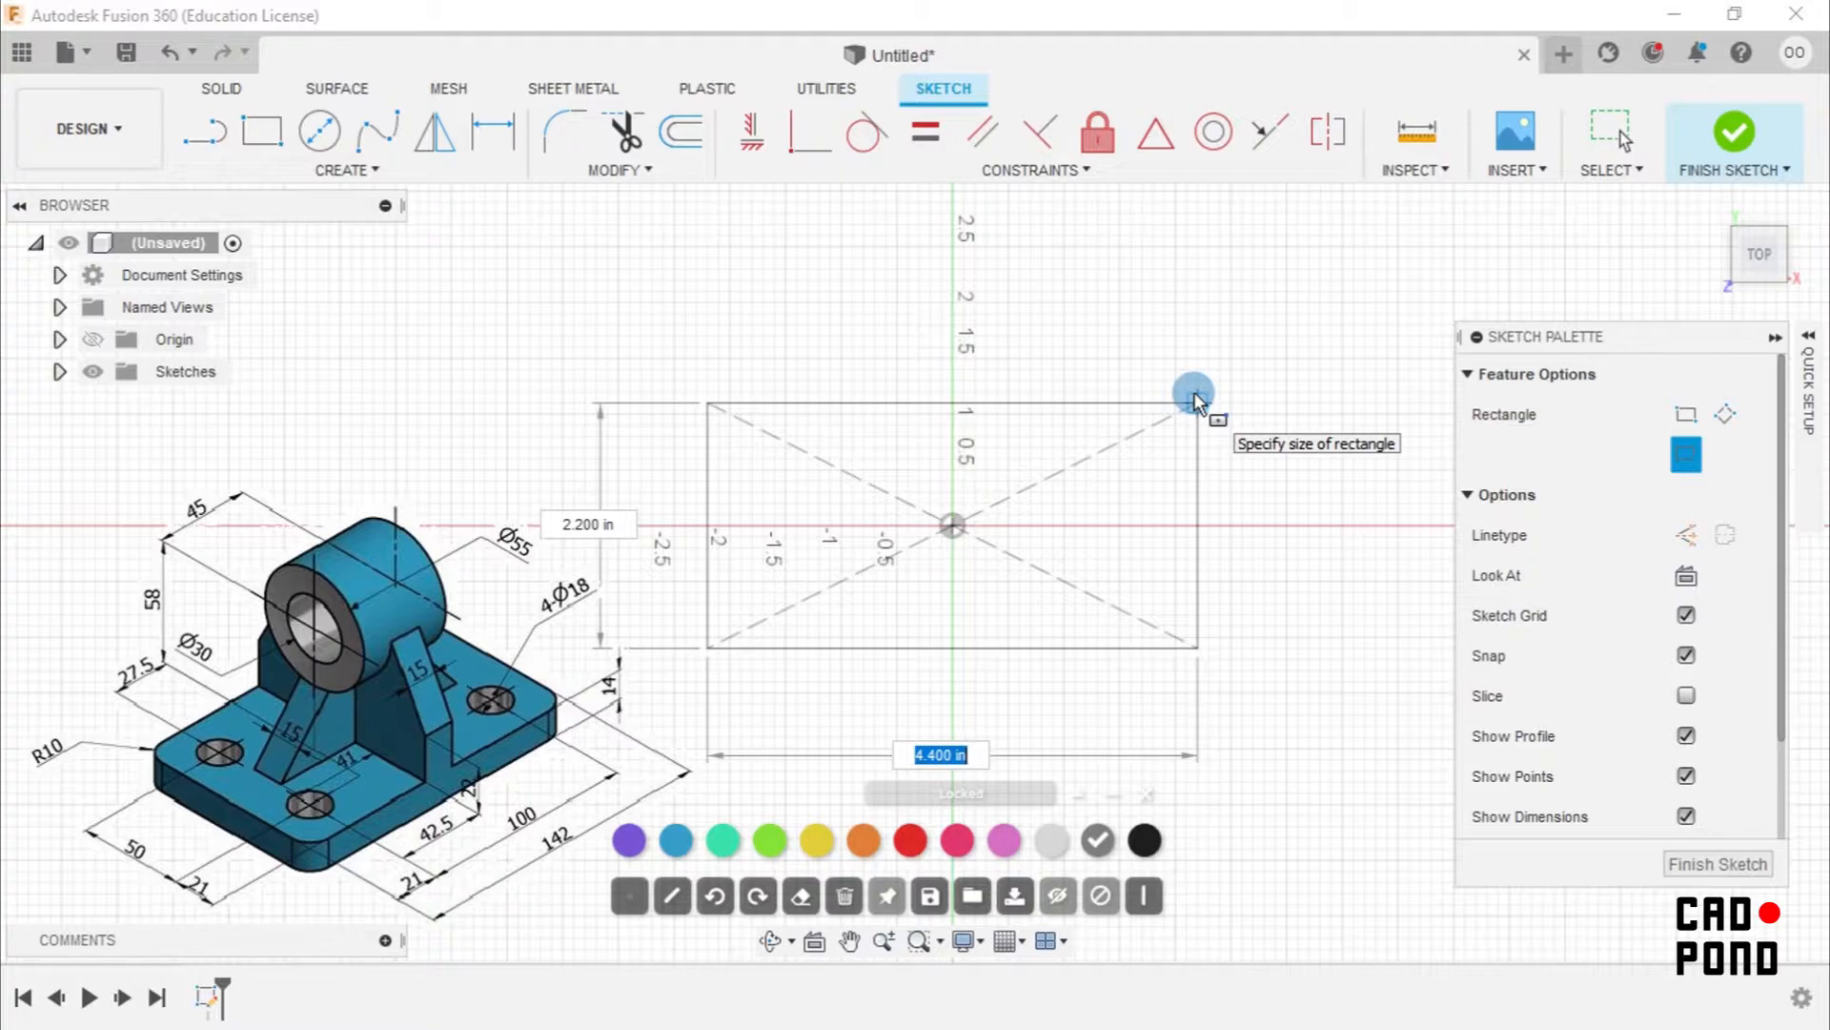
click(1193, 391)
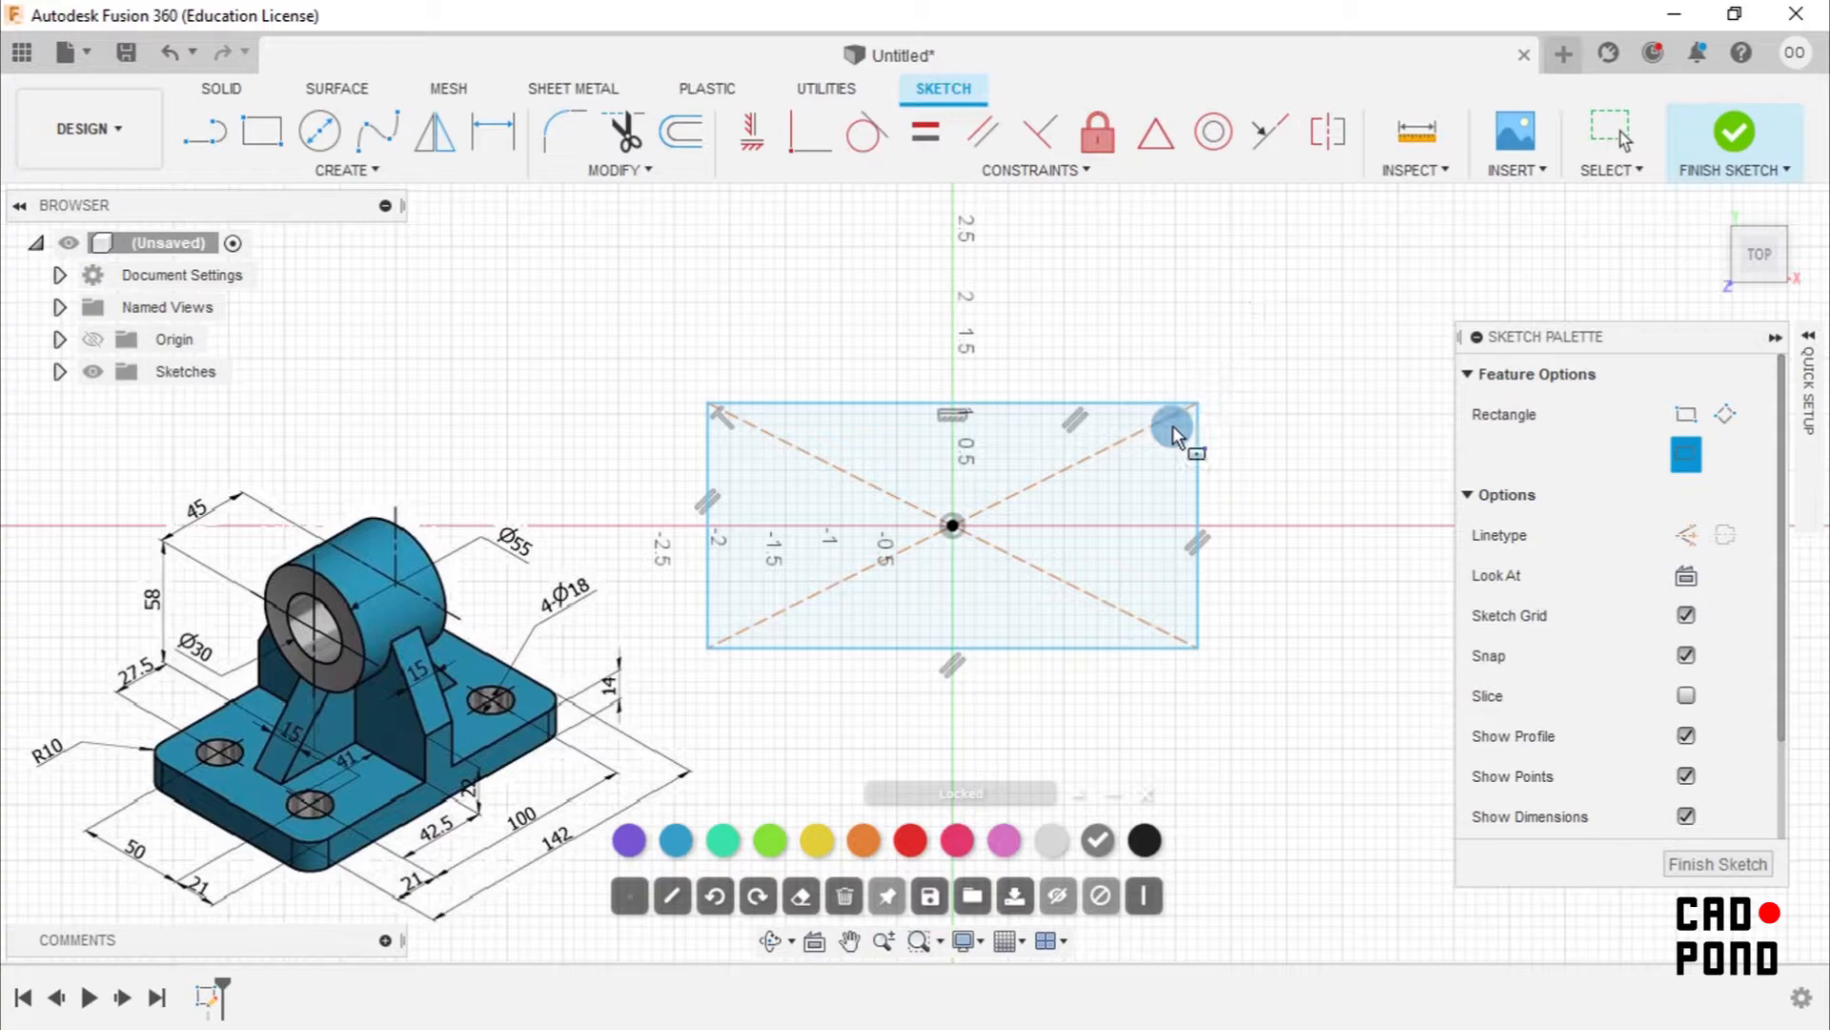
key(Escape)
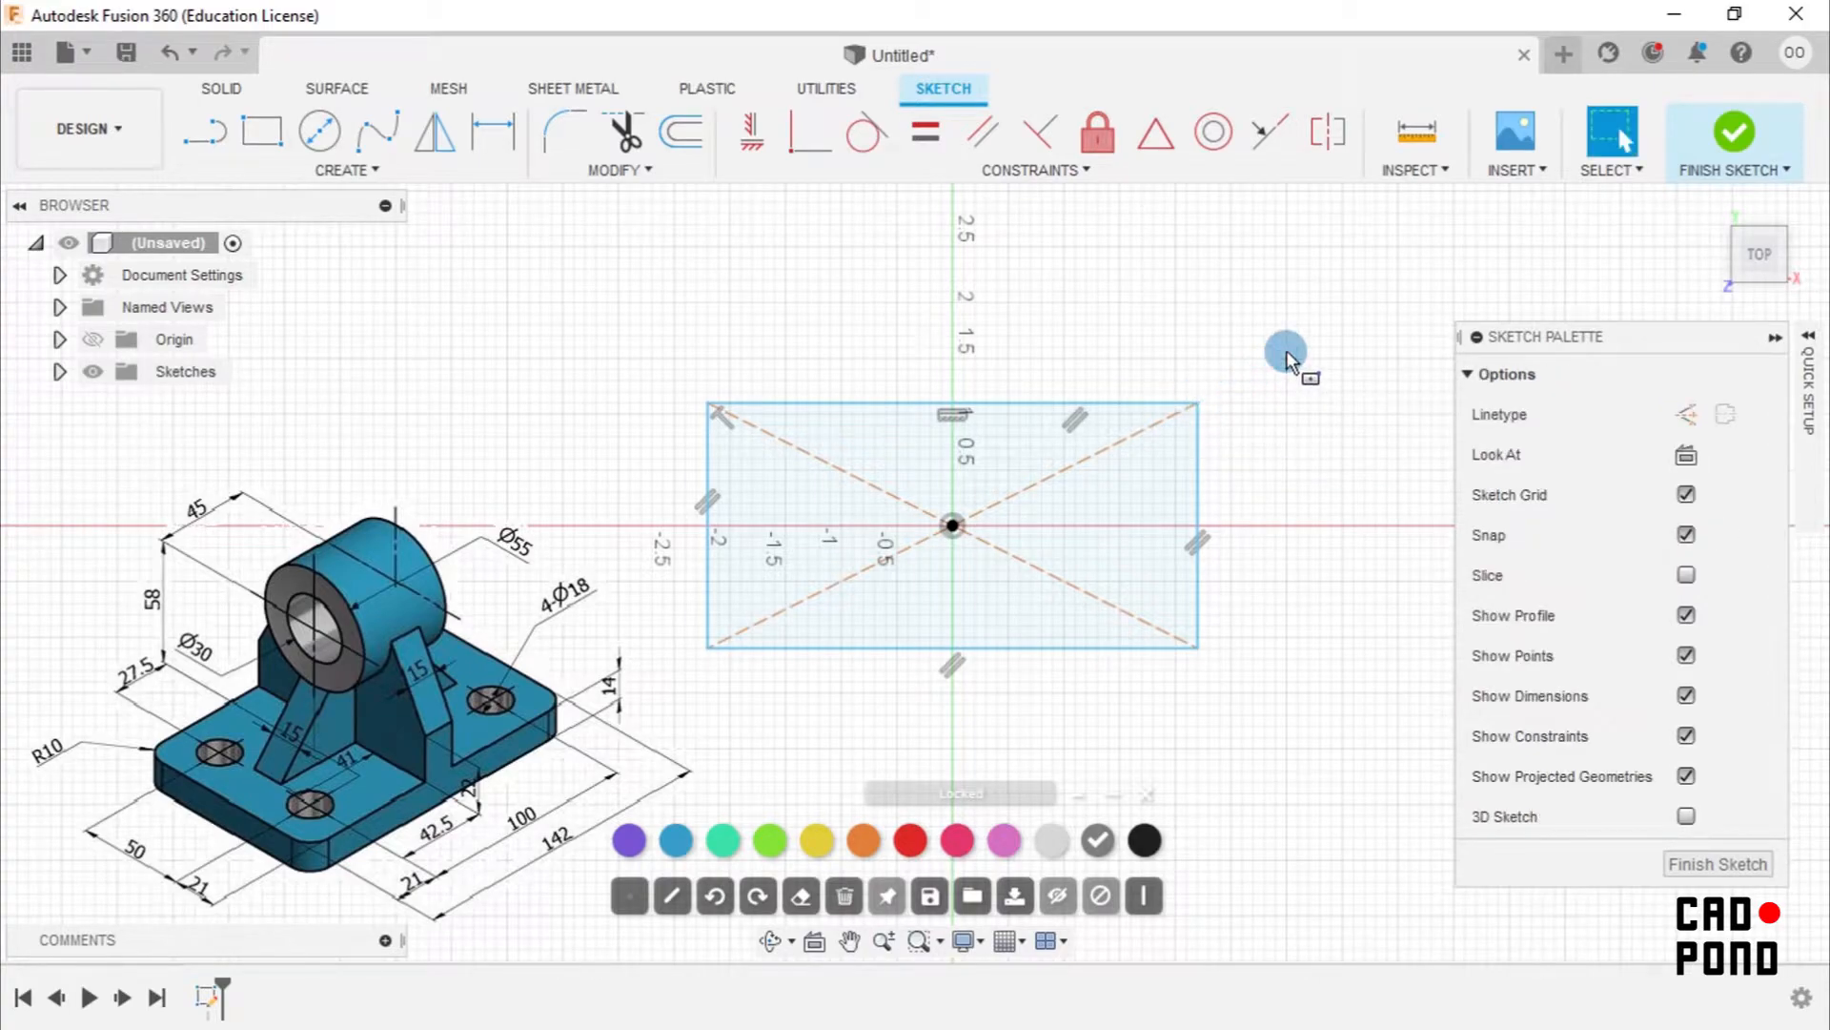
Change the default units to mm in the quick setup and collapse it.
click(1811, 342)
click(1701, 413)
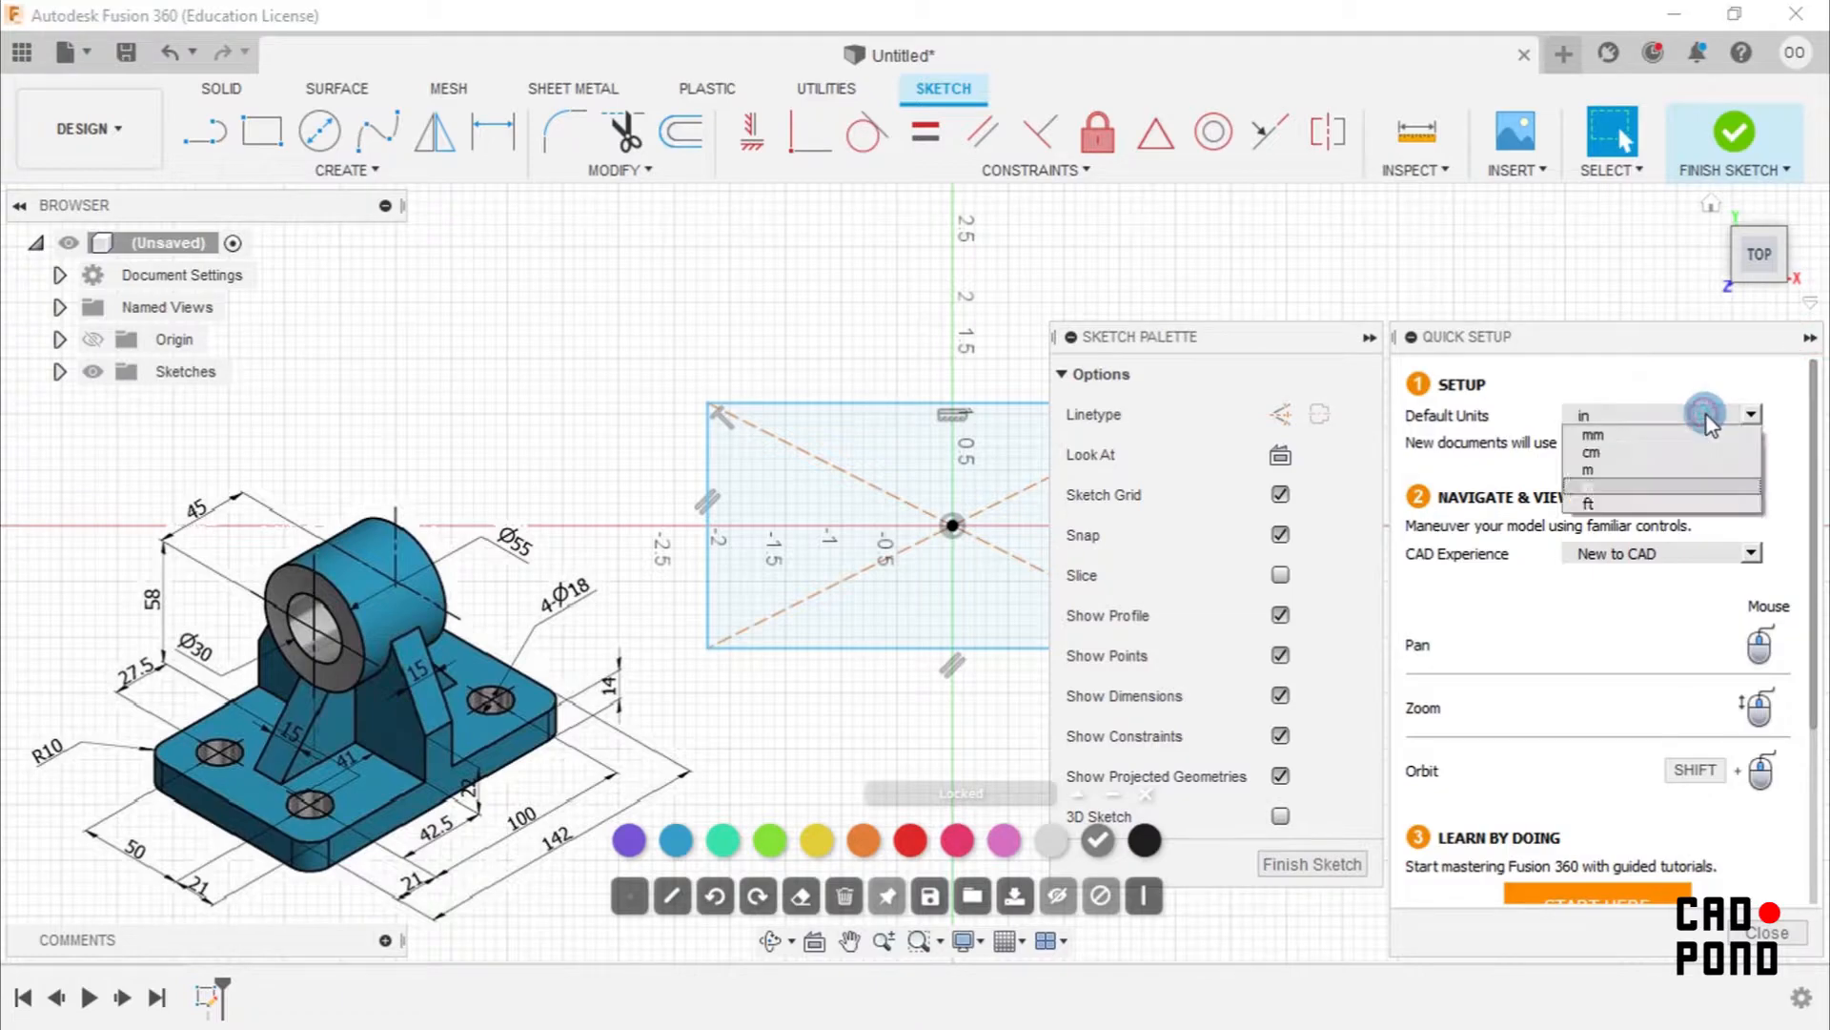
click(1656, 438)
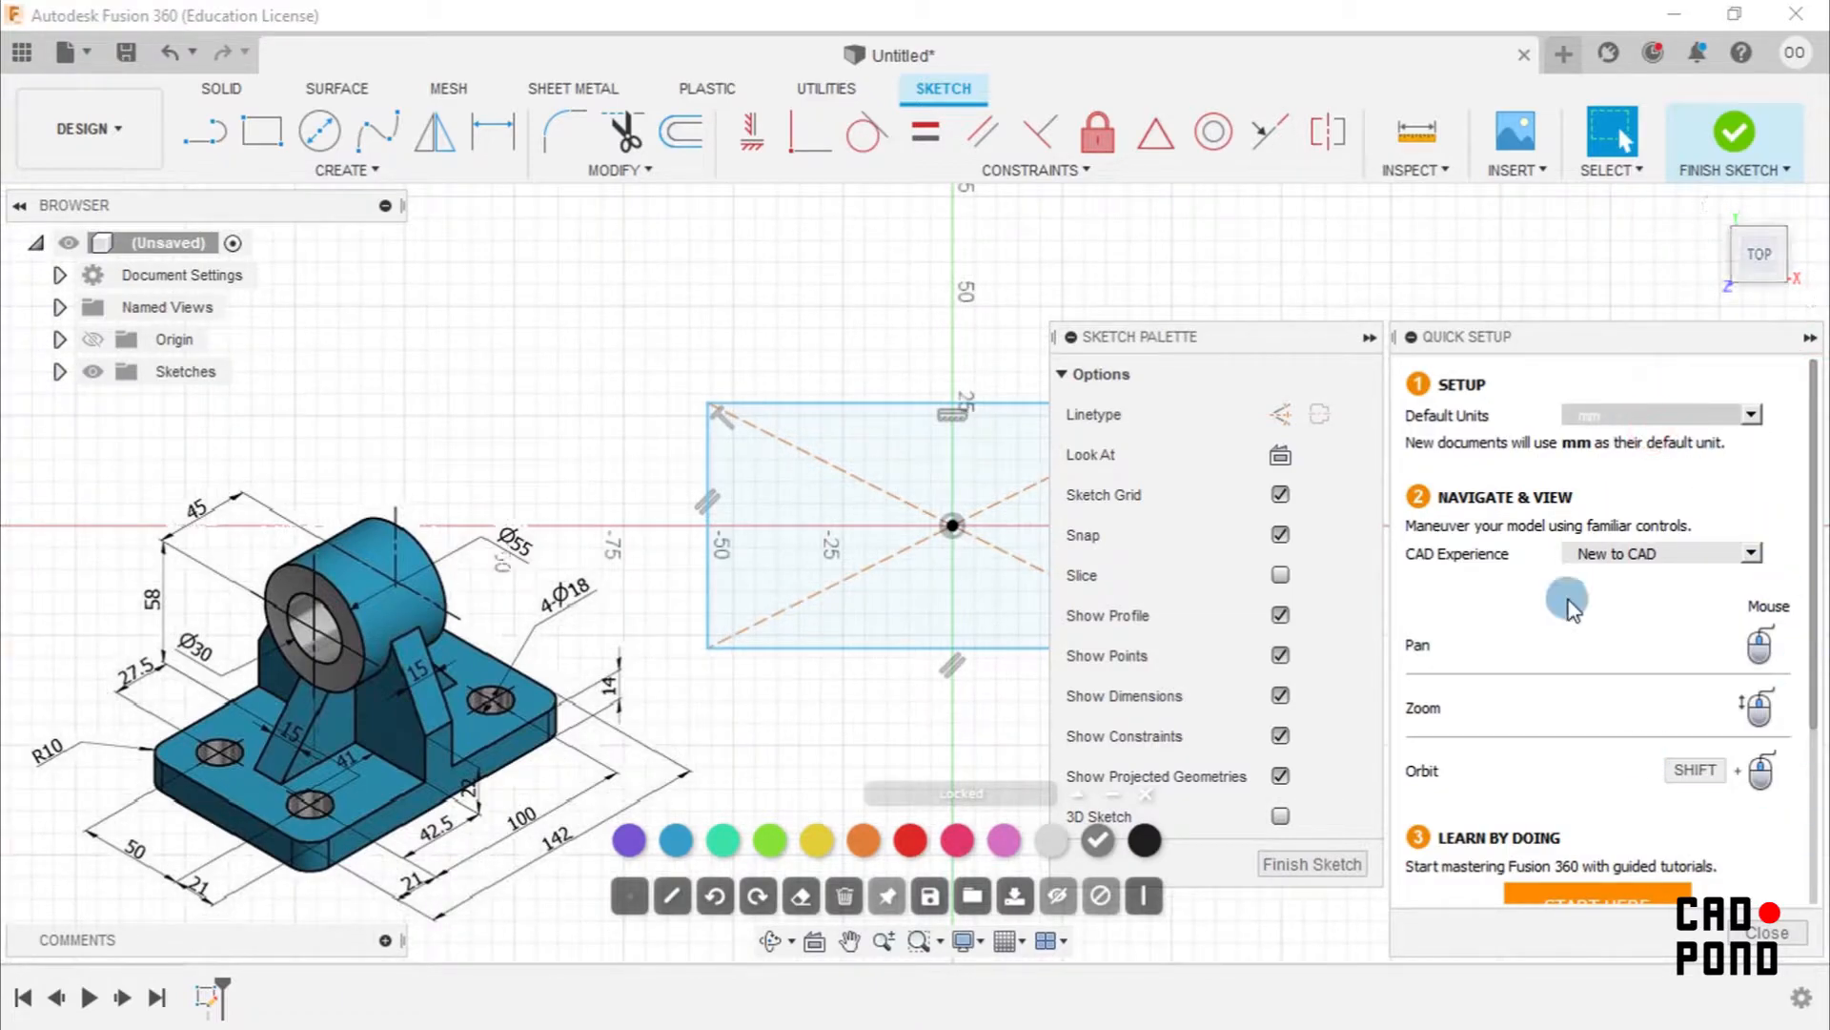
click(1807, 339)
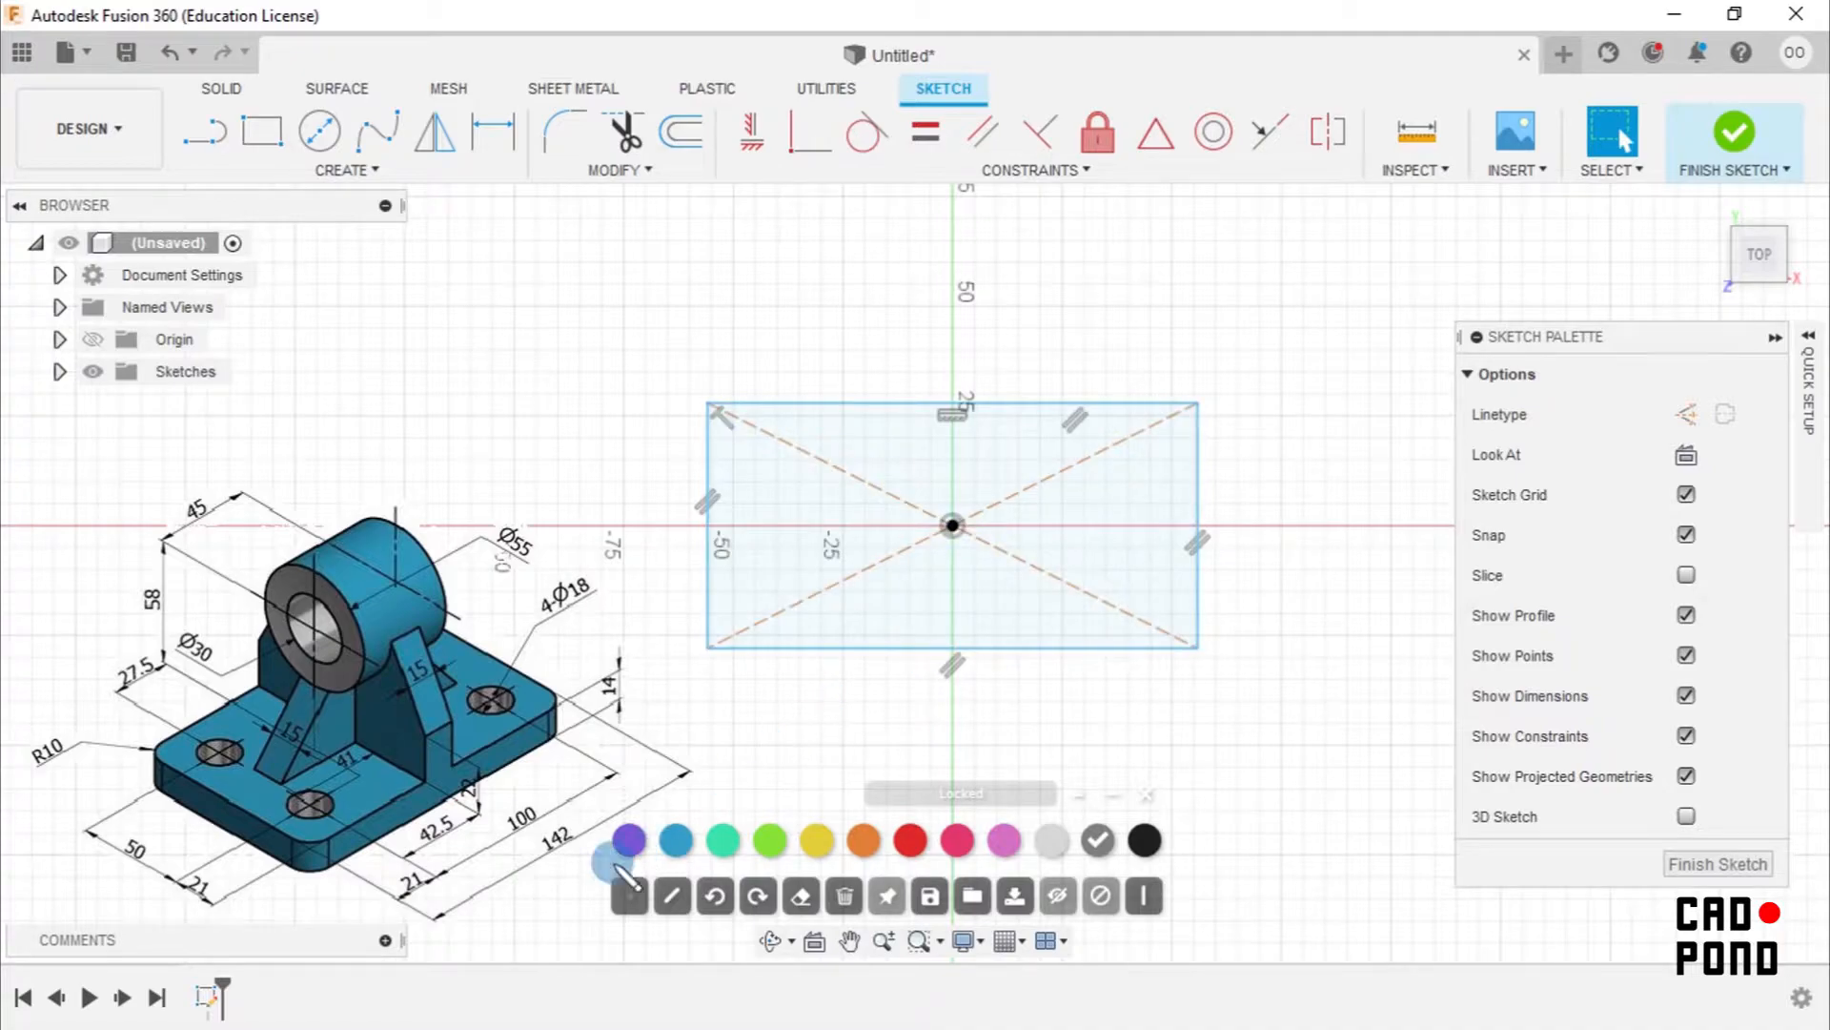
Show the freehand annotations again and lock the LiveDraw overlay against further drawing.
click(1058, 896)
mouse_move(591, 821)
mouse_down()
mouse_move(536, 858)
mouse_move(586, 825)
mouse_up()
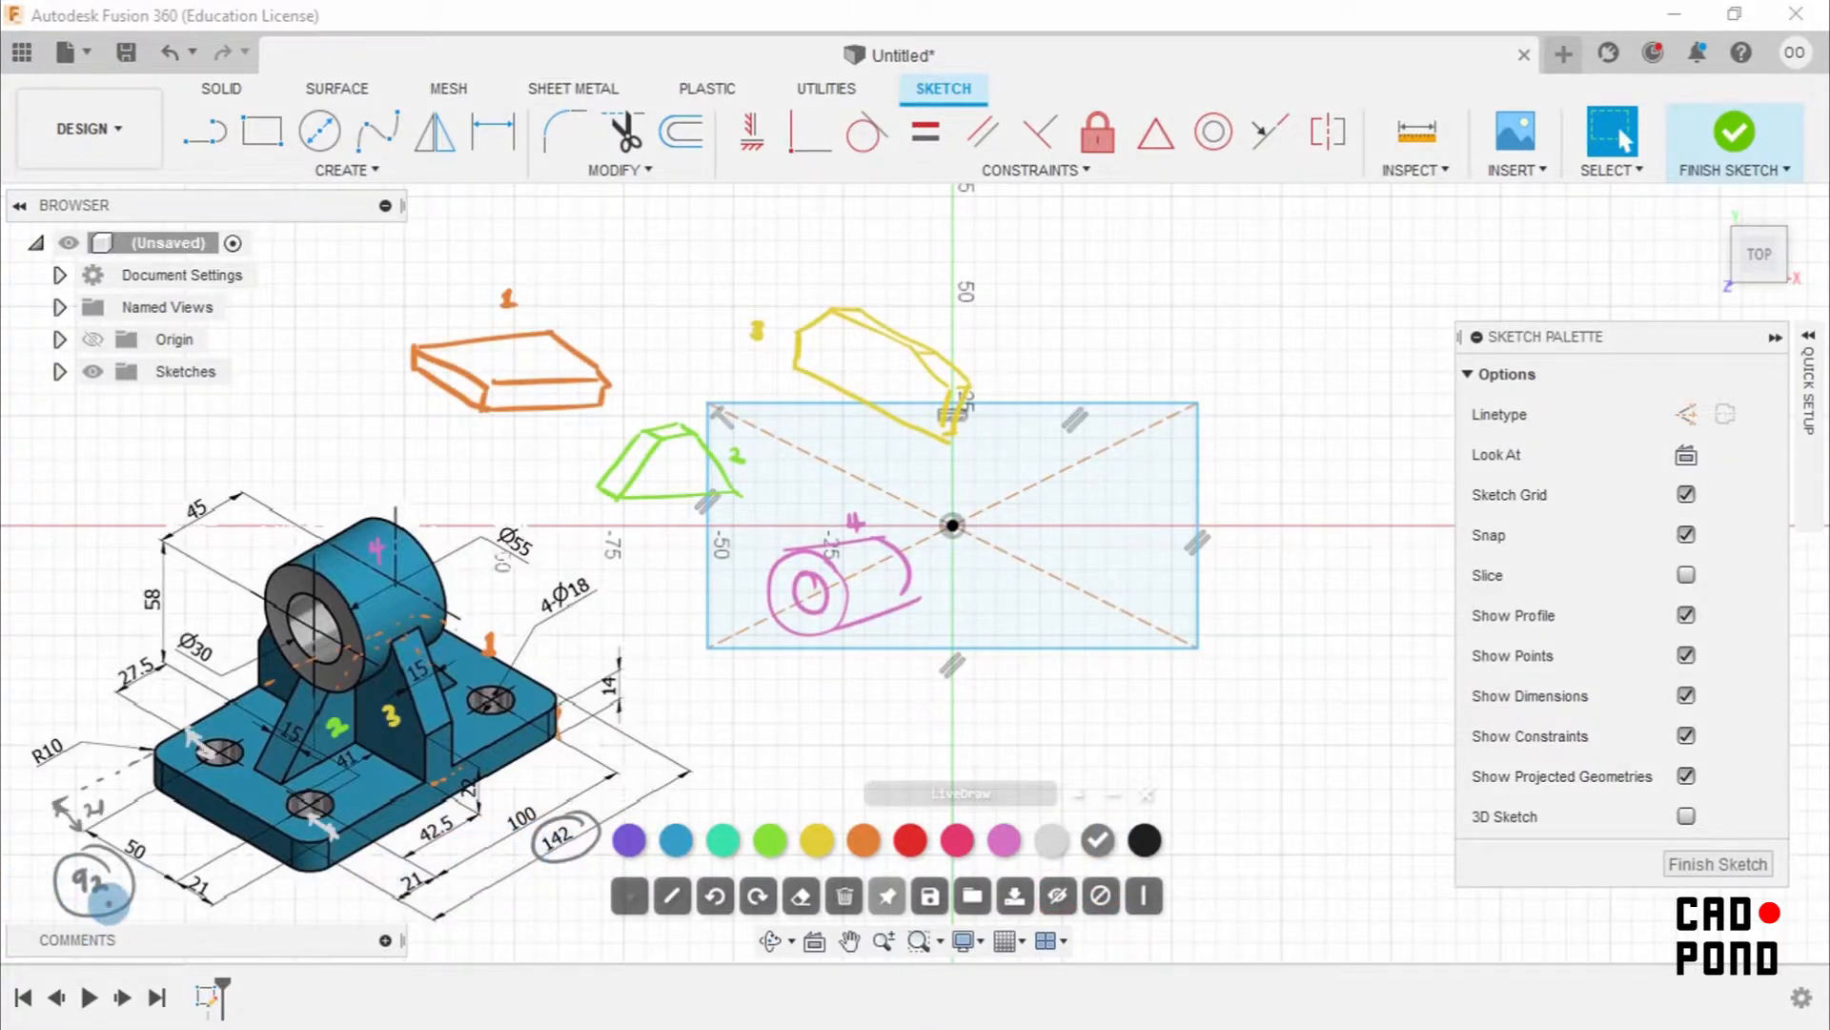
click(1101, 898)
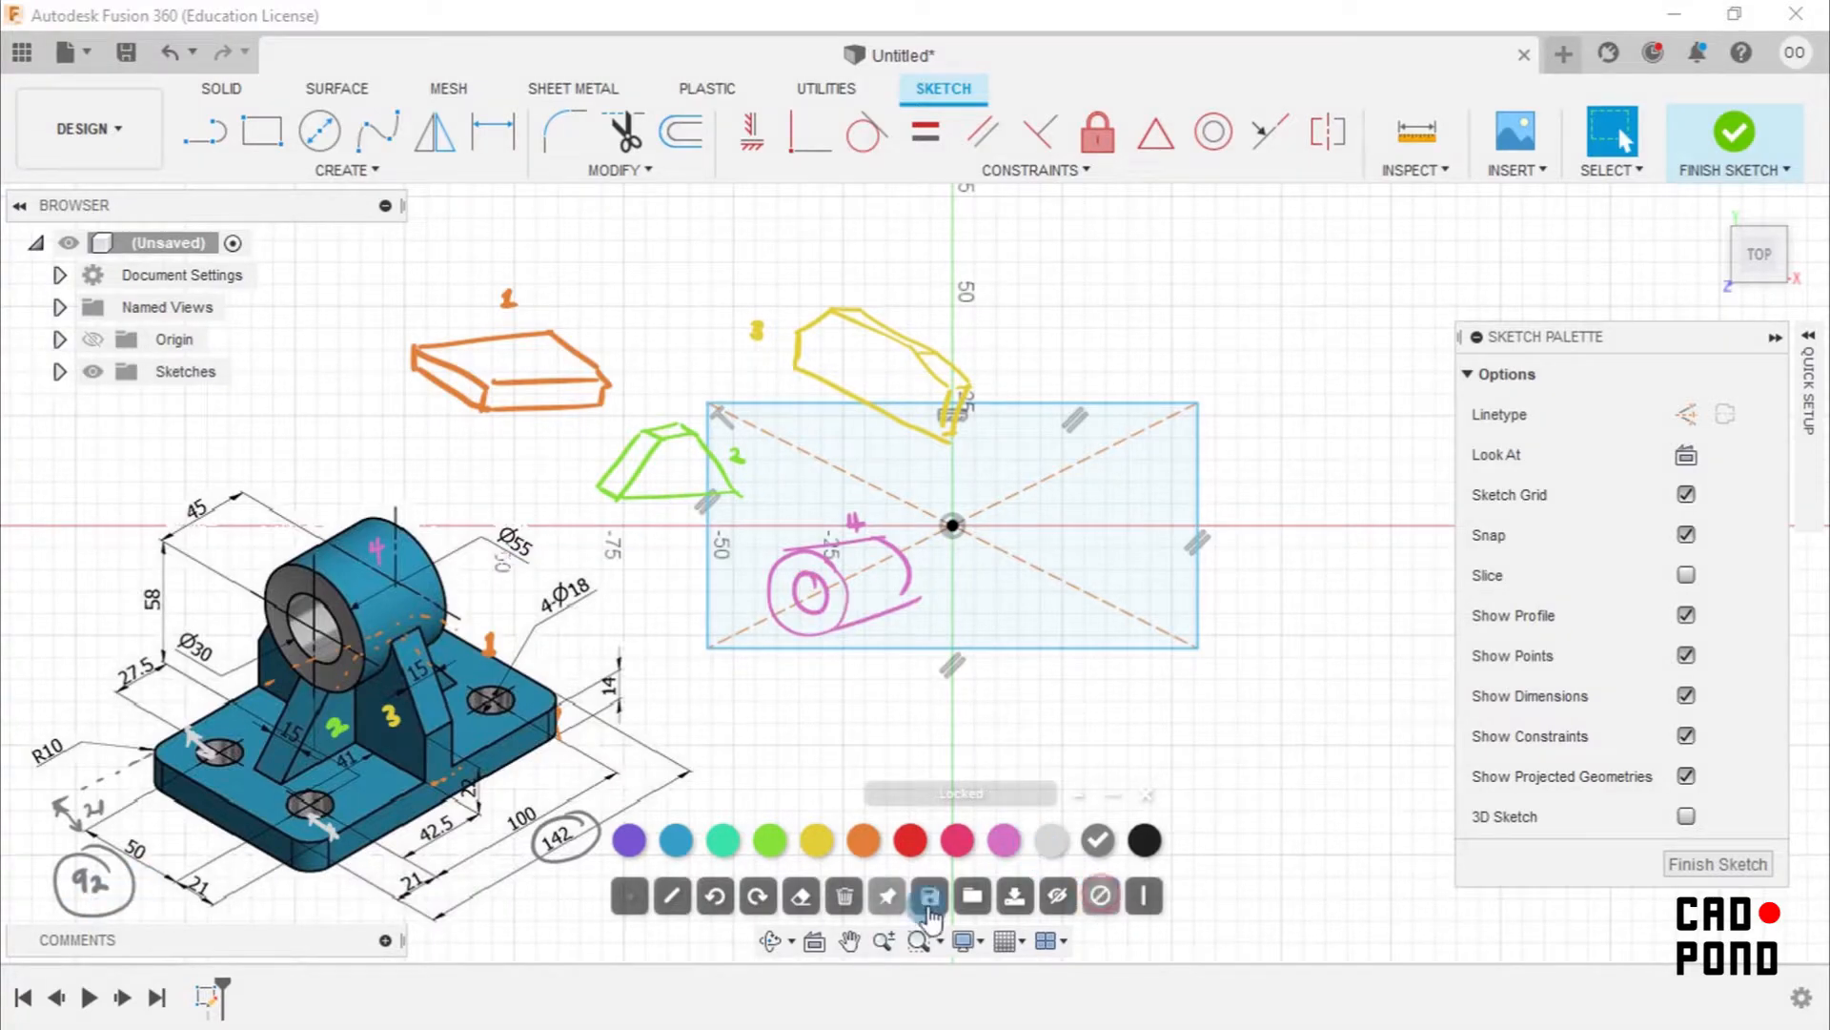
Dimension the center rectangle to 92 mm high and 142 mm wide.
click(493, 133)
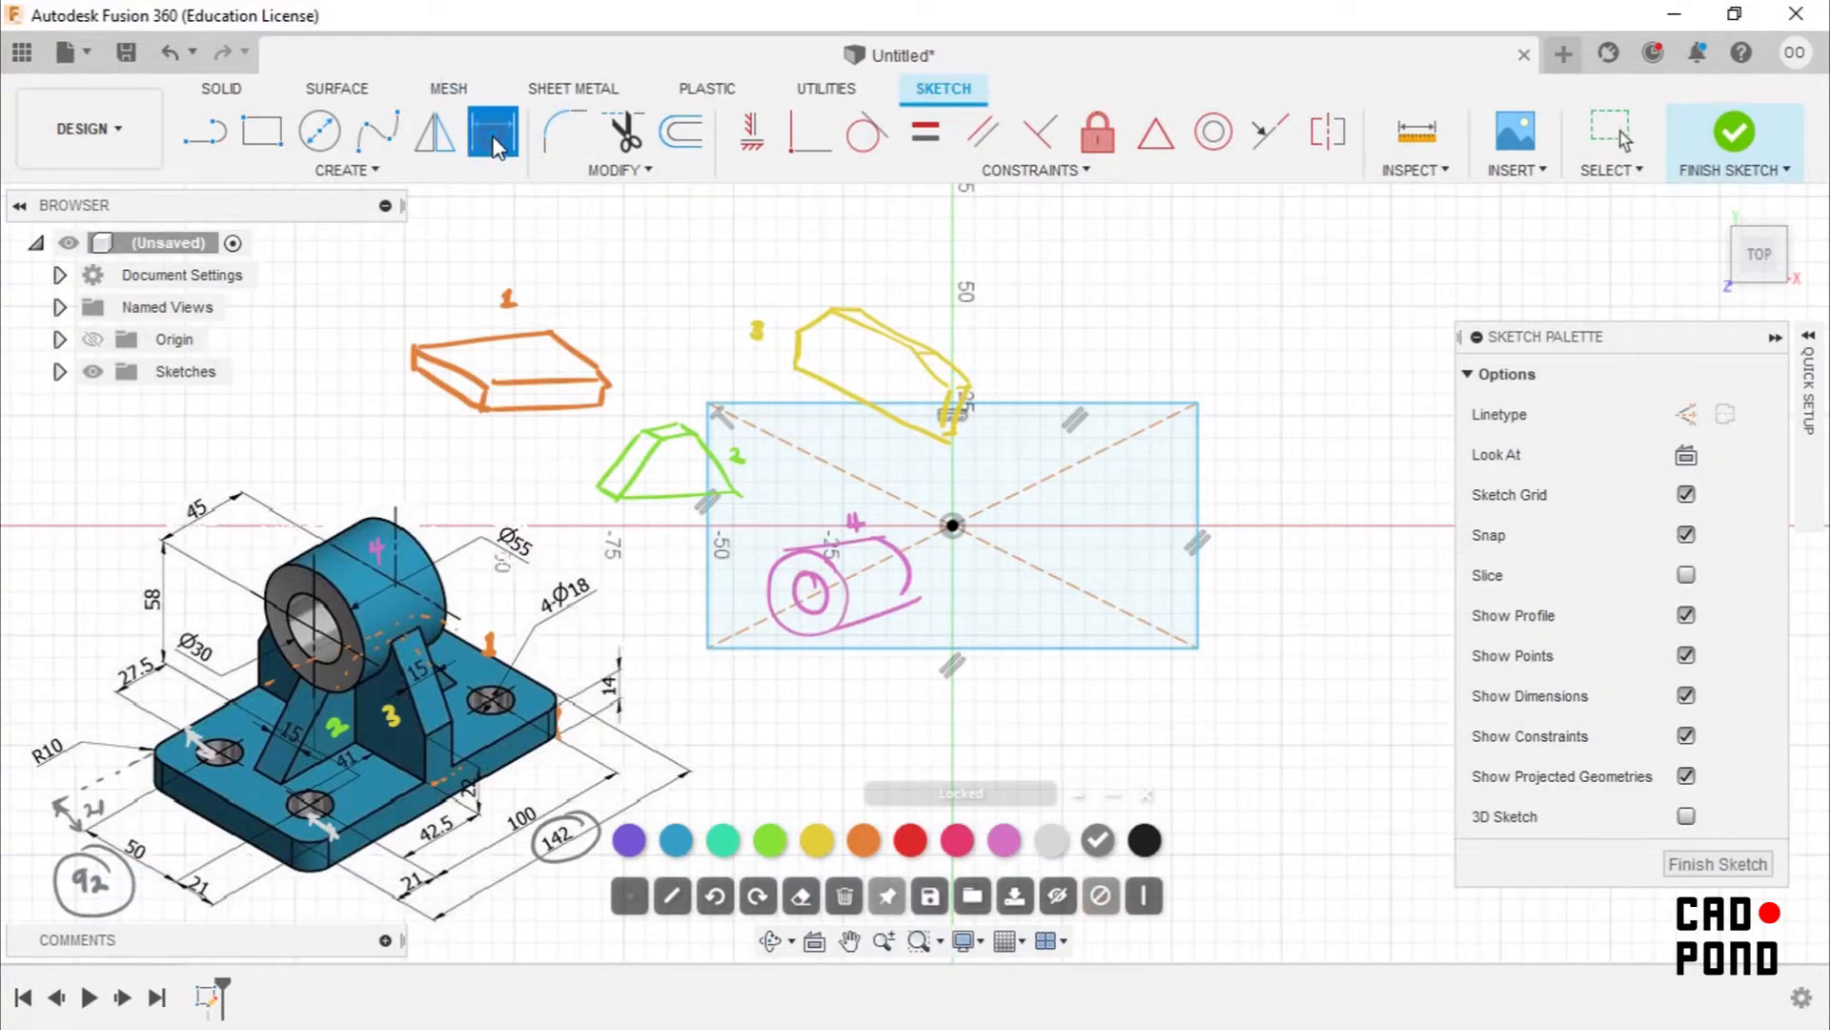
click(1200, 510)
click(1261, 515)
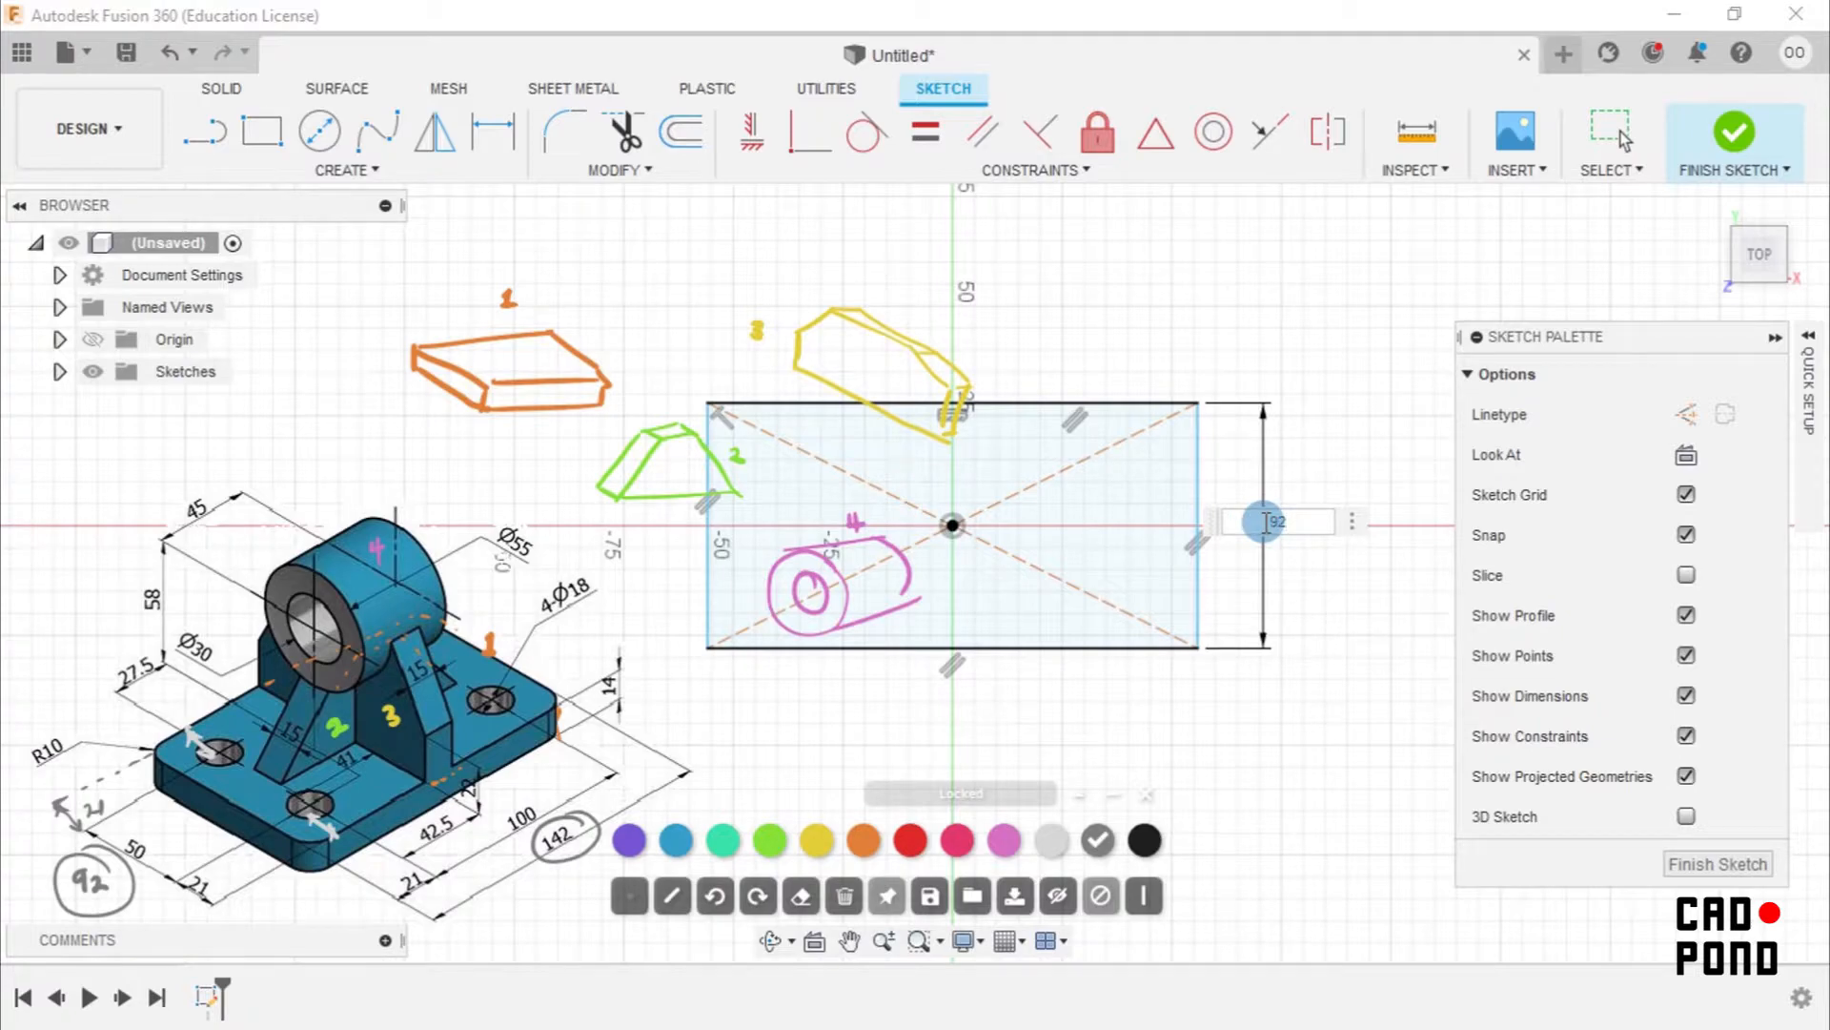
key(Return)
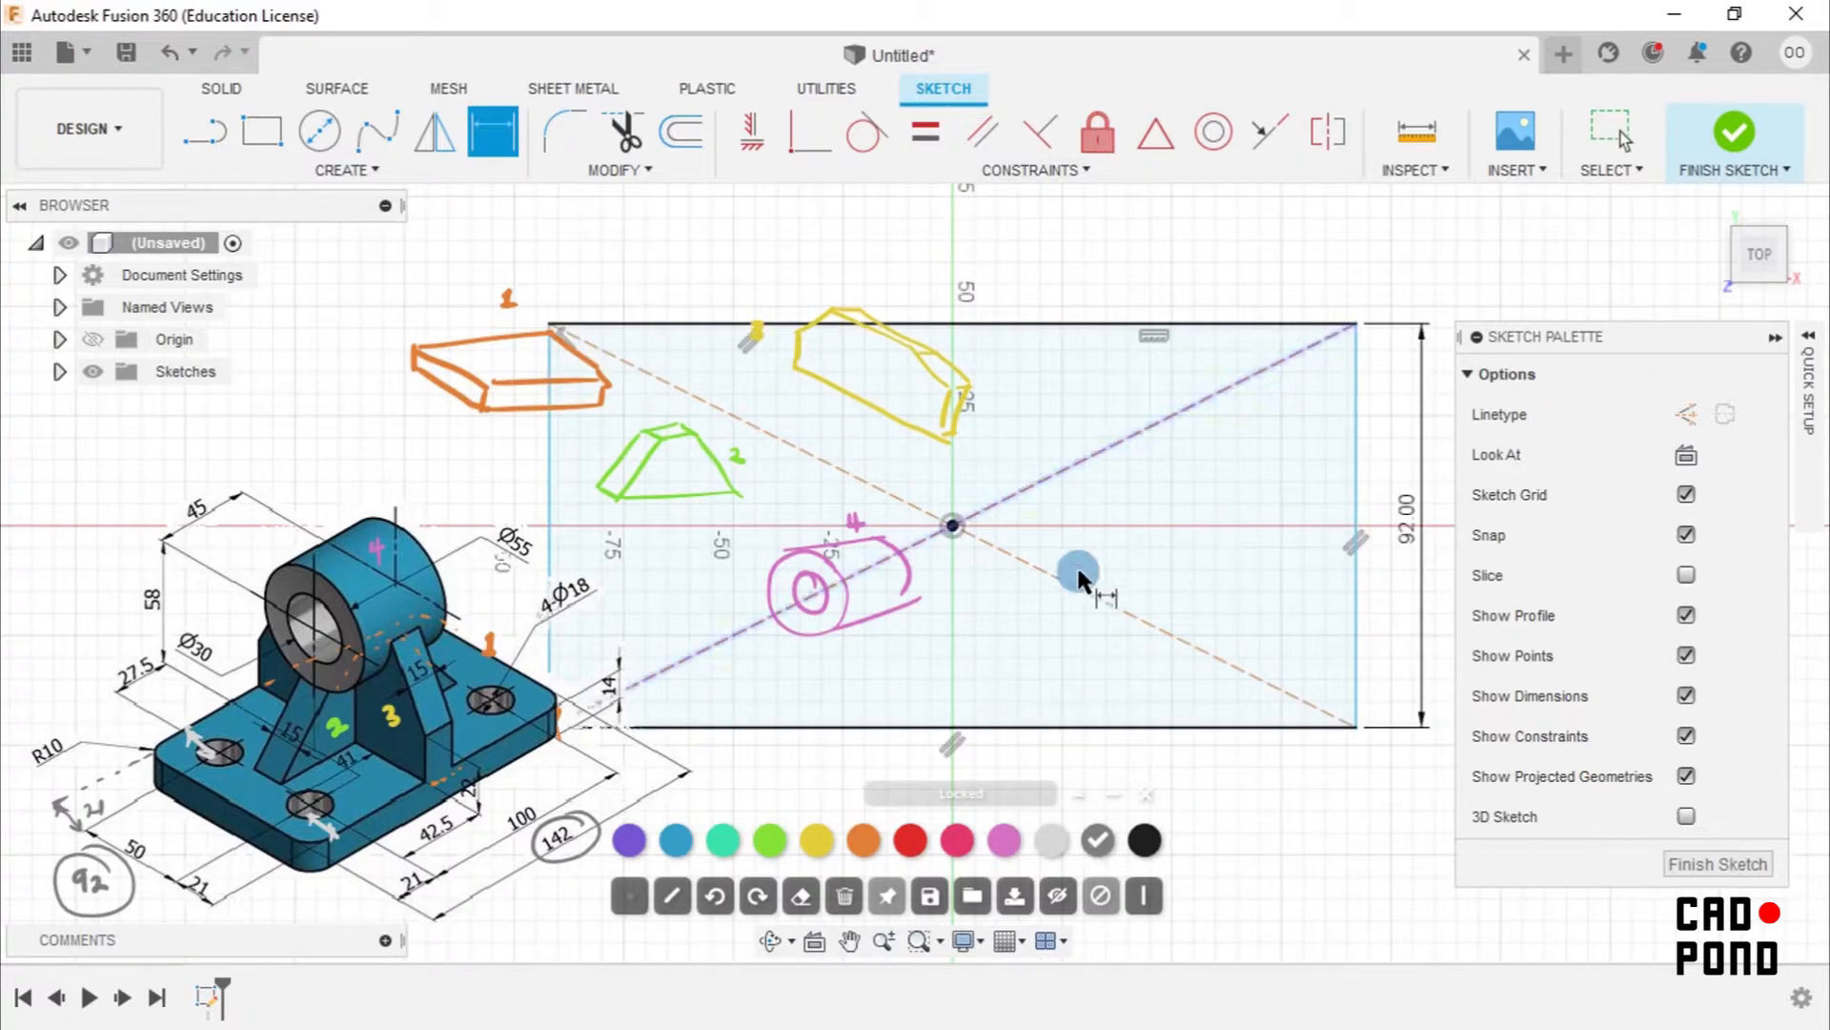
click(1051, 728)
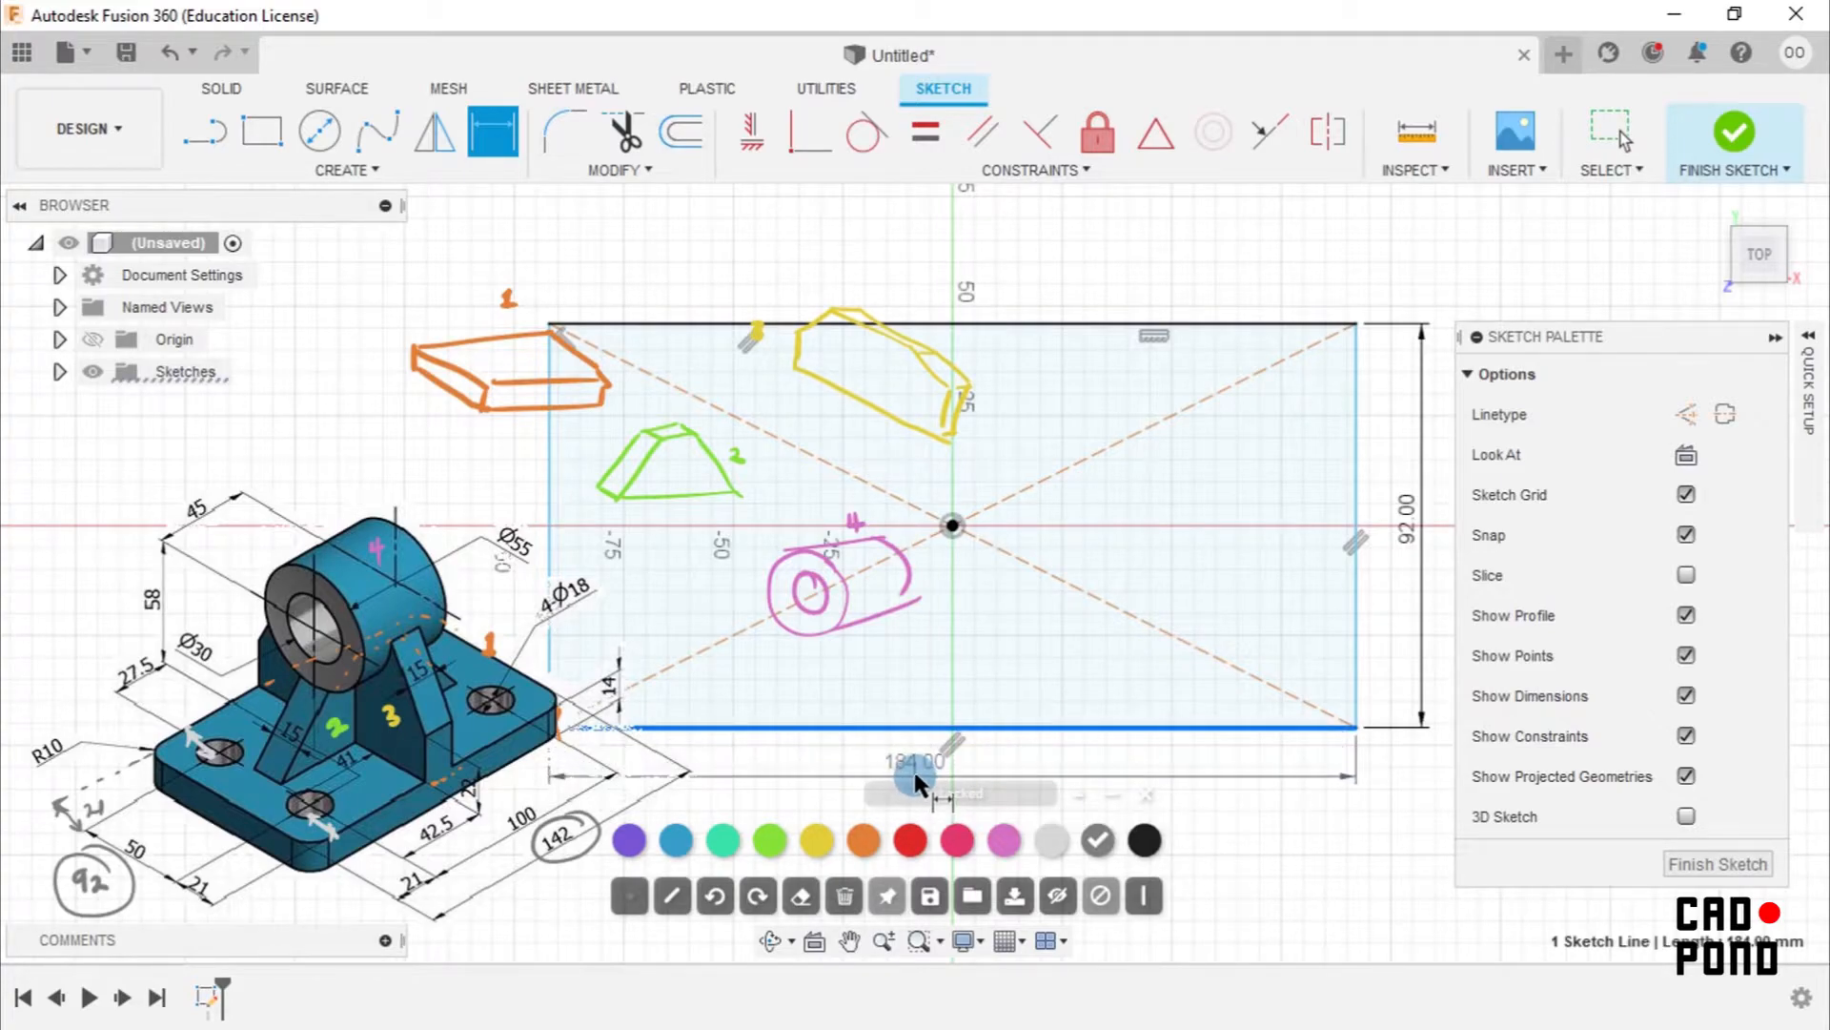
click(913, 768)
text(142)
key(Return)
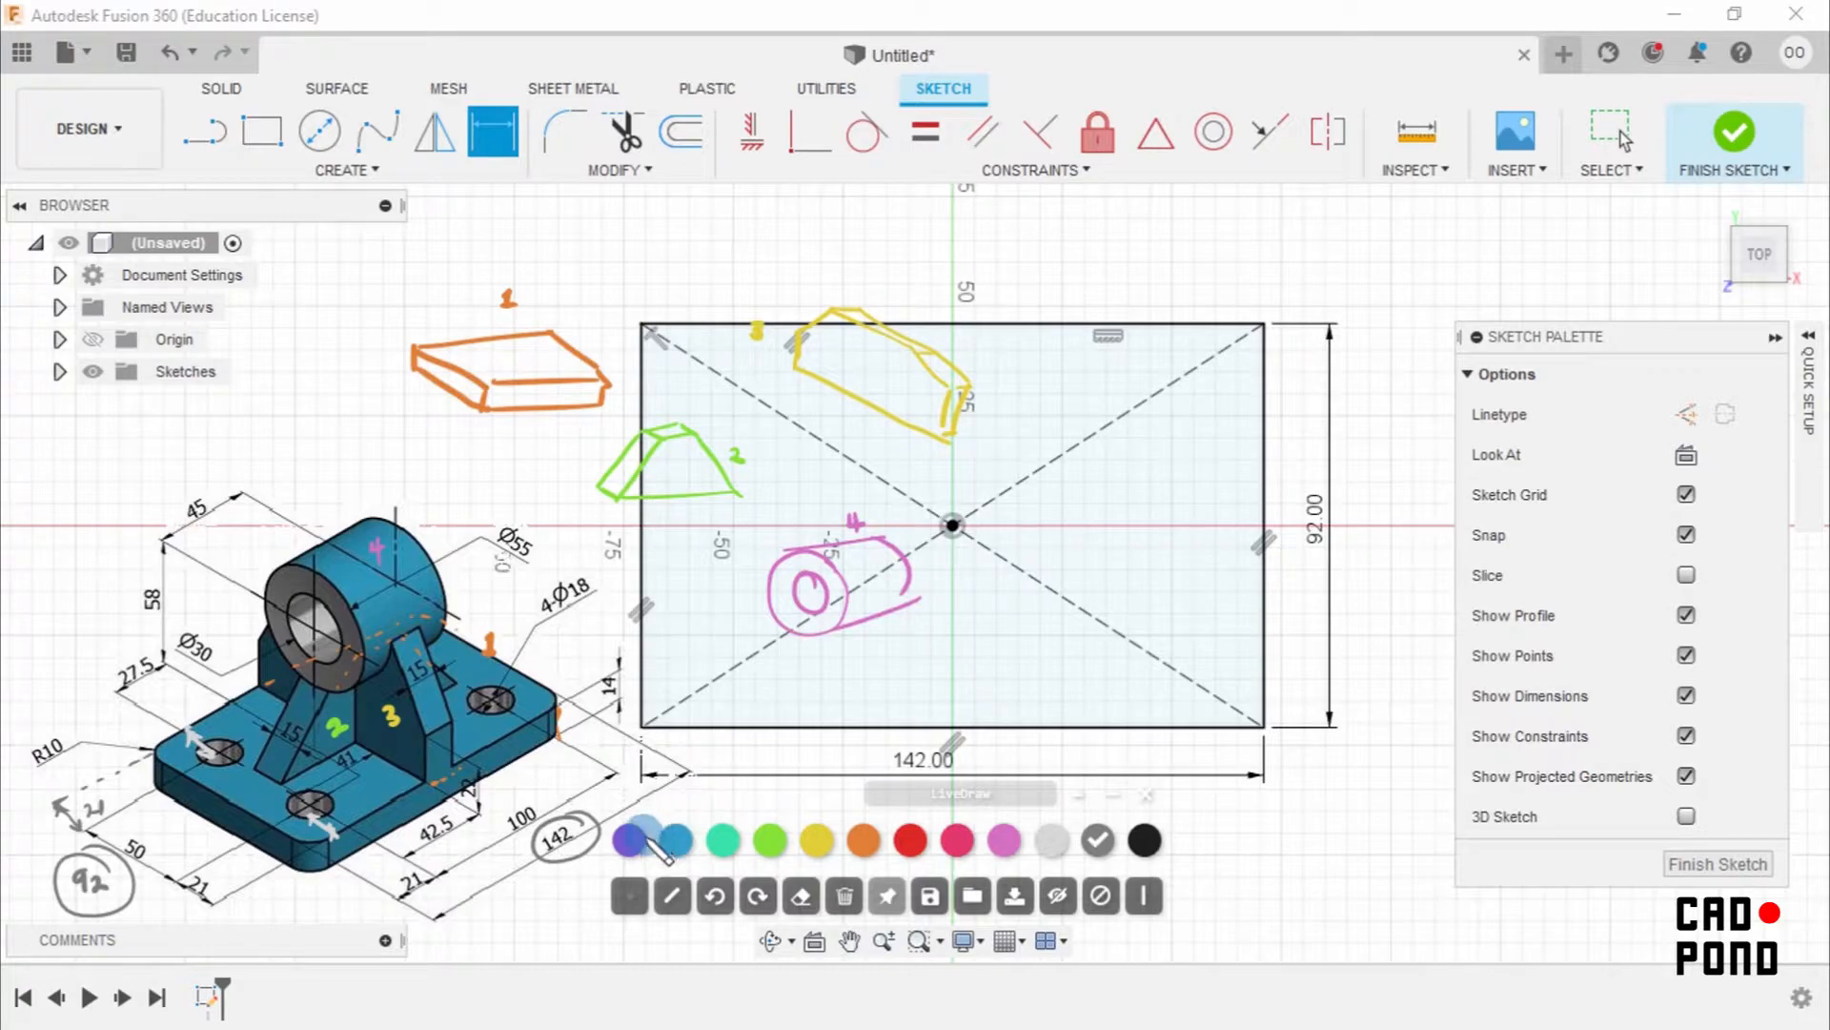
Mark the base plate's rounded corners in teal on the reference drawing and draw a teal arrow along the timeline.
click(723, 840)
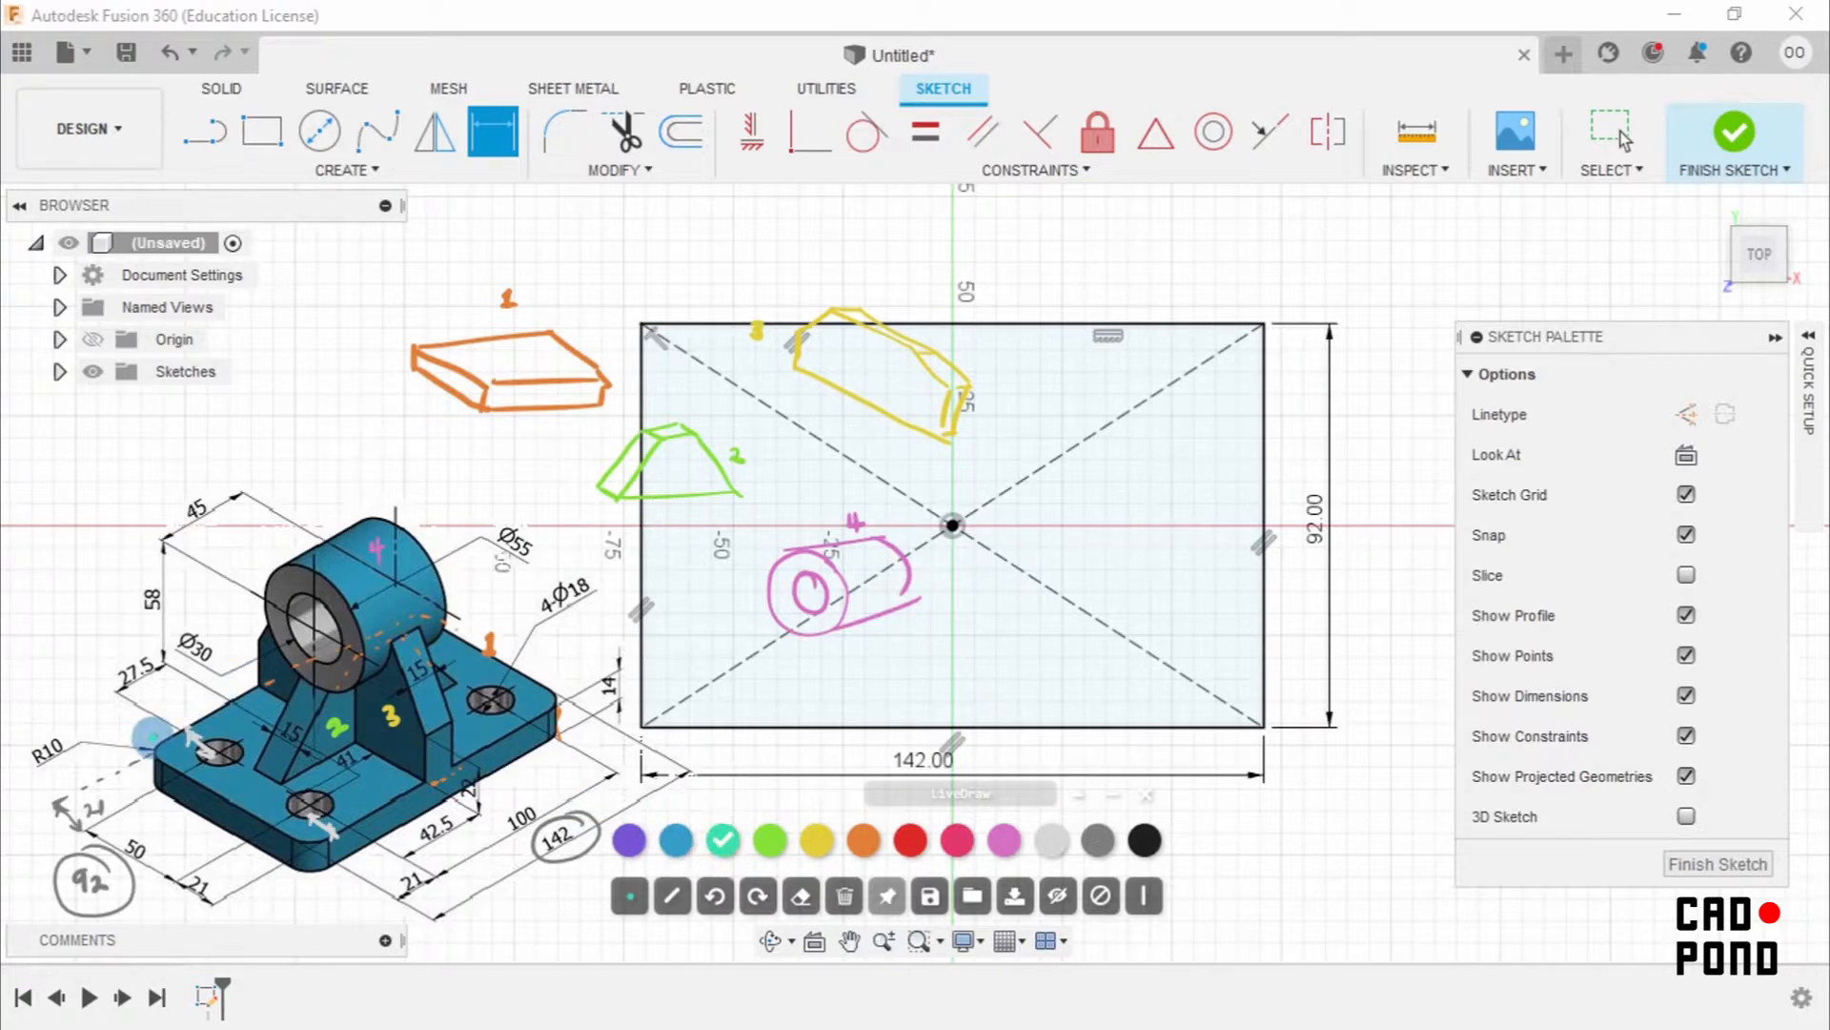
drag(138, 756, 147, 740)
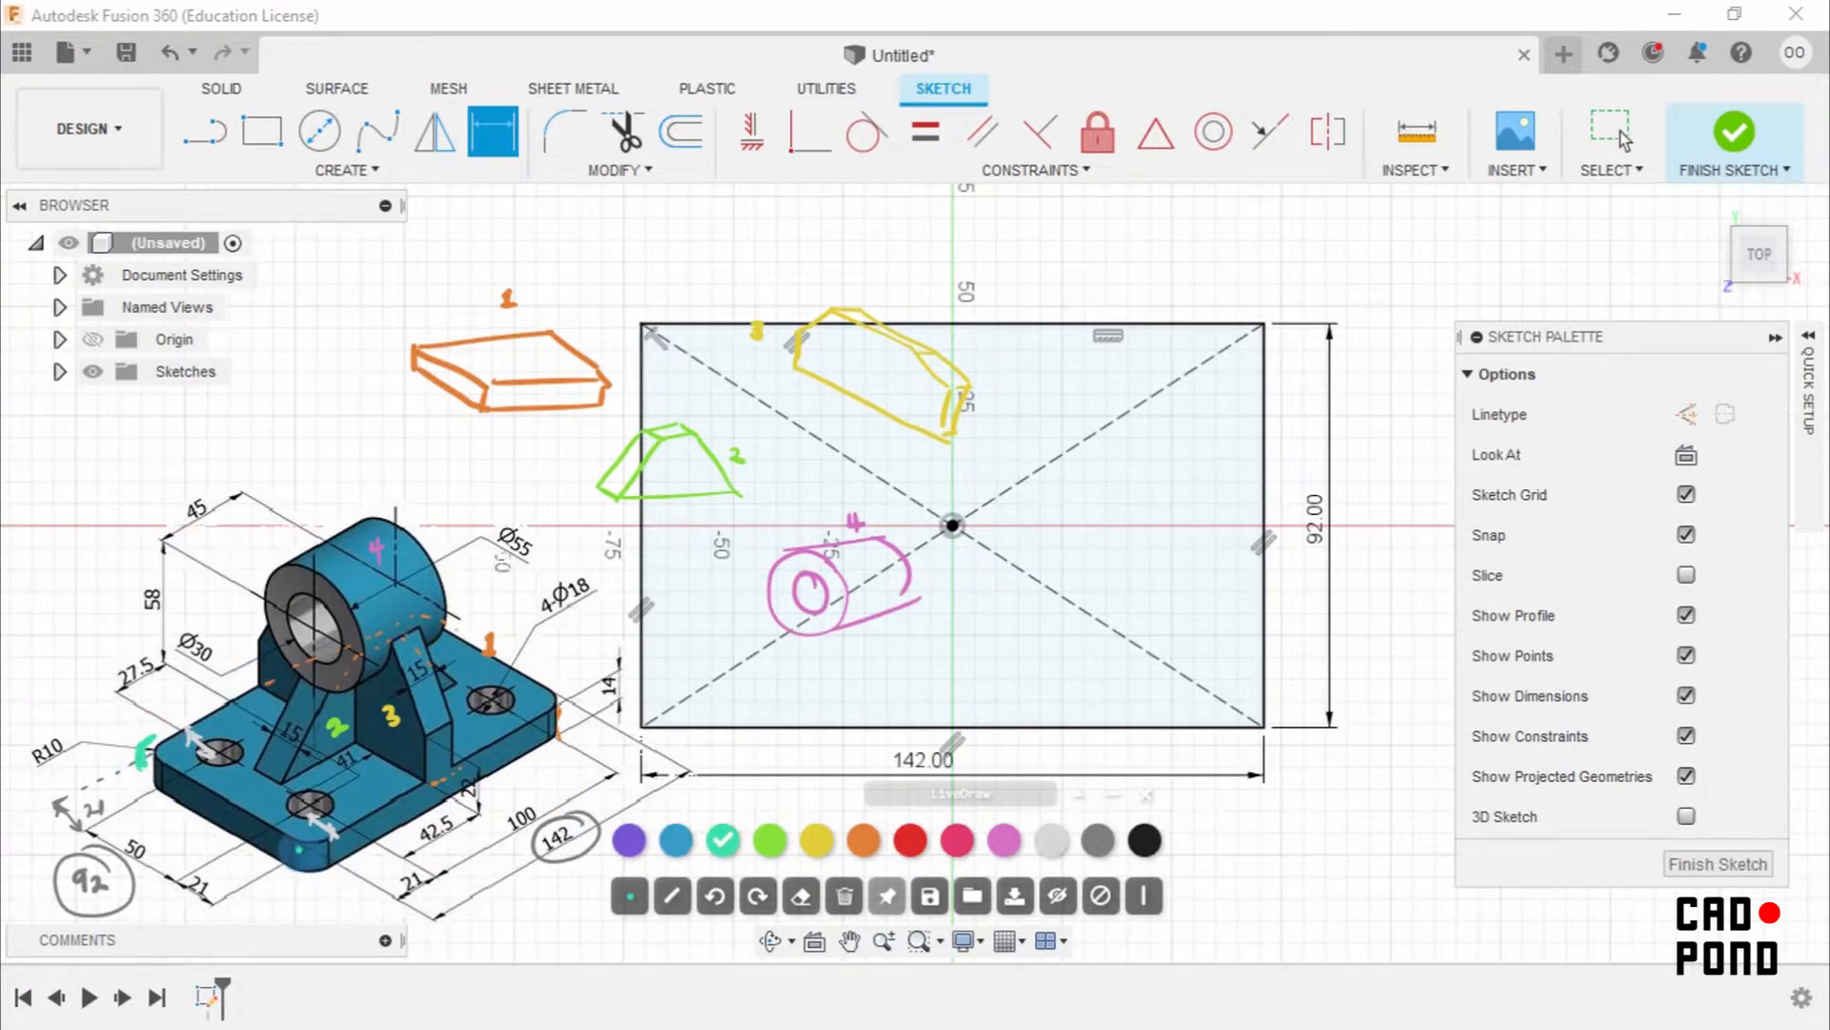
drag(564, 688, 559, 708)
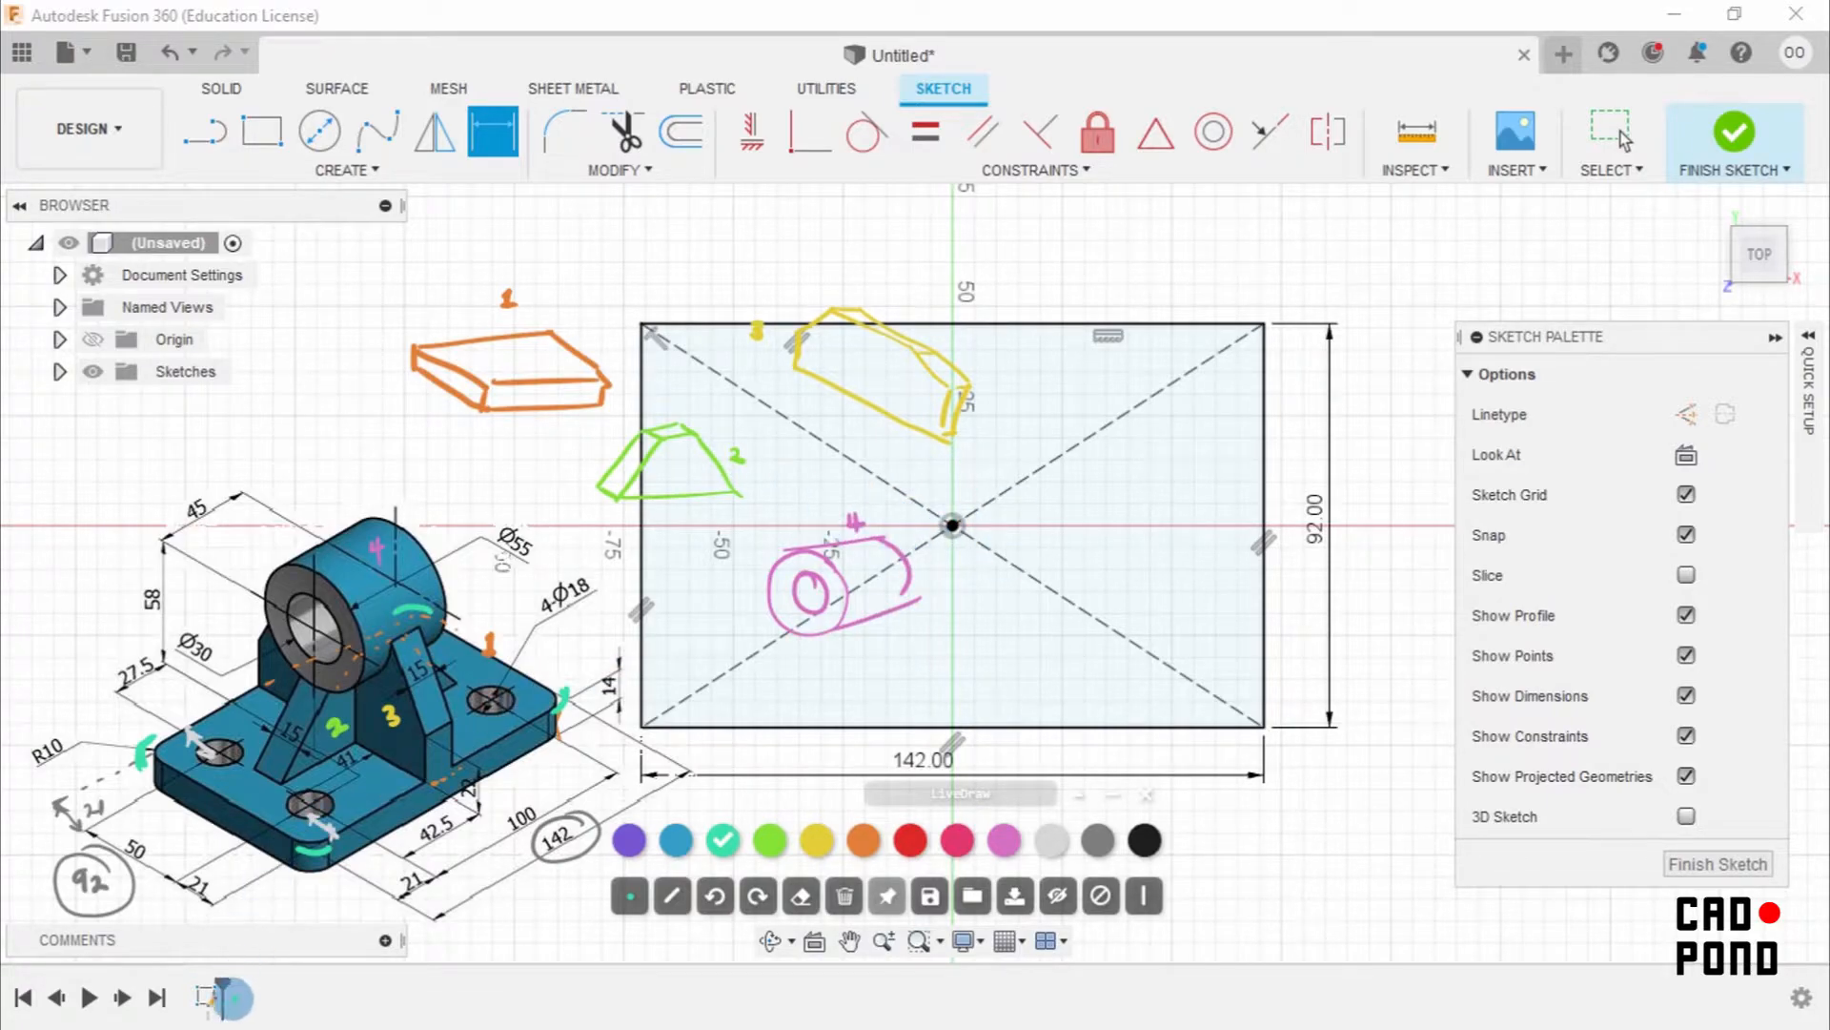
drag(243, 998, 408, 1003)
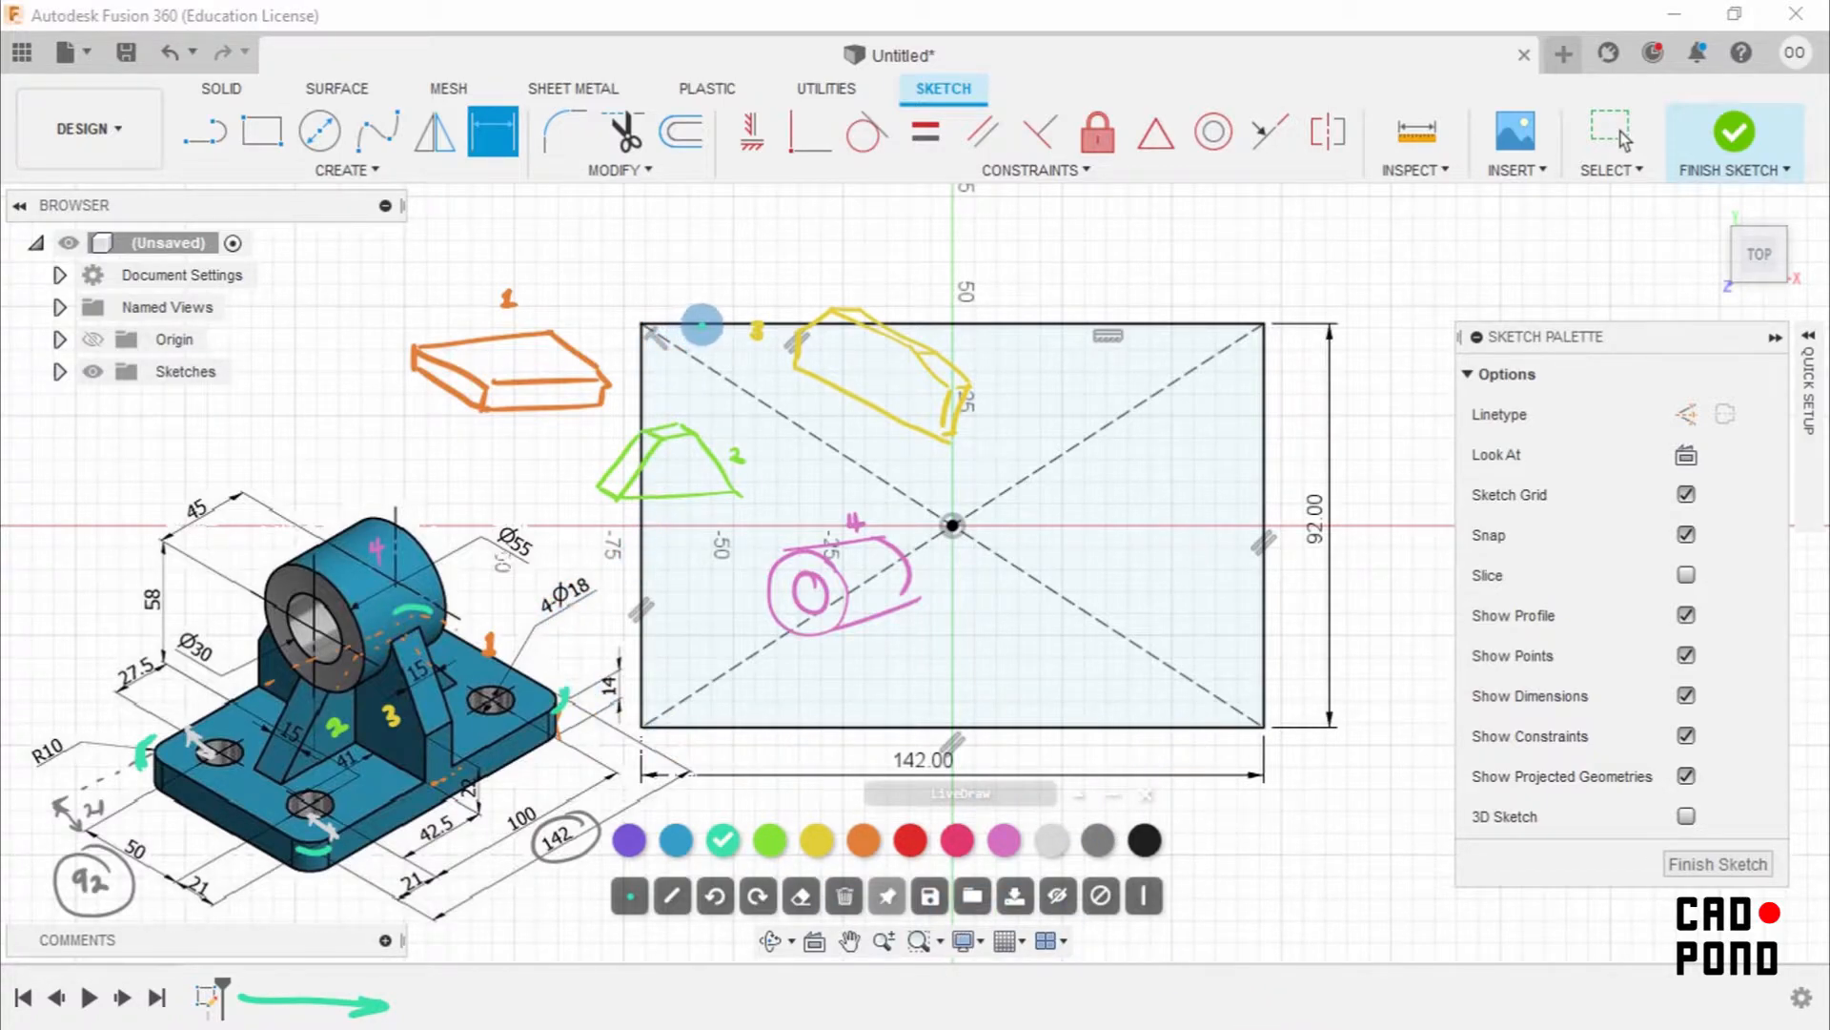
Annotate the rectangle in teal with a freehand rounding arc and a hole circle at each of its four corners.
drag(668, 334, 645, 361)
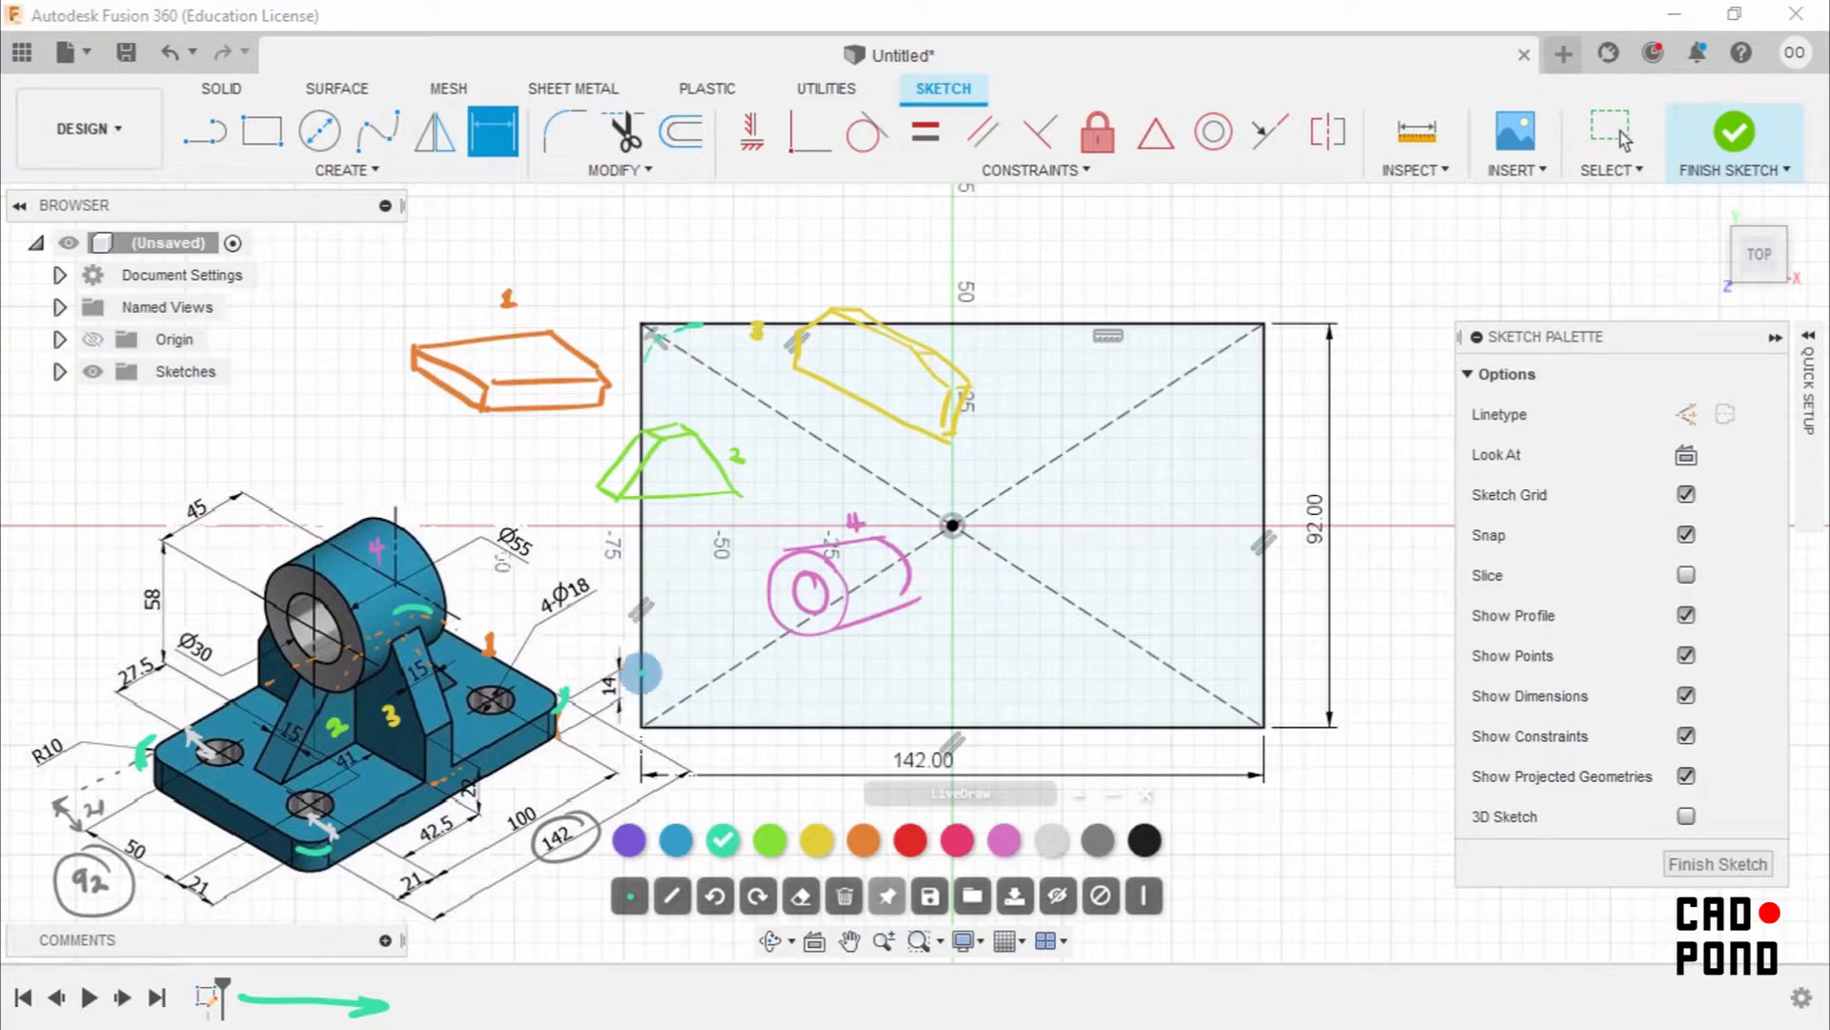
drag(668, 715, 688, 720)
drag(710, 643, 715, 645)
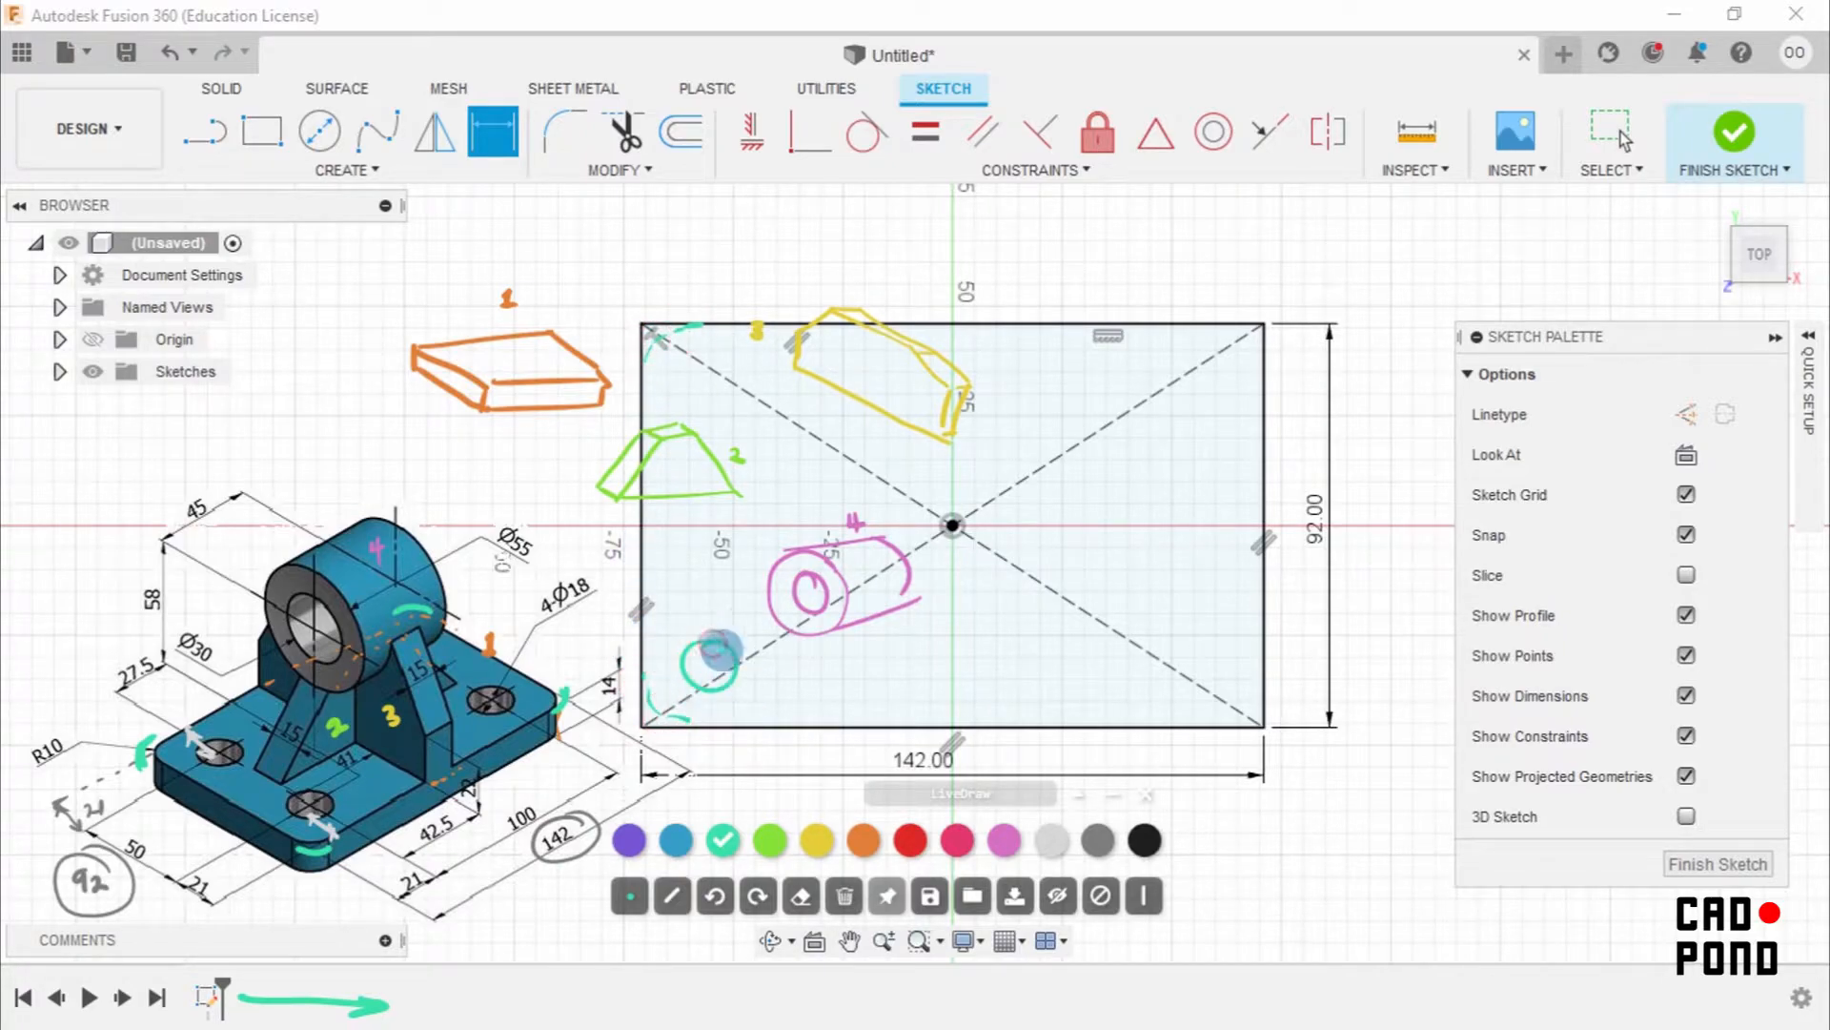
drag(750, 374, 748, 376)
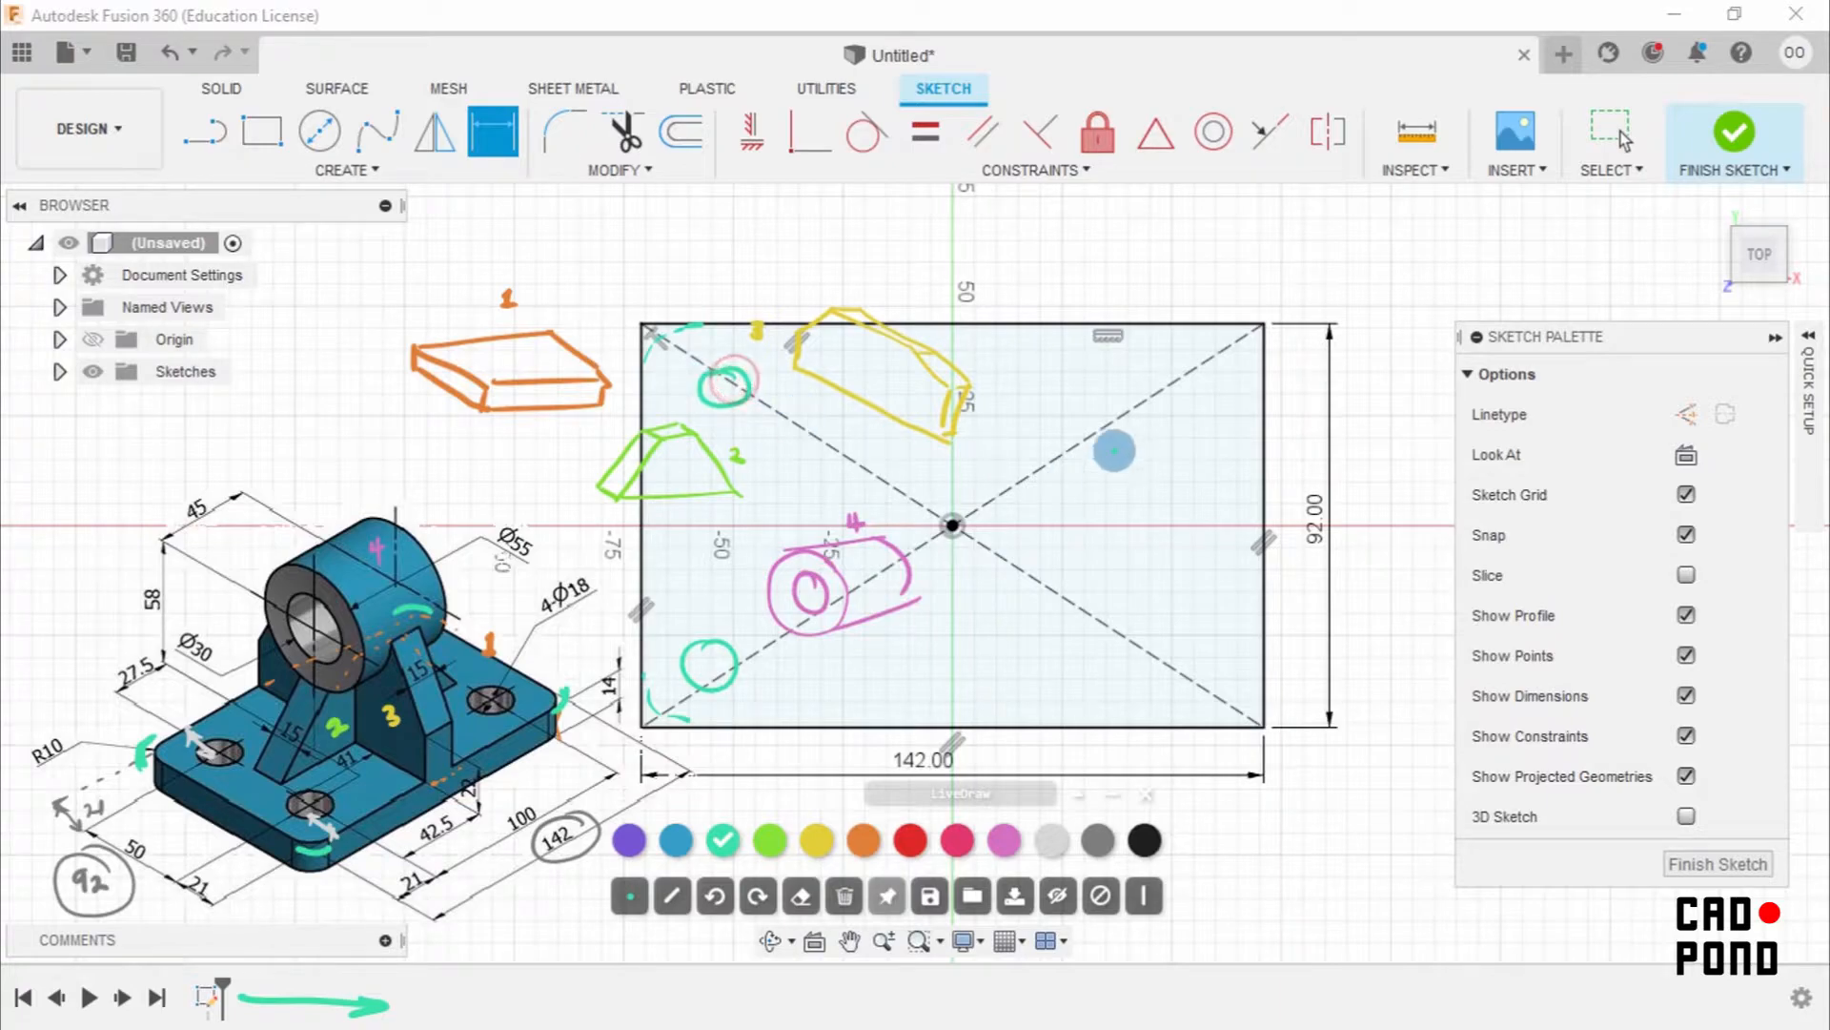
mouse_move(1193, 384)
mouse_down()
mouse_move(1169, 400)
mouse_move(1194, 381)
mouse_up()
mouse_move(1189, 613)
mouse_down()
mouse_move(1171, 682)
mouse_move(1203, 634)
mouse_up()
drag(1226, 327, 1263, 366)
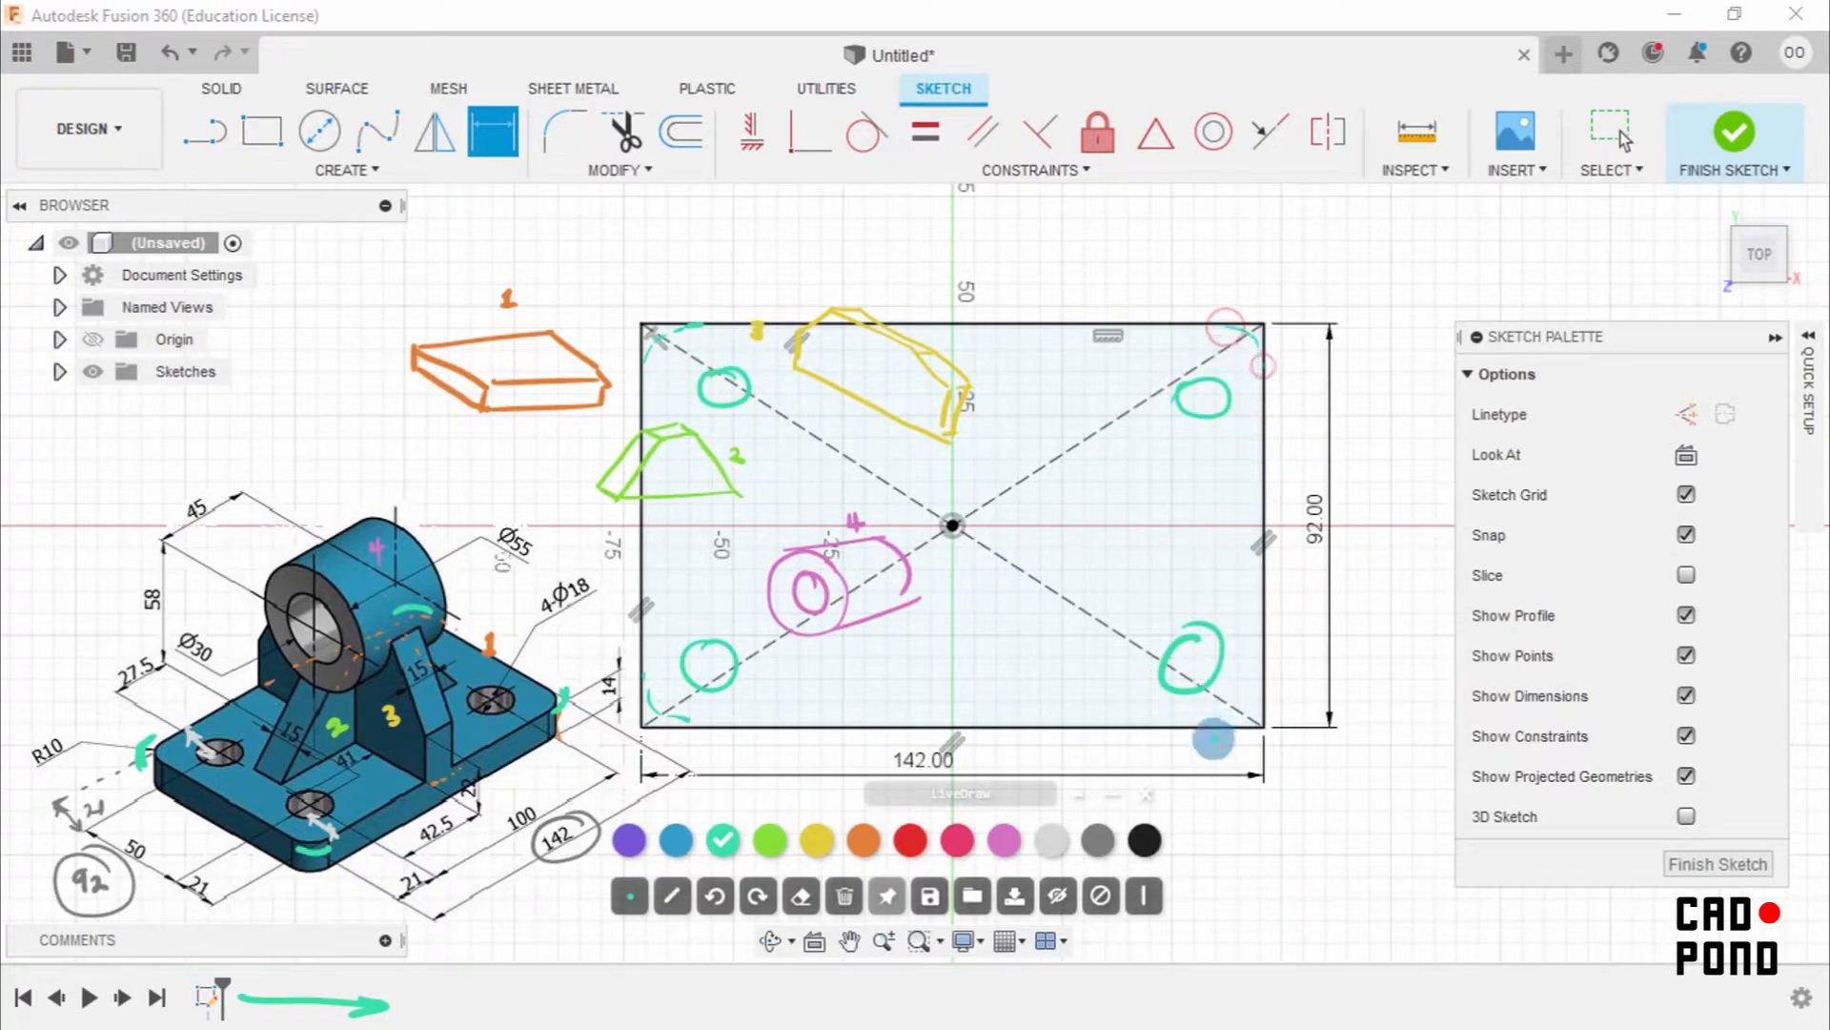
drag(1271, 677, 1222, 721)
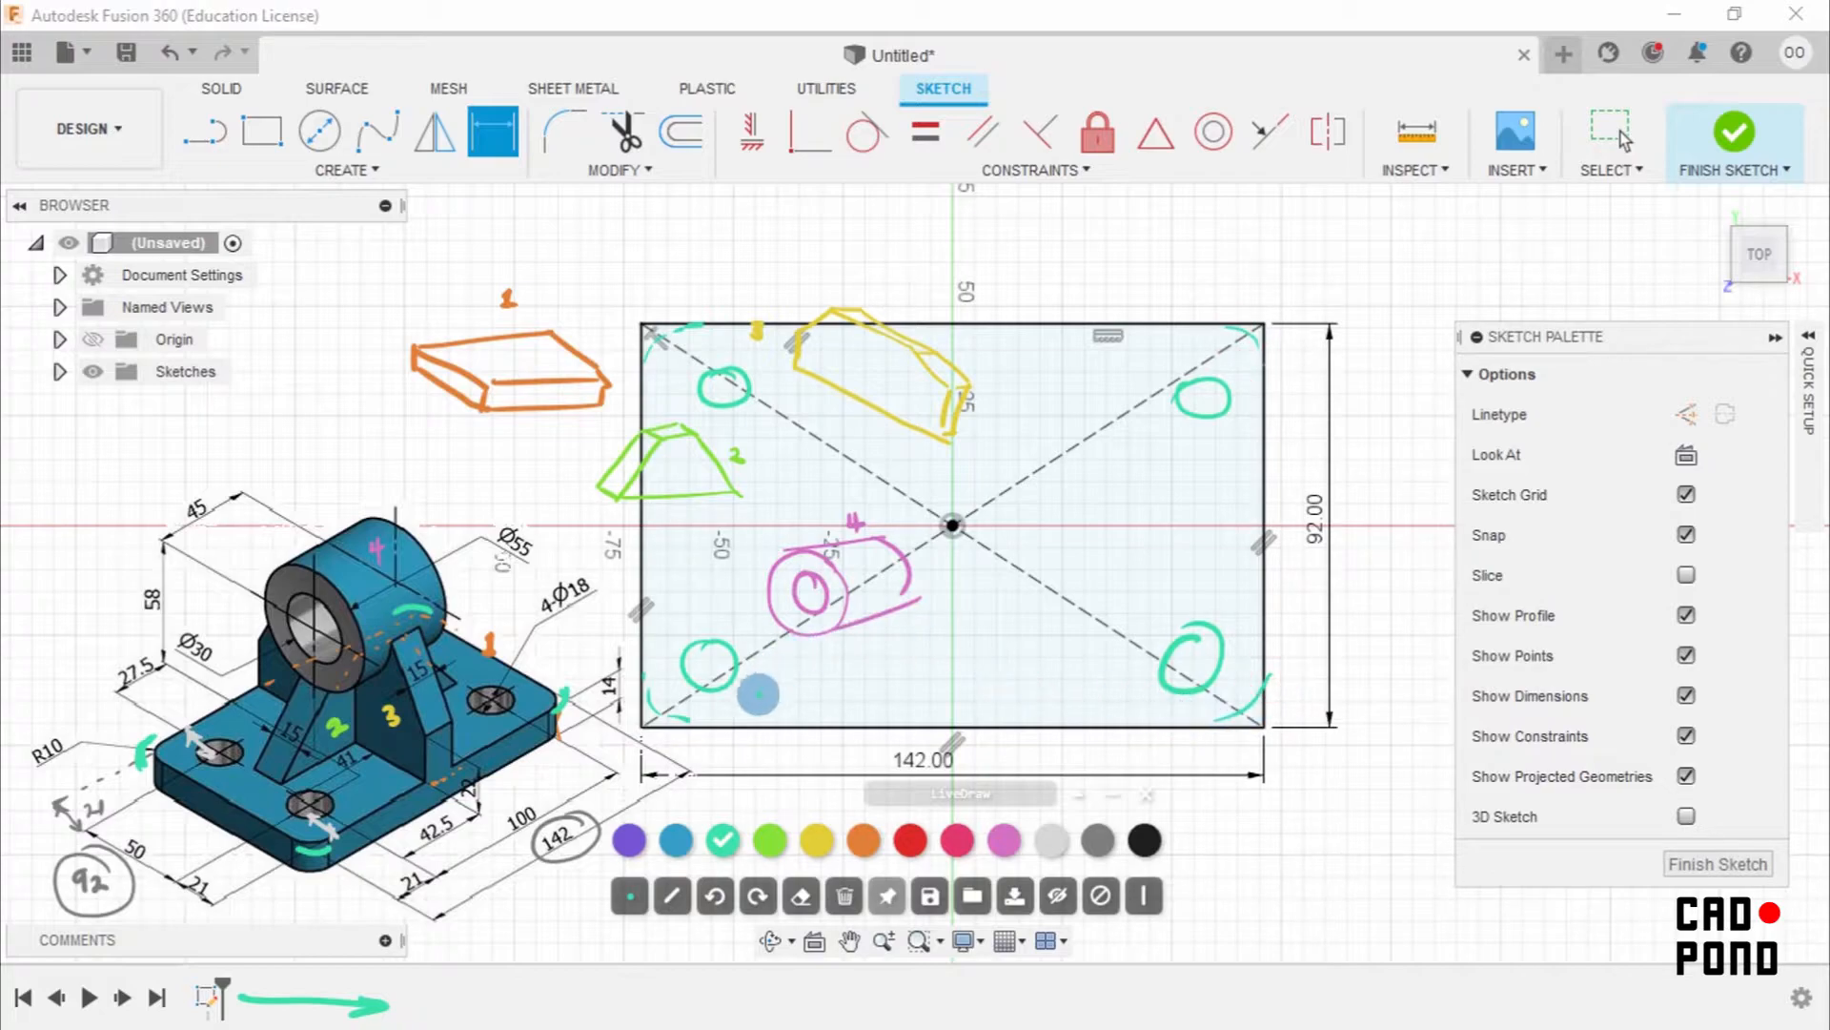
drag(672, 732, 688, 720)
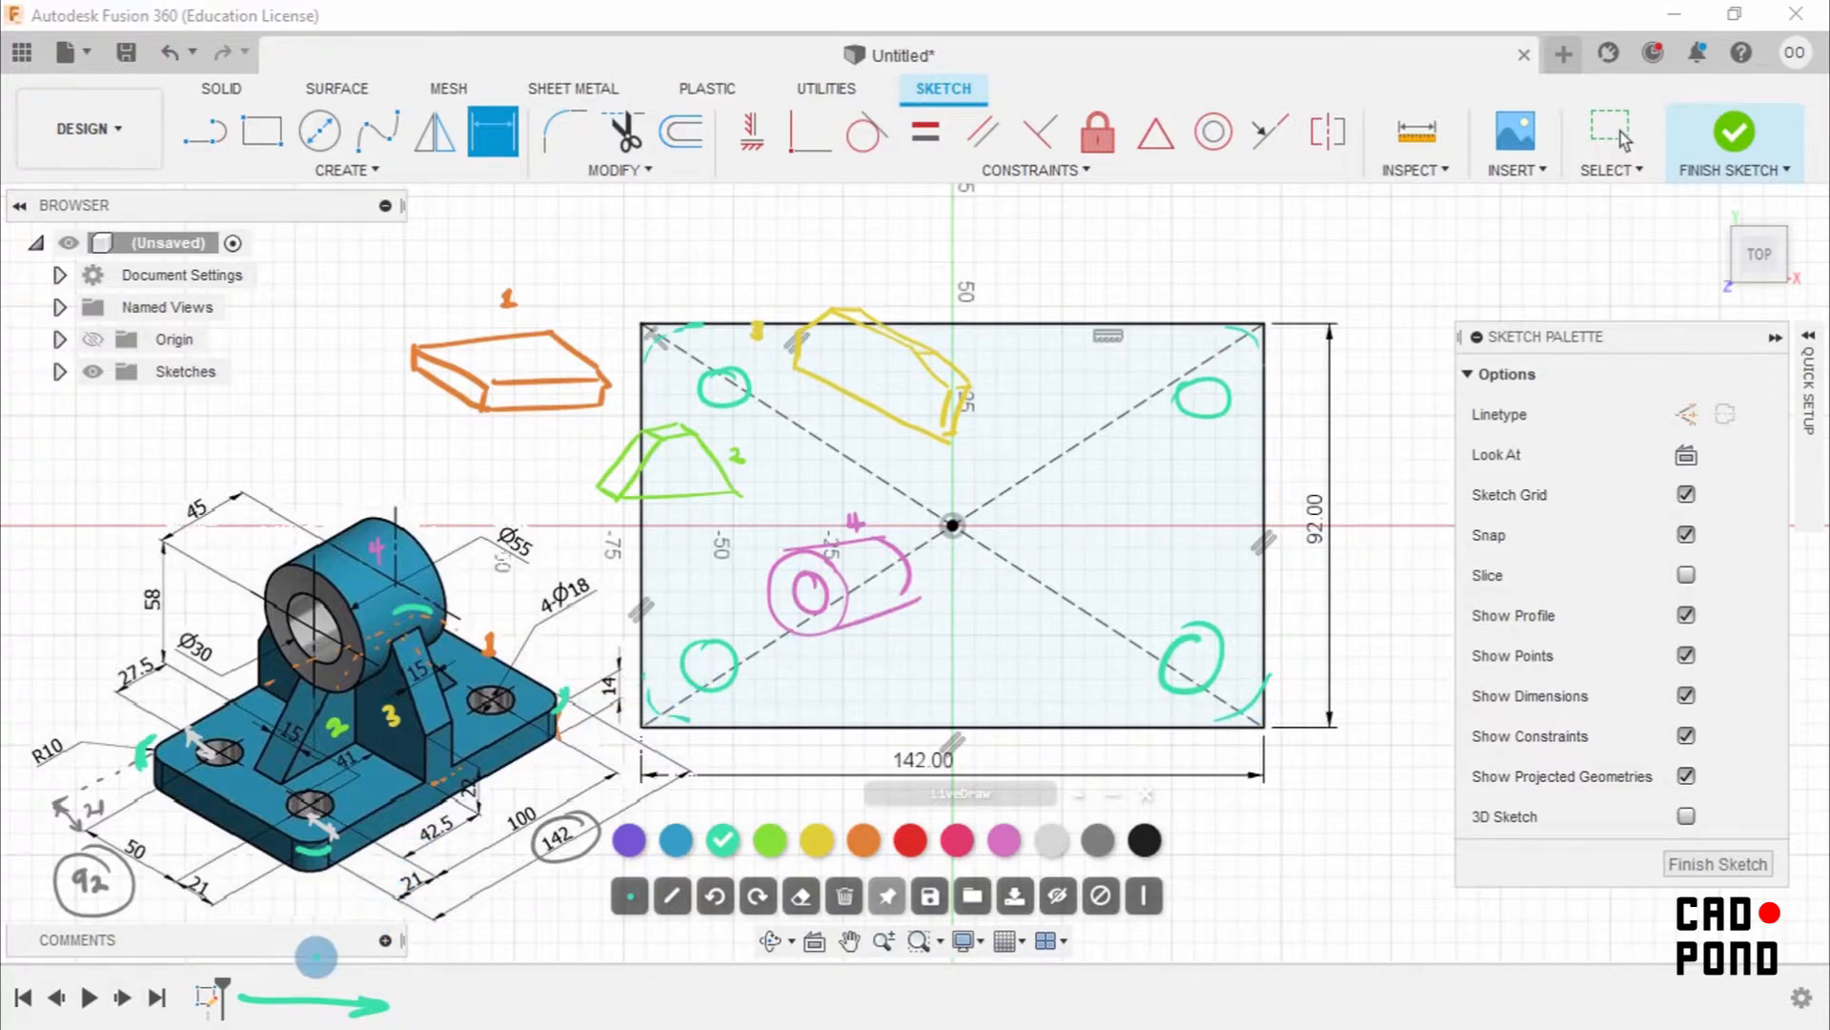
Number the timeline arrow 1, 2, 3 in orange, and erase the numbers together with the arrow.
click(864, 840)
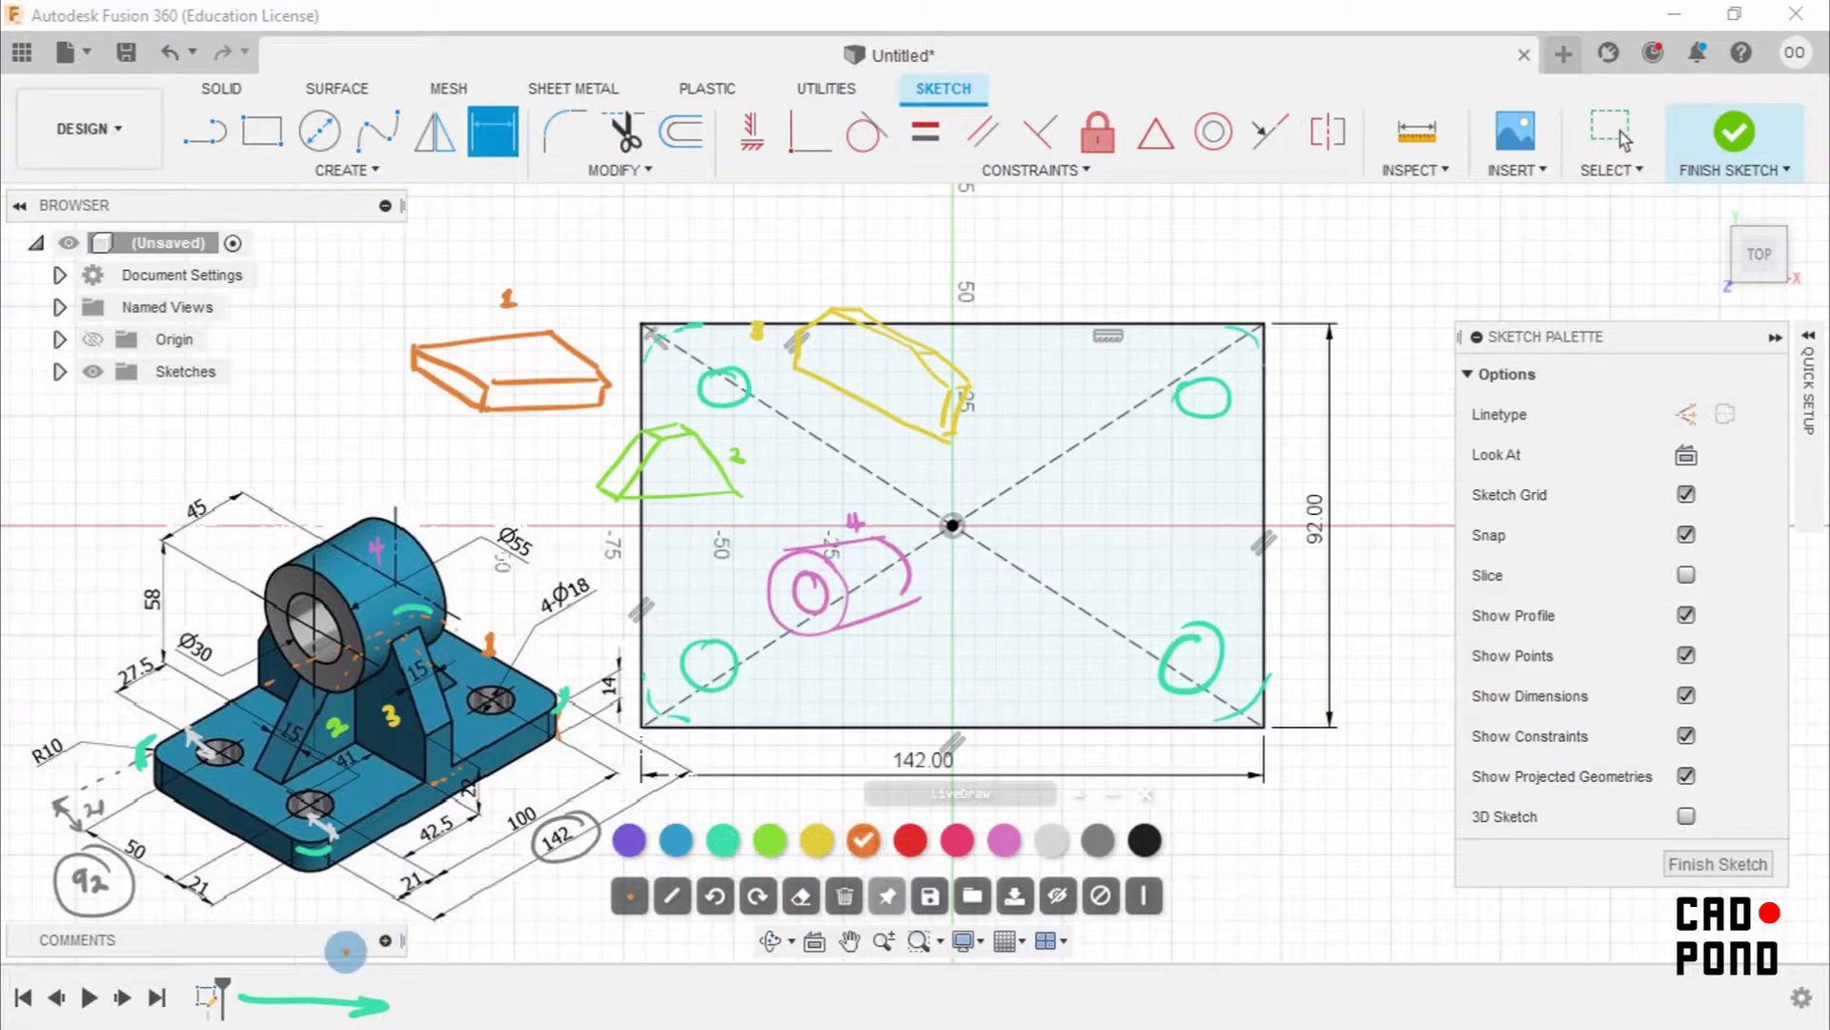
drag(246, 997, 254, 1011)
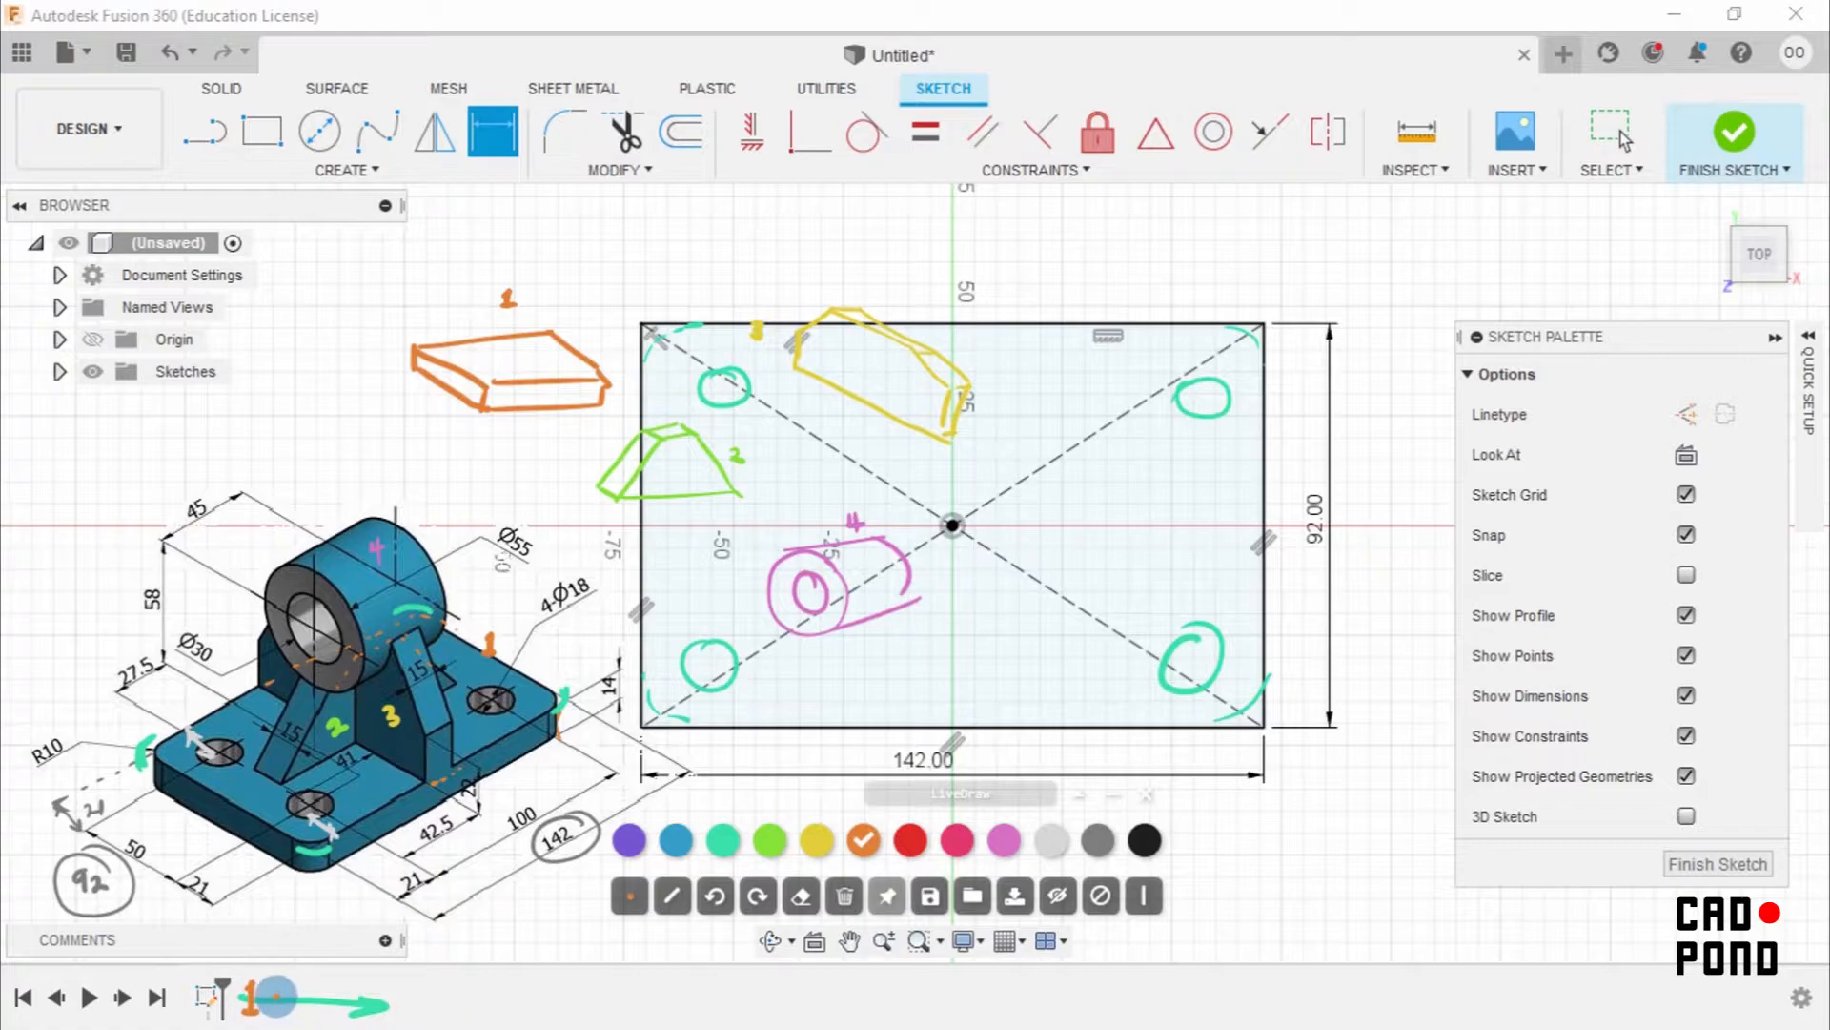
drag(283, 1001, 290, 1007)
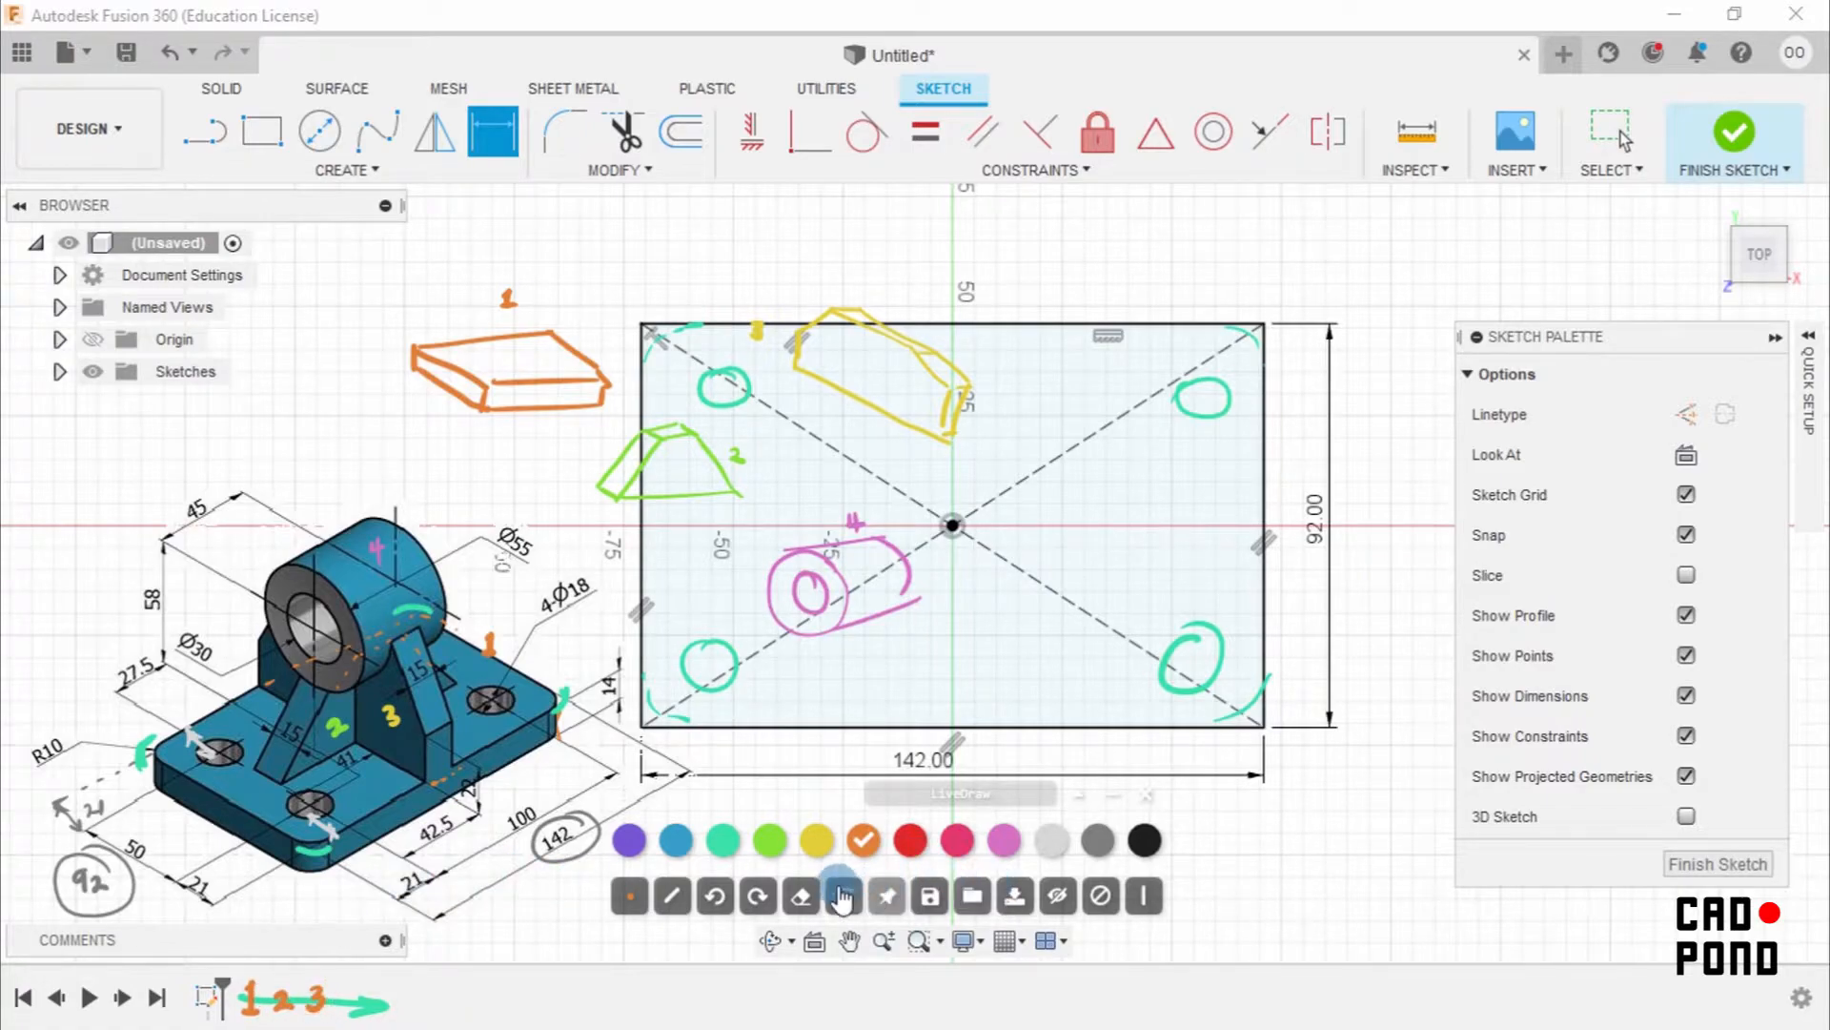
key(e)
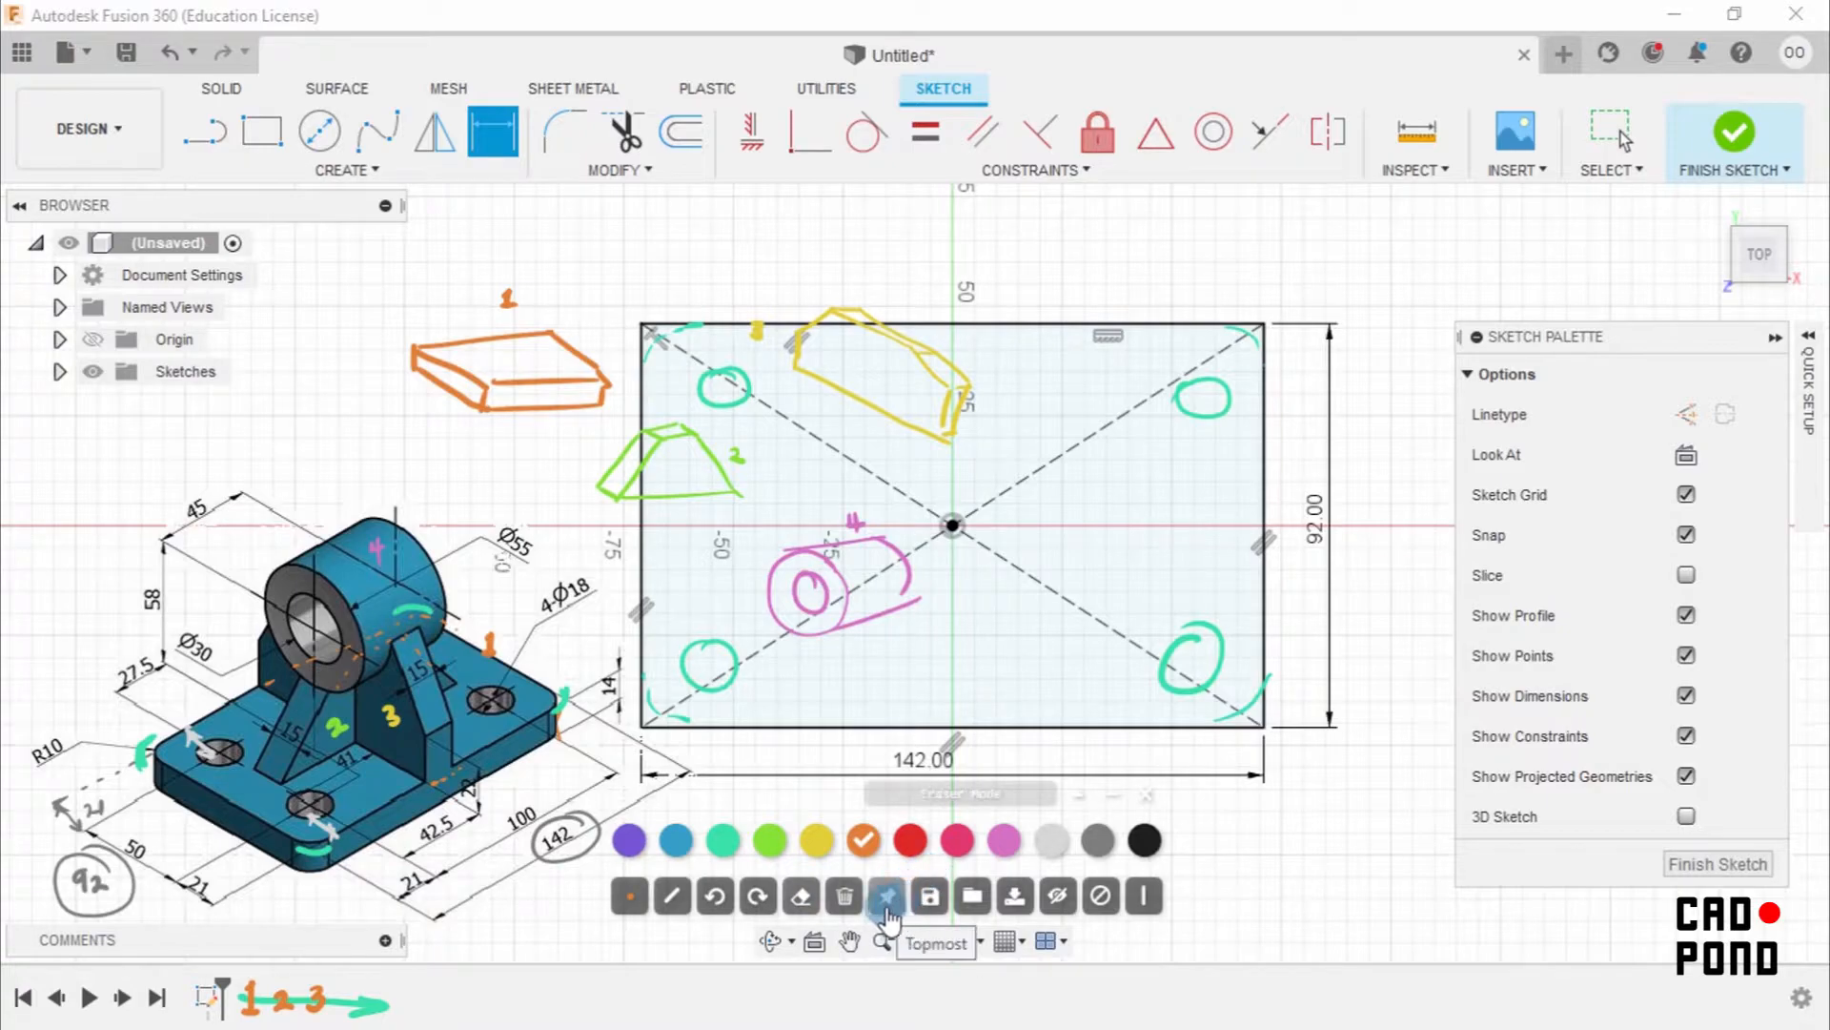
drag(327, 979, 250, 999)
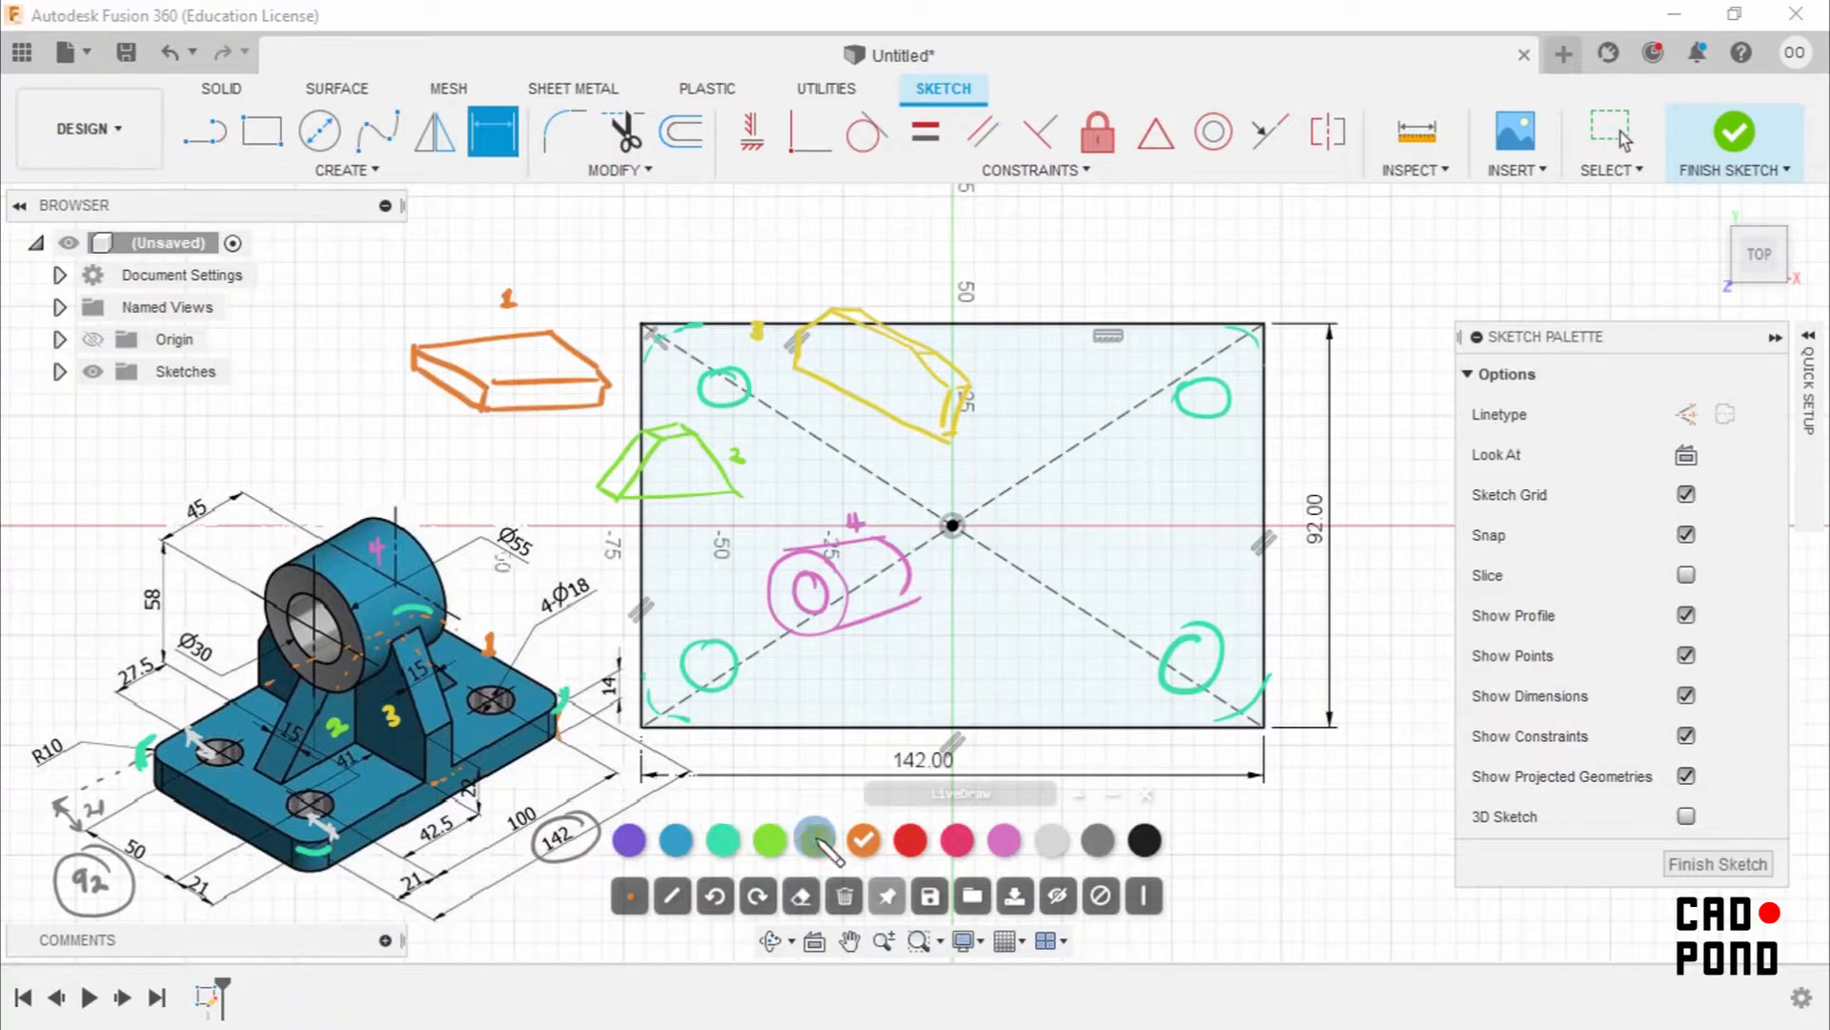
Hide the annotations and sketch a center-diameter circle about 13 mm across on the diagonal near the rectangle's upper-left corner.
click(1058, 896)
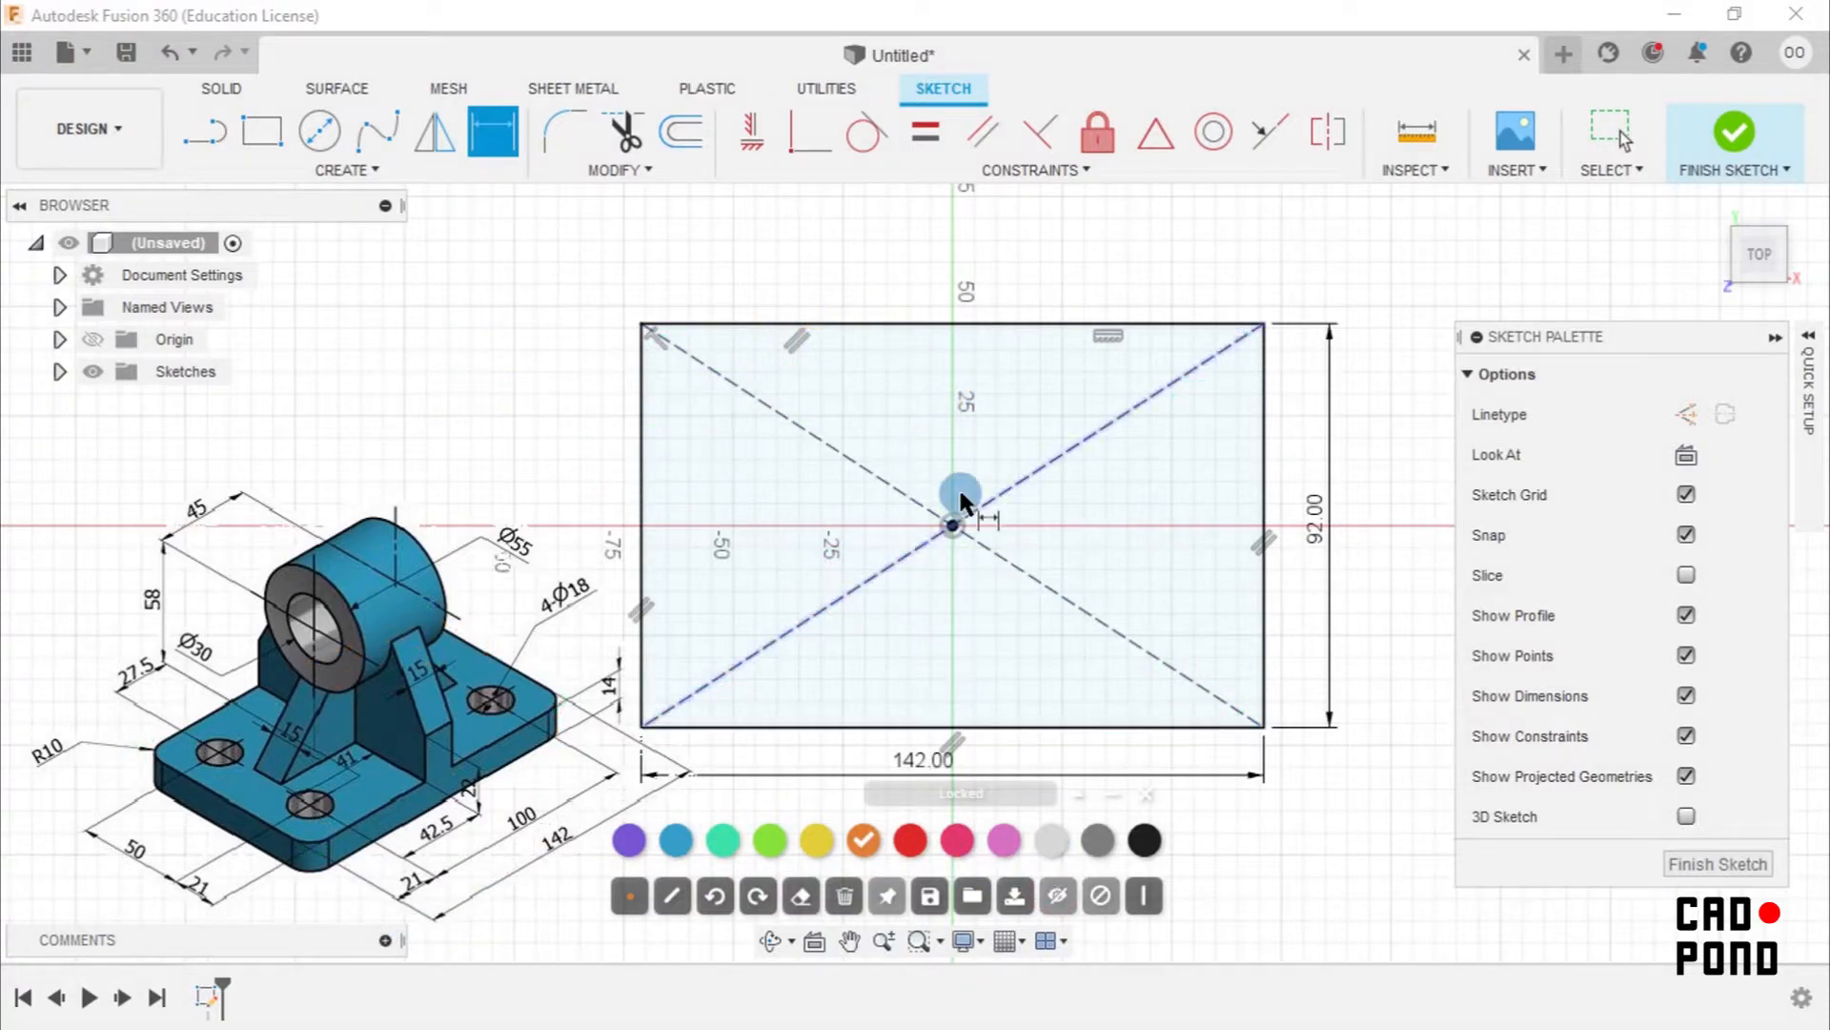
click(324, 138)
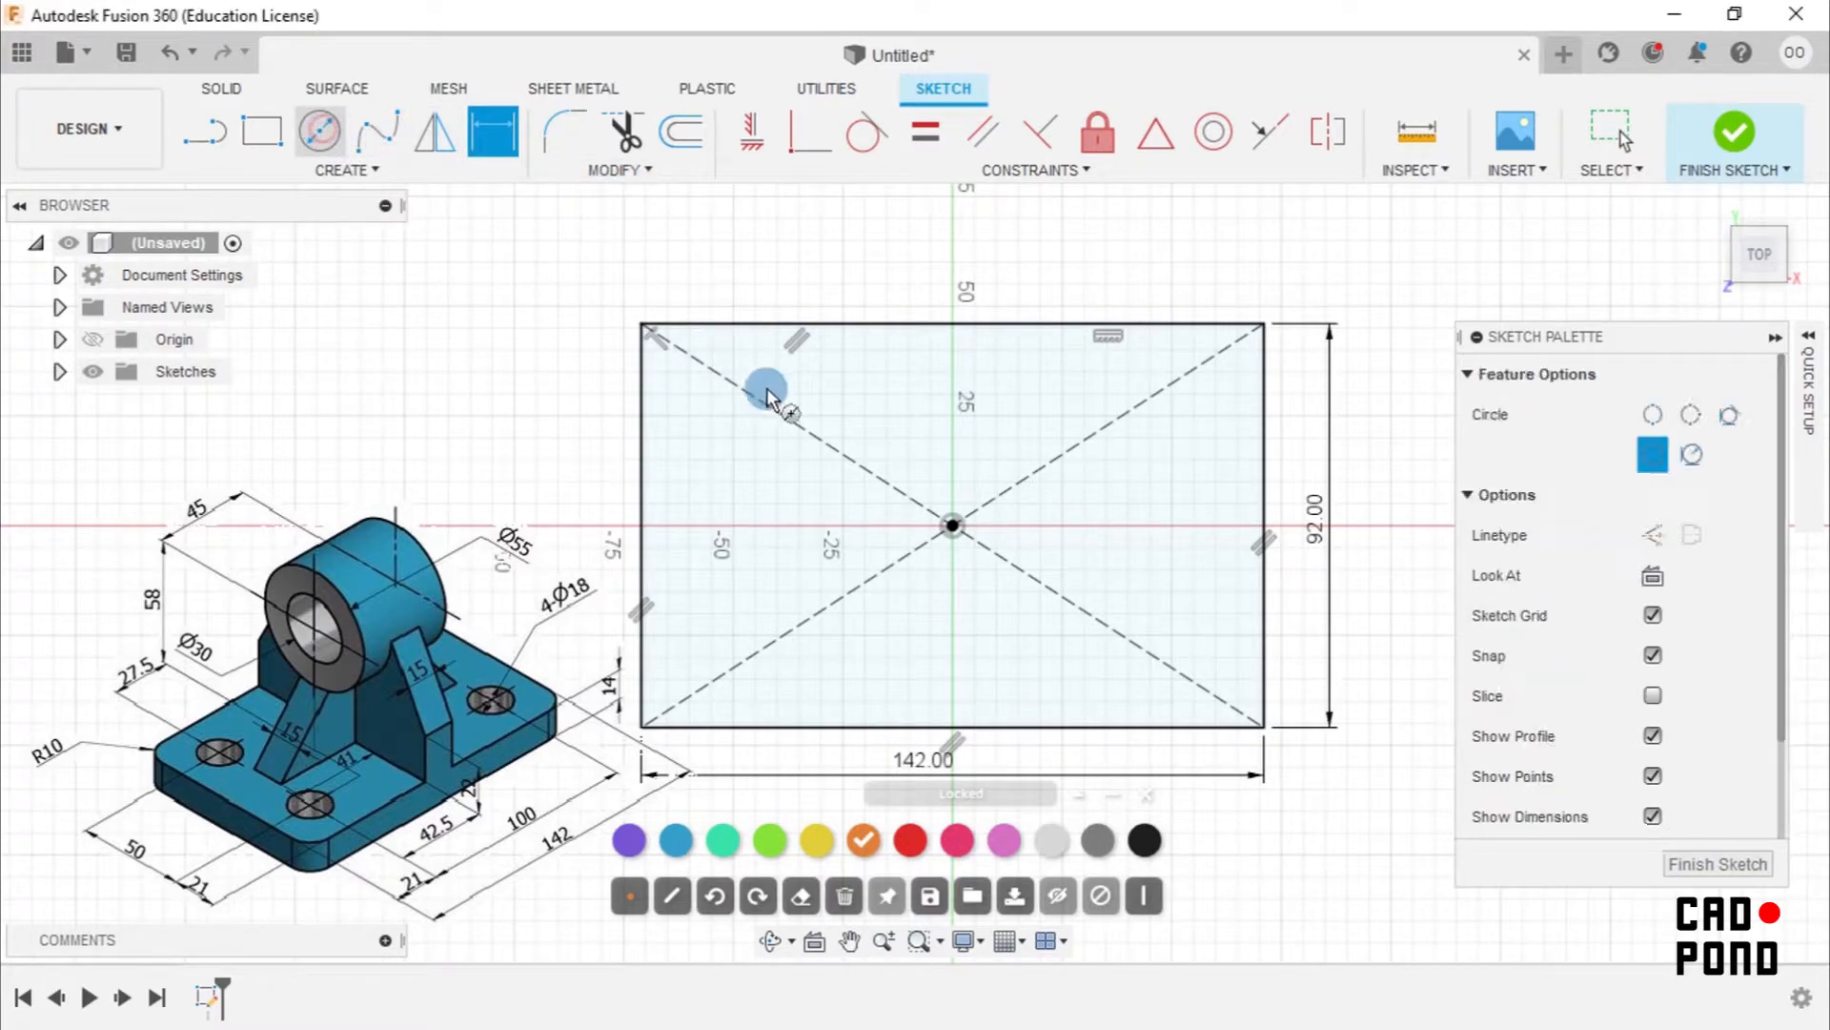
click(713, 370)
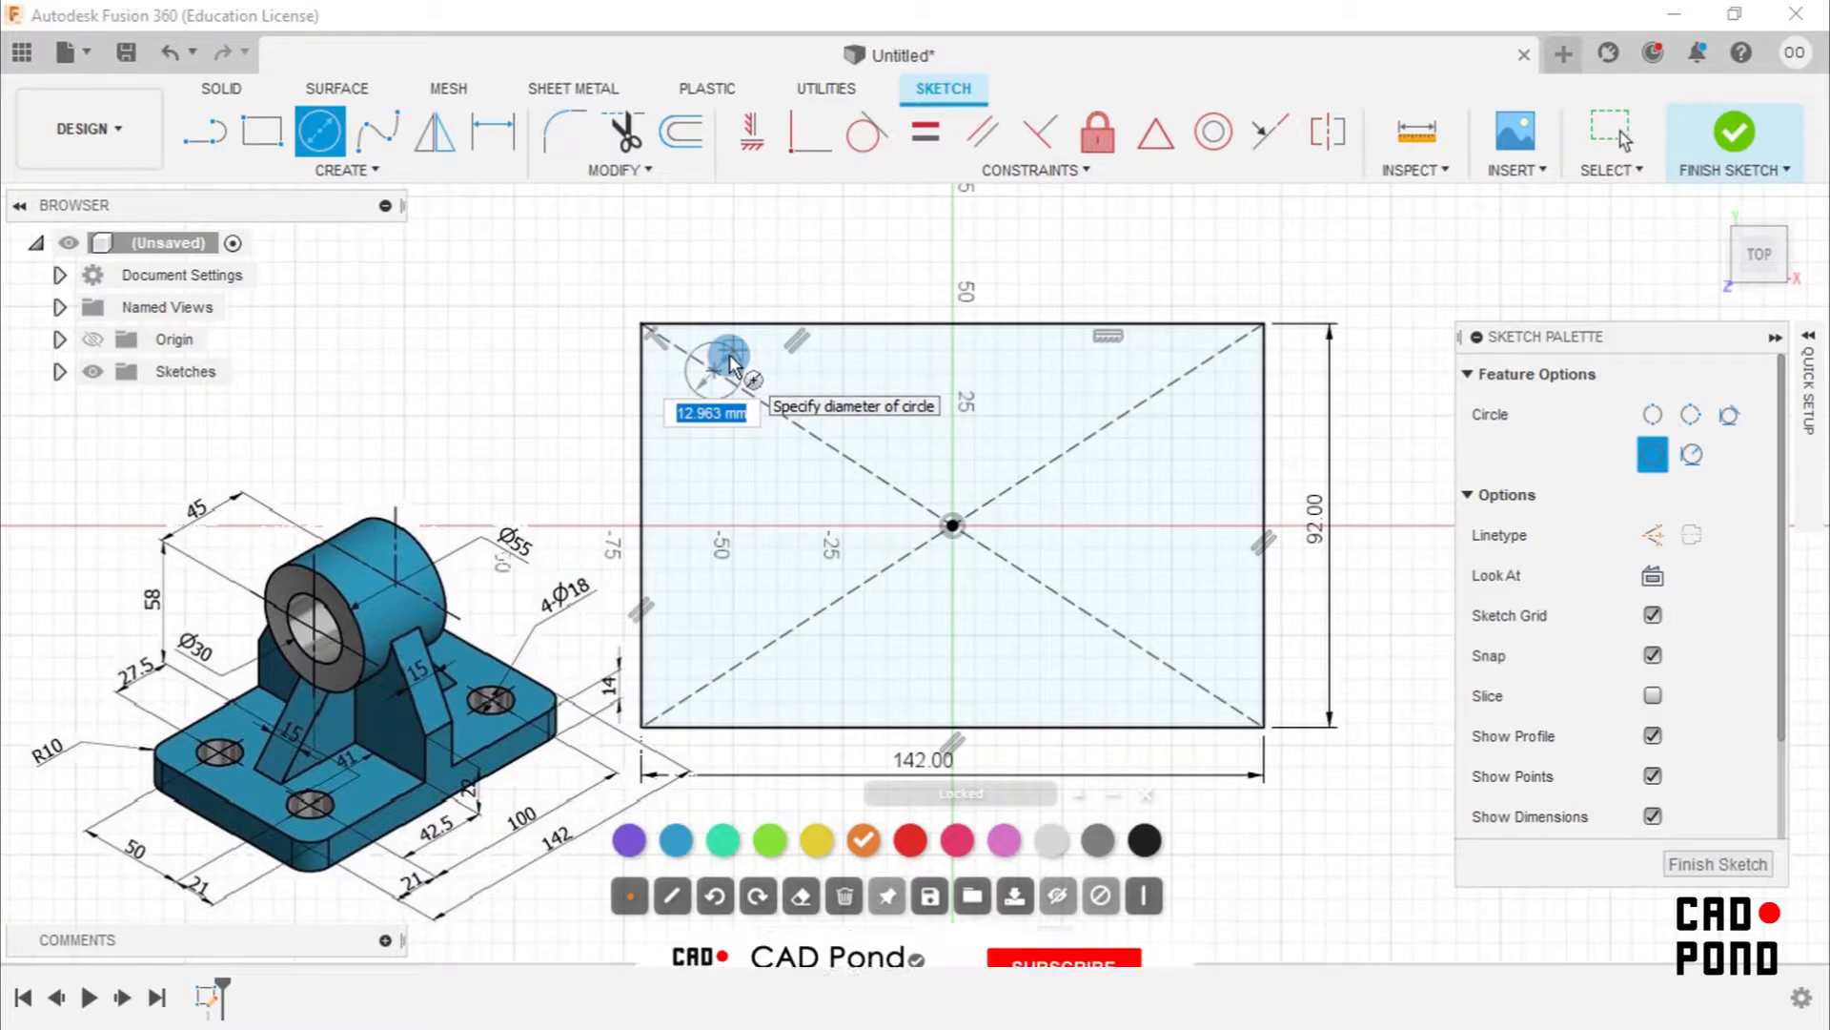
click(730, 362)
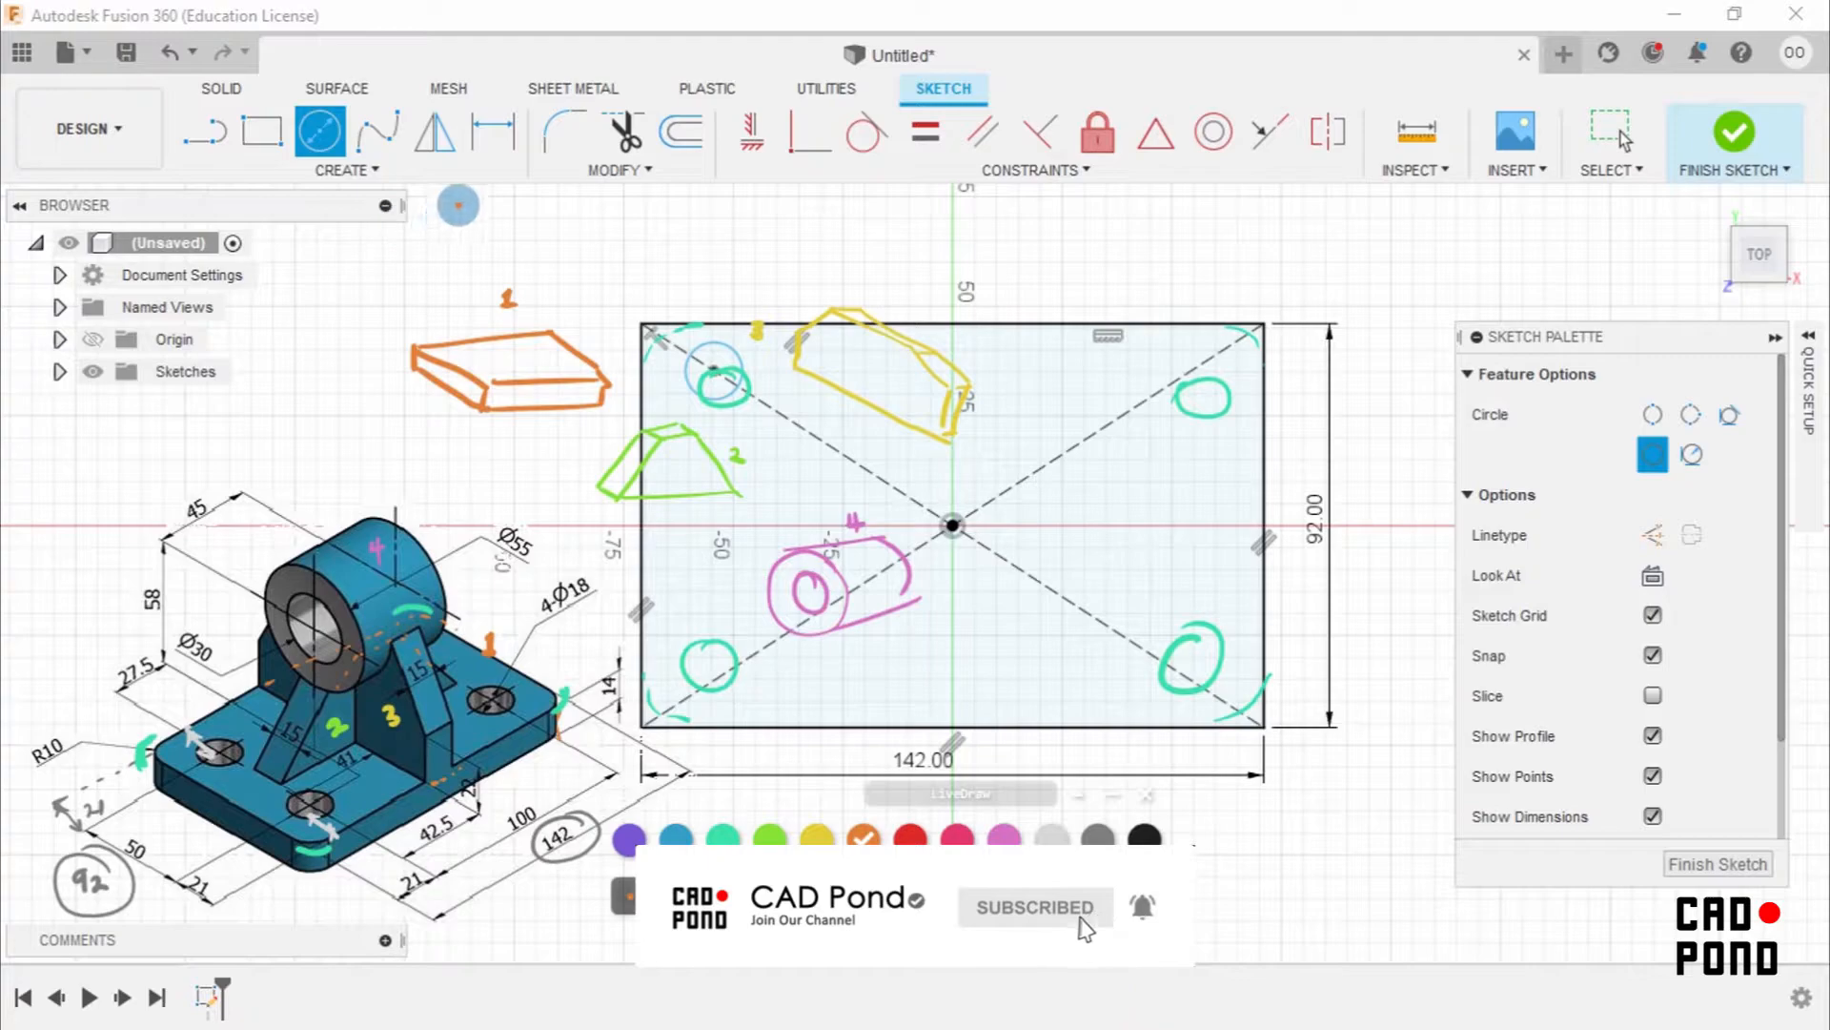
Circle the 4-Ø18 and R10 callouts in orange on the reference drawing and hide the annotations.
mouse_move(597, 555)
mouse_down()
mouse_move(582, 634)
mouse_move(516, 625)
mouse_up()
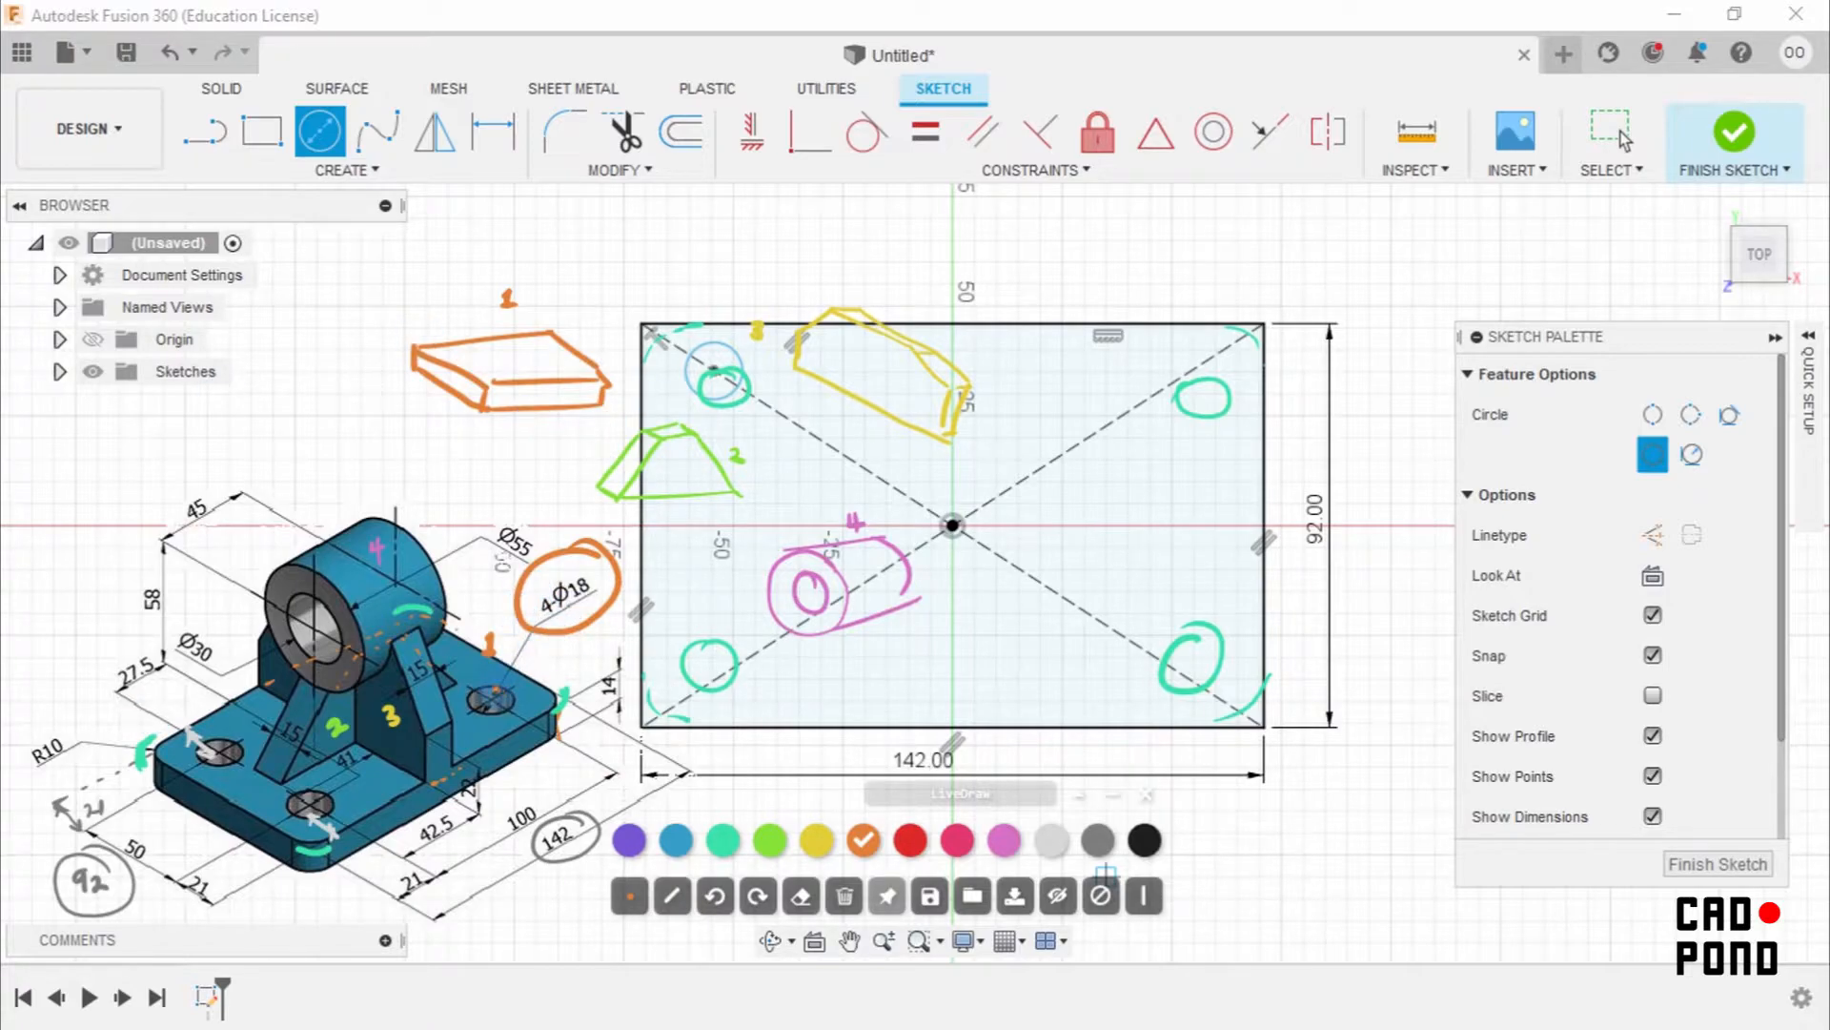
mouse_move(50, 732)
mouse_down()
mouse_move(38, 784)
mouse_move(69, 716)
mouse_up()
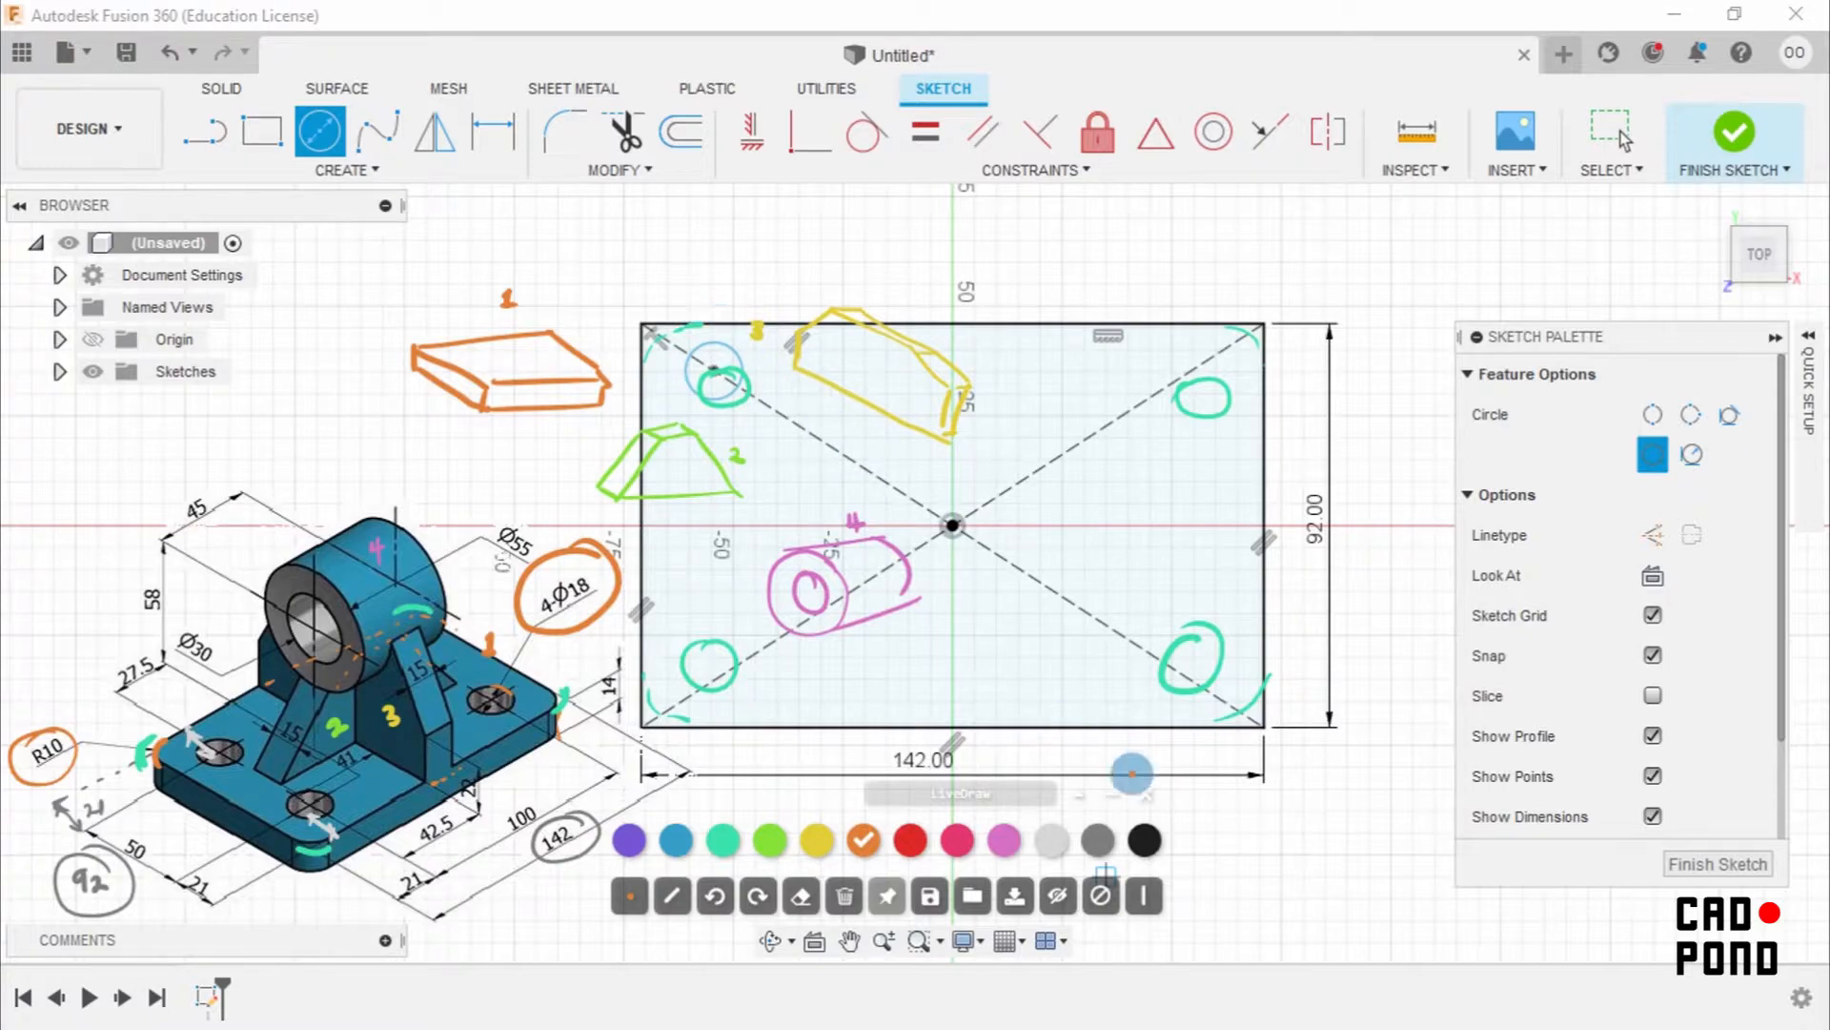
click(1058, 896)
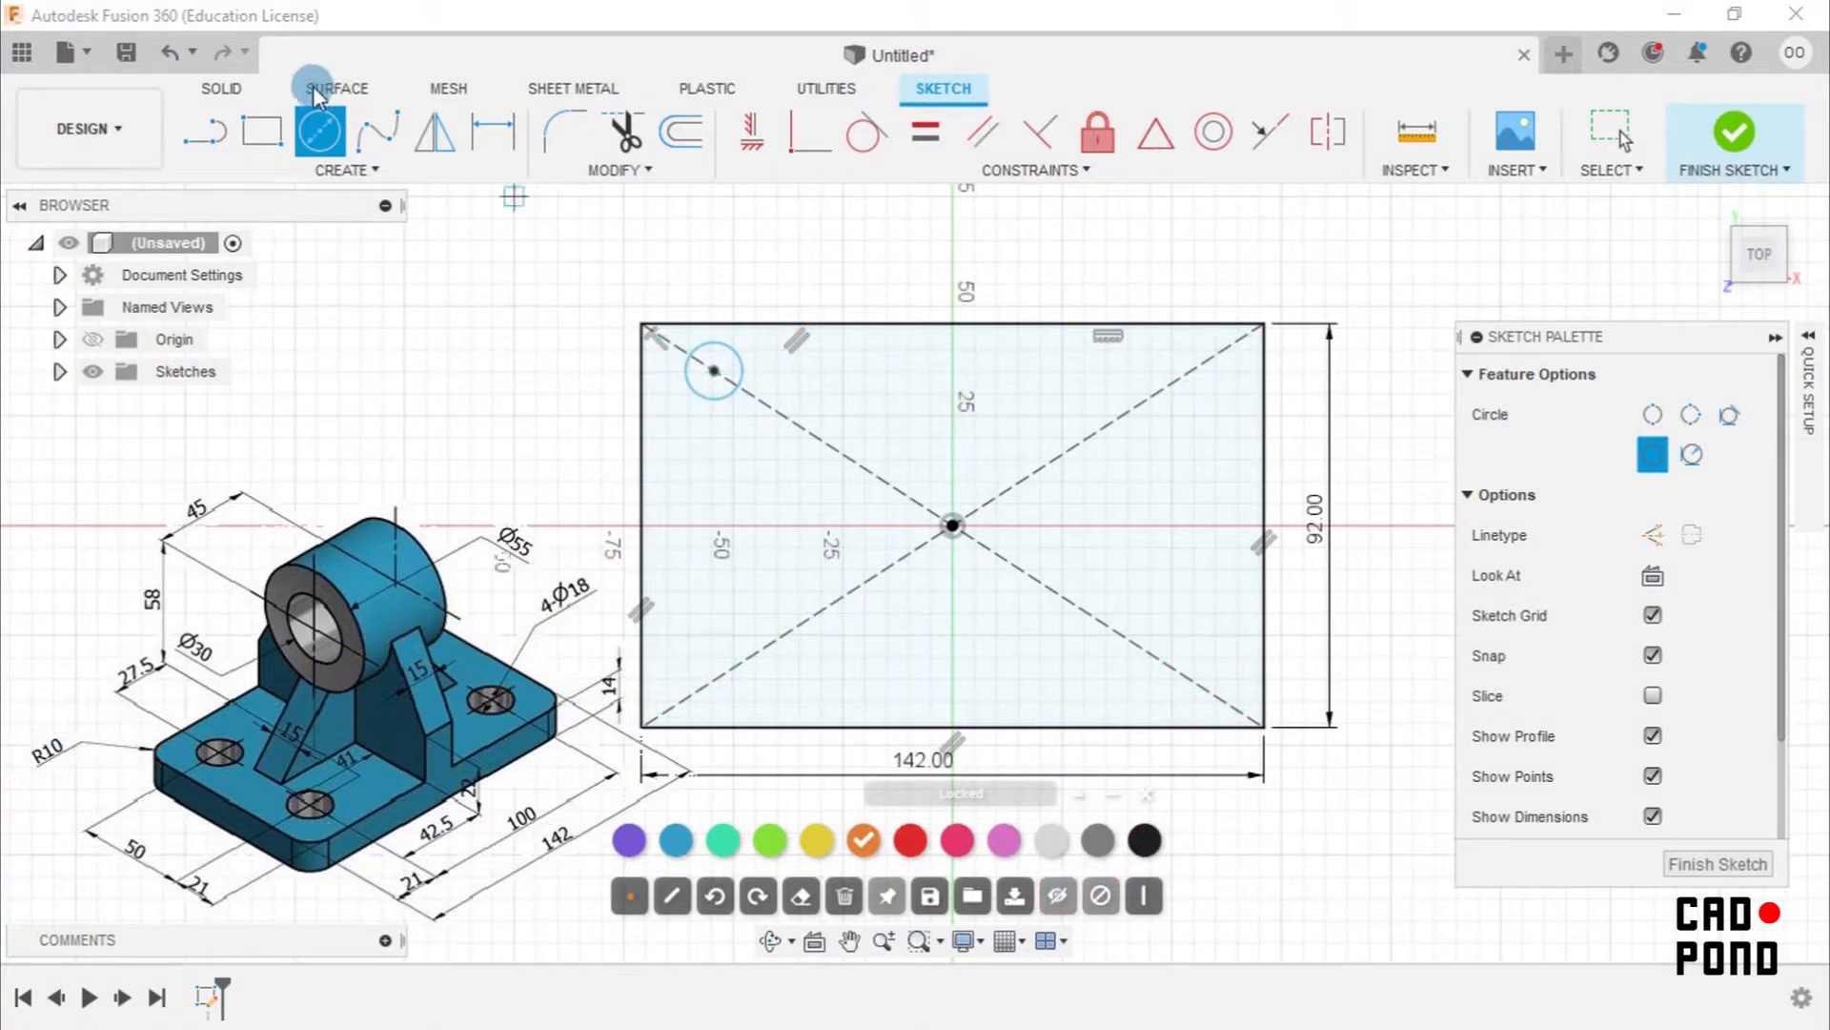
Dimension the circle near the upper-left corner to a diameter of 18 mm.
click(493, 131)
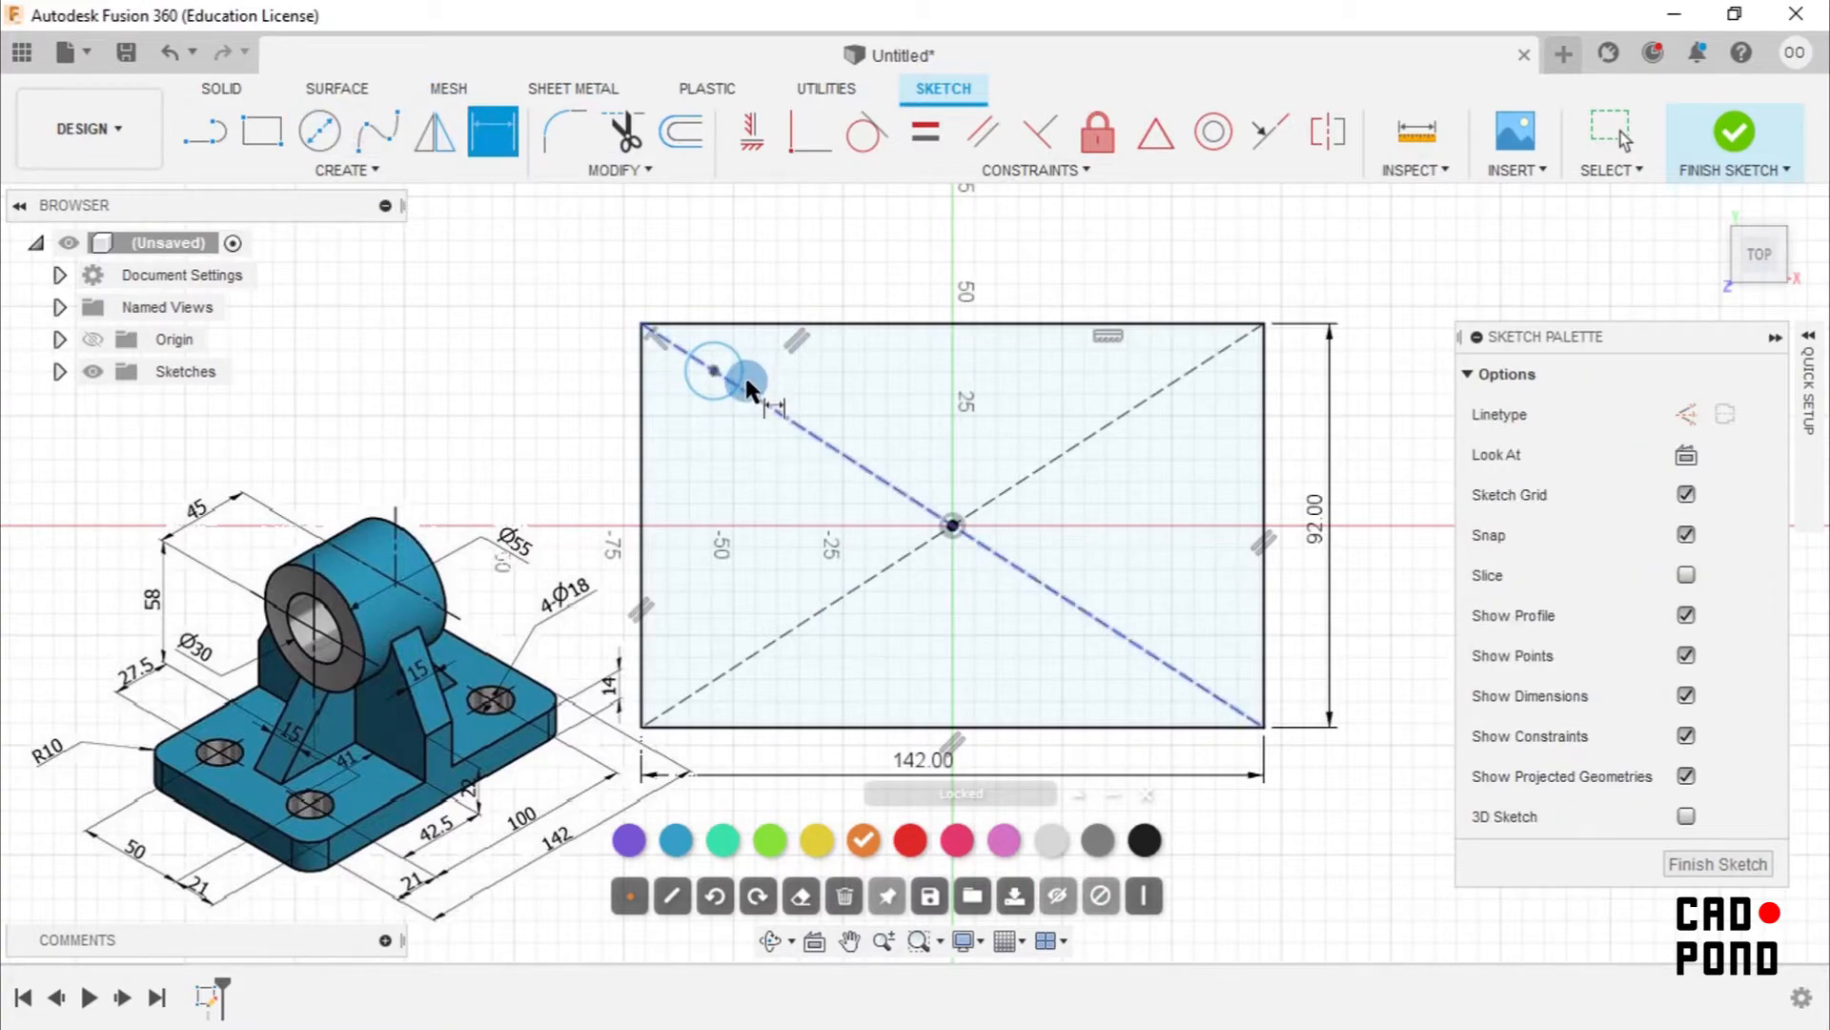
click(745, 374)
click(694, 252)
text(1)
key(Return)
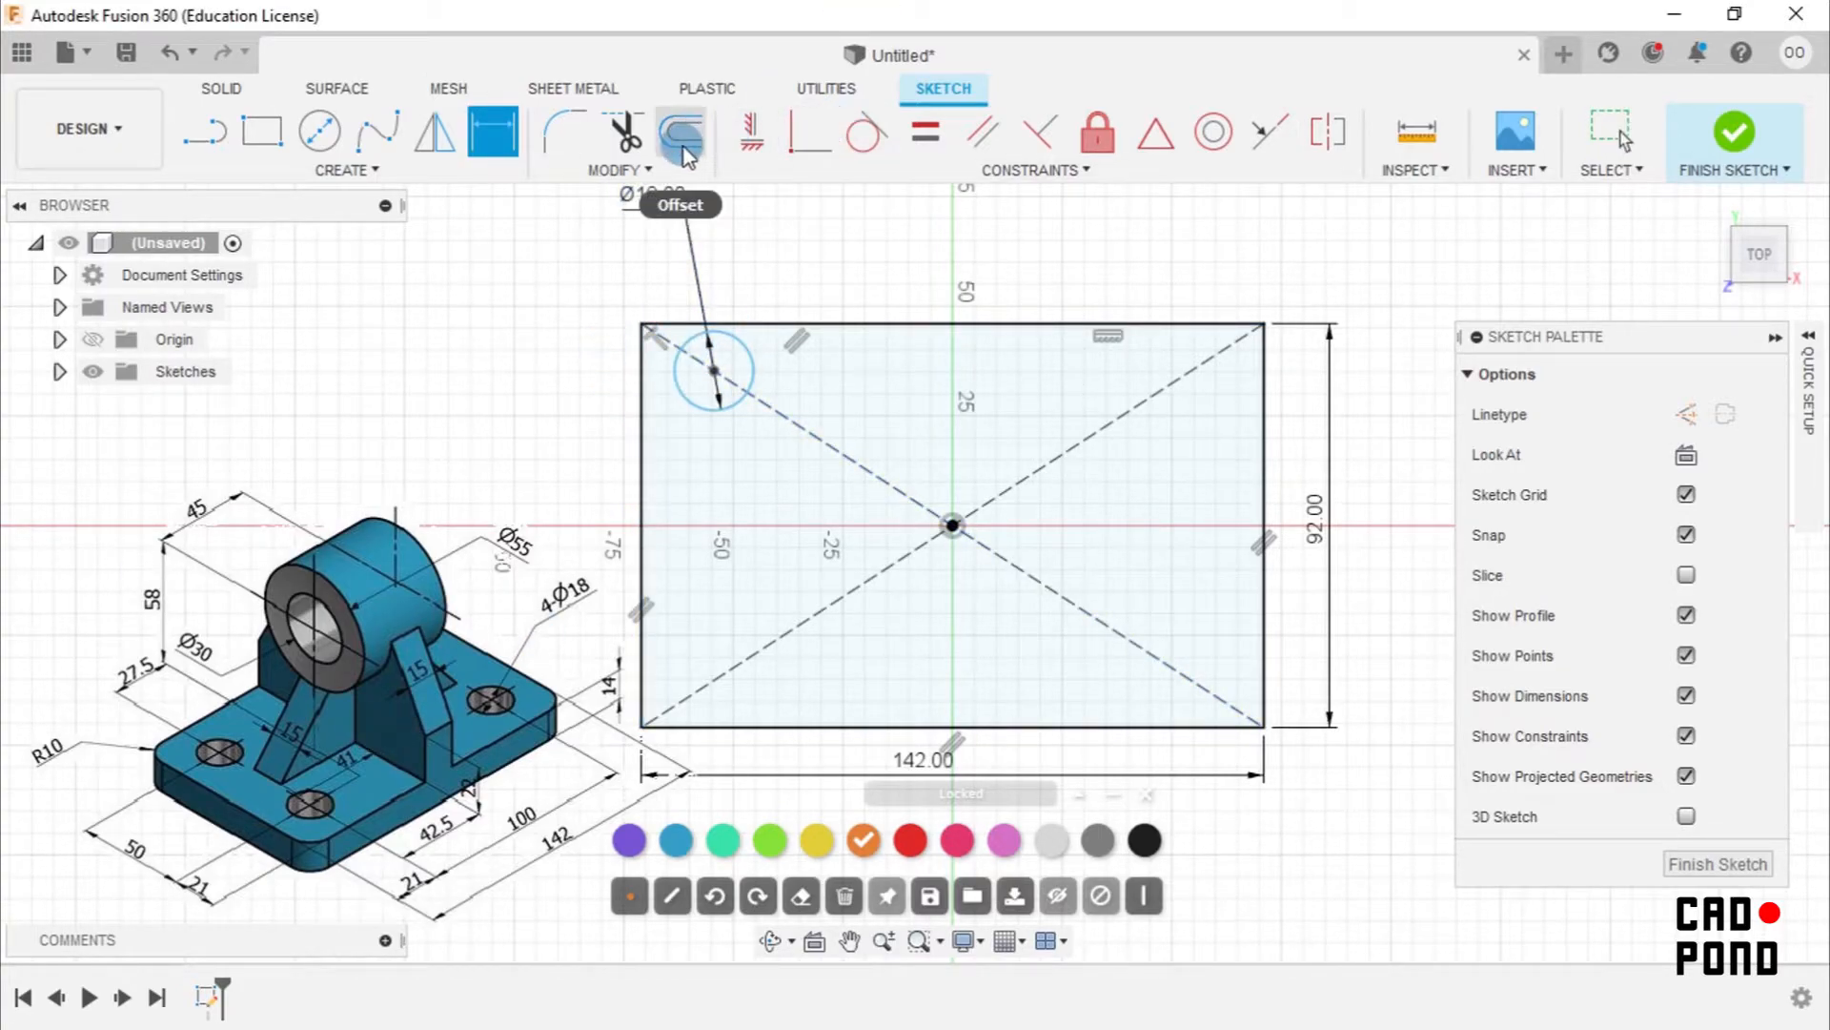
Fillet the rectangle's upper-left corner with a 10 mm radius.
click(563, 129)
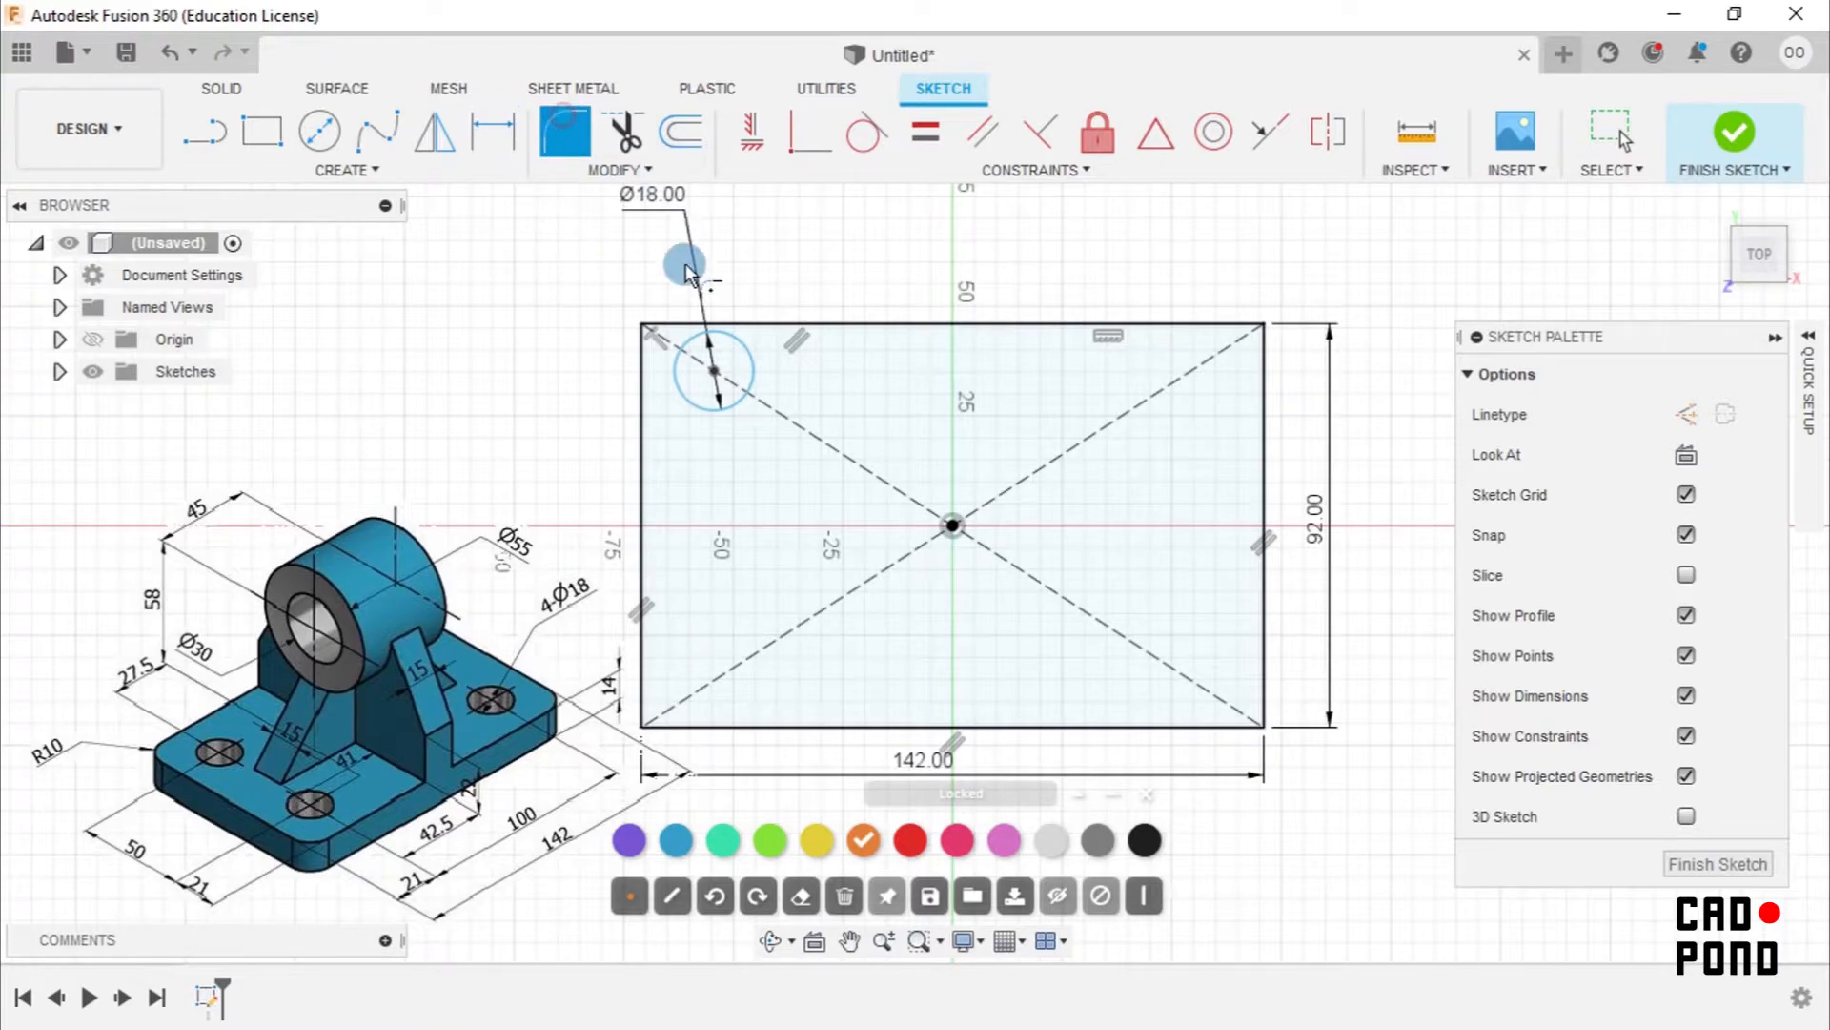
click(659, 325)
click(645, 375)
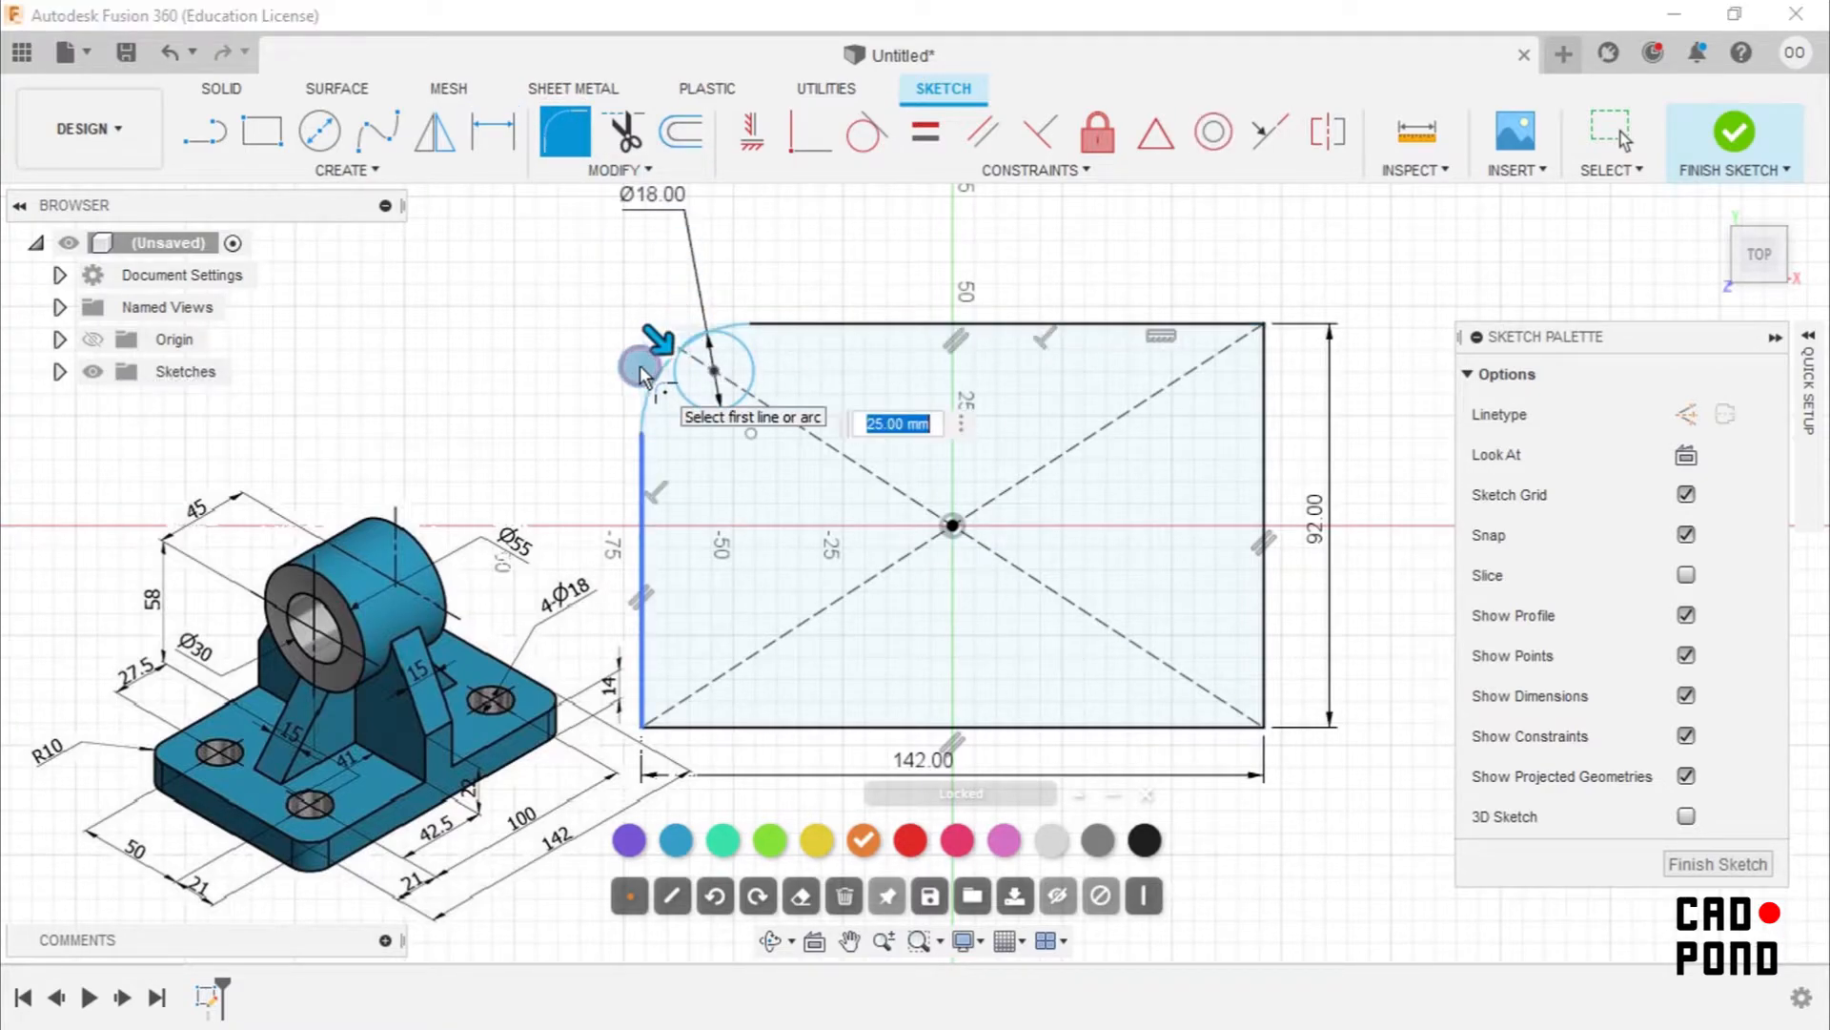
text(1)
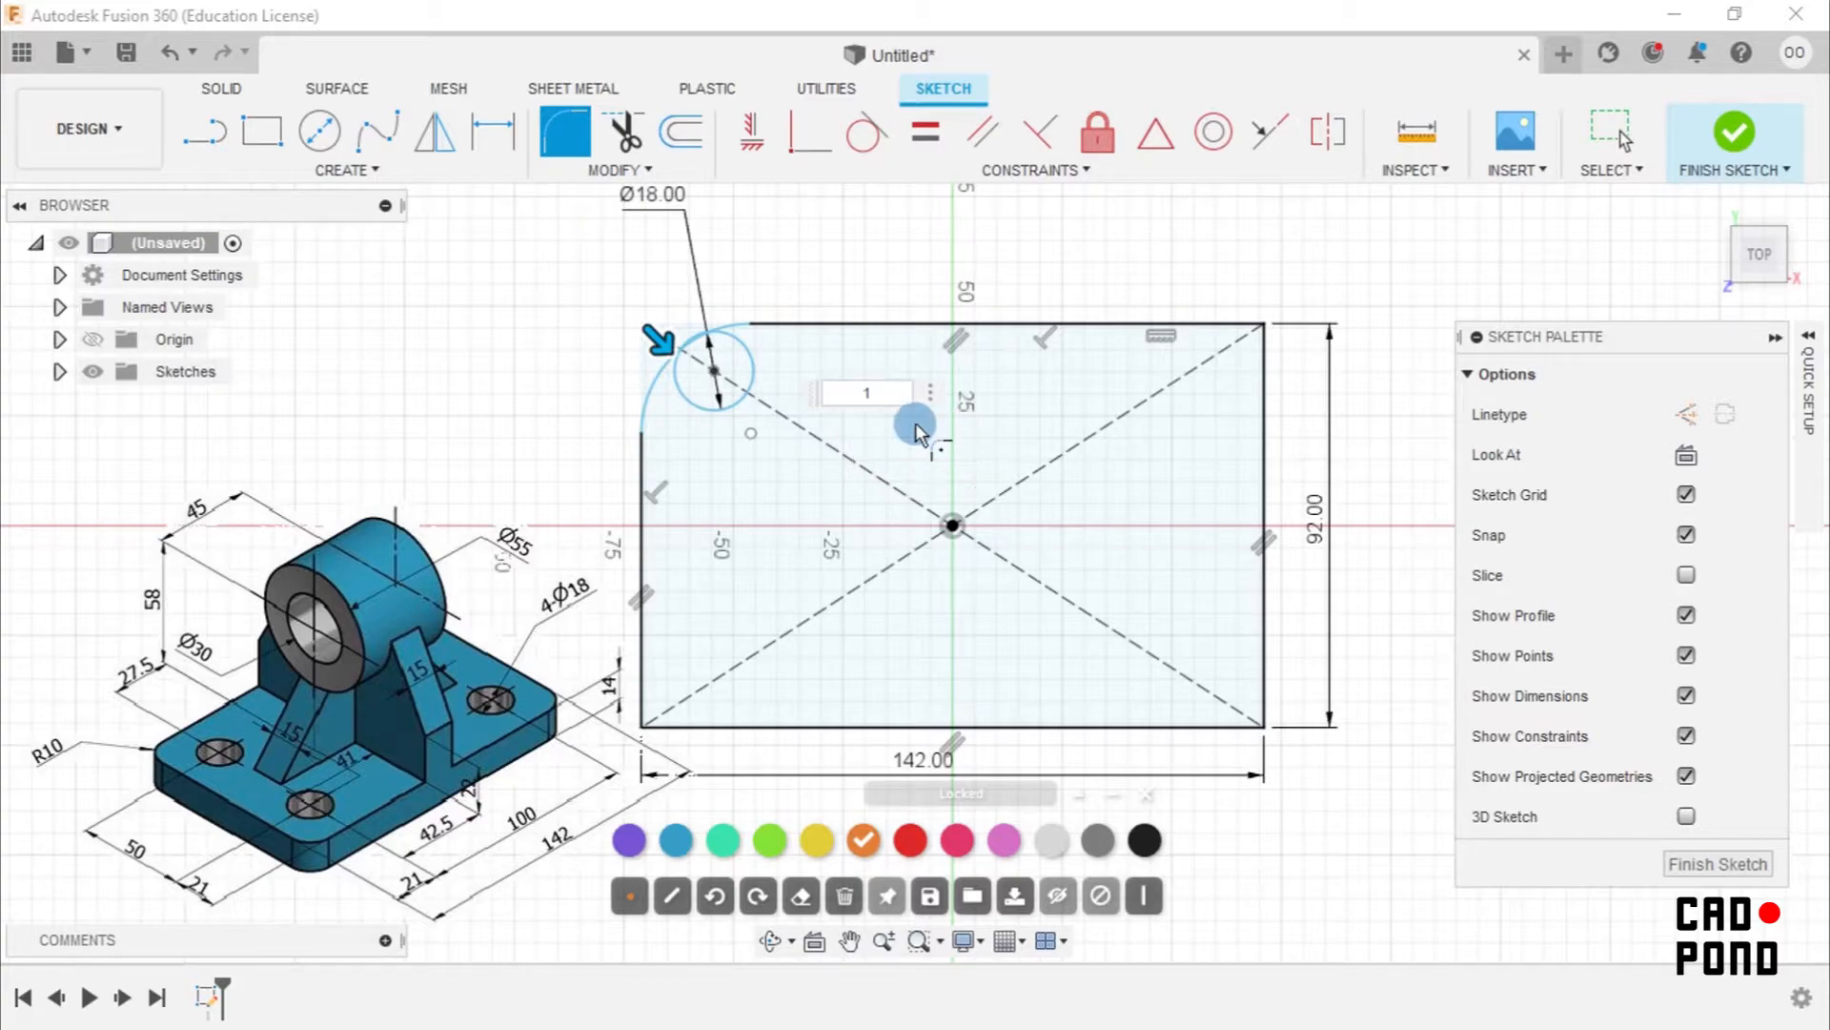
text(0)
key(Return)
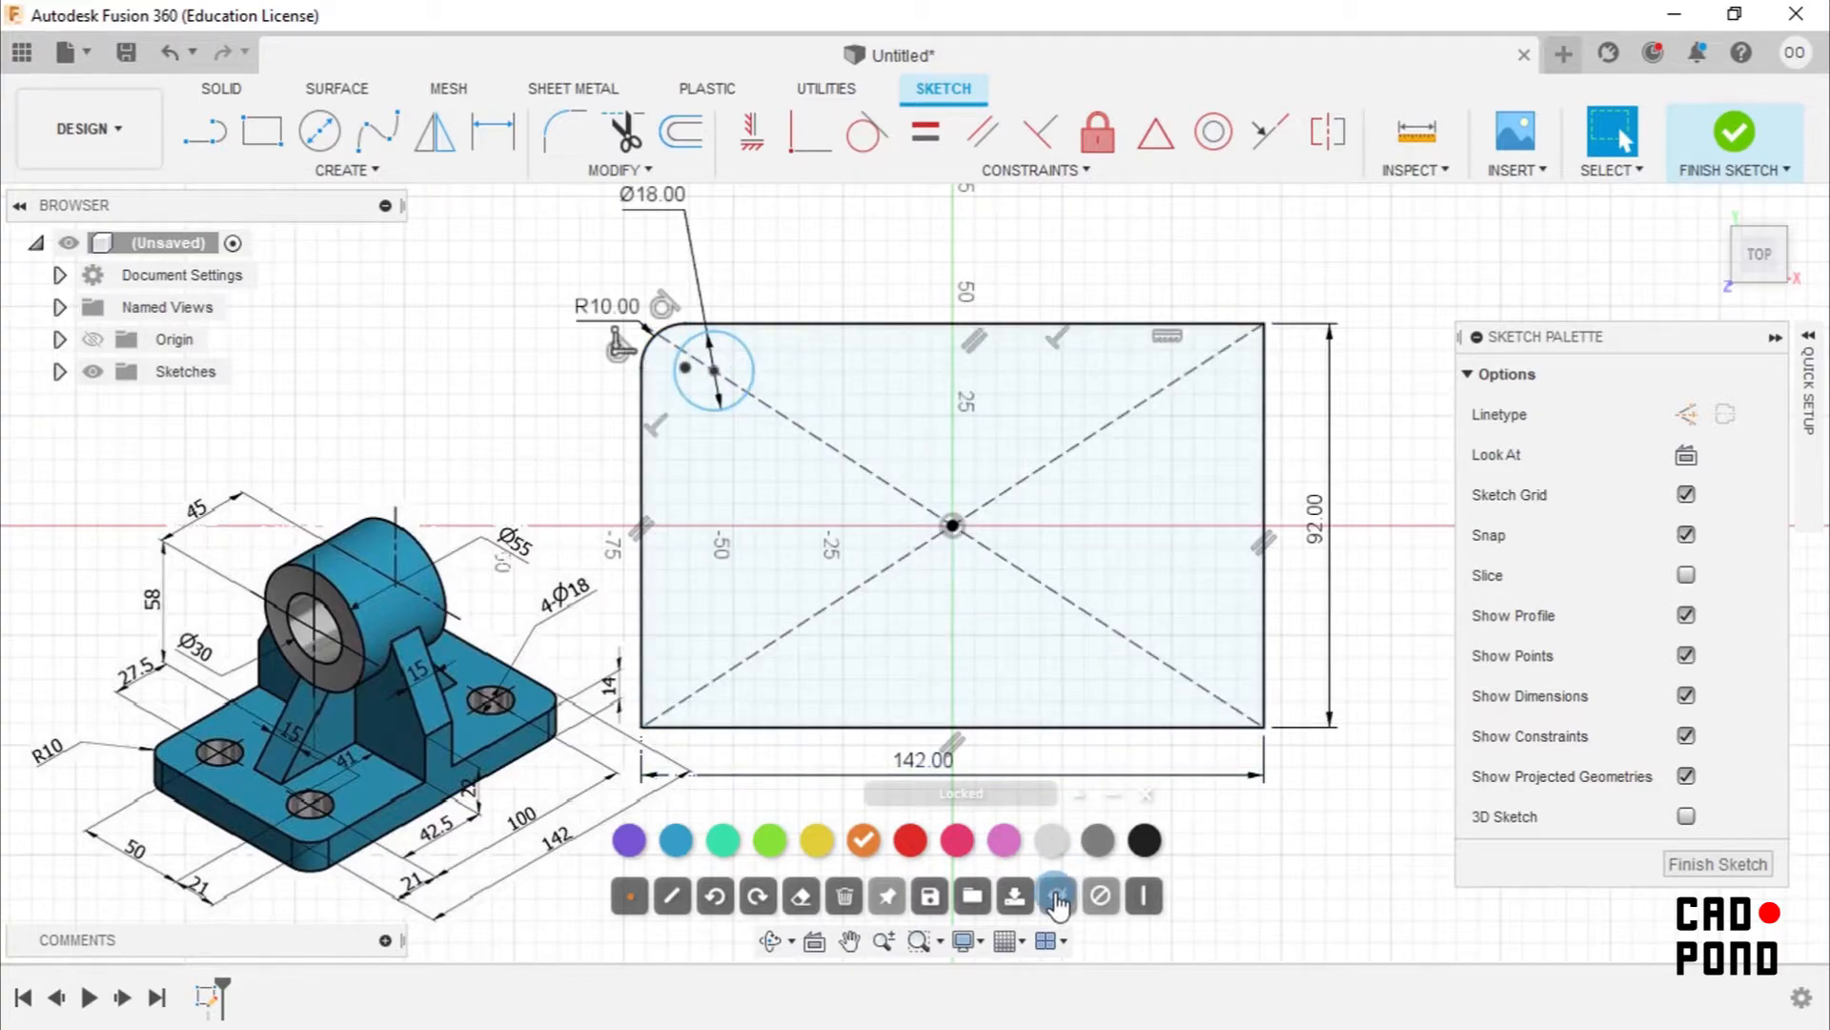
Show the annotations and erase the teal hole circles and corner arcs drawn over the rectangle sketch.
click(1057, 895)
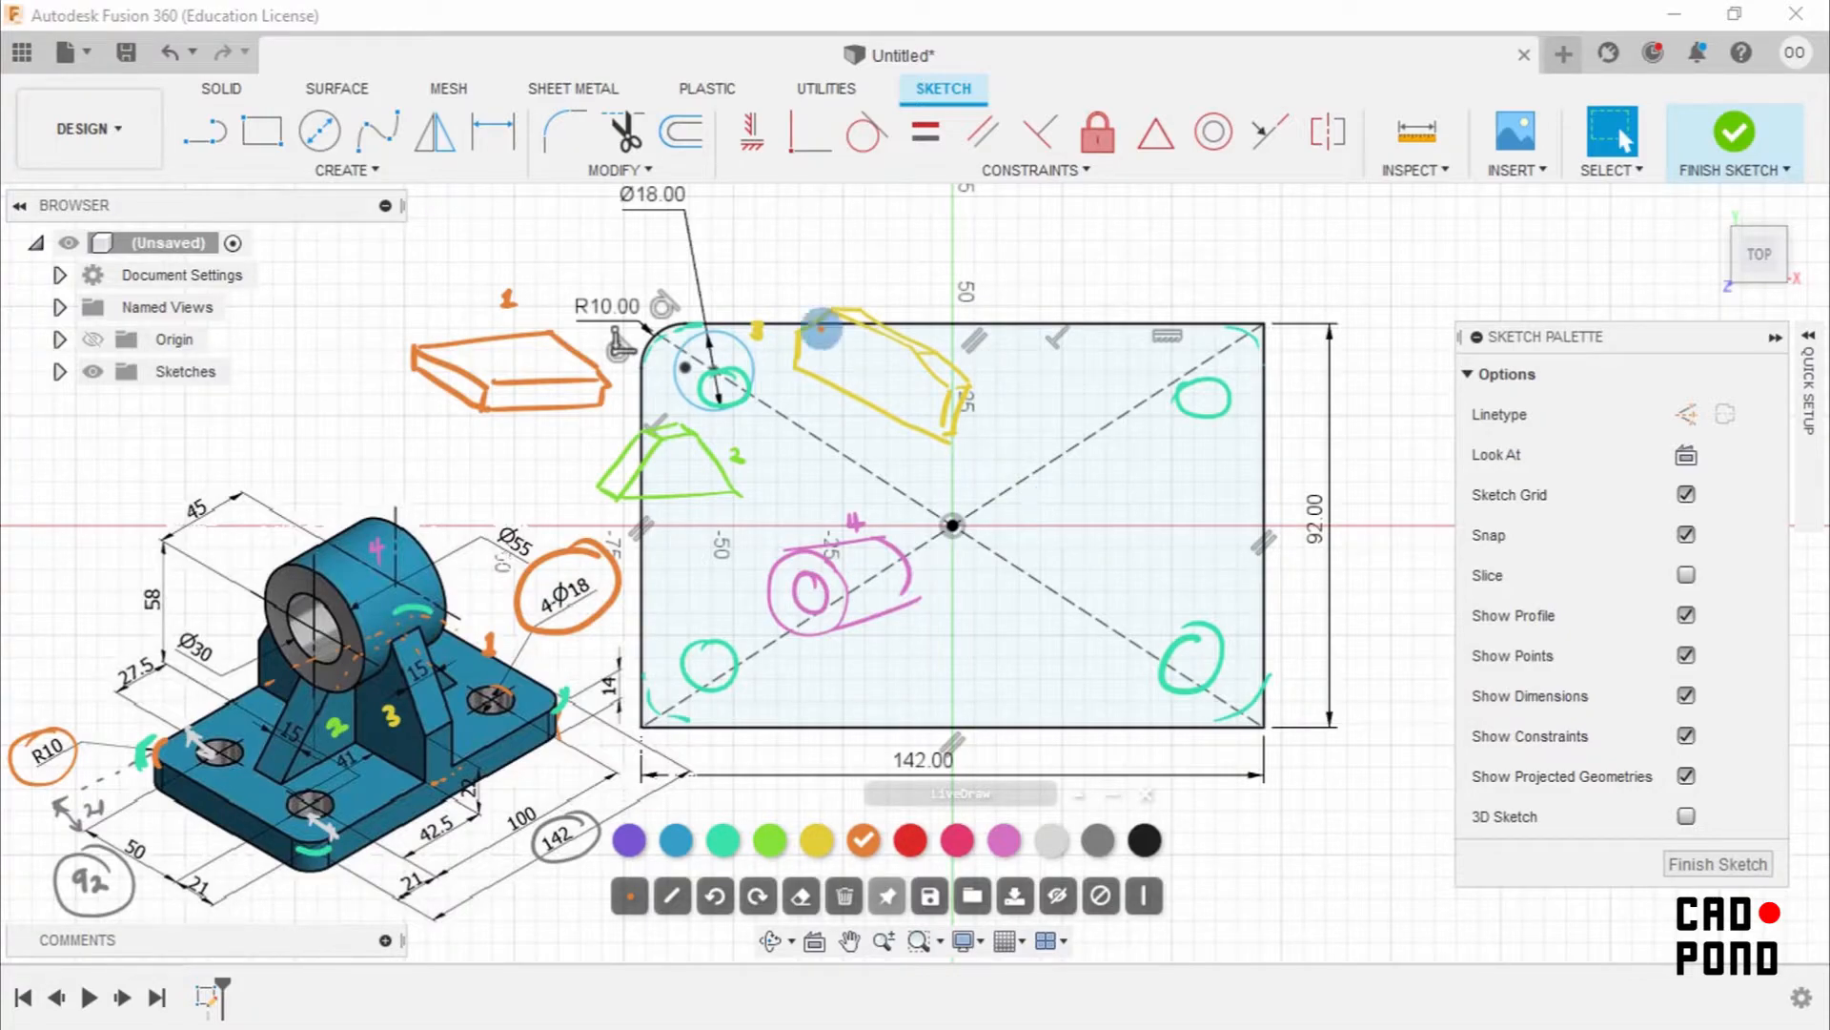
key(e)
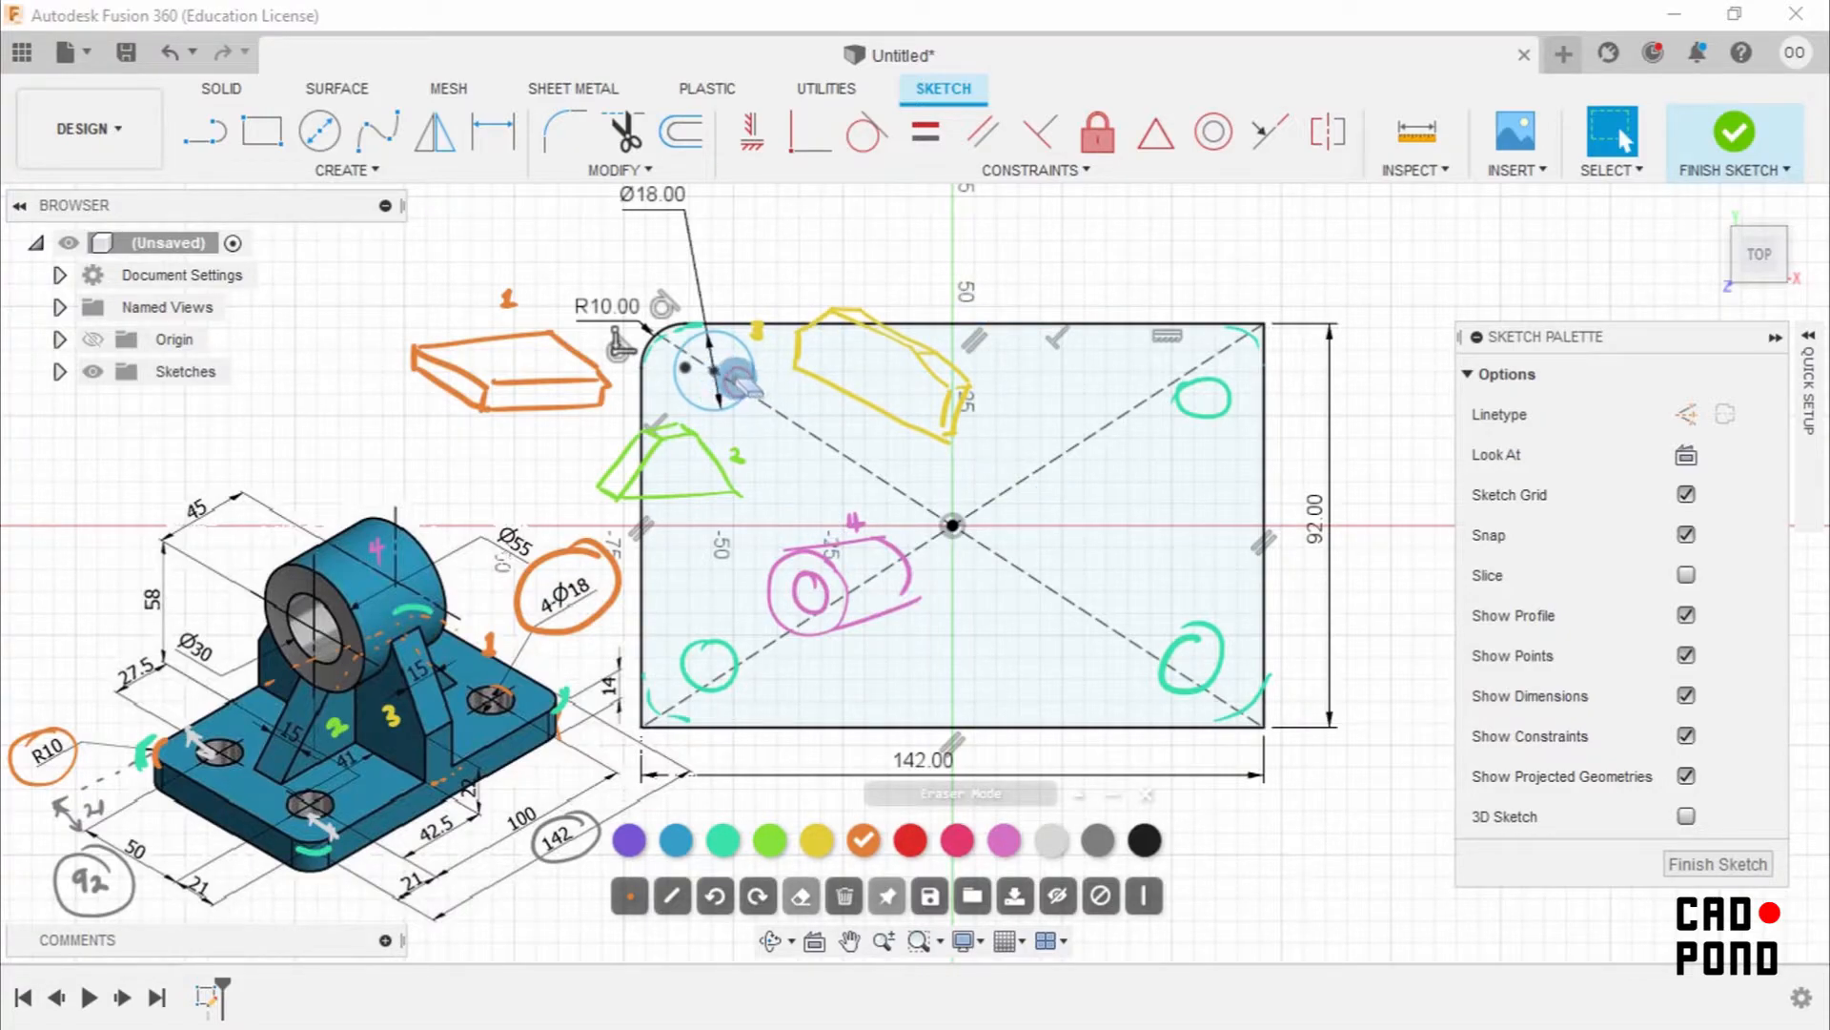
mouse_move(692, 629)
mouse_down()
mouse_move(700, 667)
mouse_move(657, 710)
mouse_move(648, 691)
mouse_up()
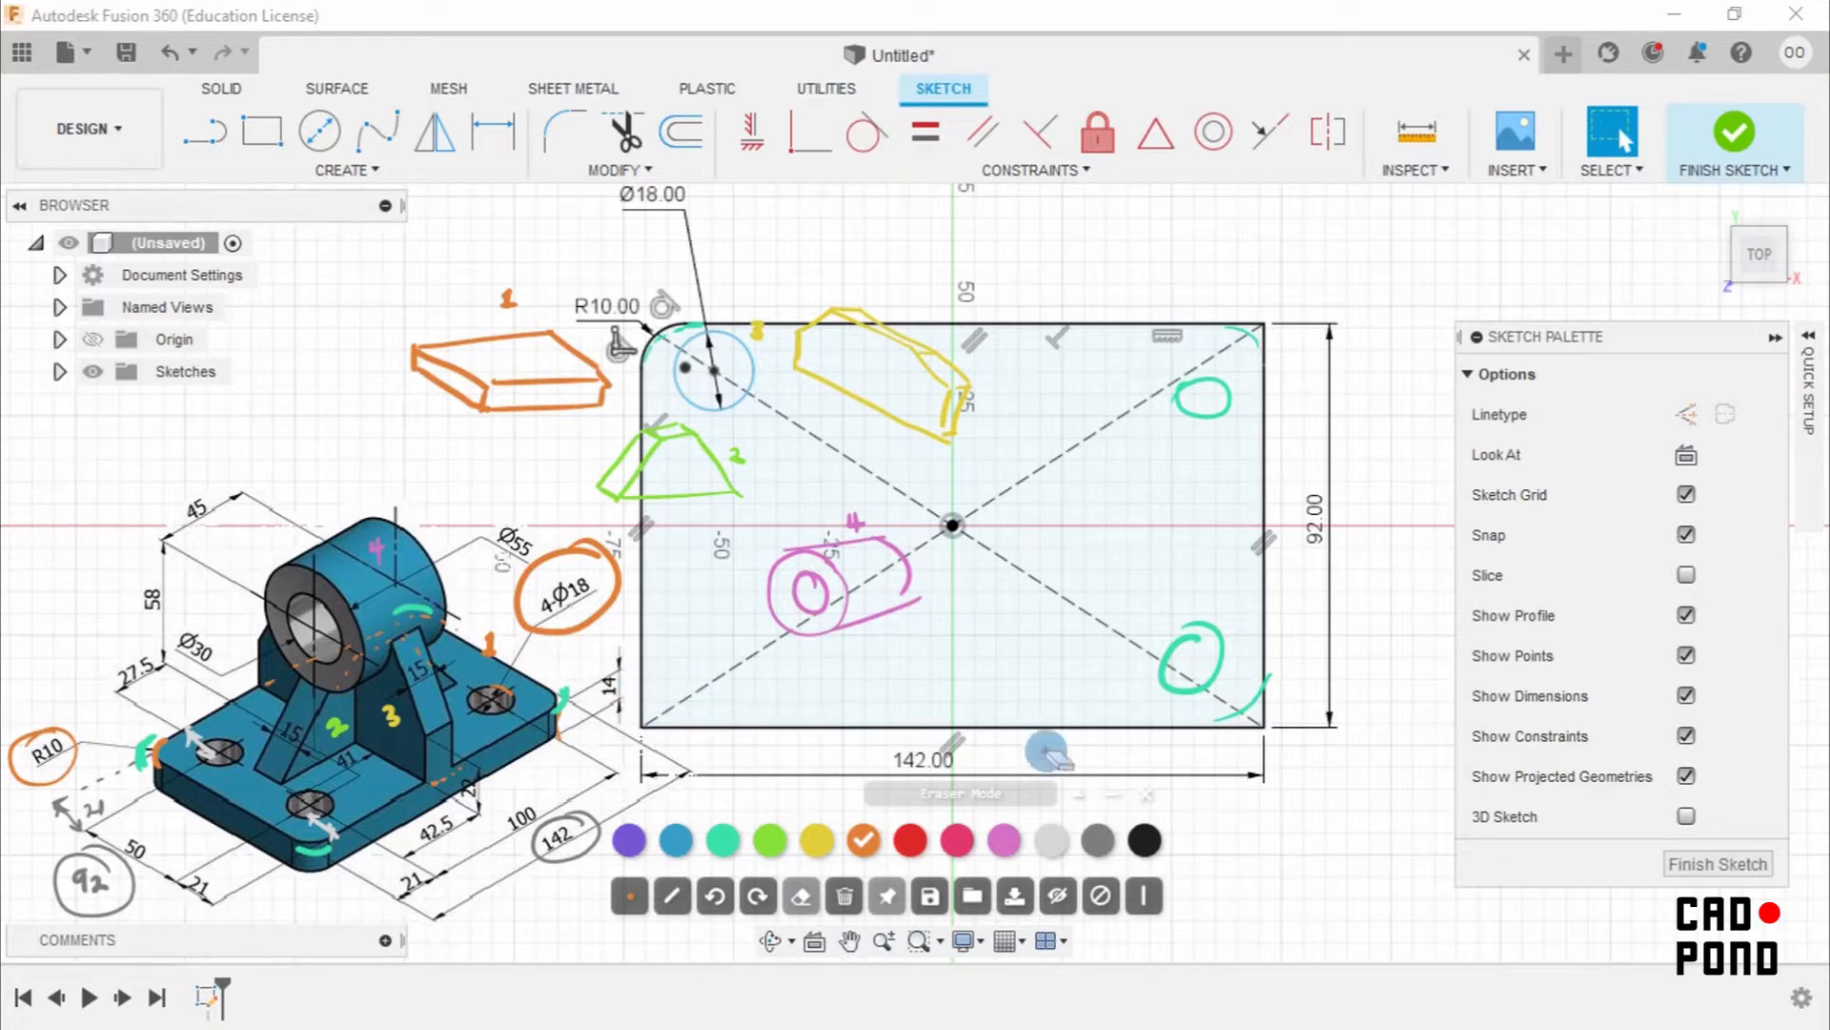
mouse_move(1277, 753)
mouse_down()
mouse_move(1206, 645)
mouse_move(1242, 326)
mouse_up()
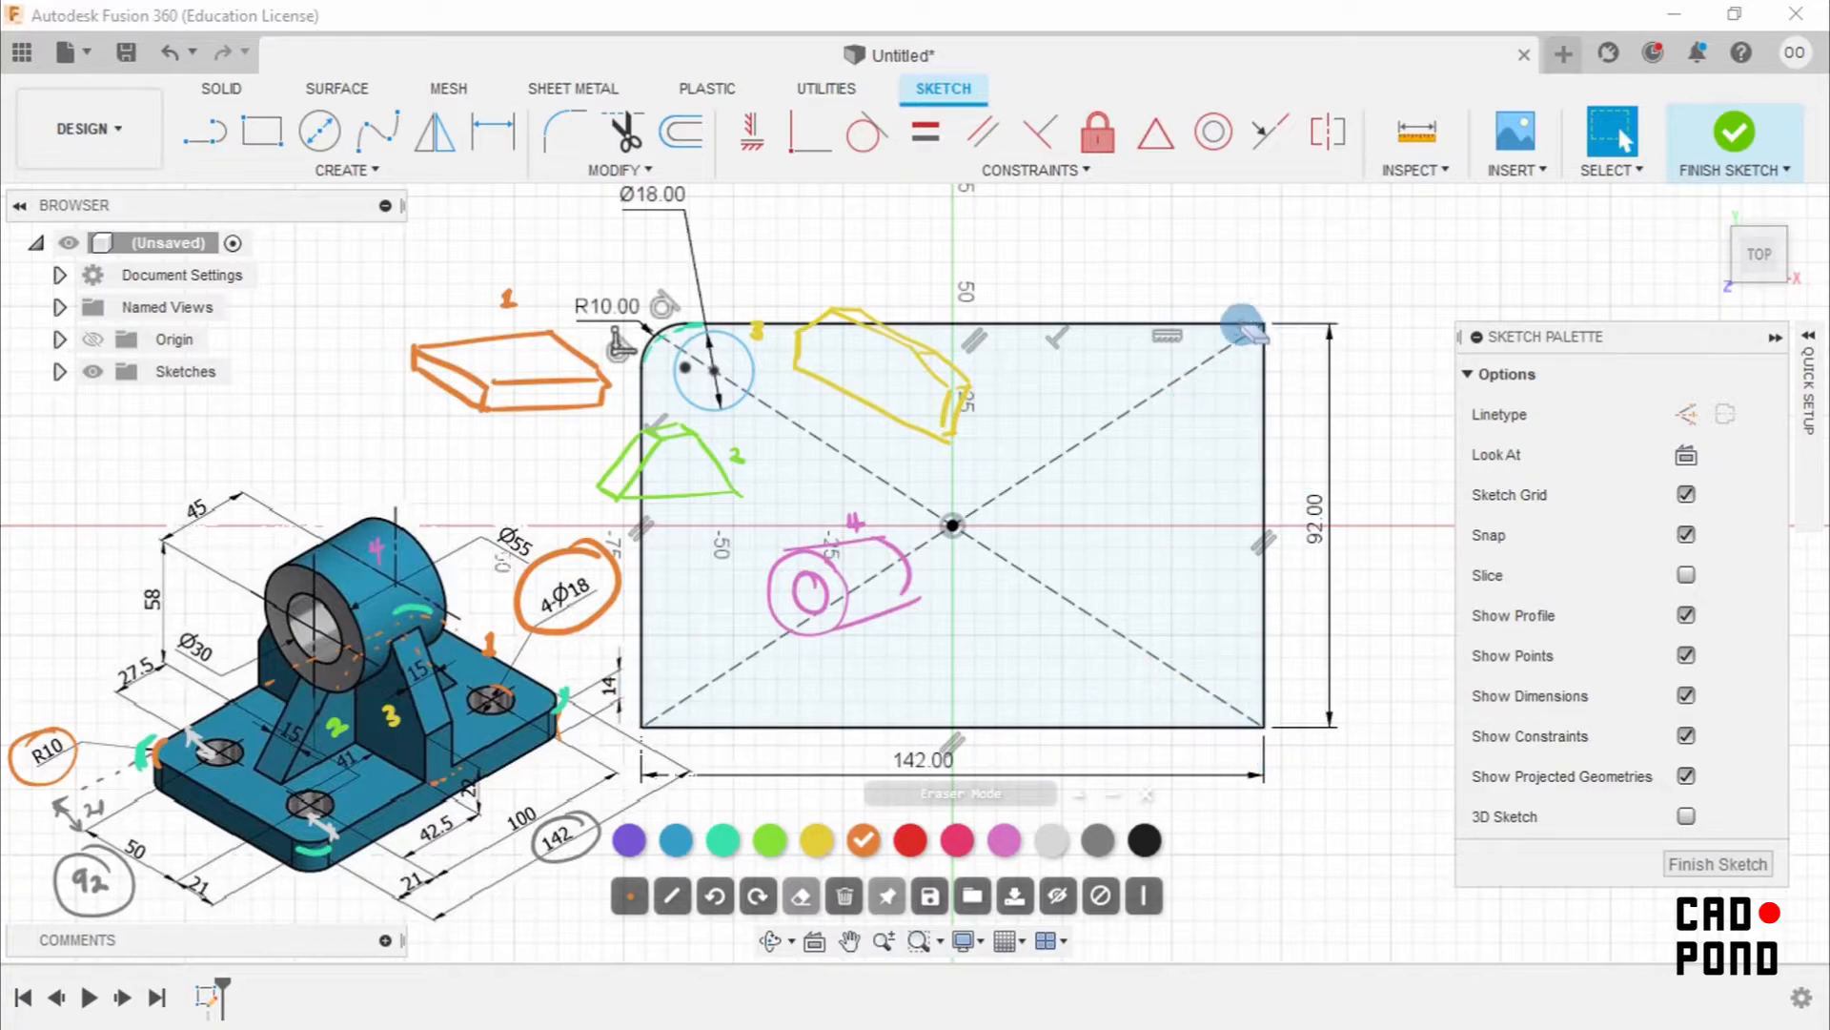
key(e)
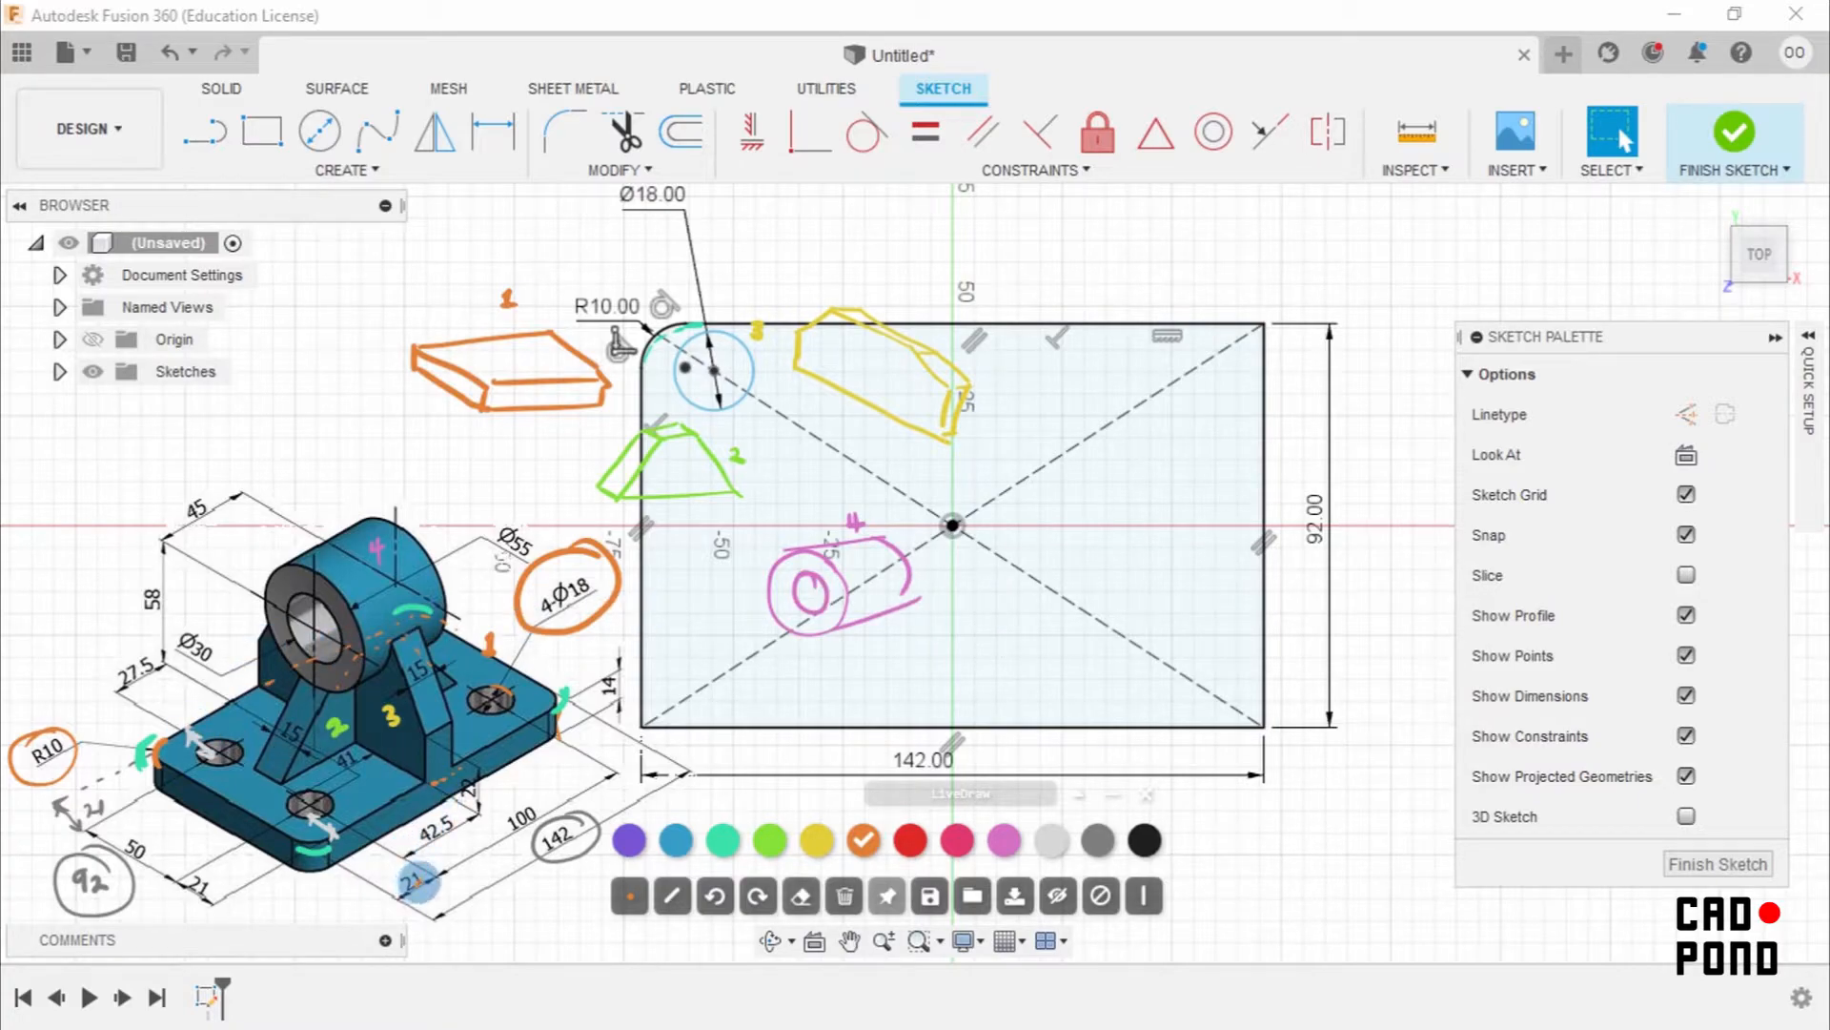
Circle the two 21 mm hole offsets in orange on the reference drawing, mark their edges, and hide the annotations.
drag(426, 874, 398, 899)
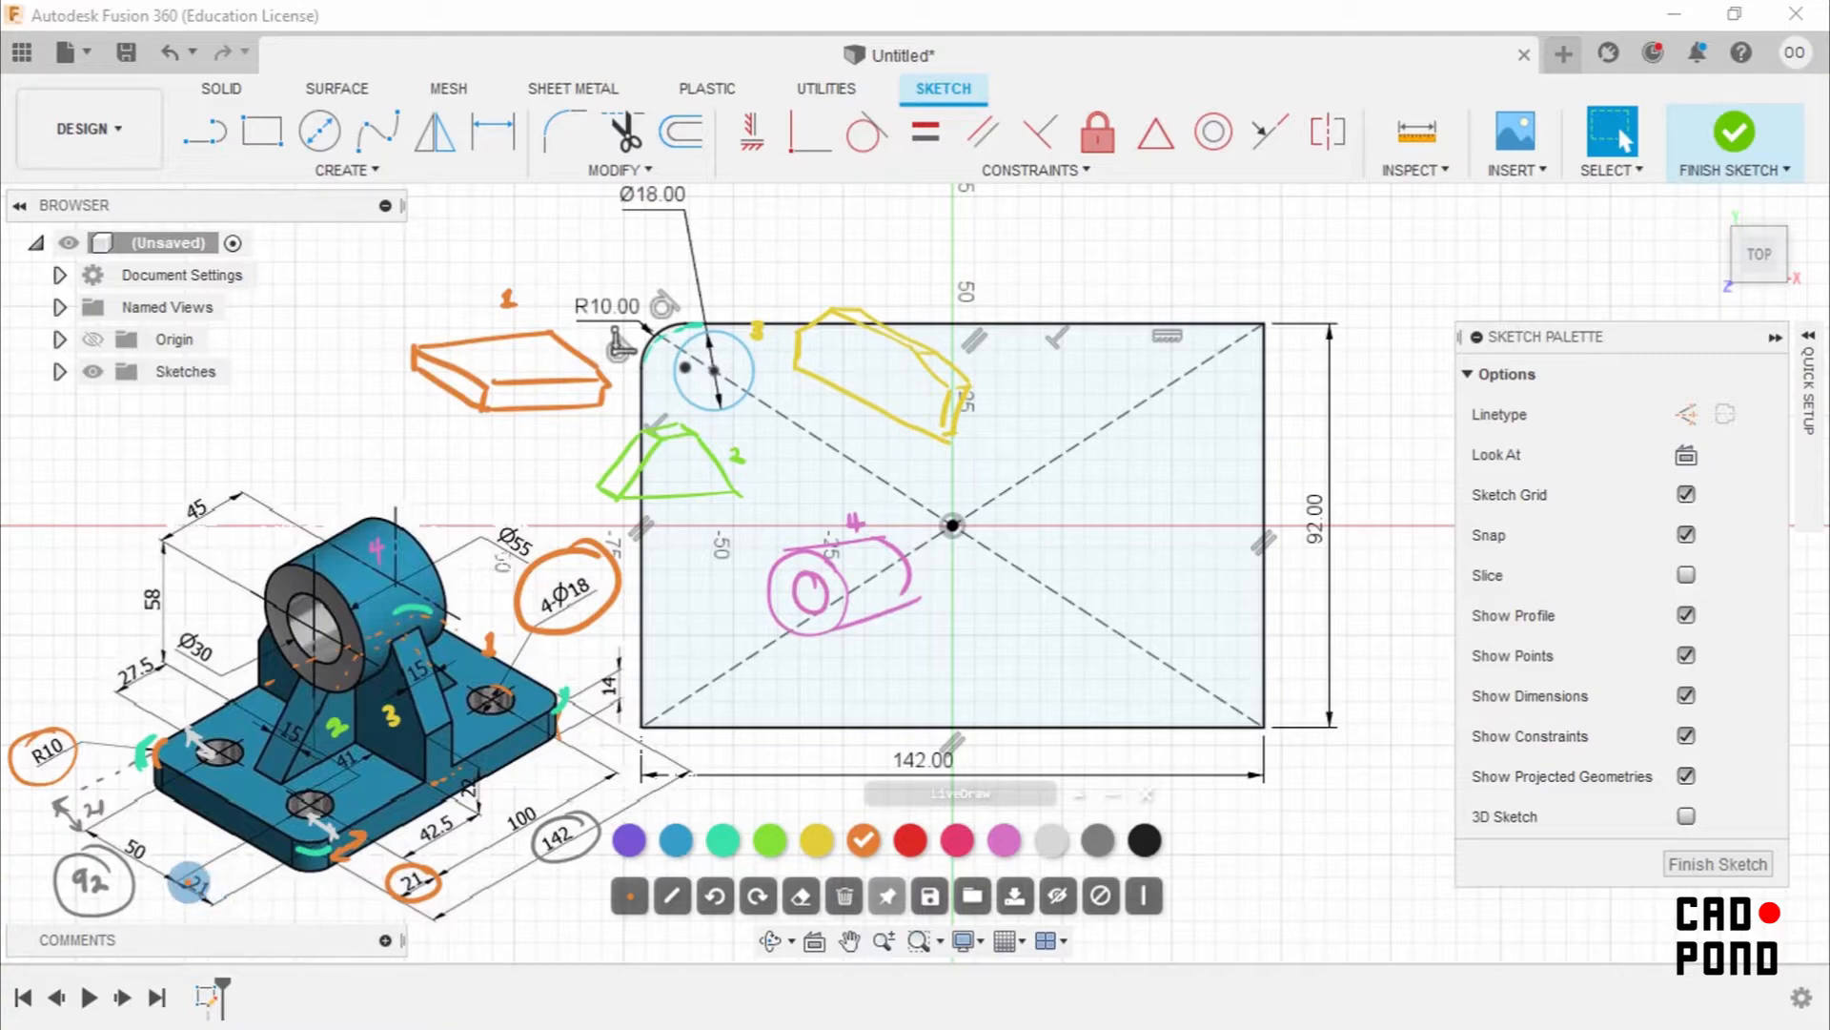
drag(205, 881, 198, 886)
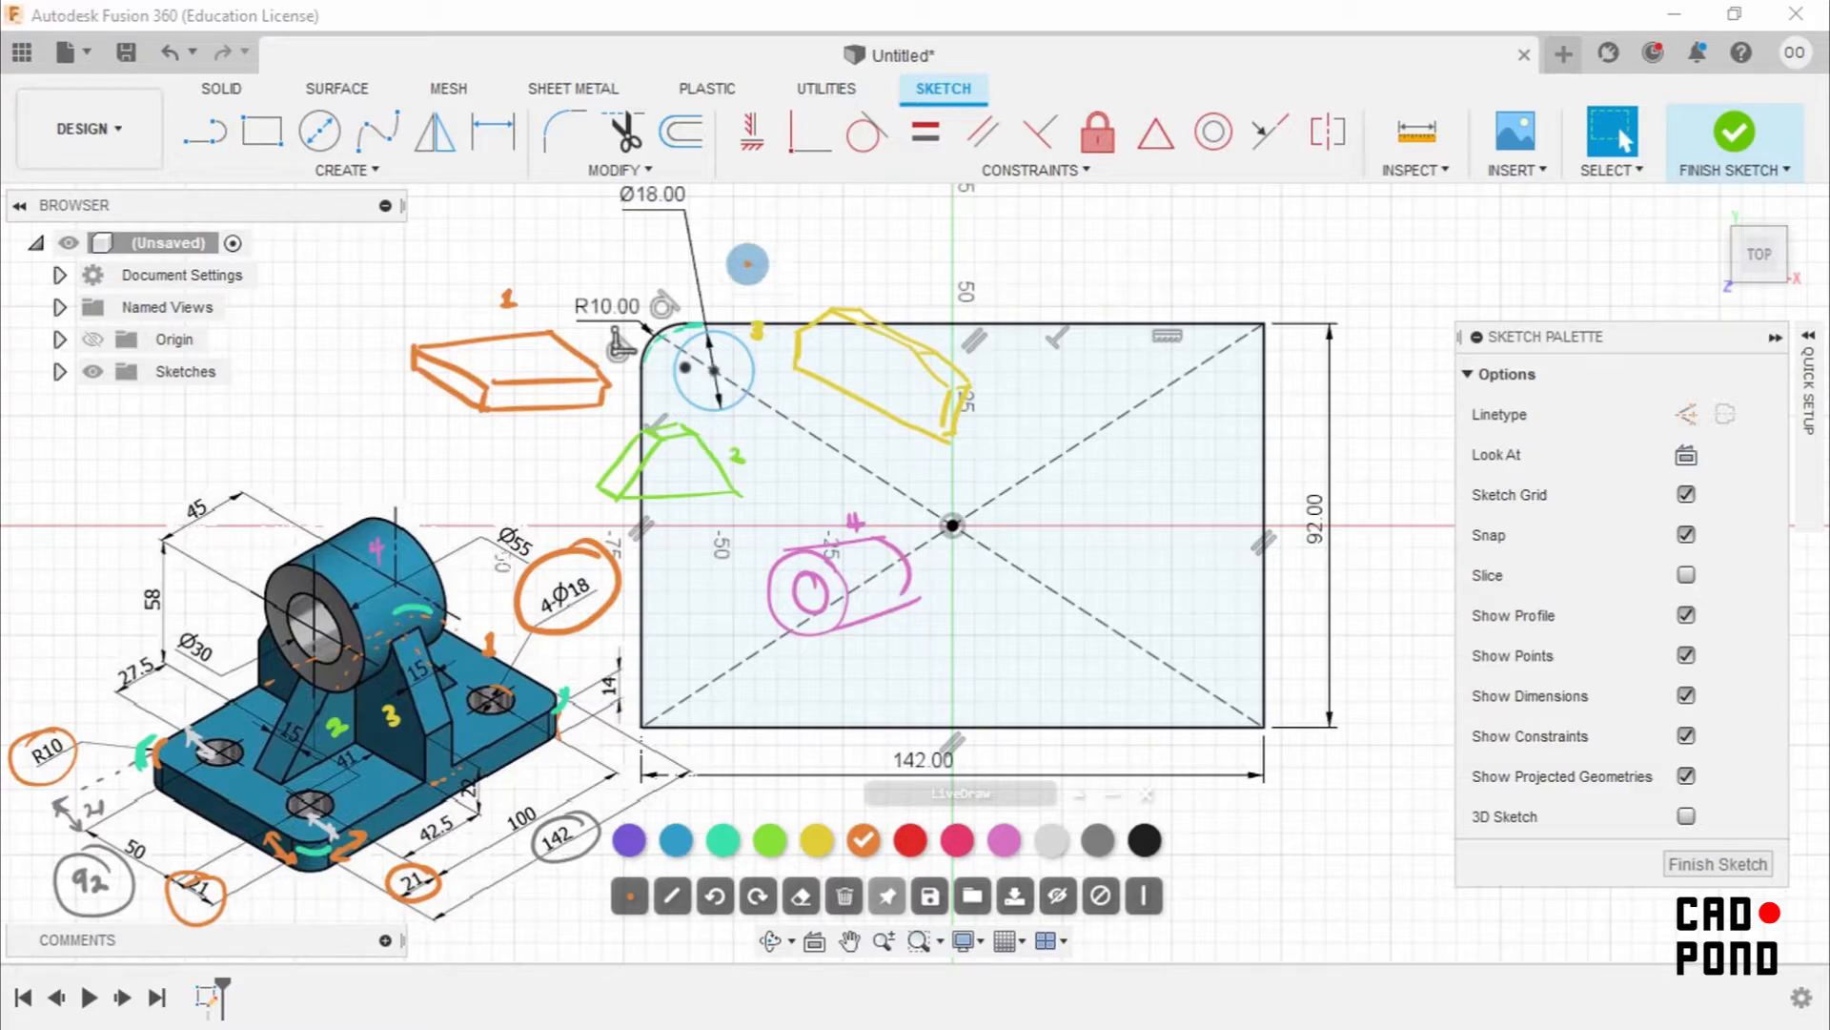
click(1060, 906)
Dimension the Ø18 circle's center 21 mm from the rectangle's upper edge.
click(492, 133)
click(774, 340)
click(714, 370)
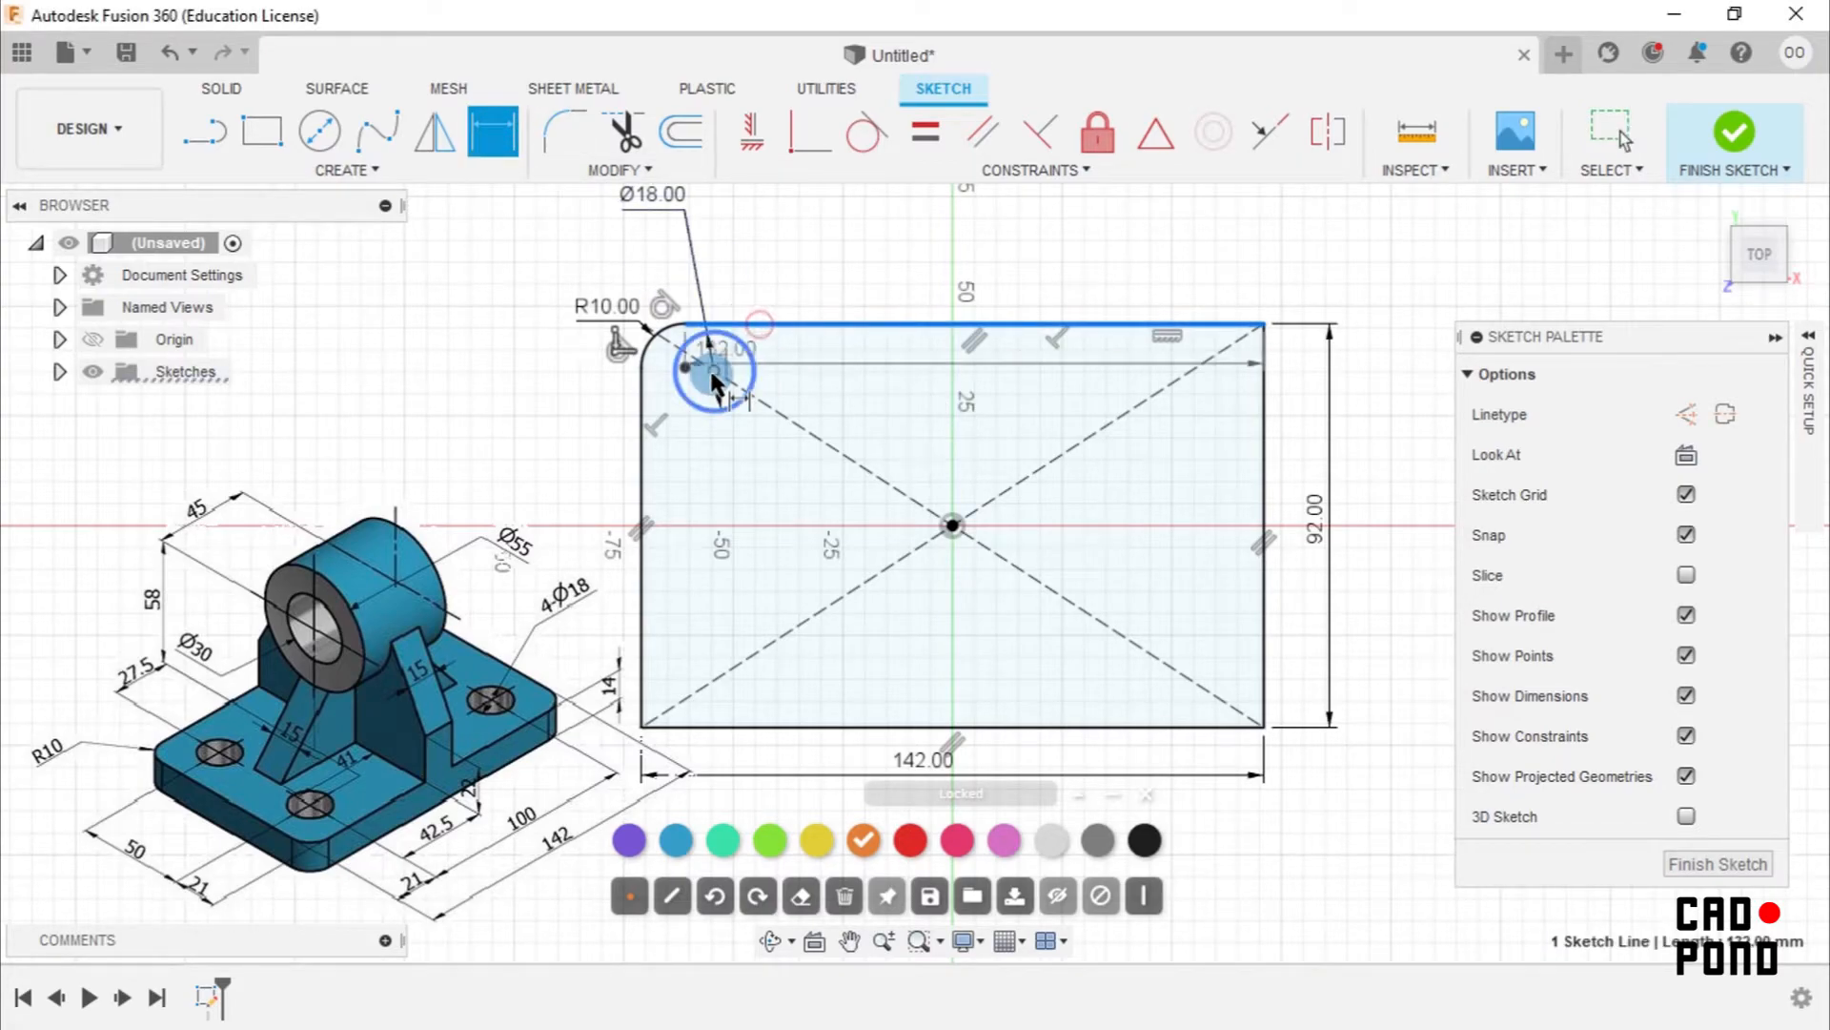
click(494, 381)
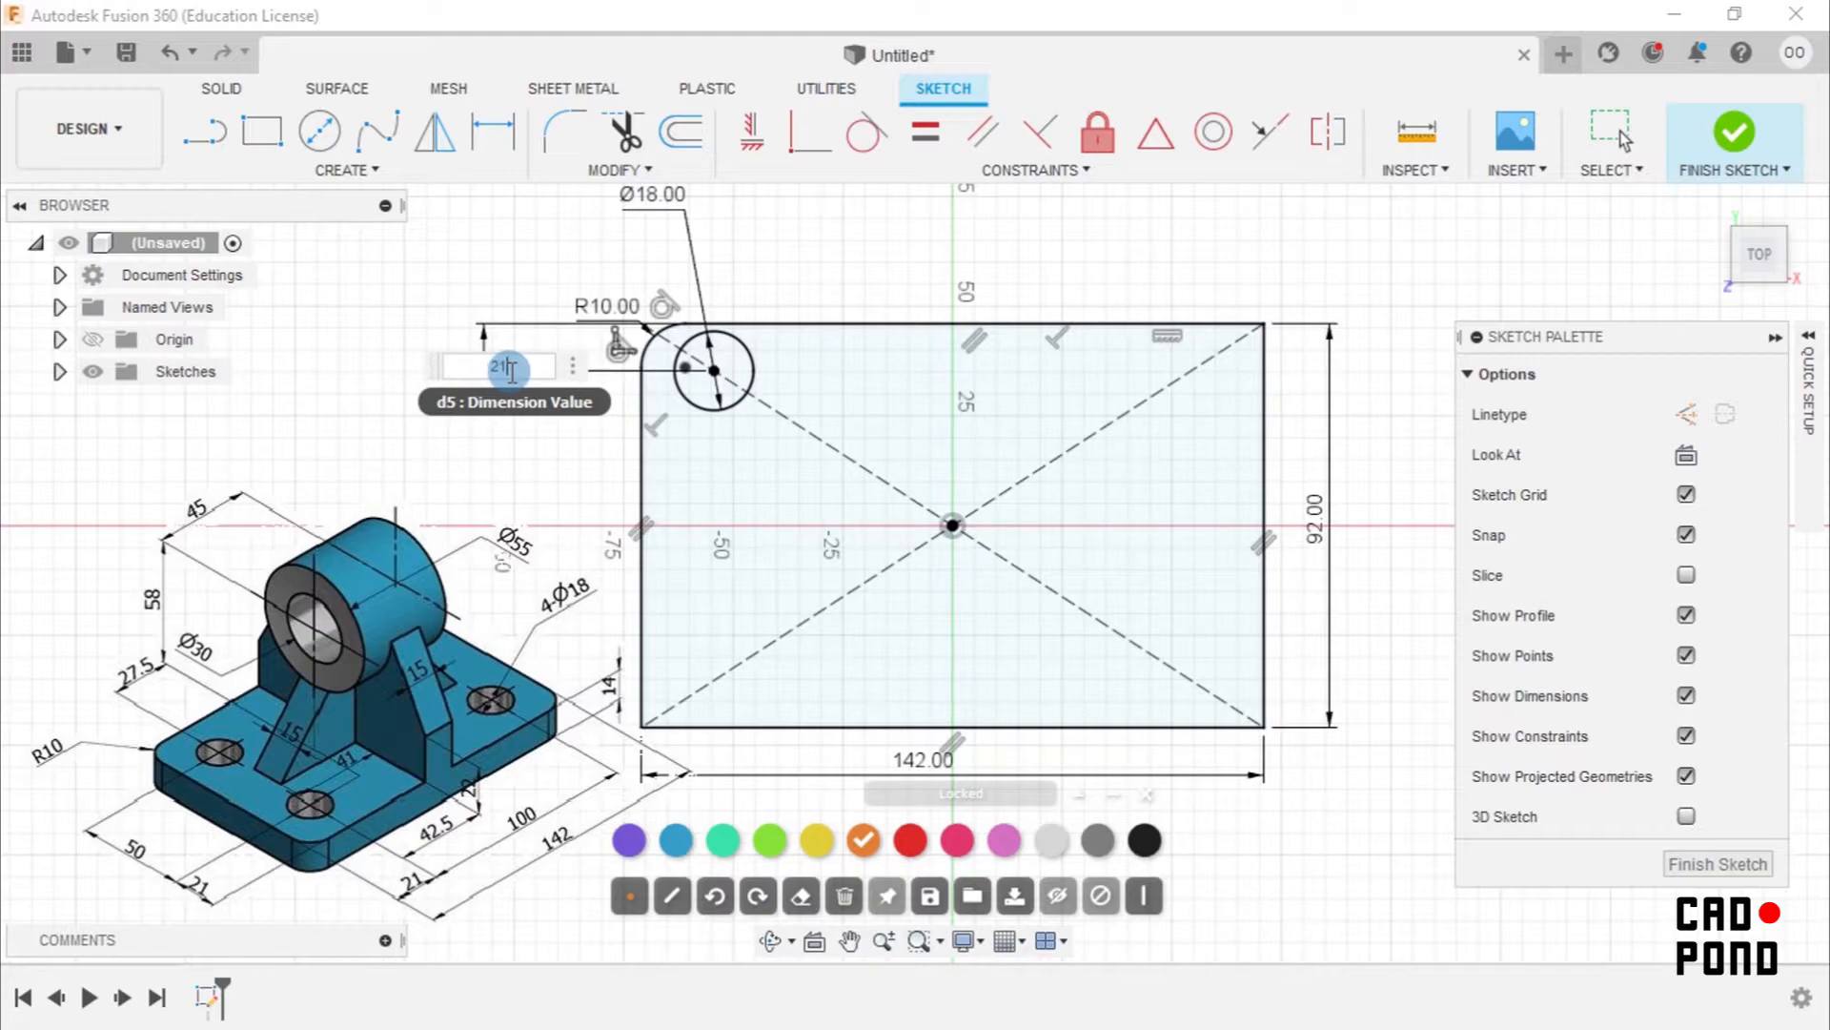
key(Return)
Try to dimension the circle center's horizontal distance from the rectangle's left edge, and delete that dimension.
click(642, 445)
click(783, 417)
click(727, 281)
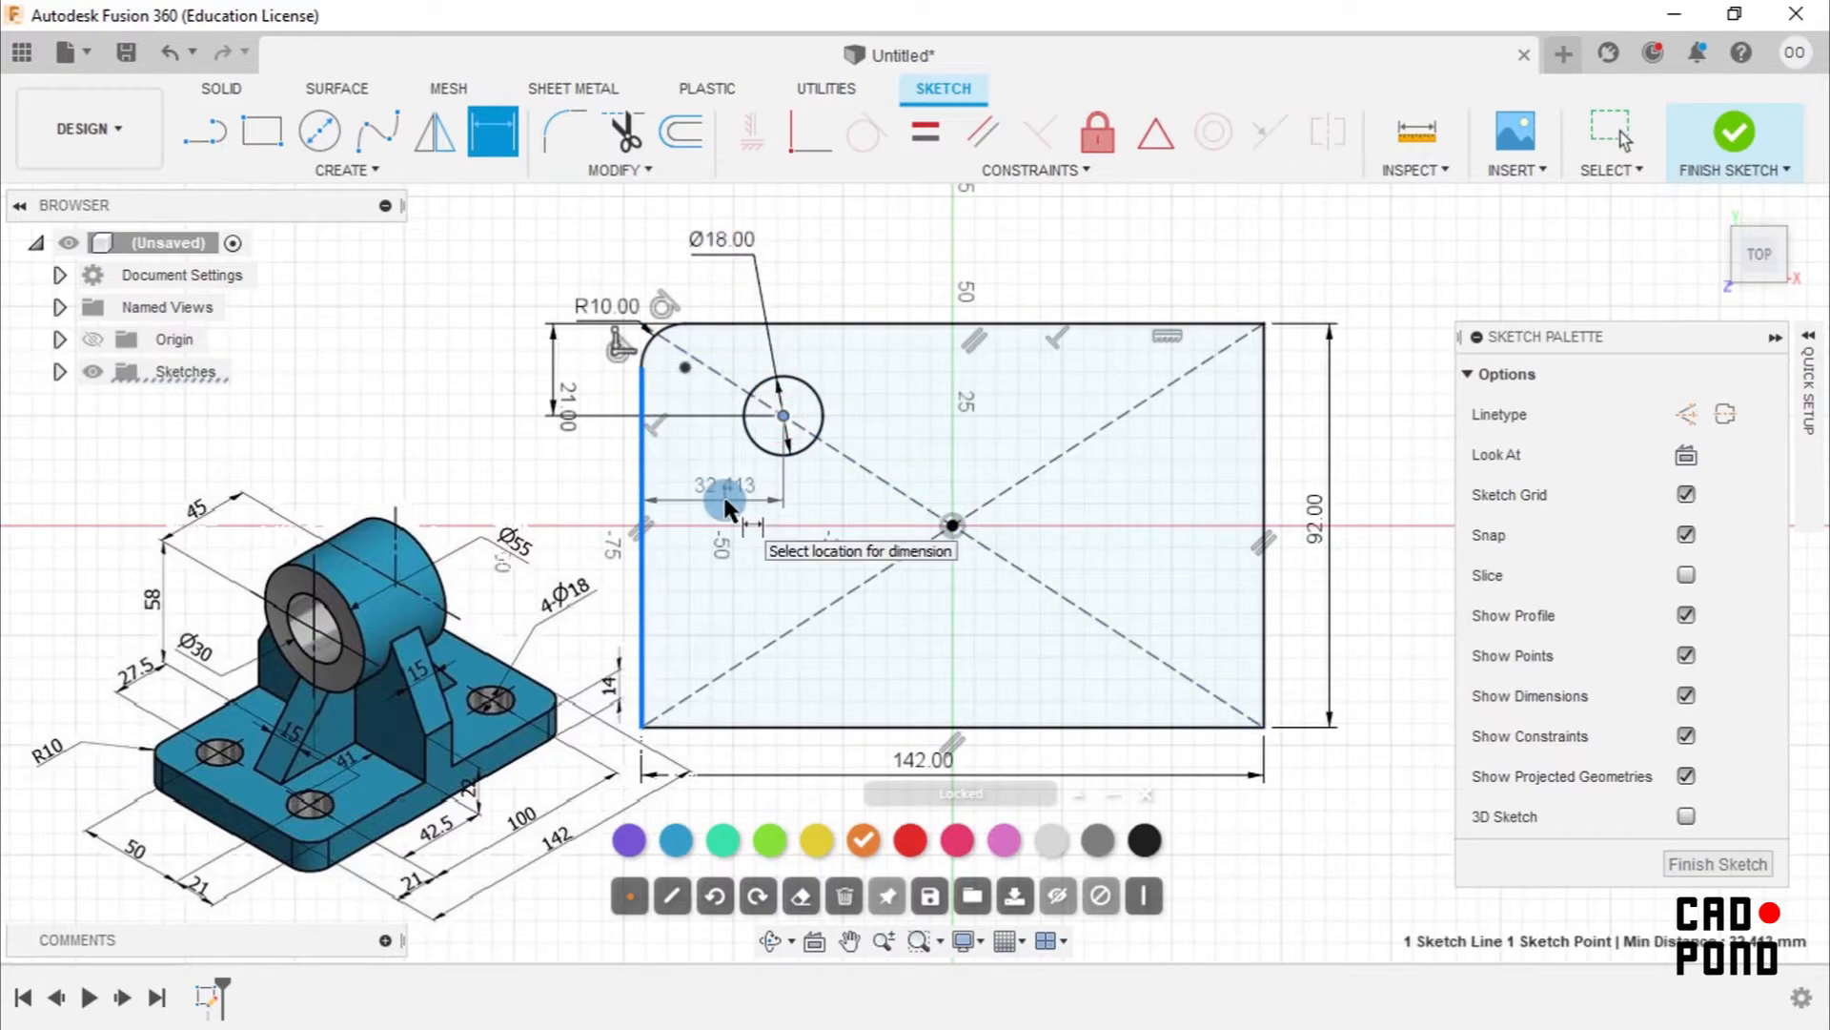
click(722, 494)
click(1102, 557)
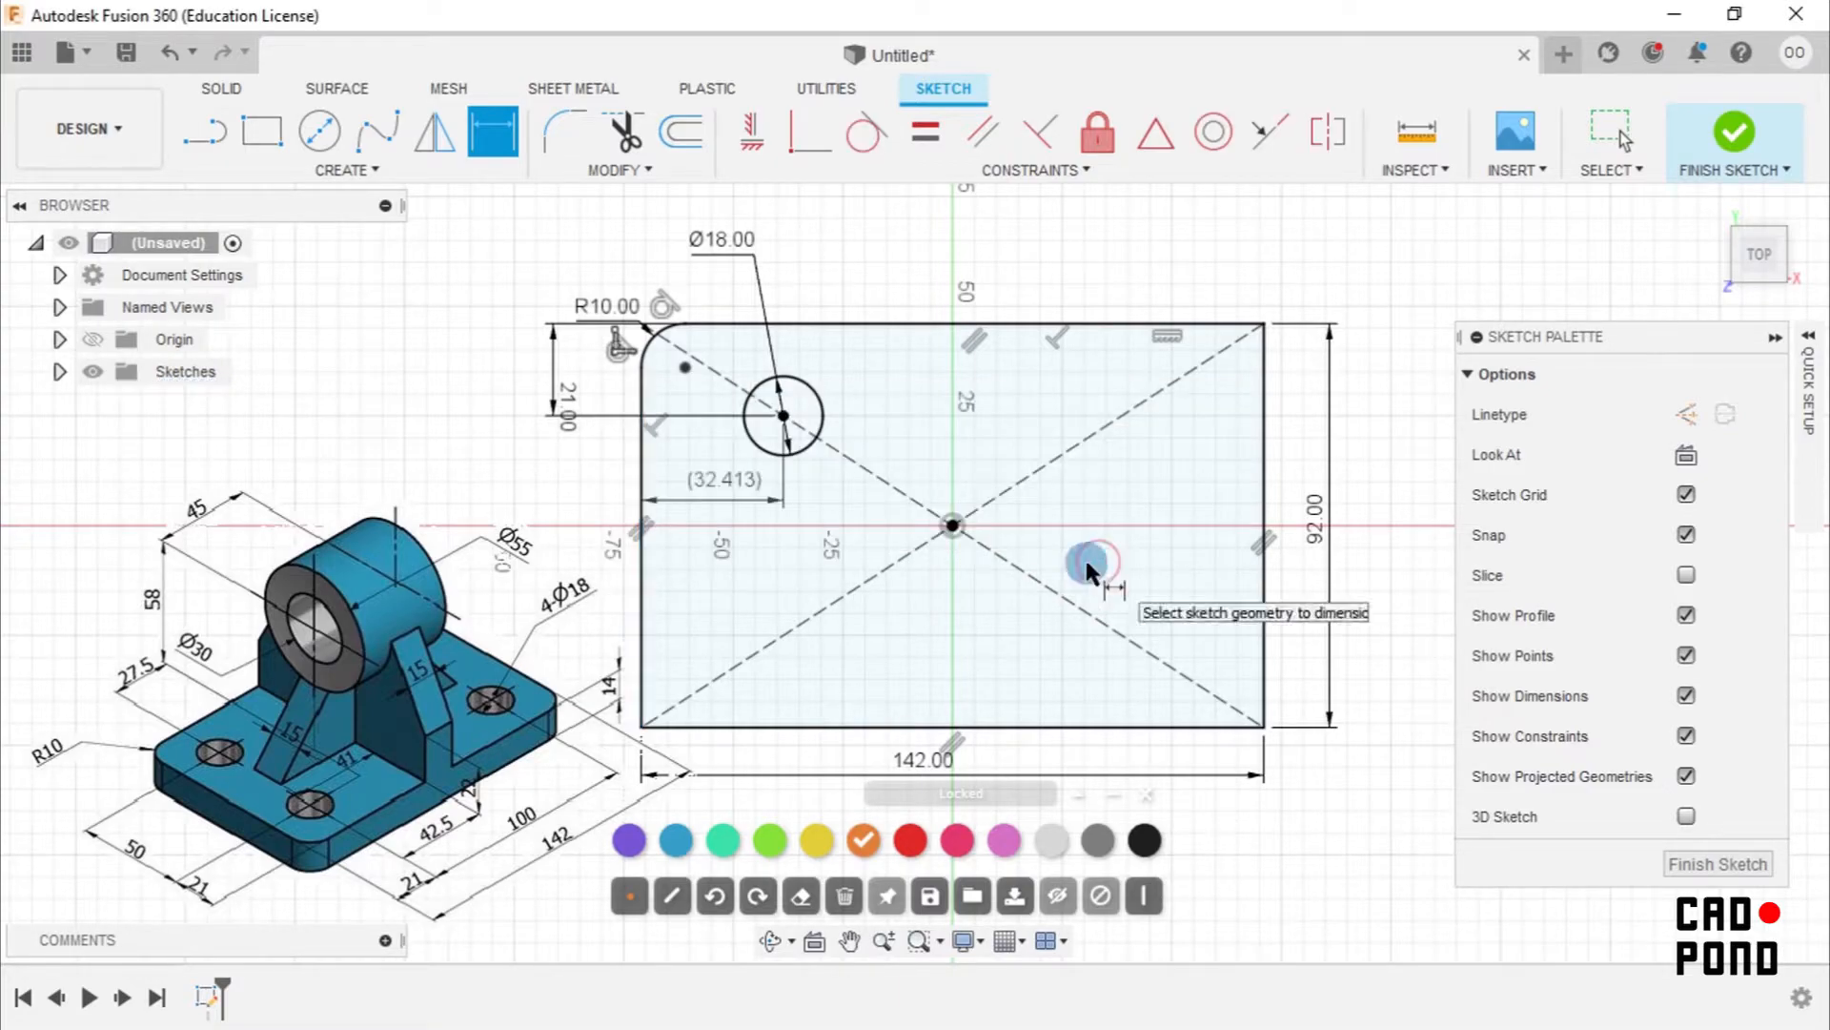
key(Escape)
click(717, 484)
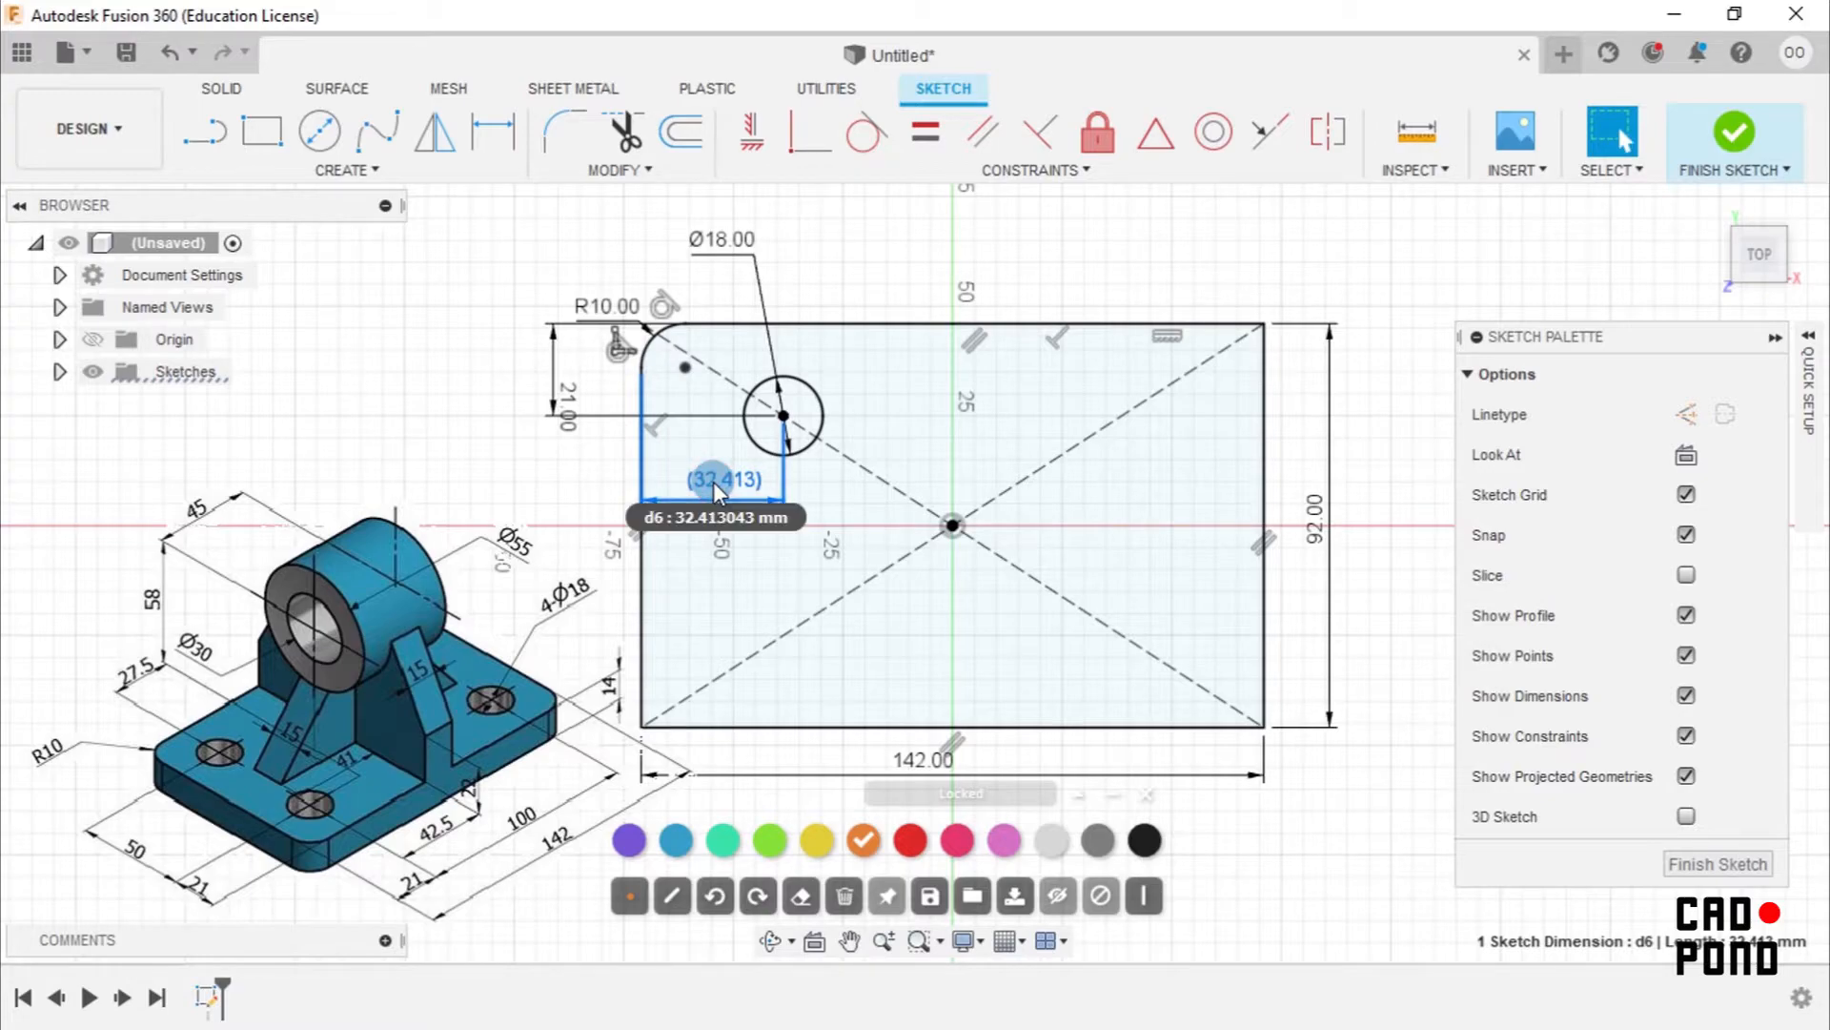
key(Delete)
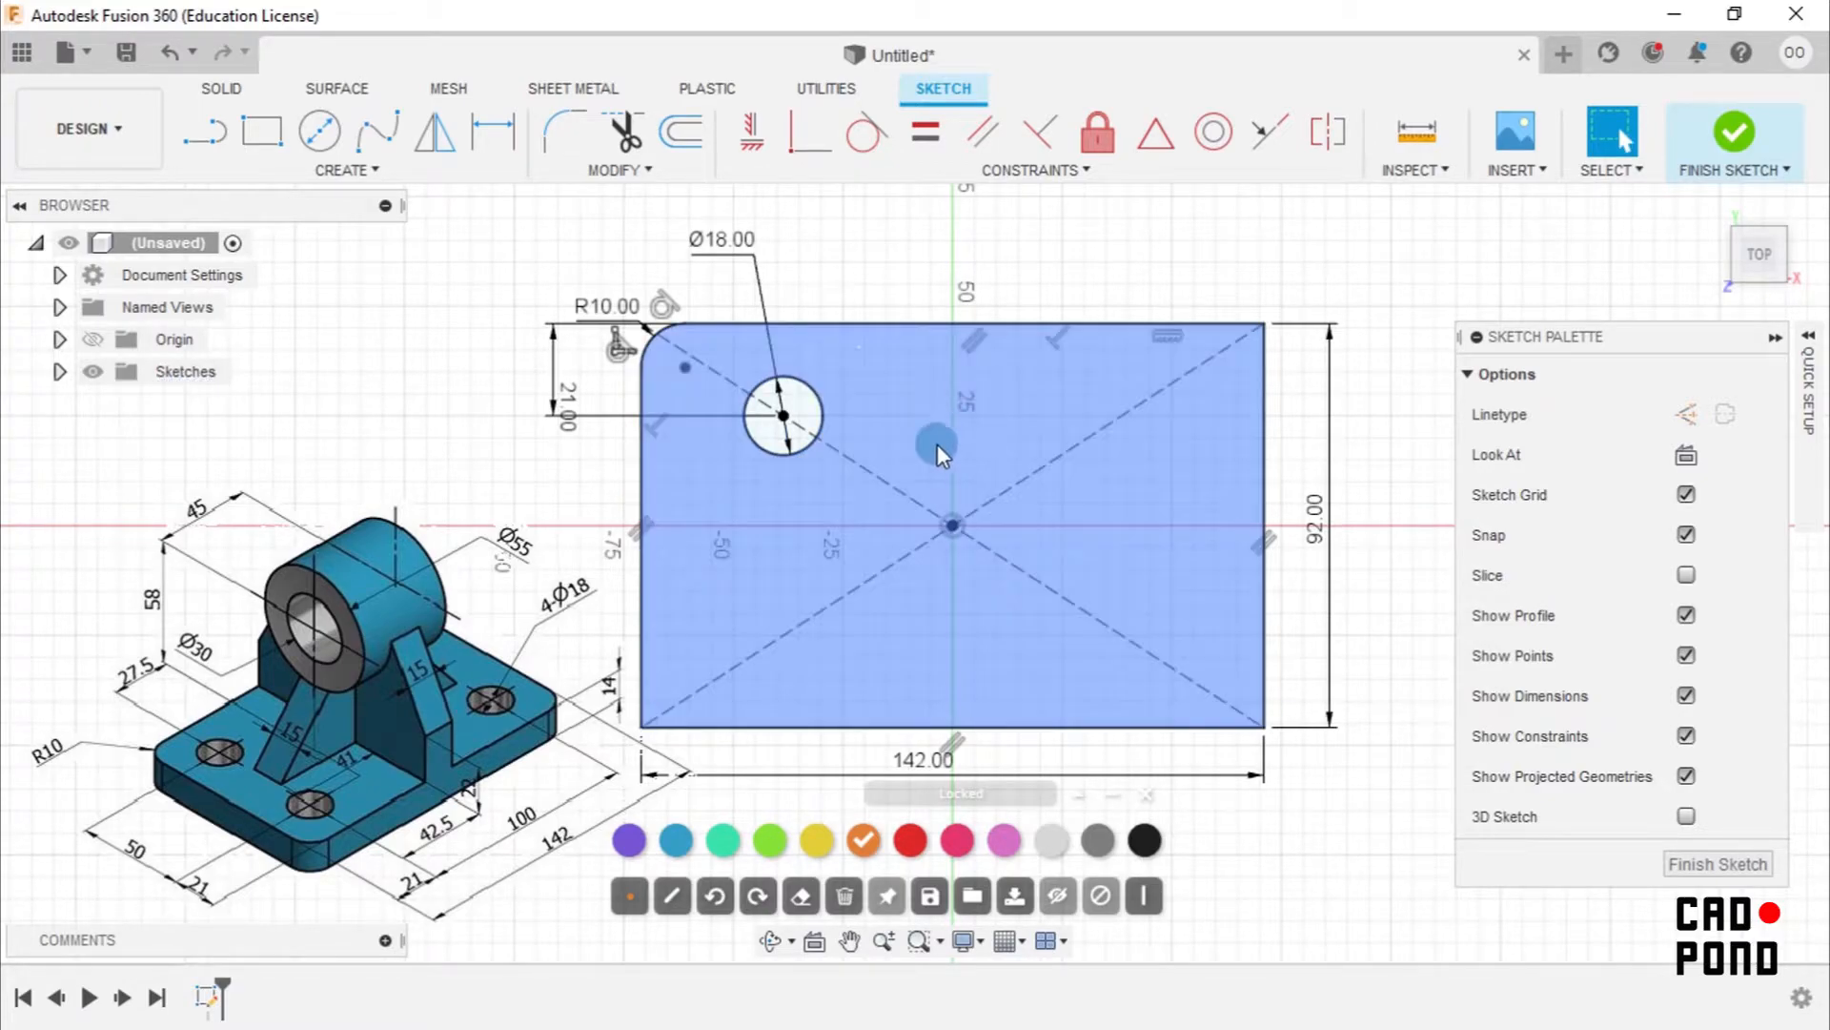
Delete the diagonal construction line running from the rectangle's upper-left to its lower-right corner.
click(875, 477)
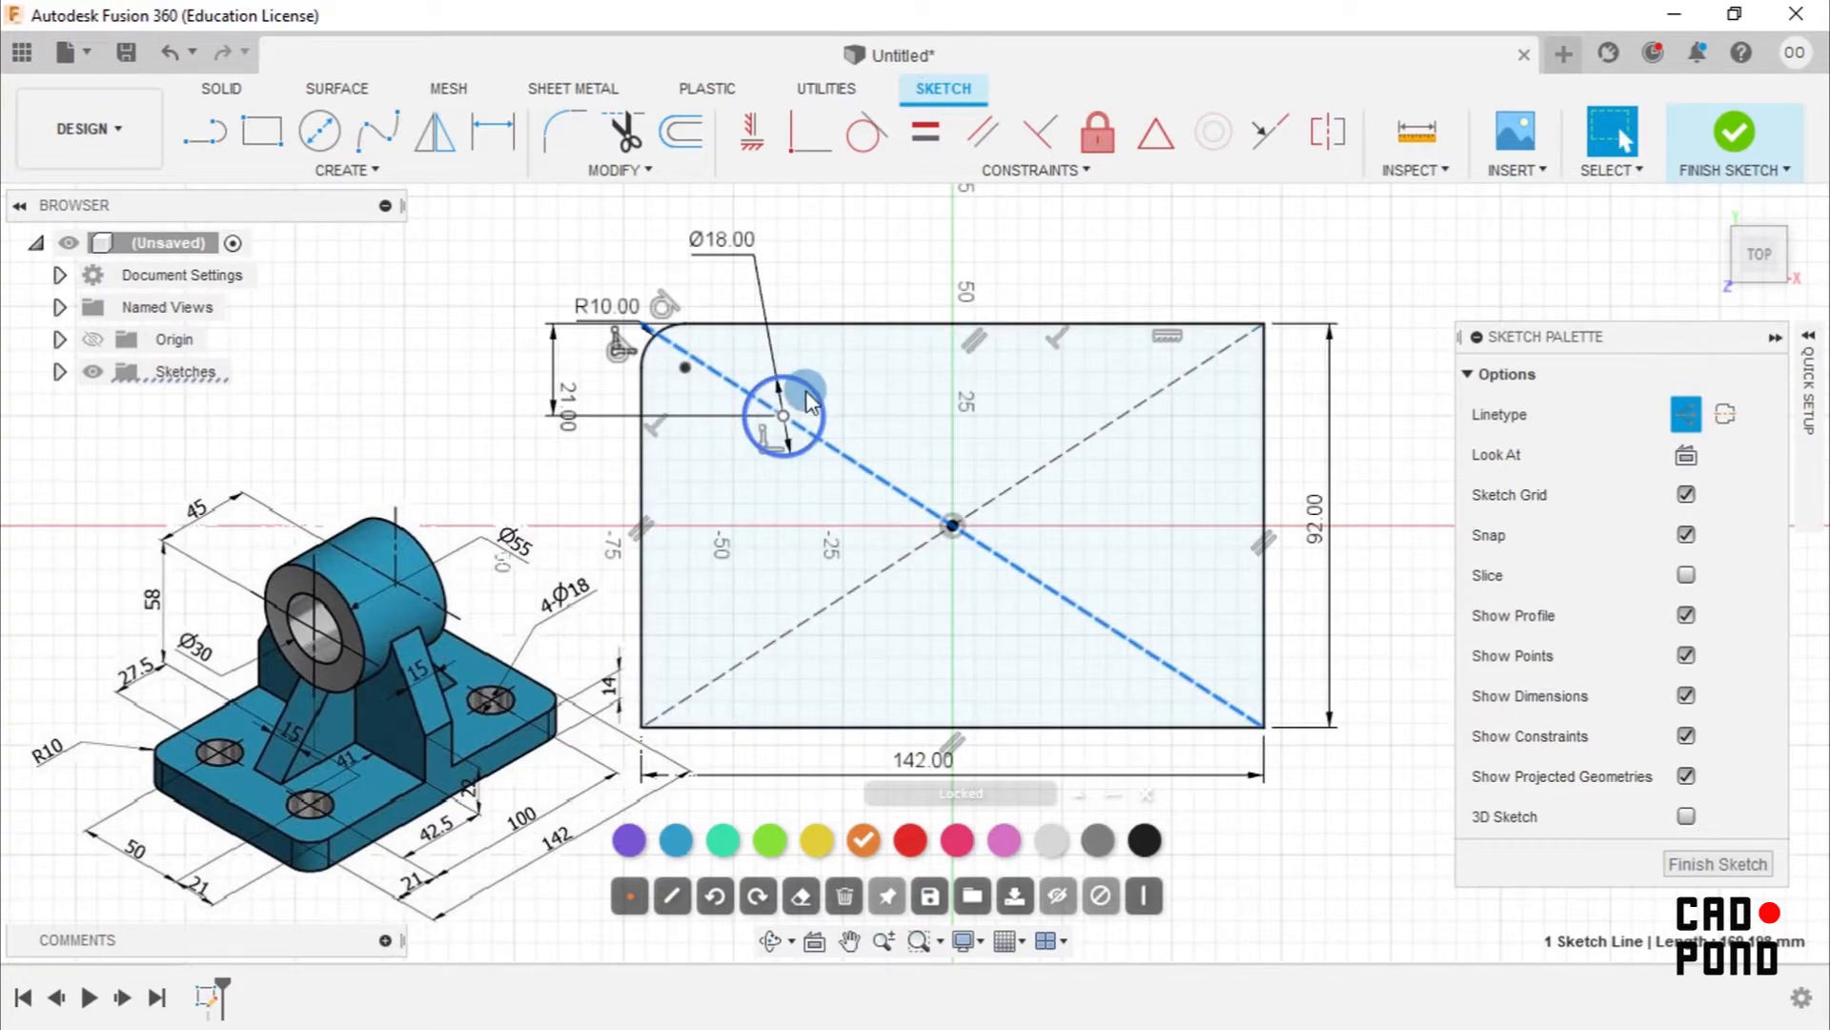
click(872, 227)
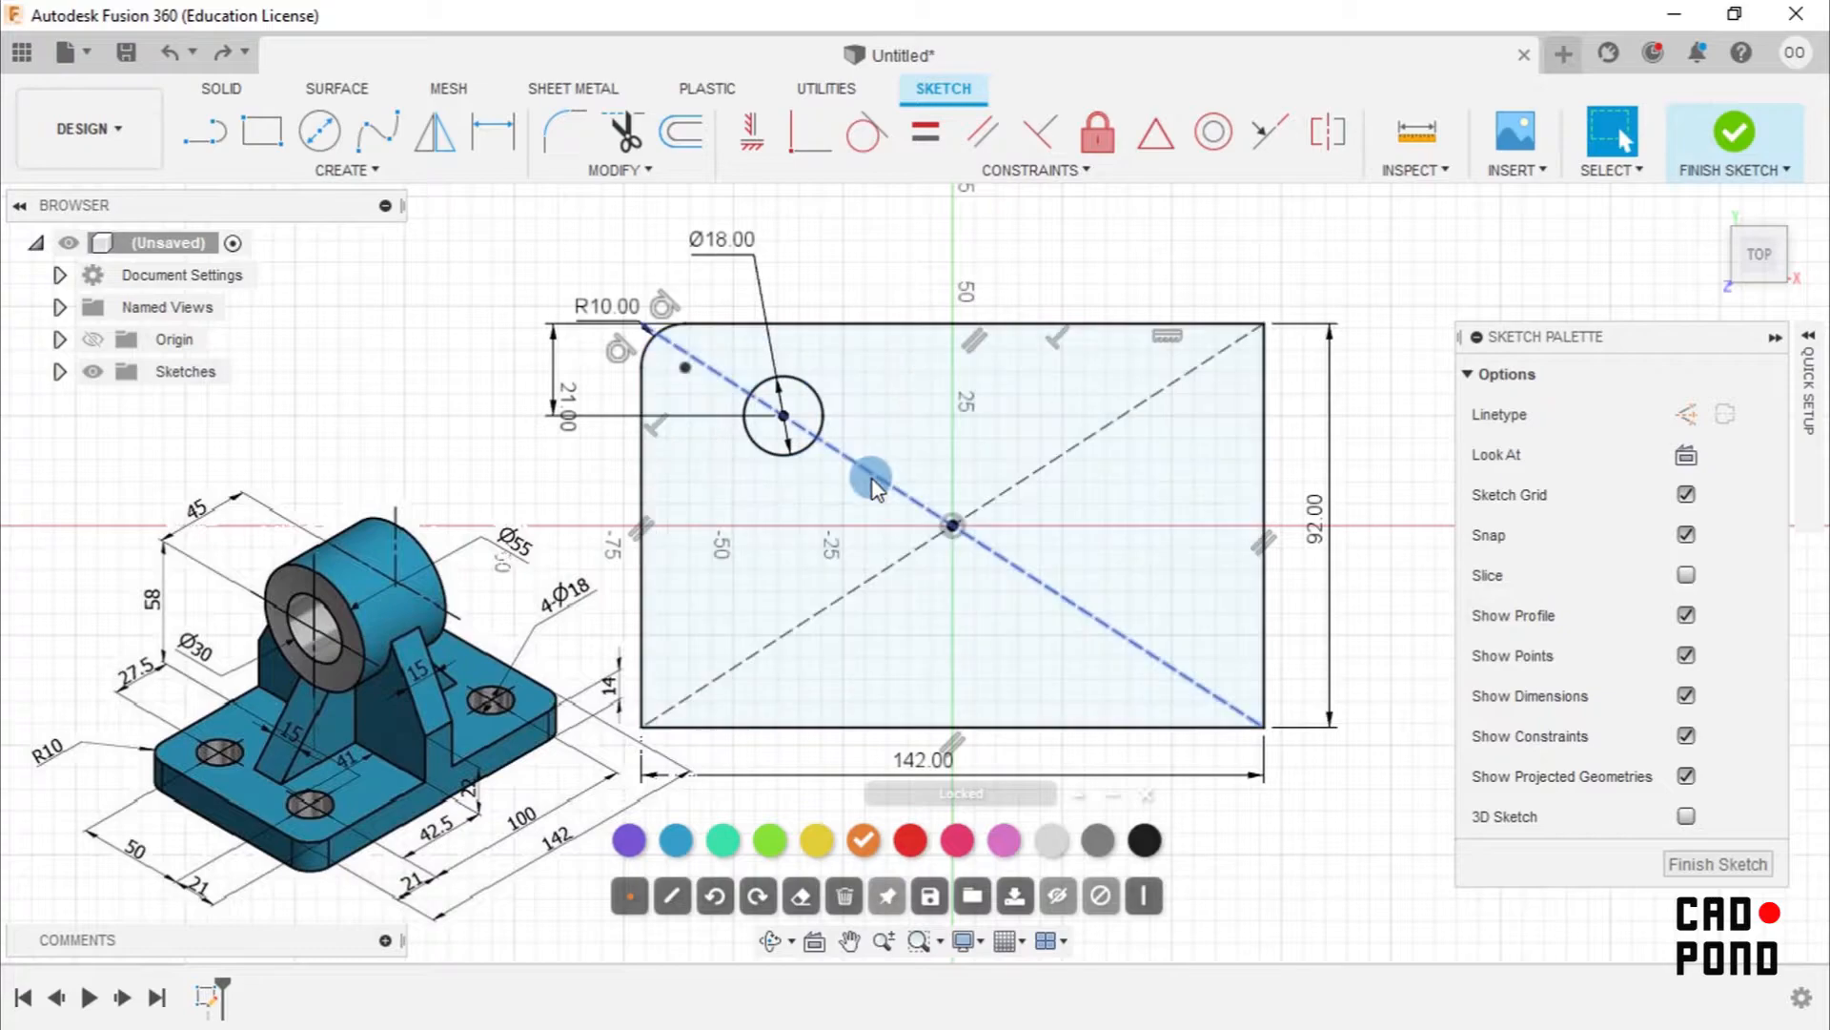
click(873, 486)
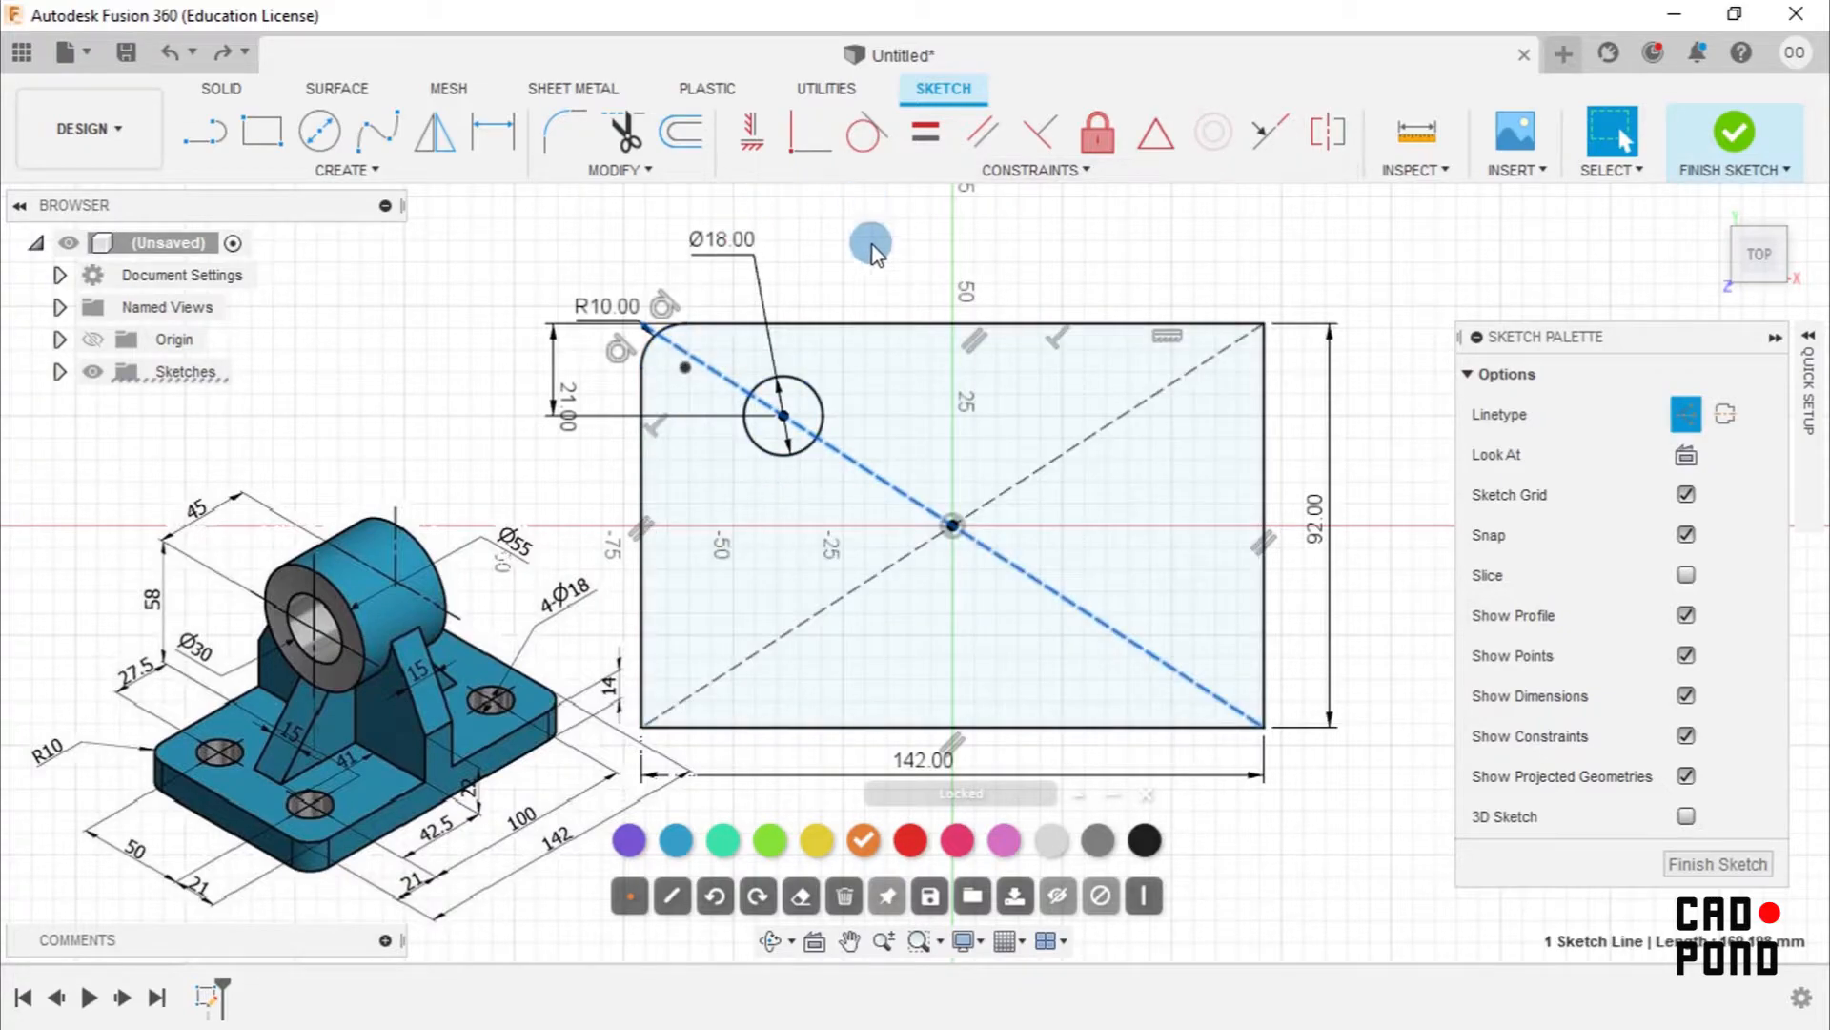
click(877, 486)
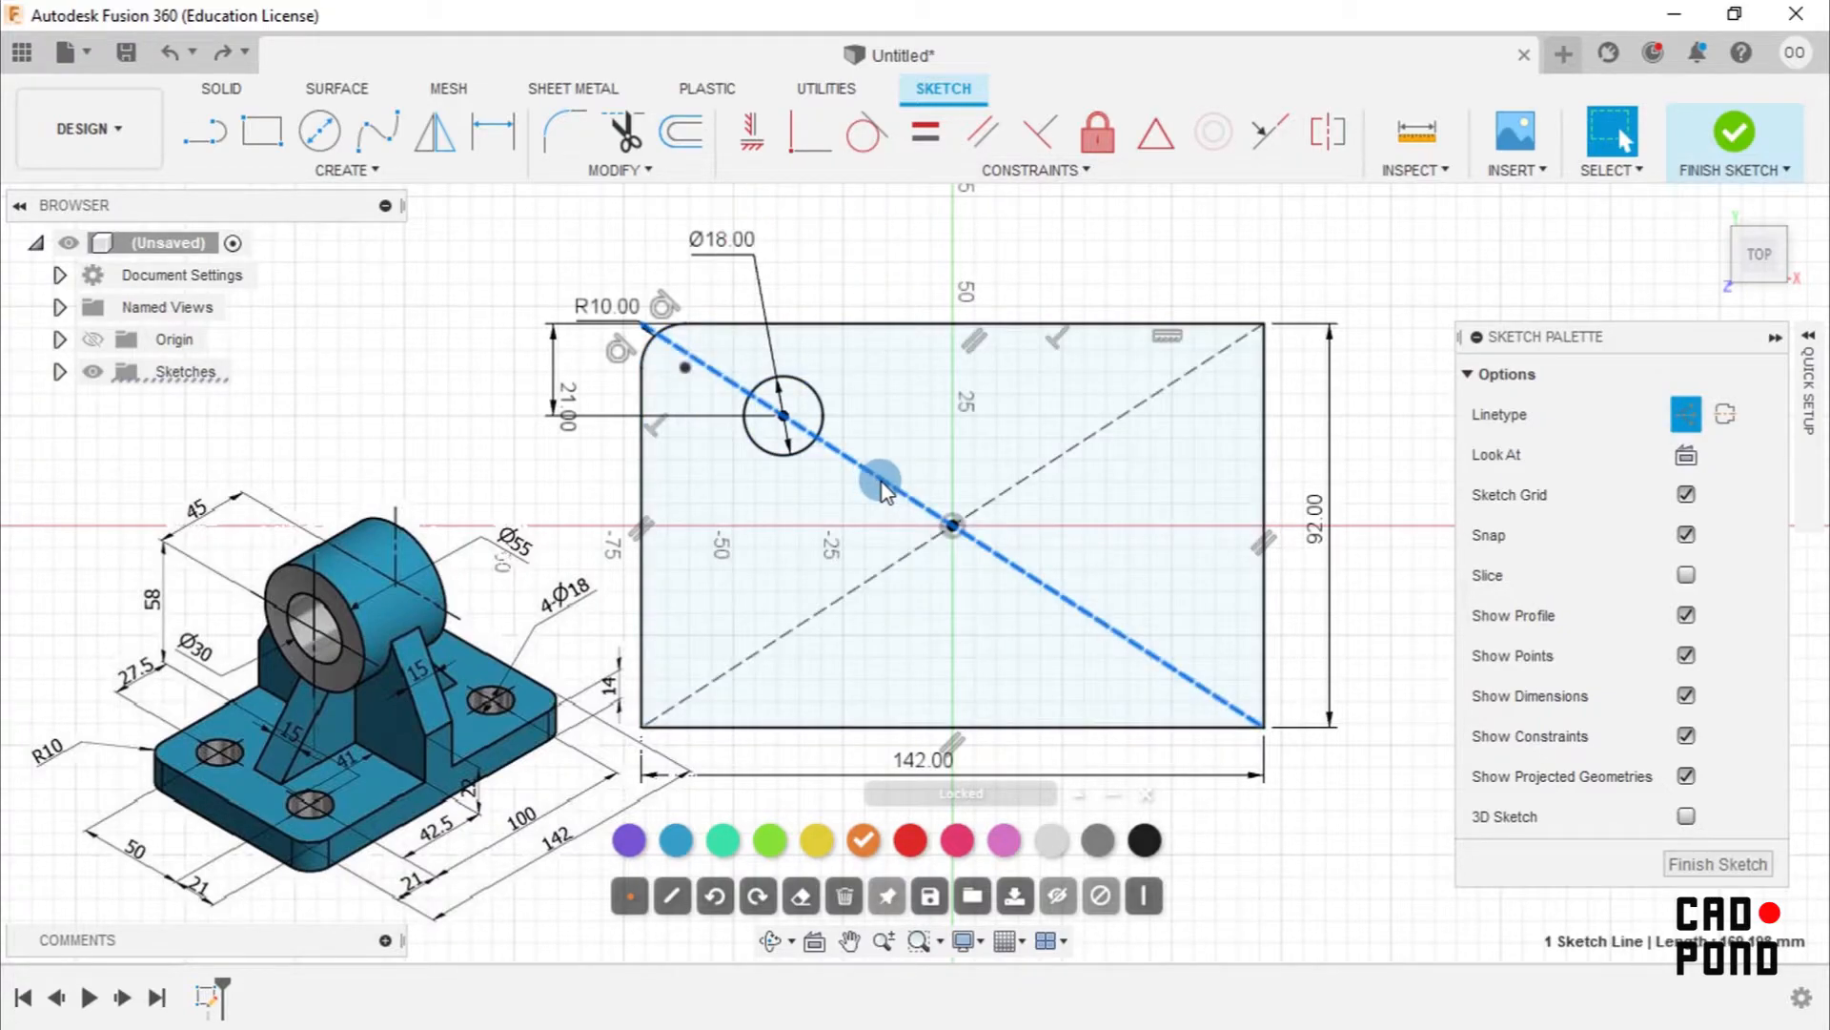
key(Delete)
click(829, 232)
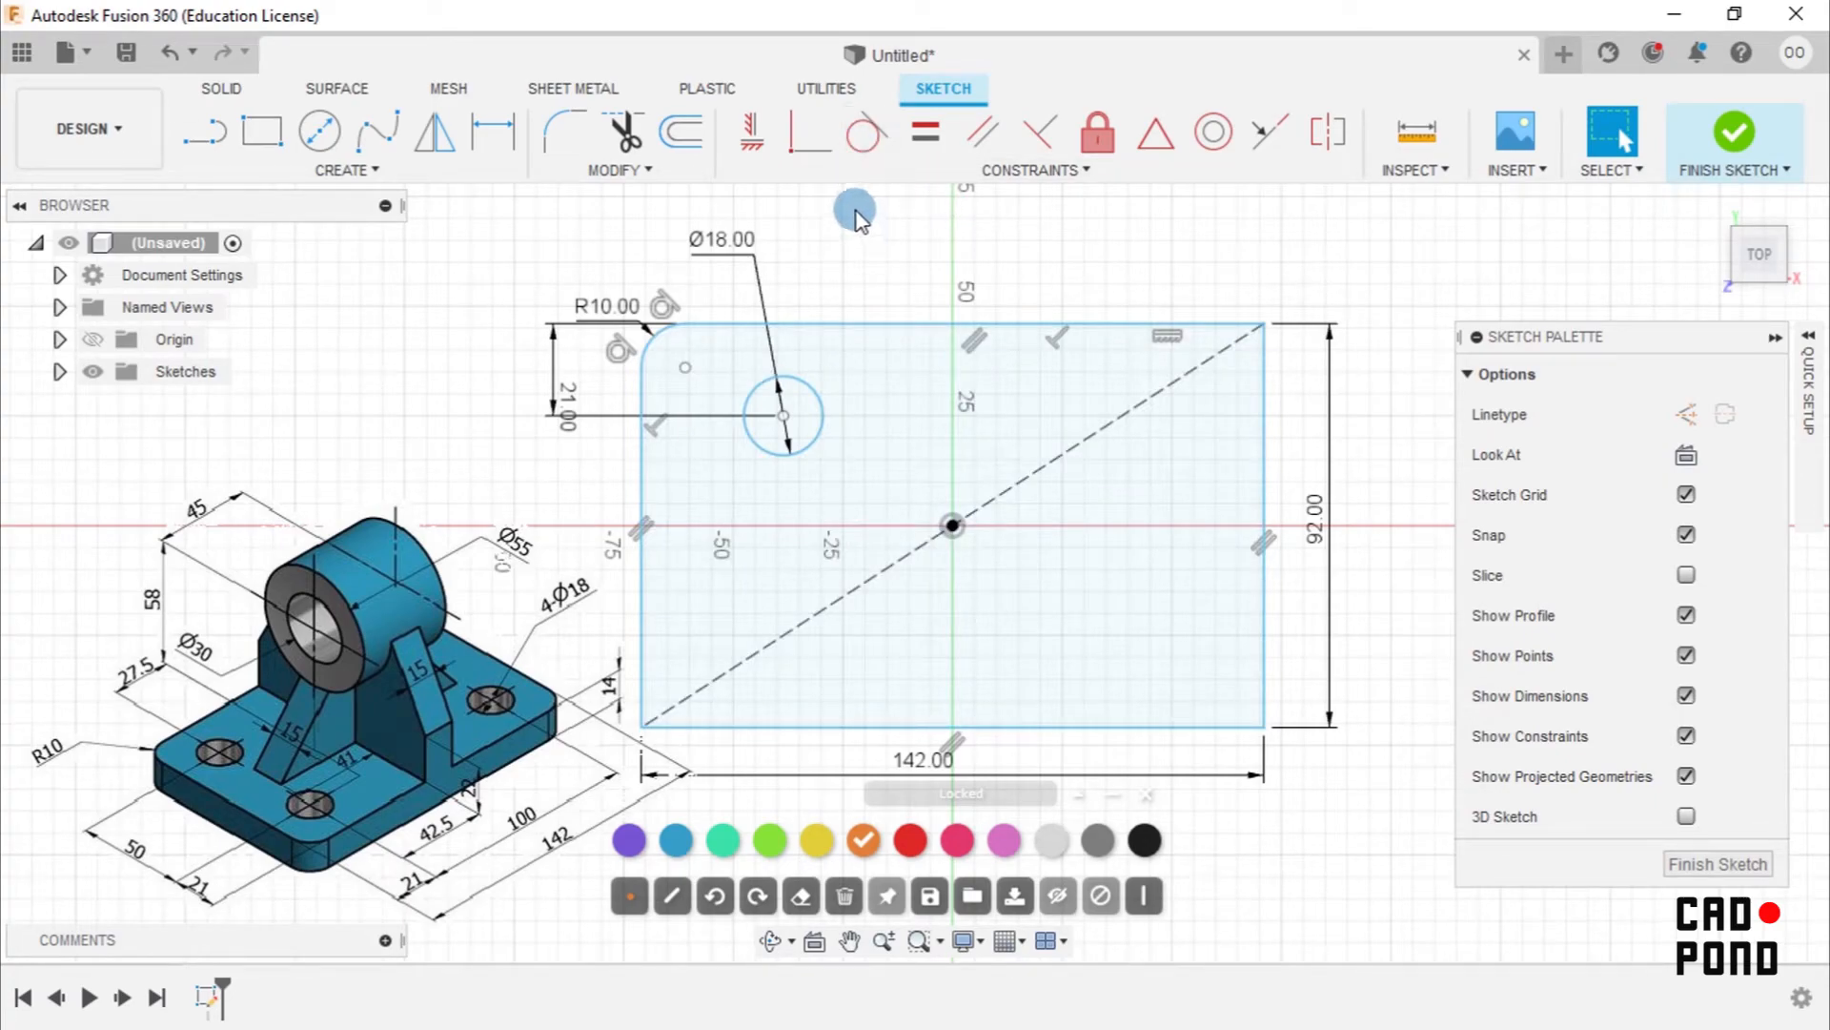
Dimension the Ø18 circle's center 21 mm from the rectangle's left edge.
click(493, 132)
click(677, 439)
click(778, 414)
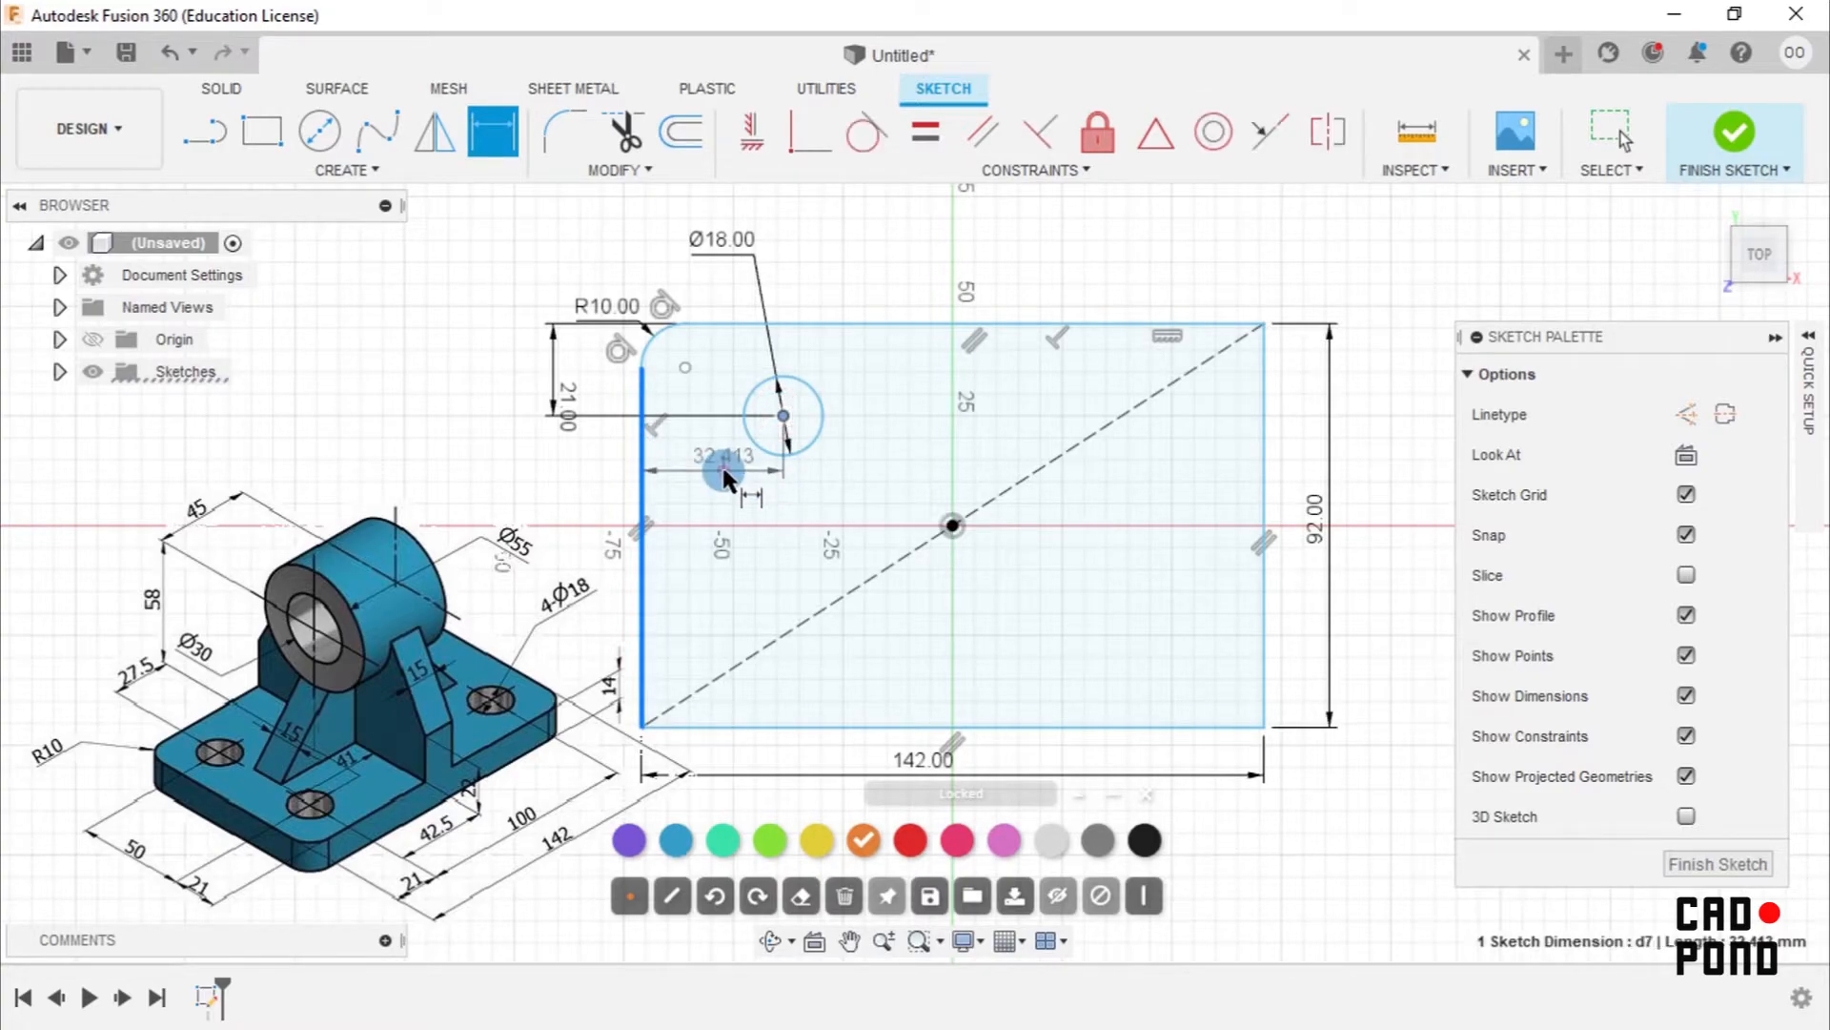
click(723, 466)
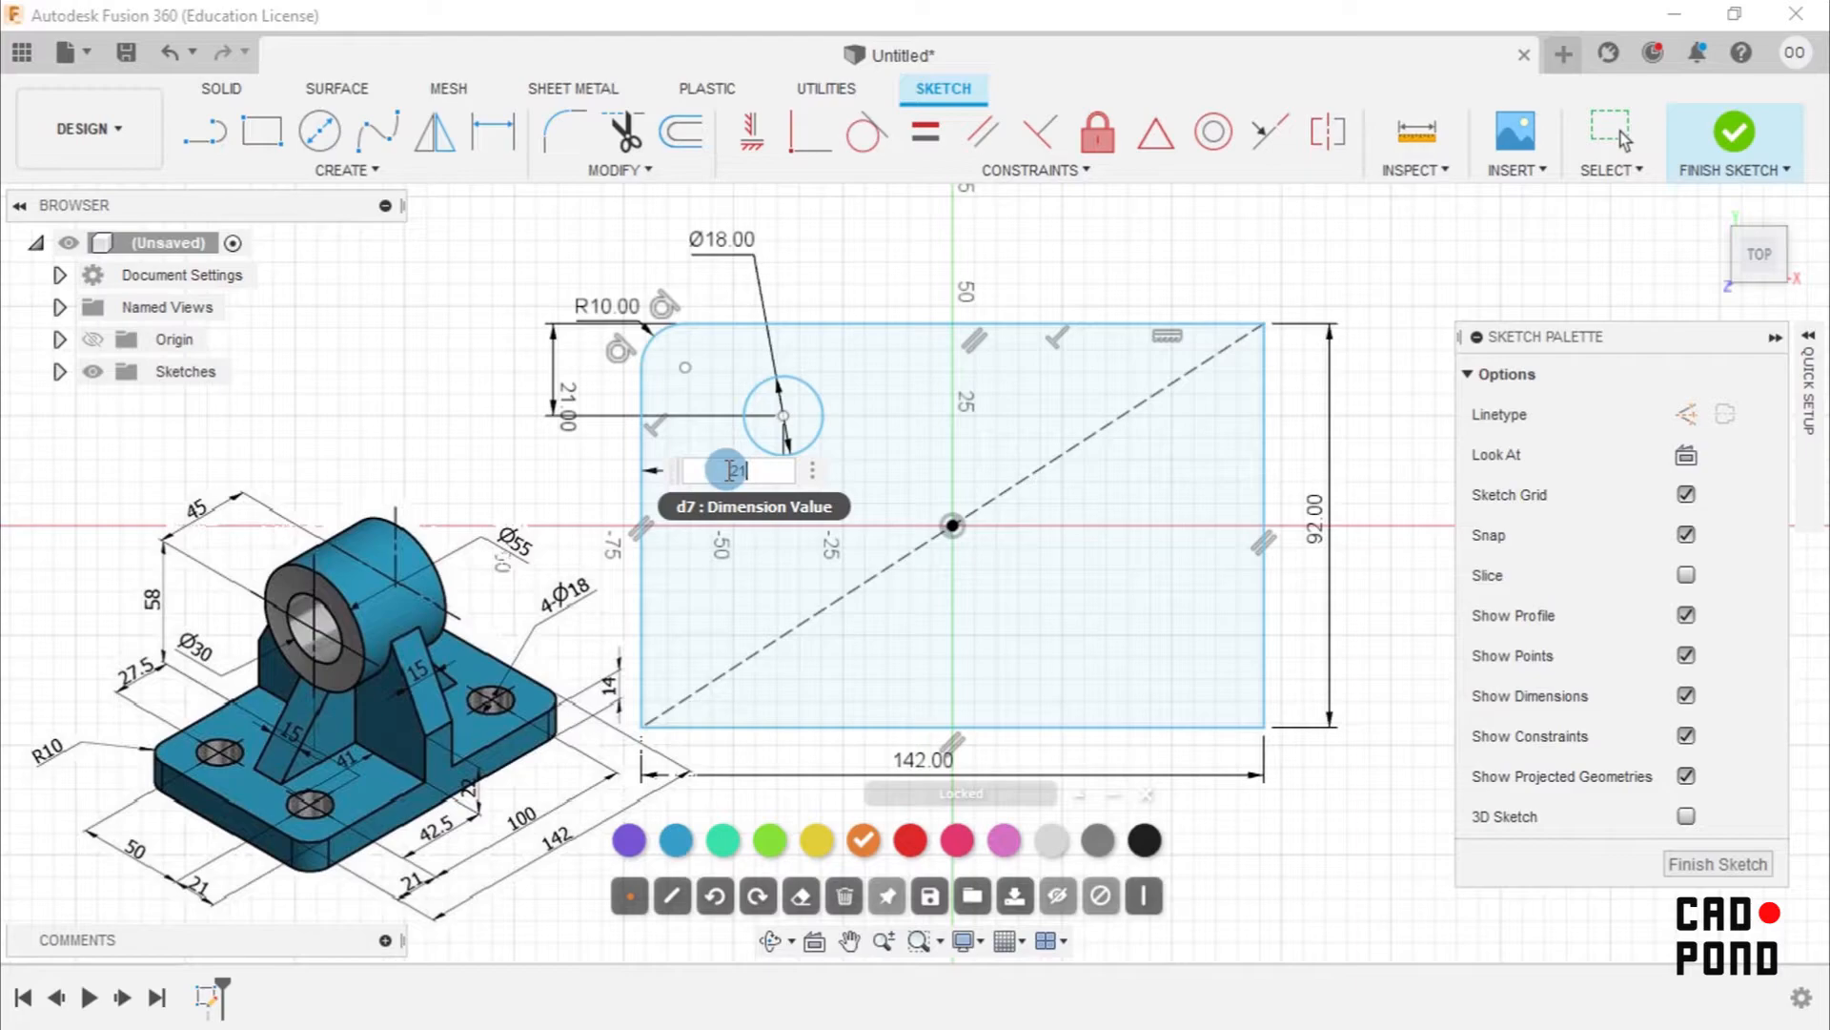
key(Return)
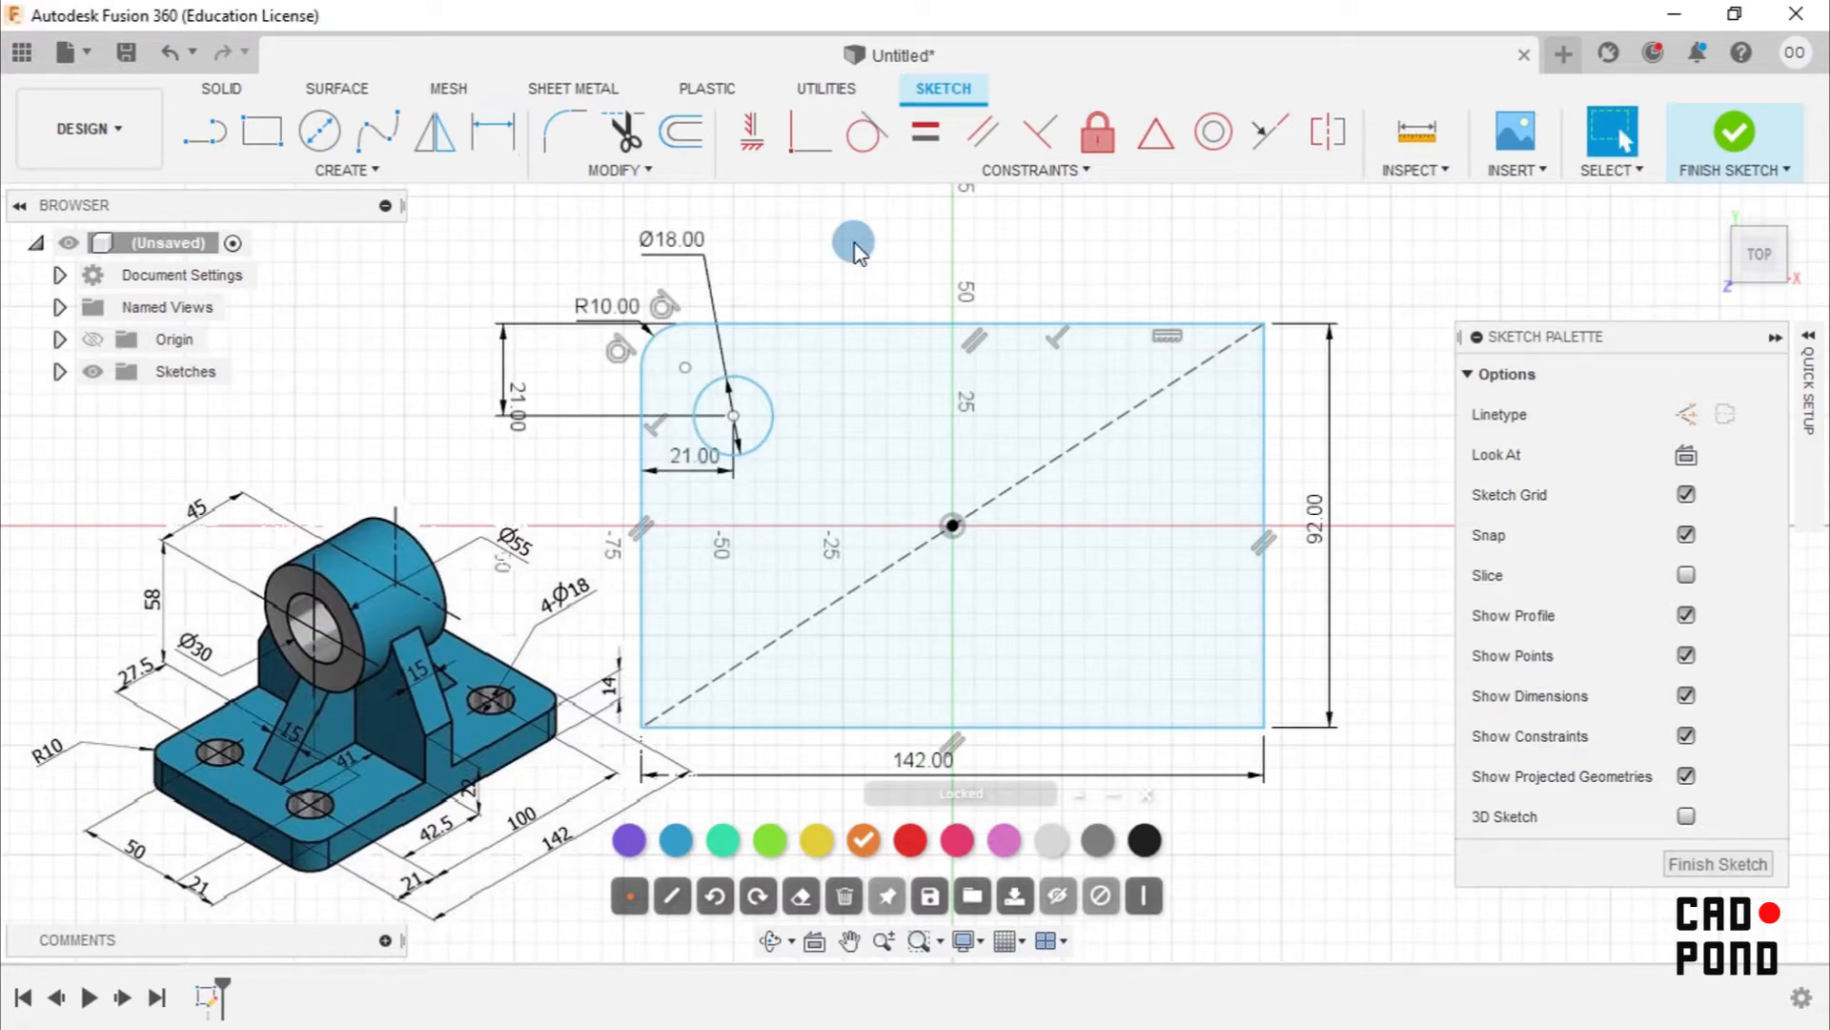
Draw two construction lines from the origin, one vertical past the rectangle's upper edge and one horizontal past its right edge.
click(204, 131)
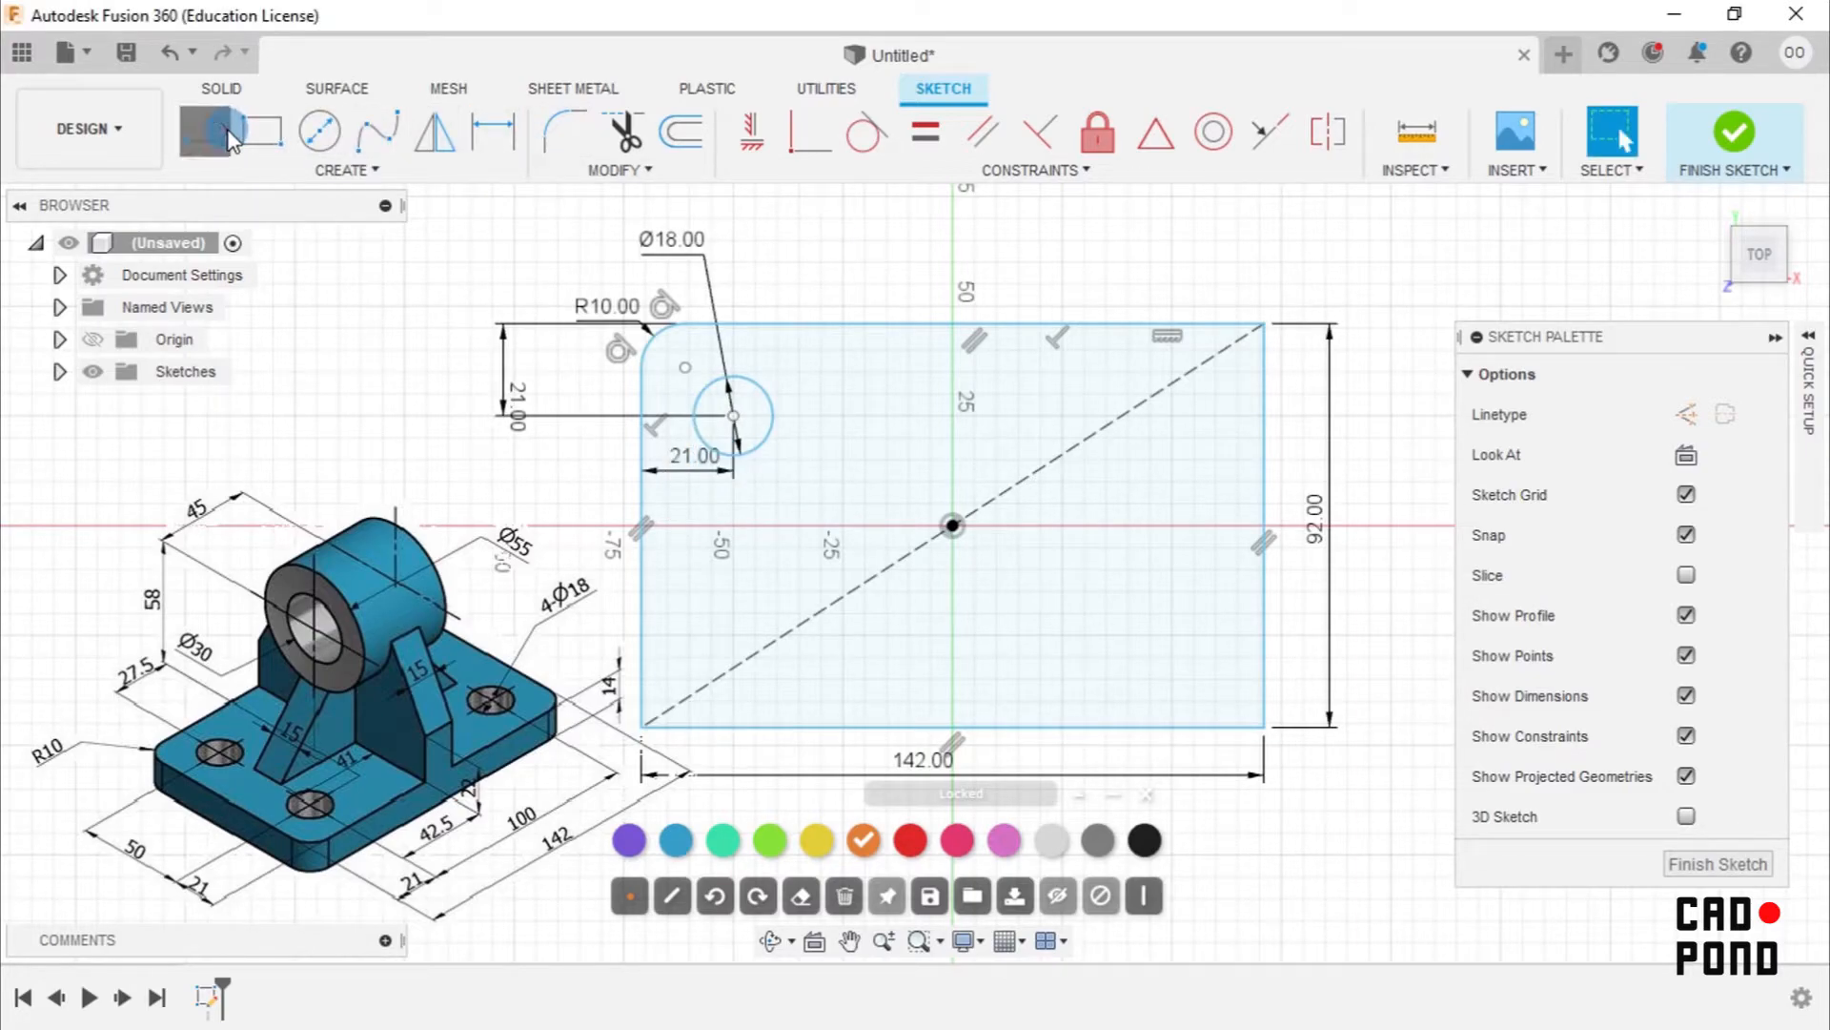
click(1687, 414)
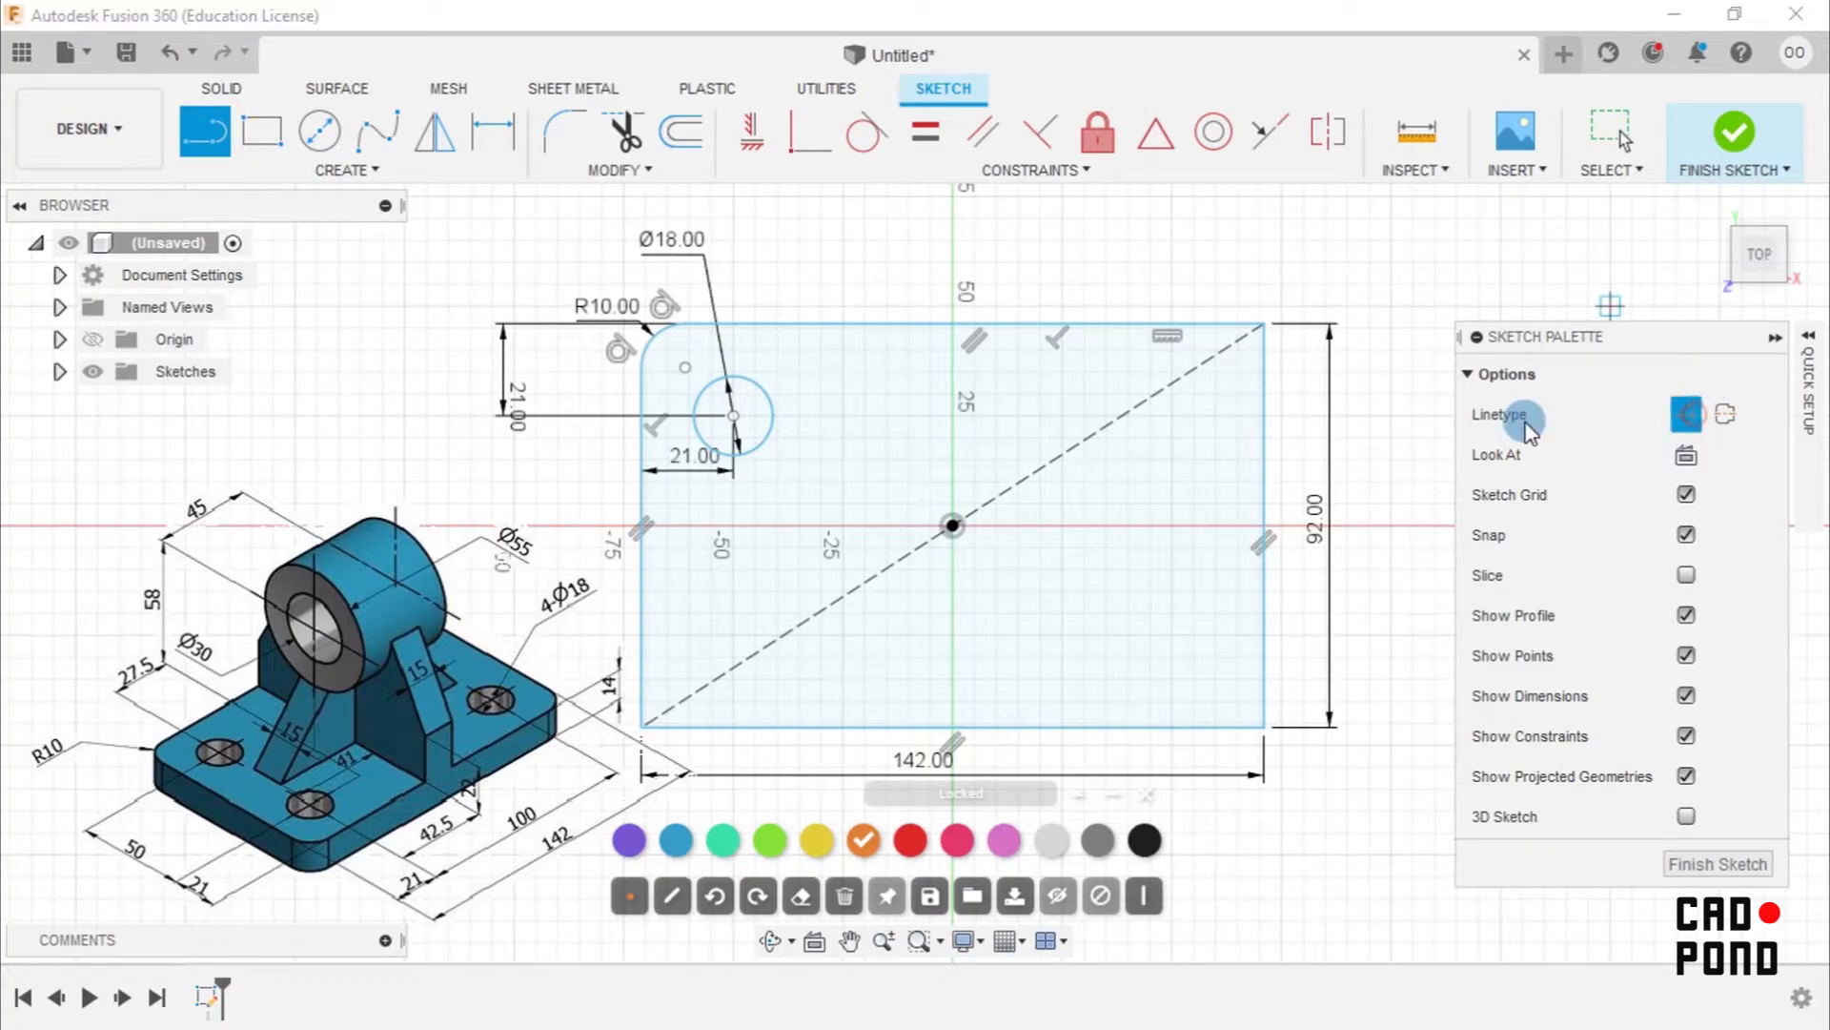
click(953, 525)
click(953, 233)
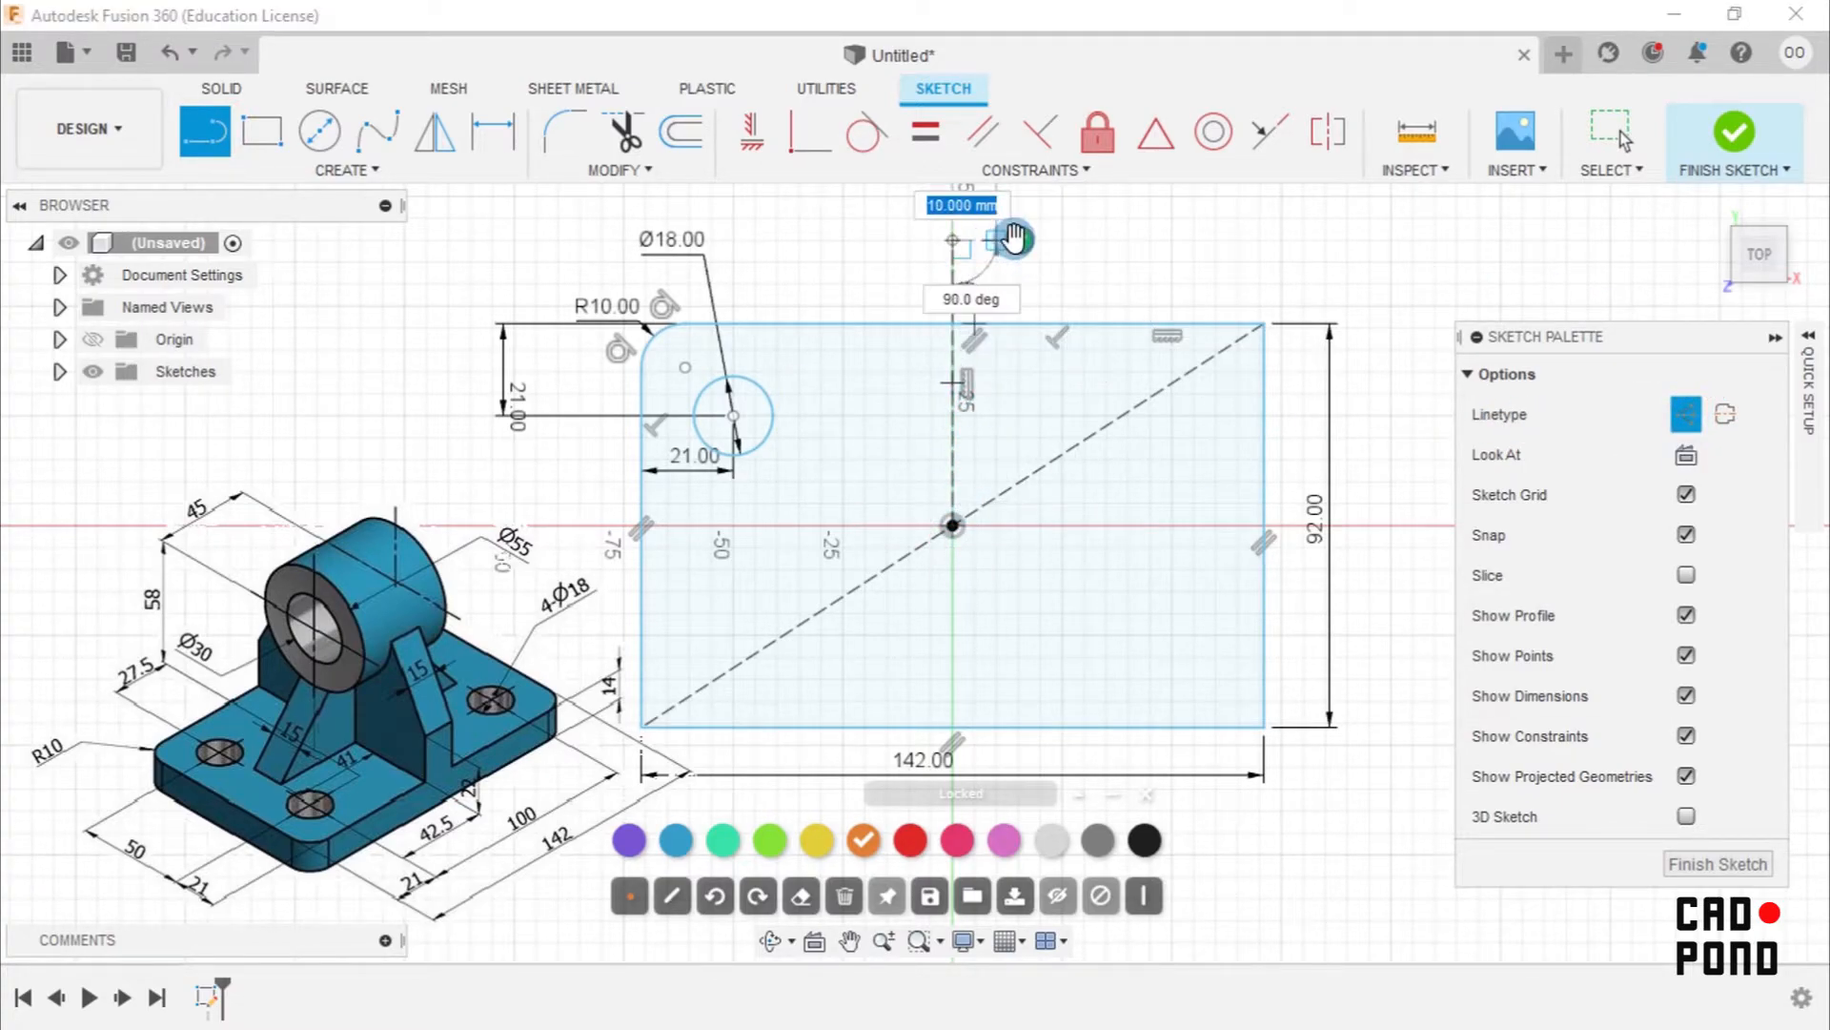
click(1016, 239)
mouse_move(952, 524)
mouse_down()
mouse_move(1258, 490)
mouse_move(1349, 524)
mouse_up()
click(1348, 522)
click(1345, 587)
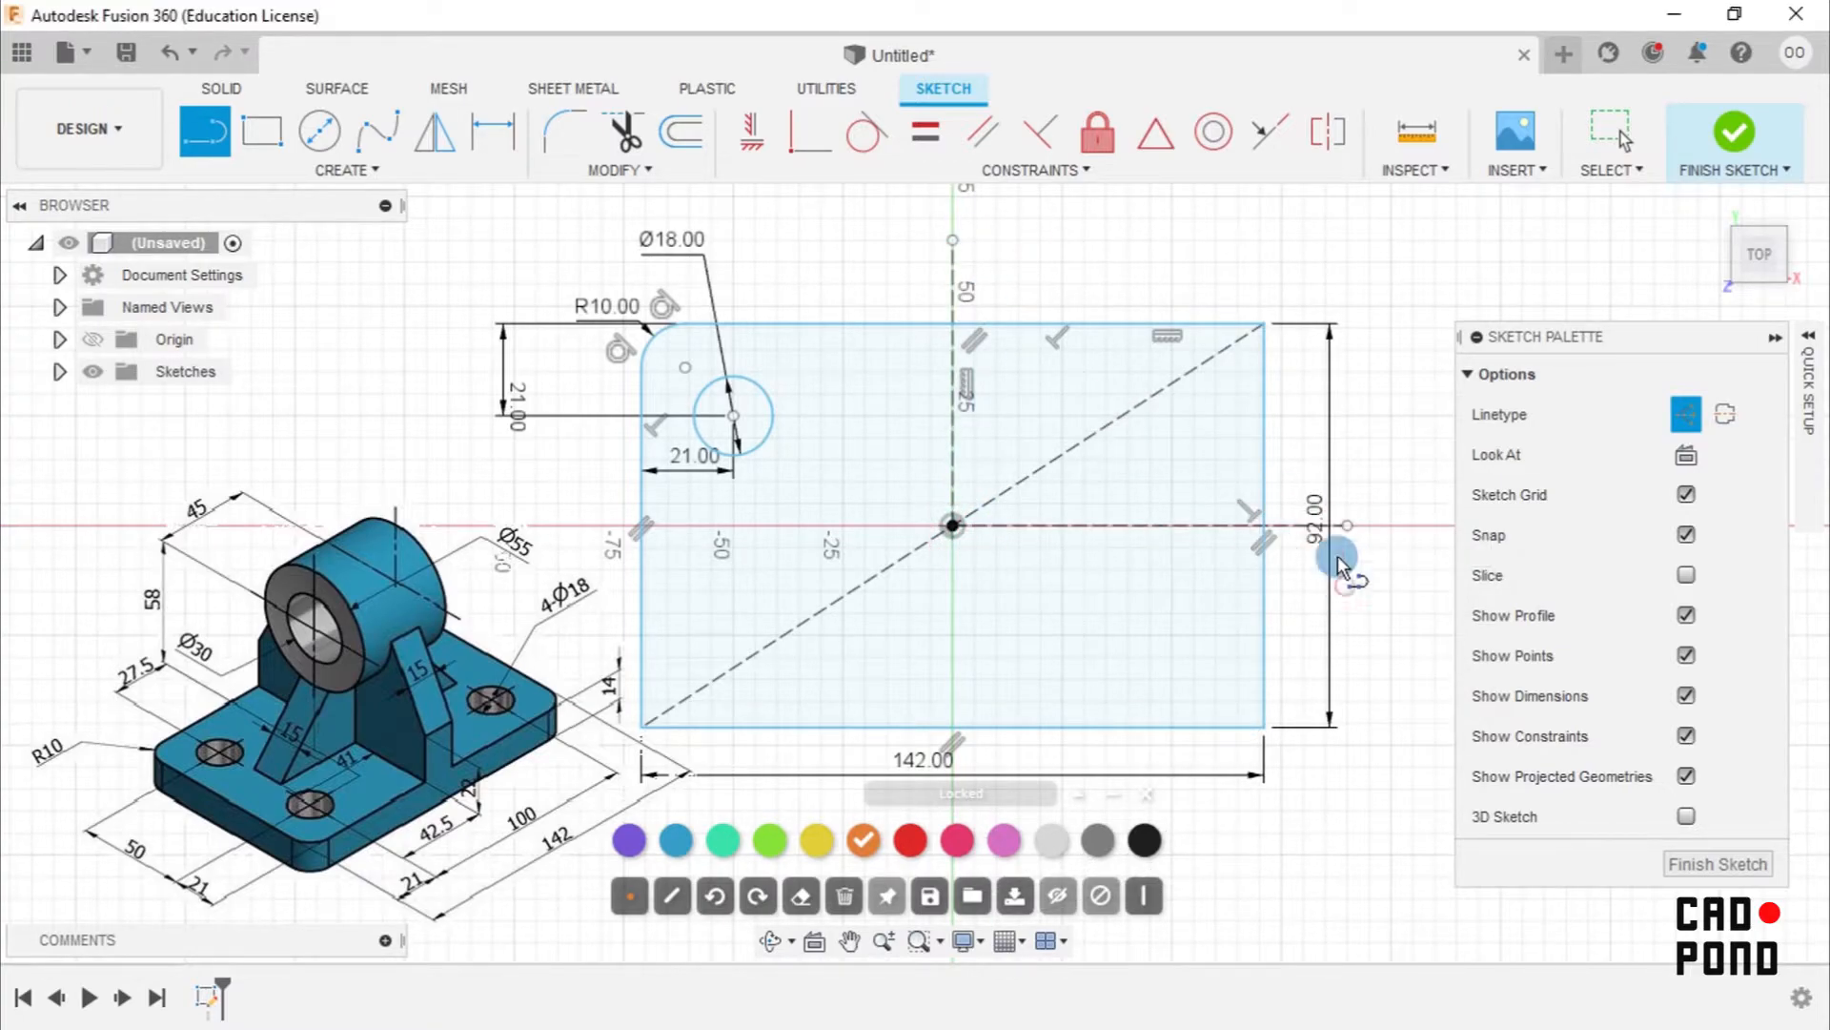
Mirror the Ø18 circle across the vertical construction line.
click(436, 141)
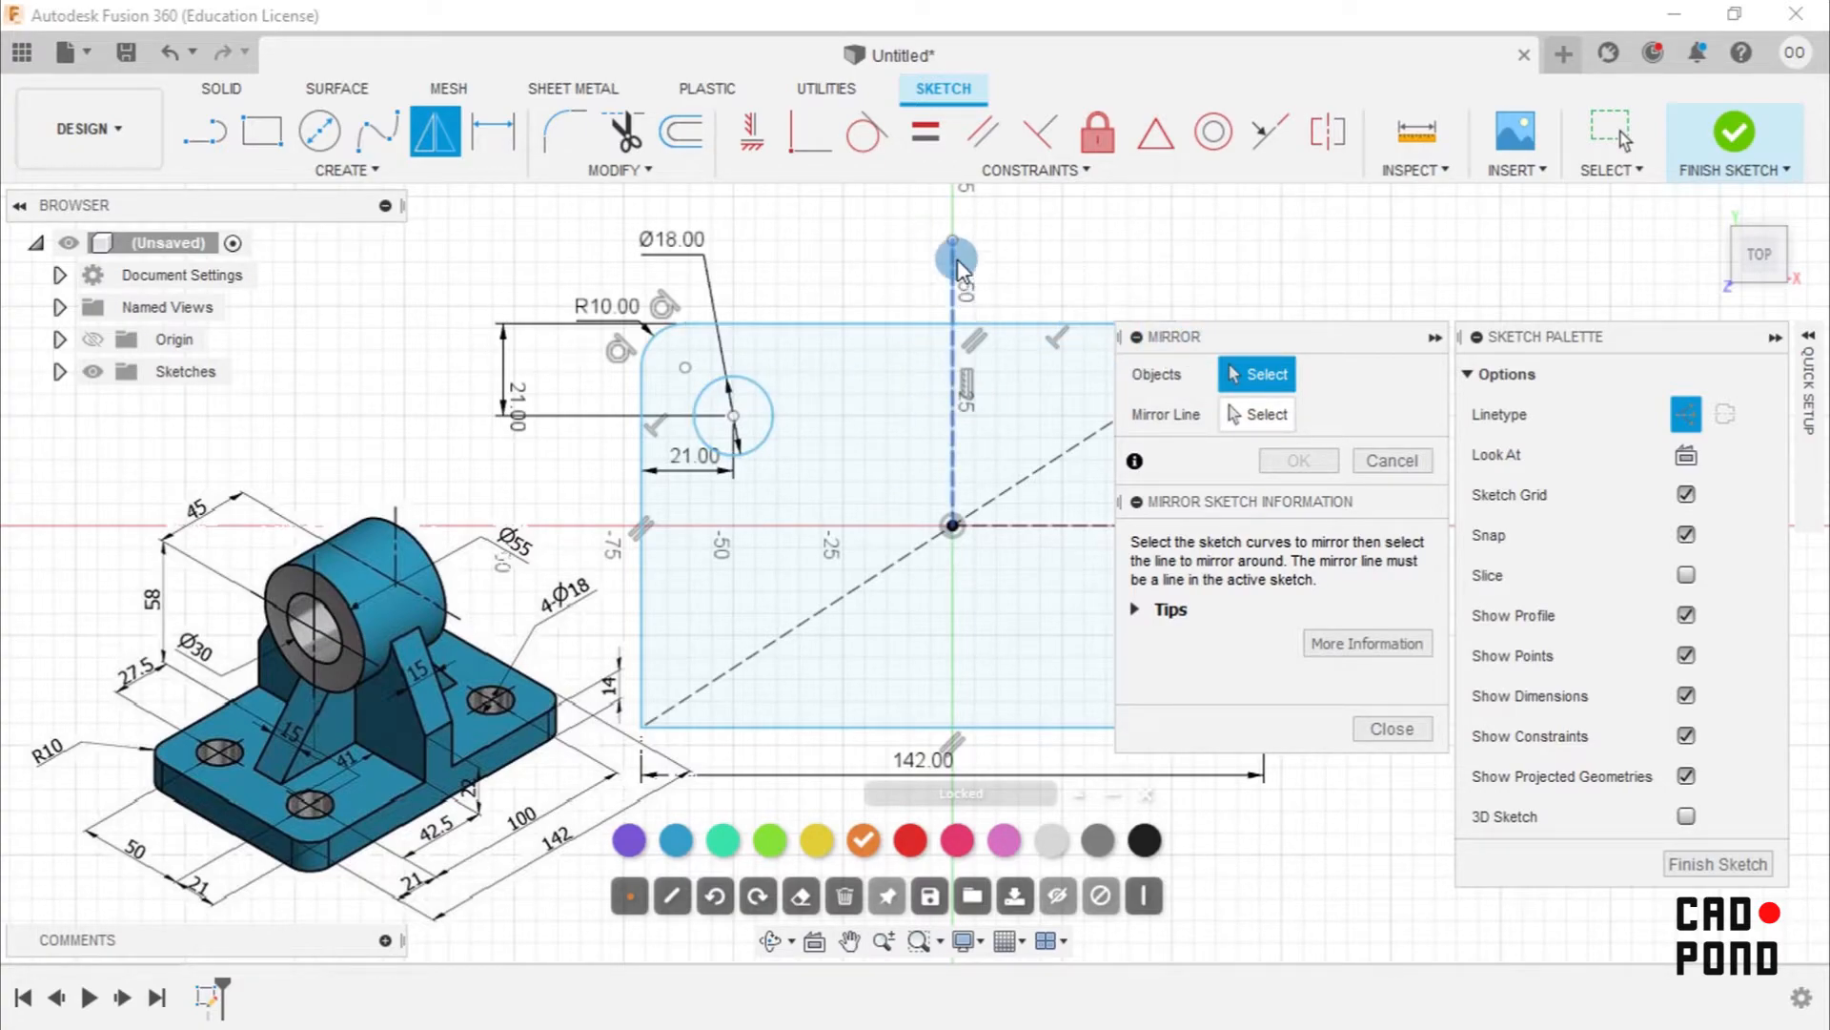
click(768, 408)
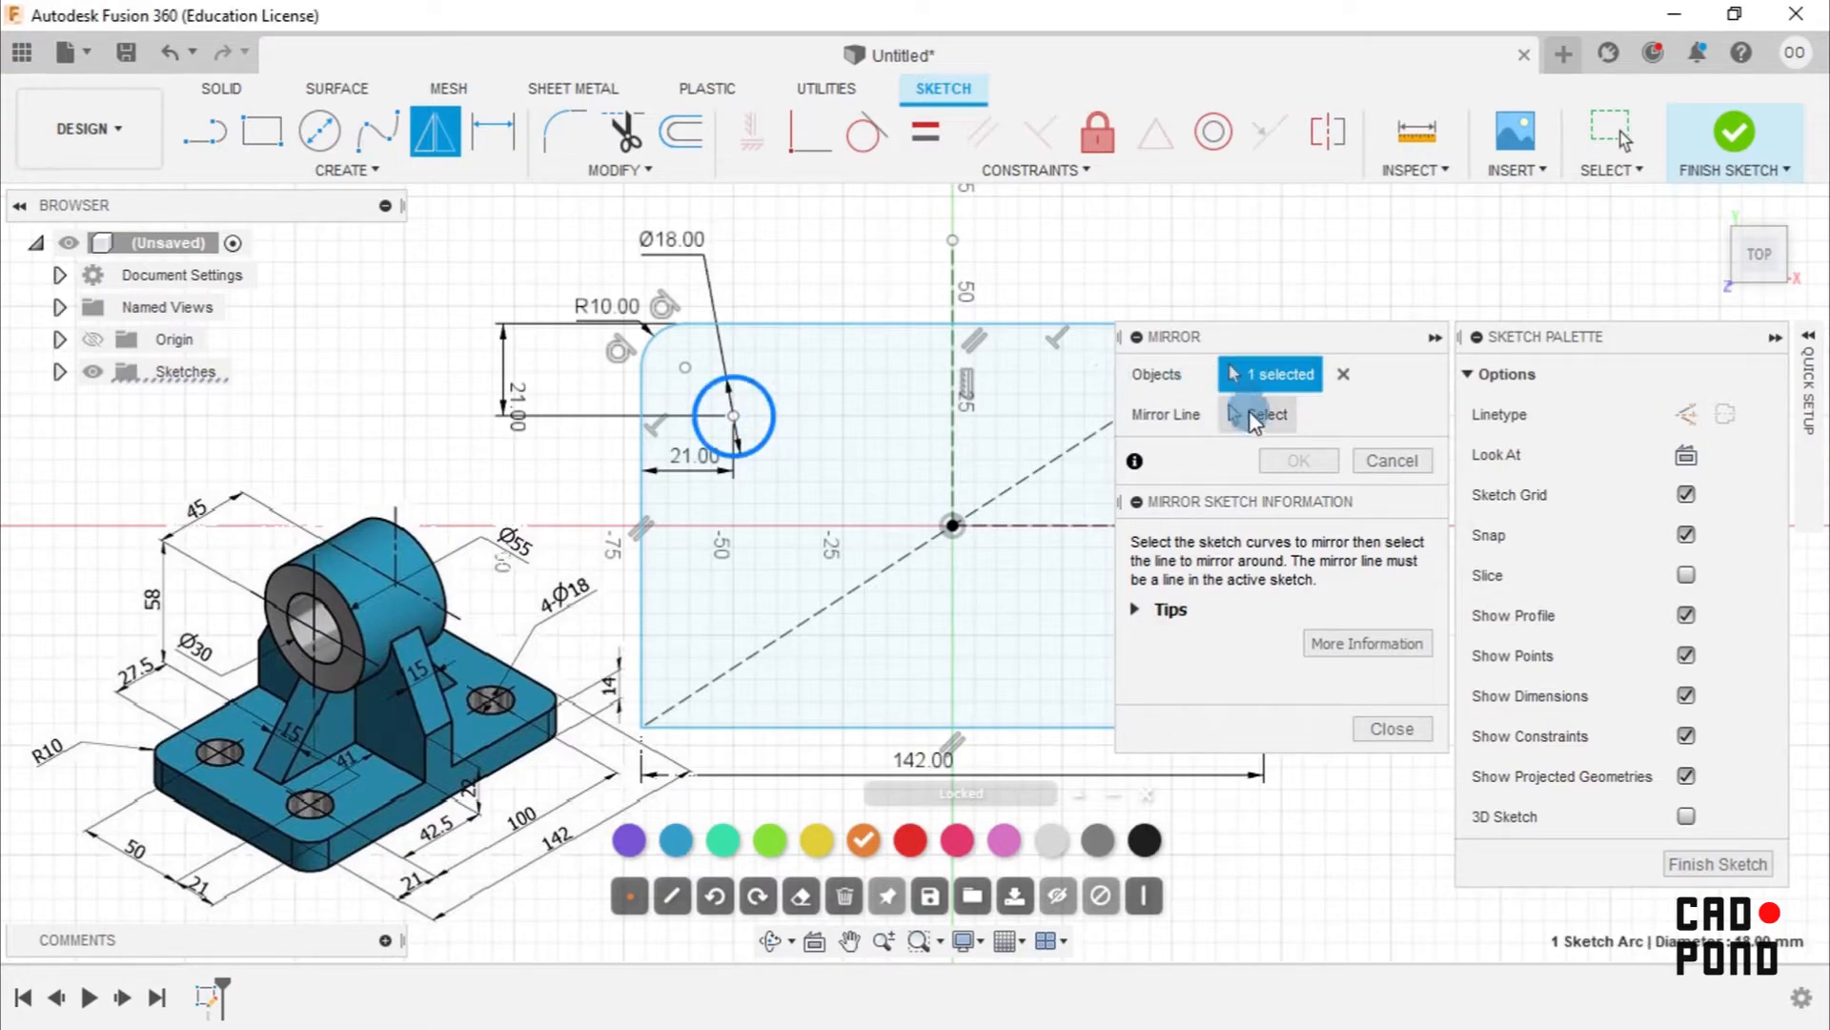
click(950, 272)
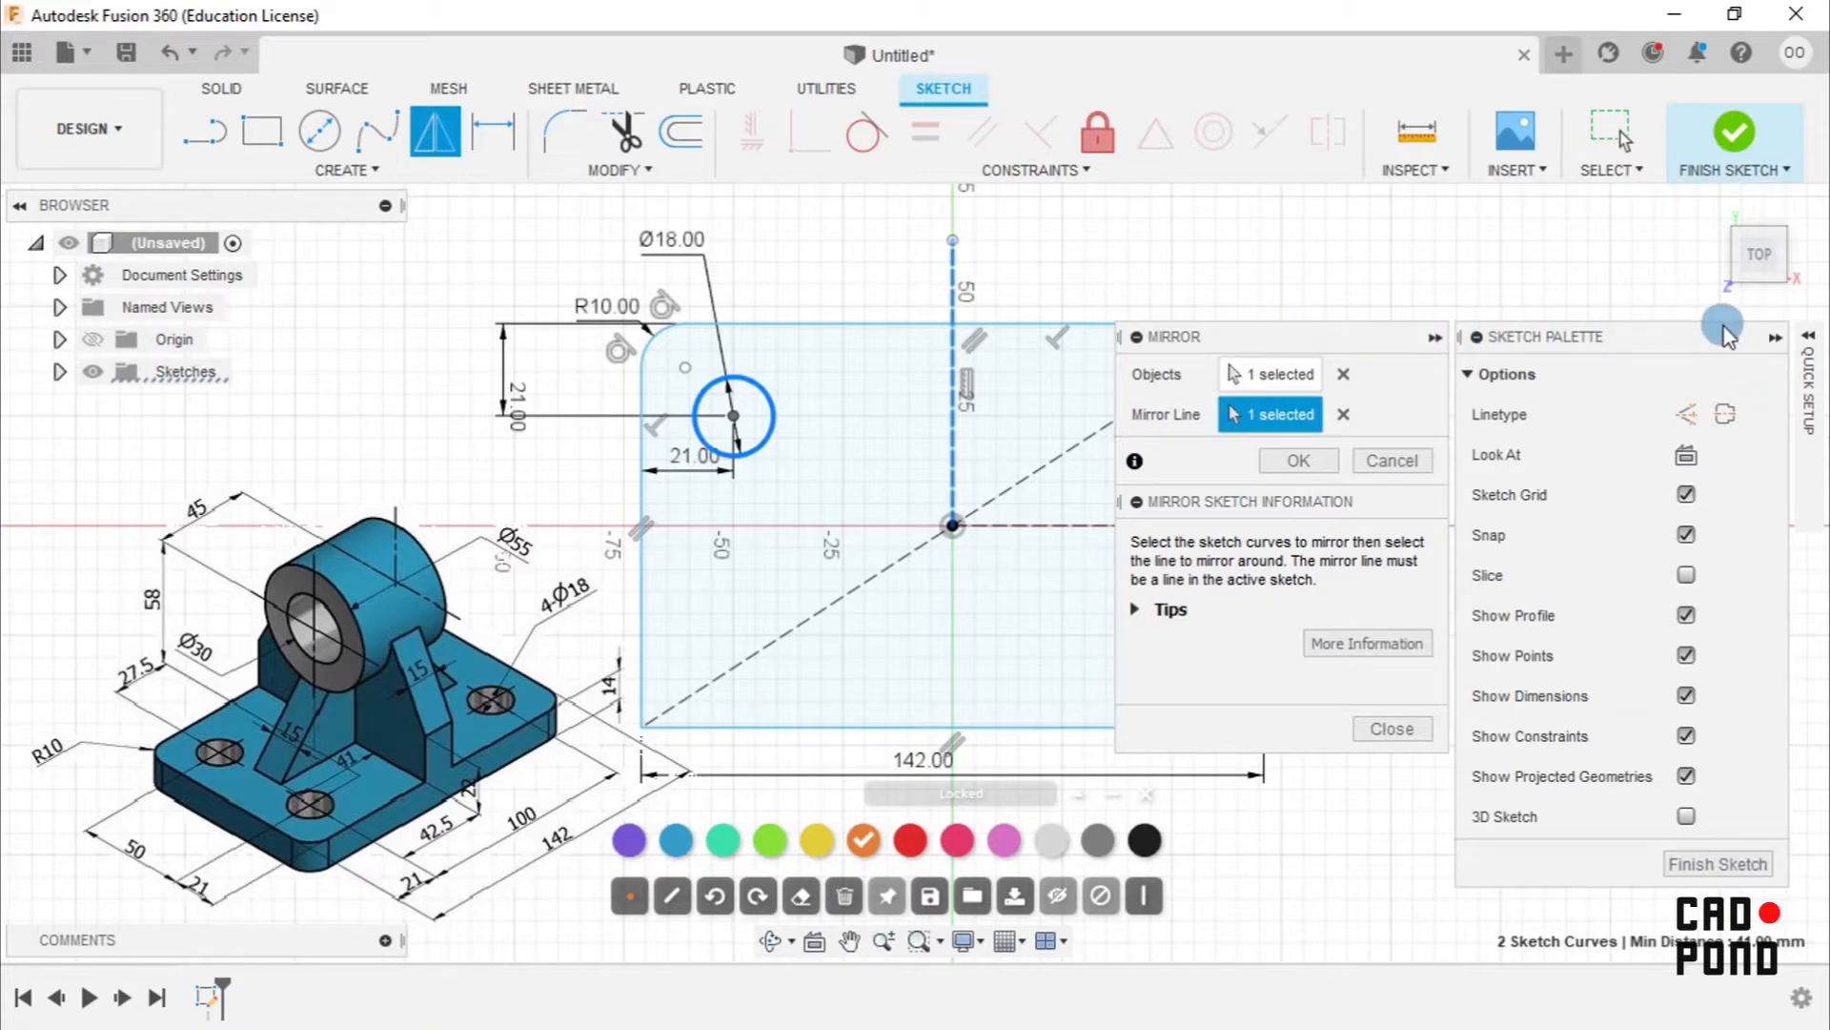
click(1773, 349)
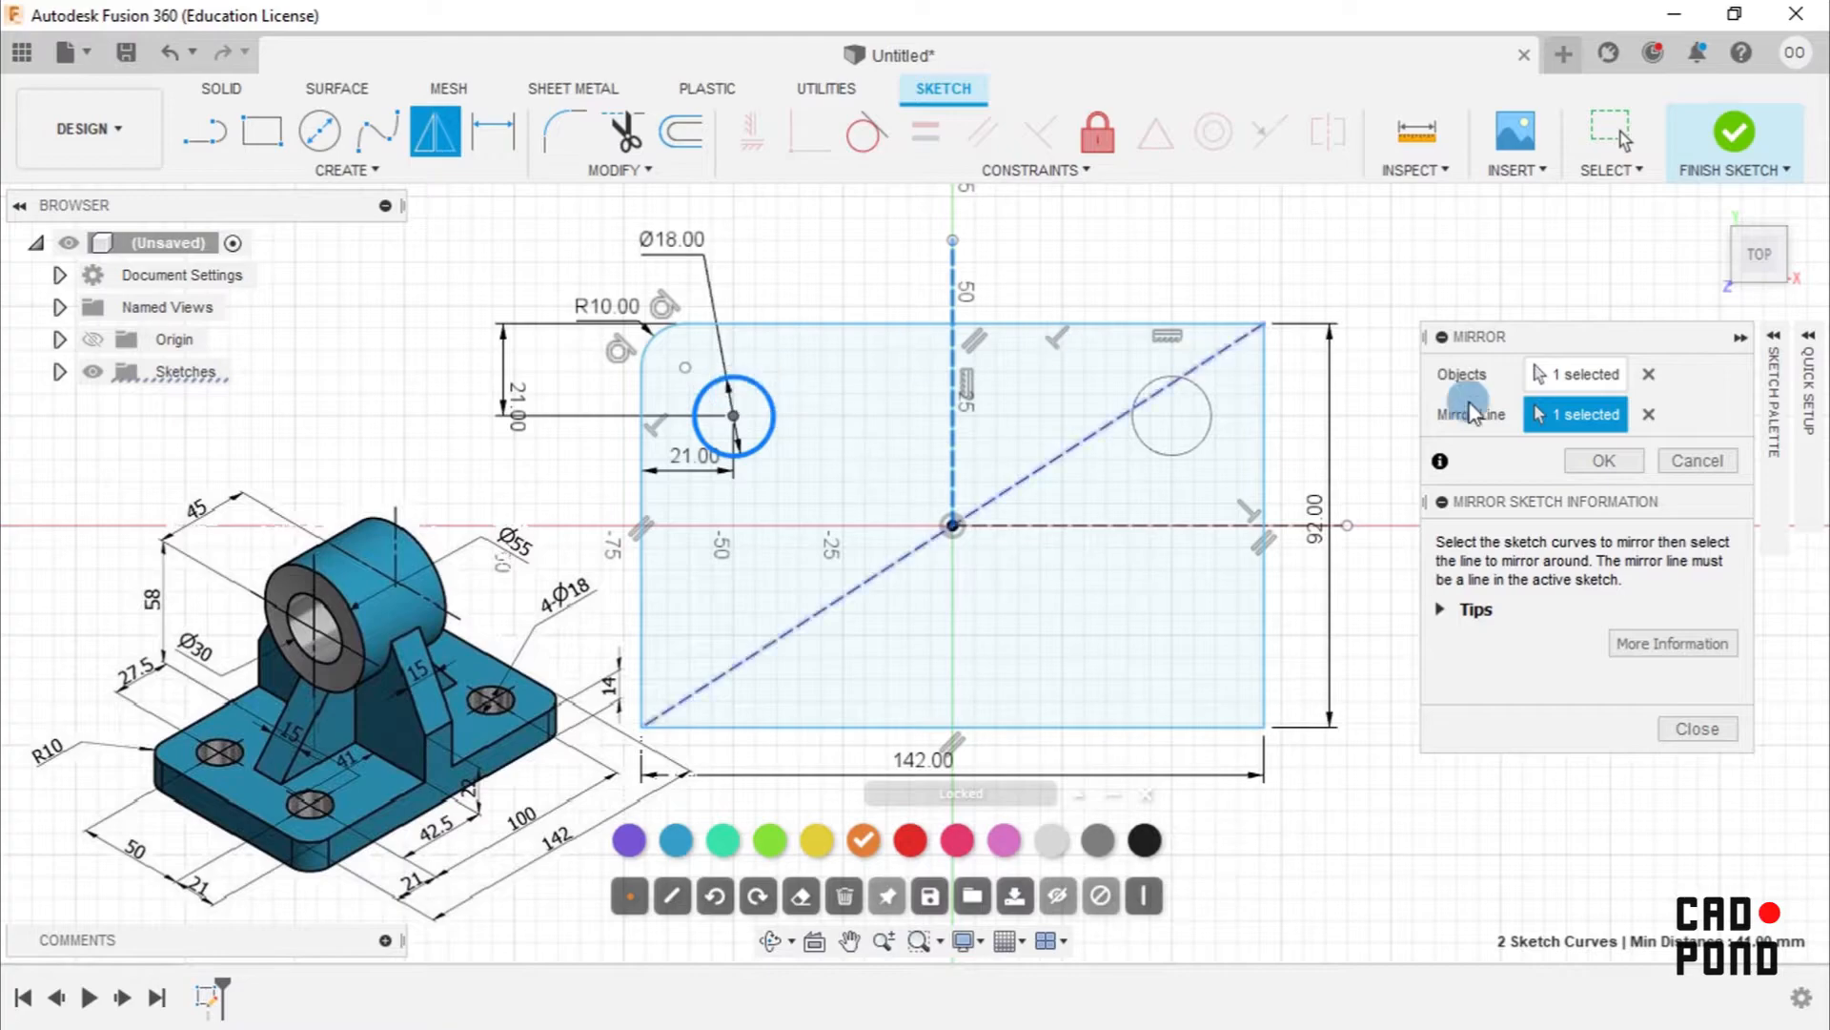
click(1607, 463)
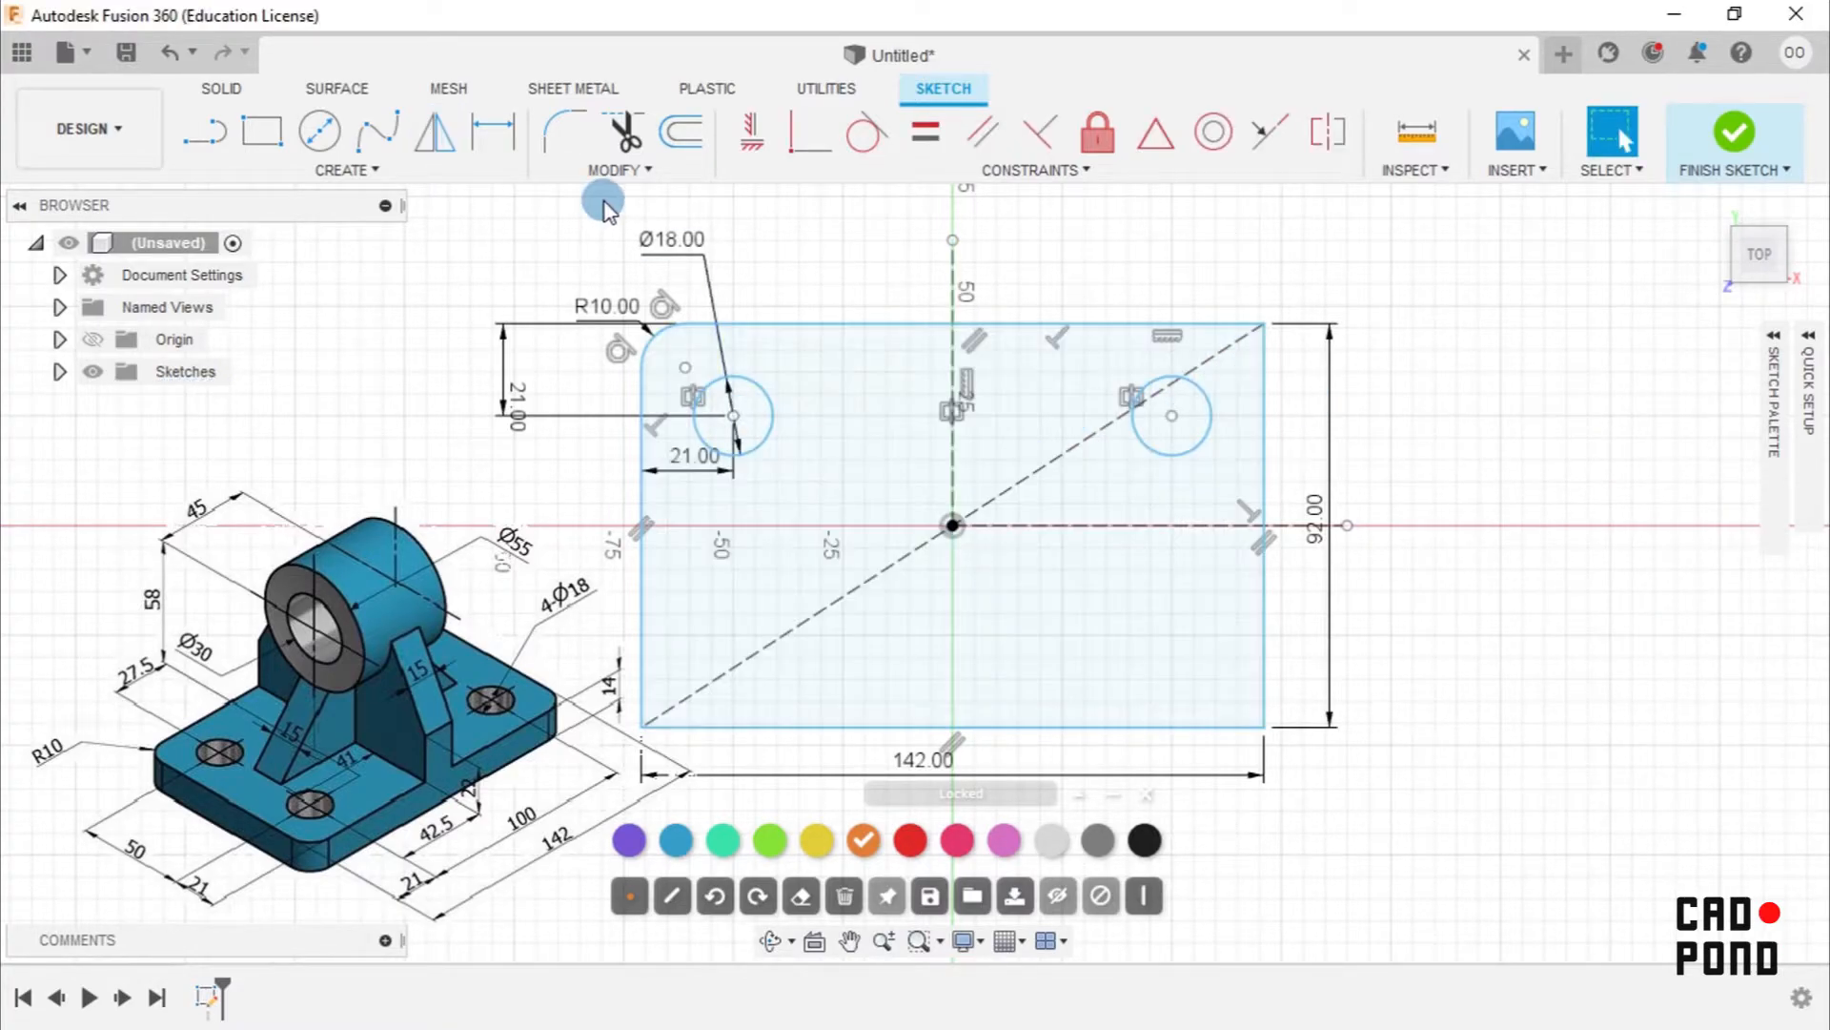
Mirror both upper circles across the horizontal construction line.
click(448, 157)
click(760, 386)
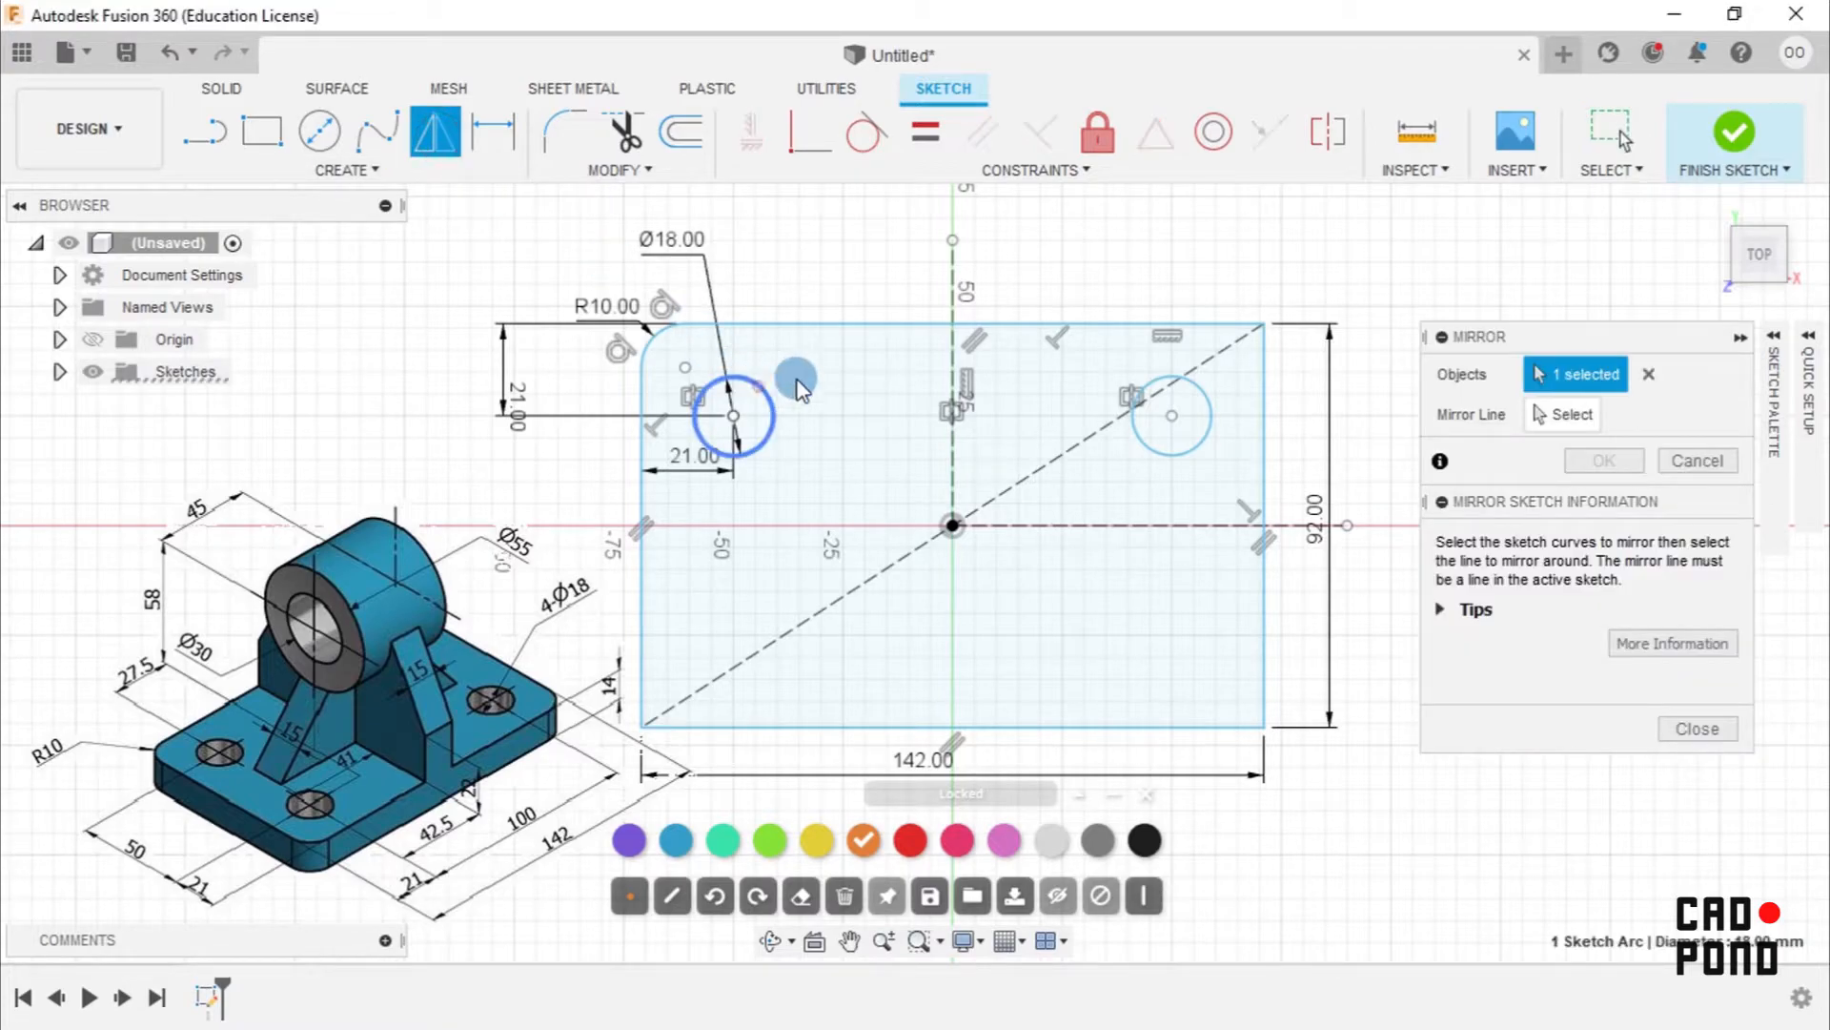
click(1160, 380)
click(1597, 416)
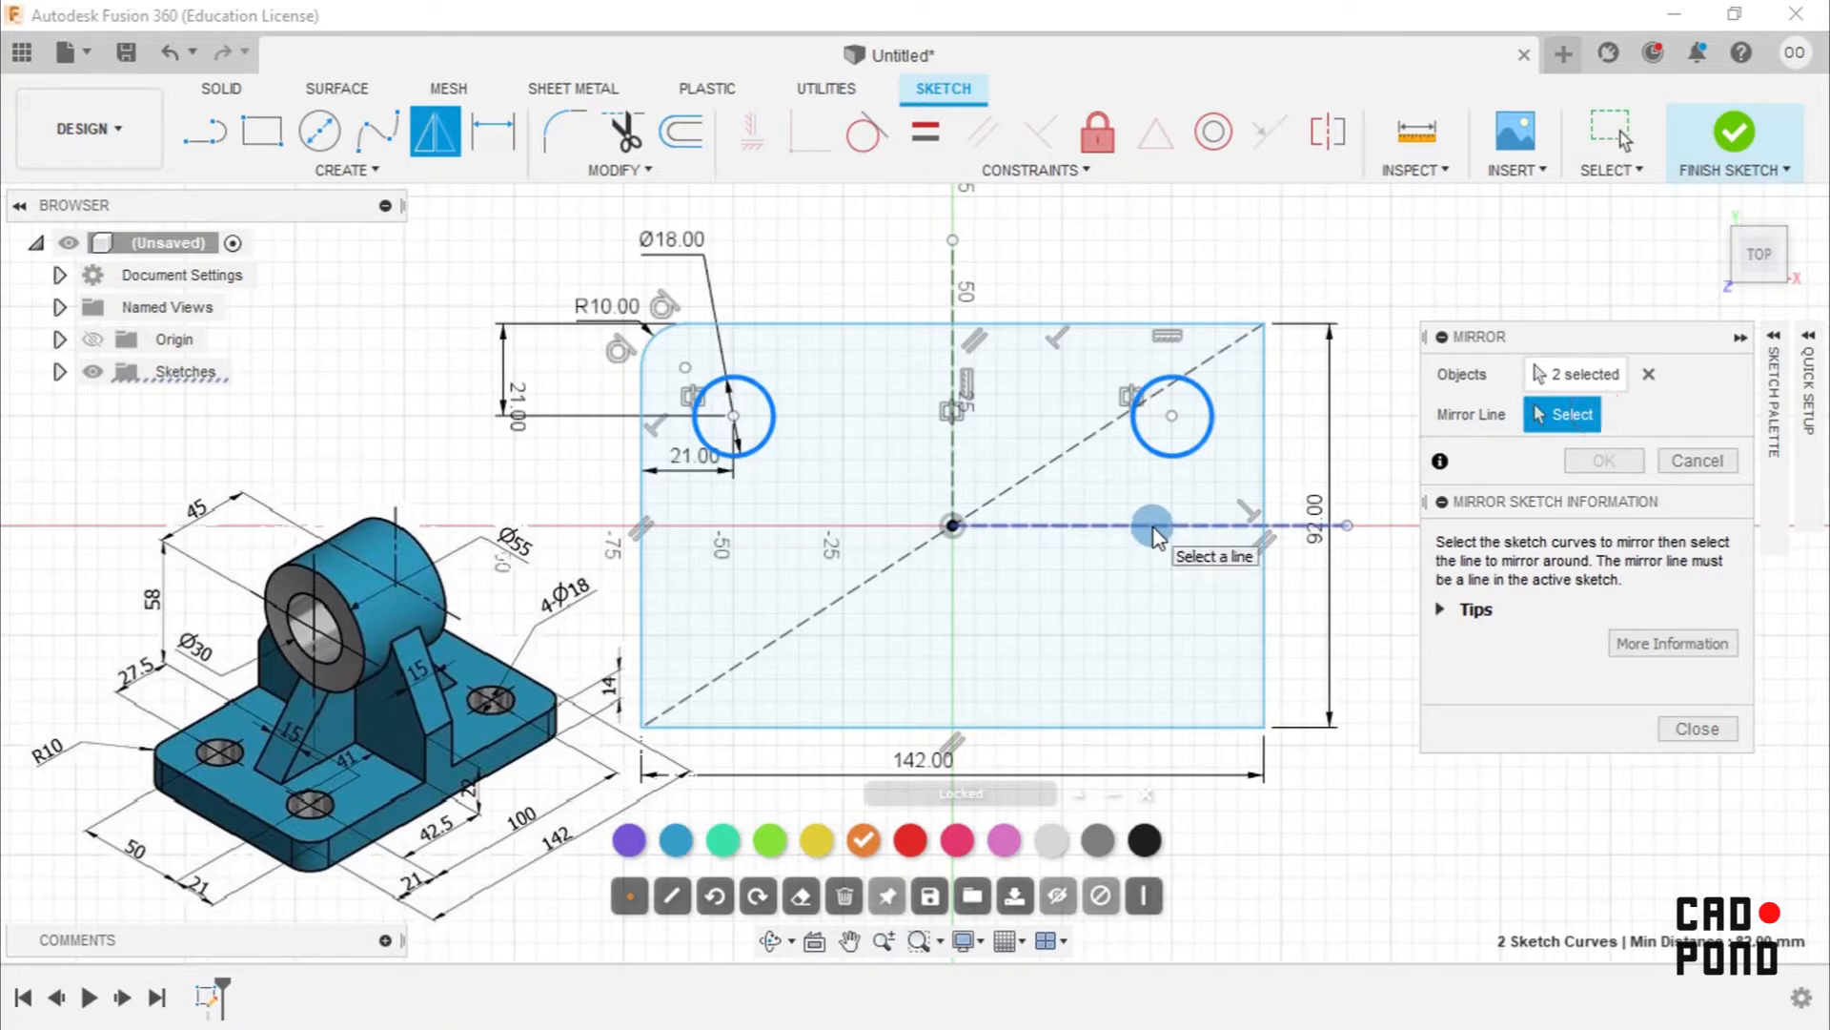
click(1155, 533)
click(1679, 641)
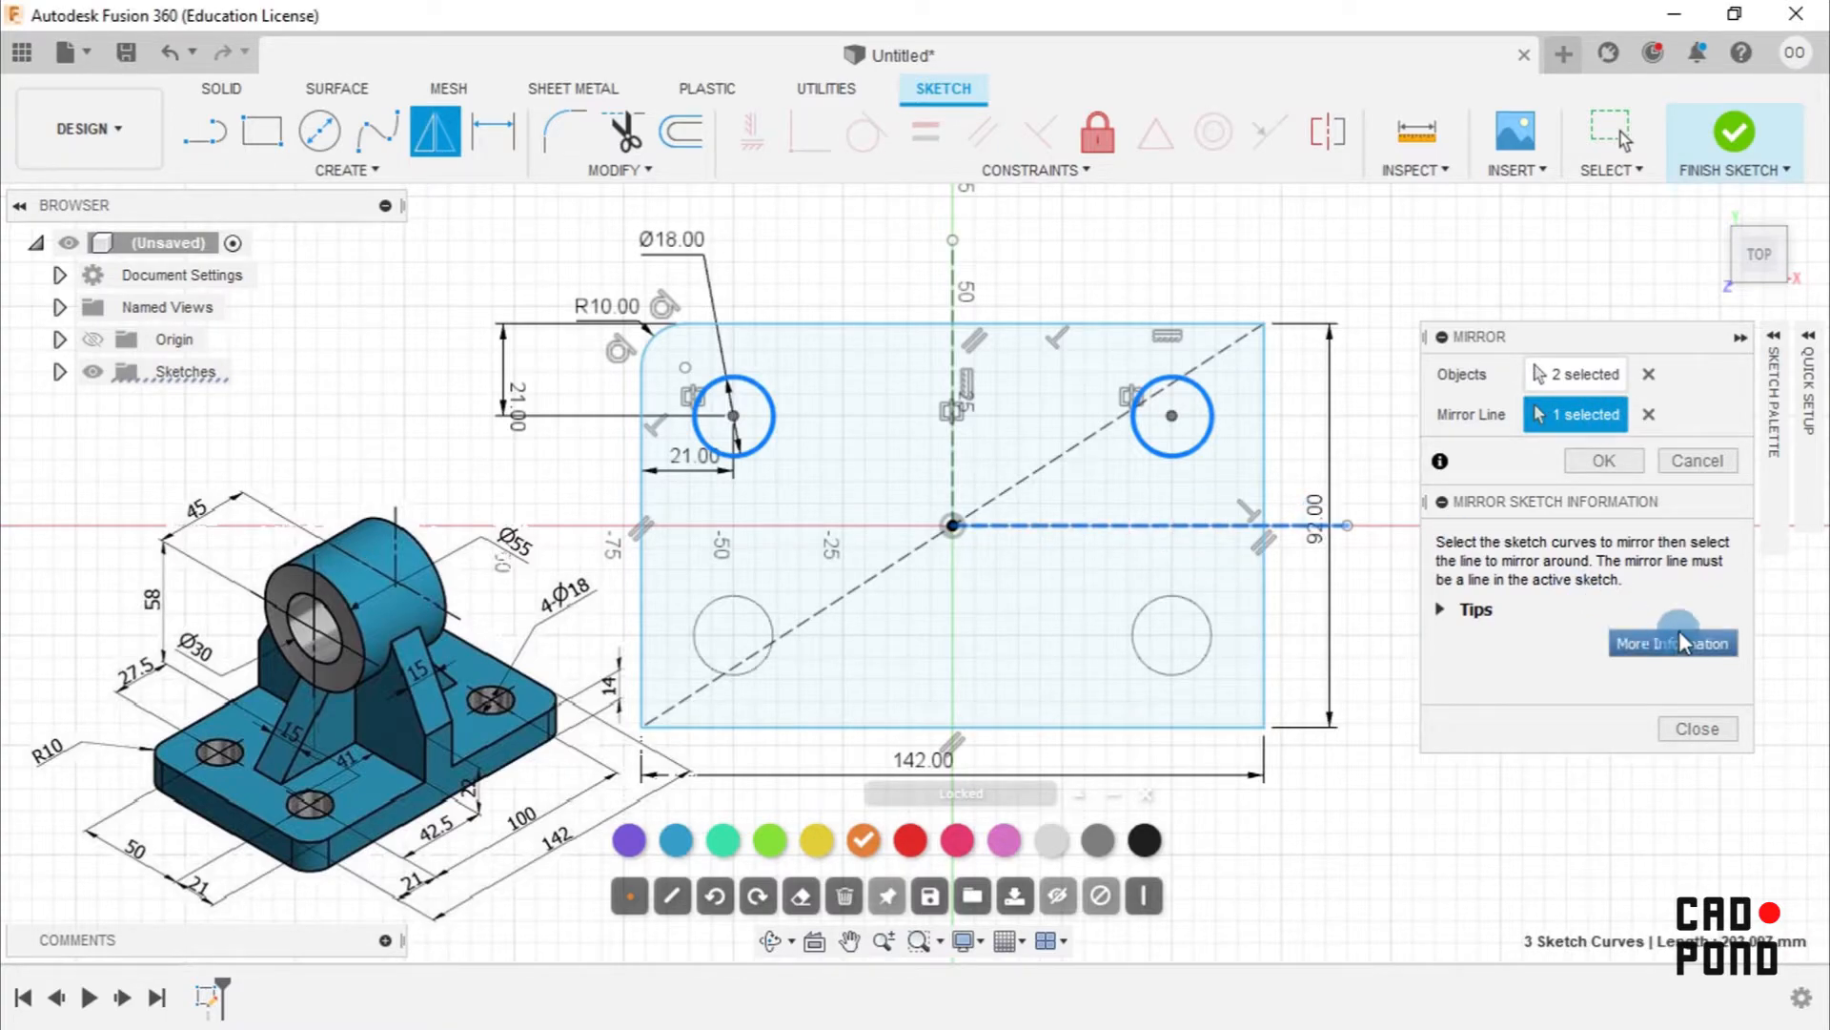
click(1604, 460)
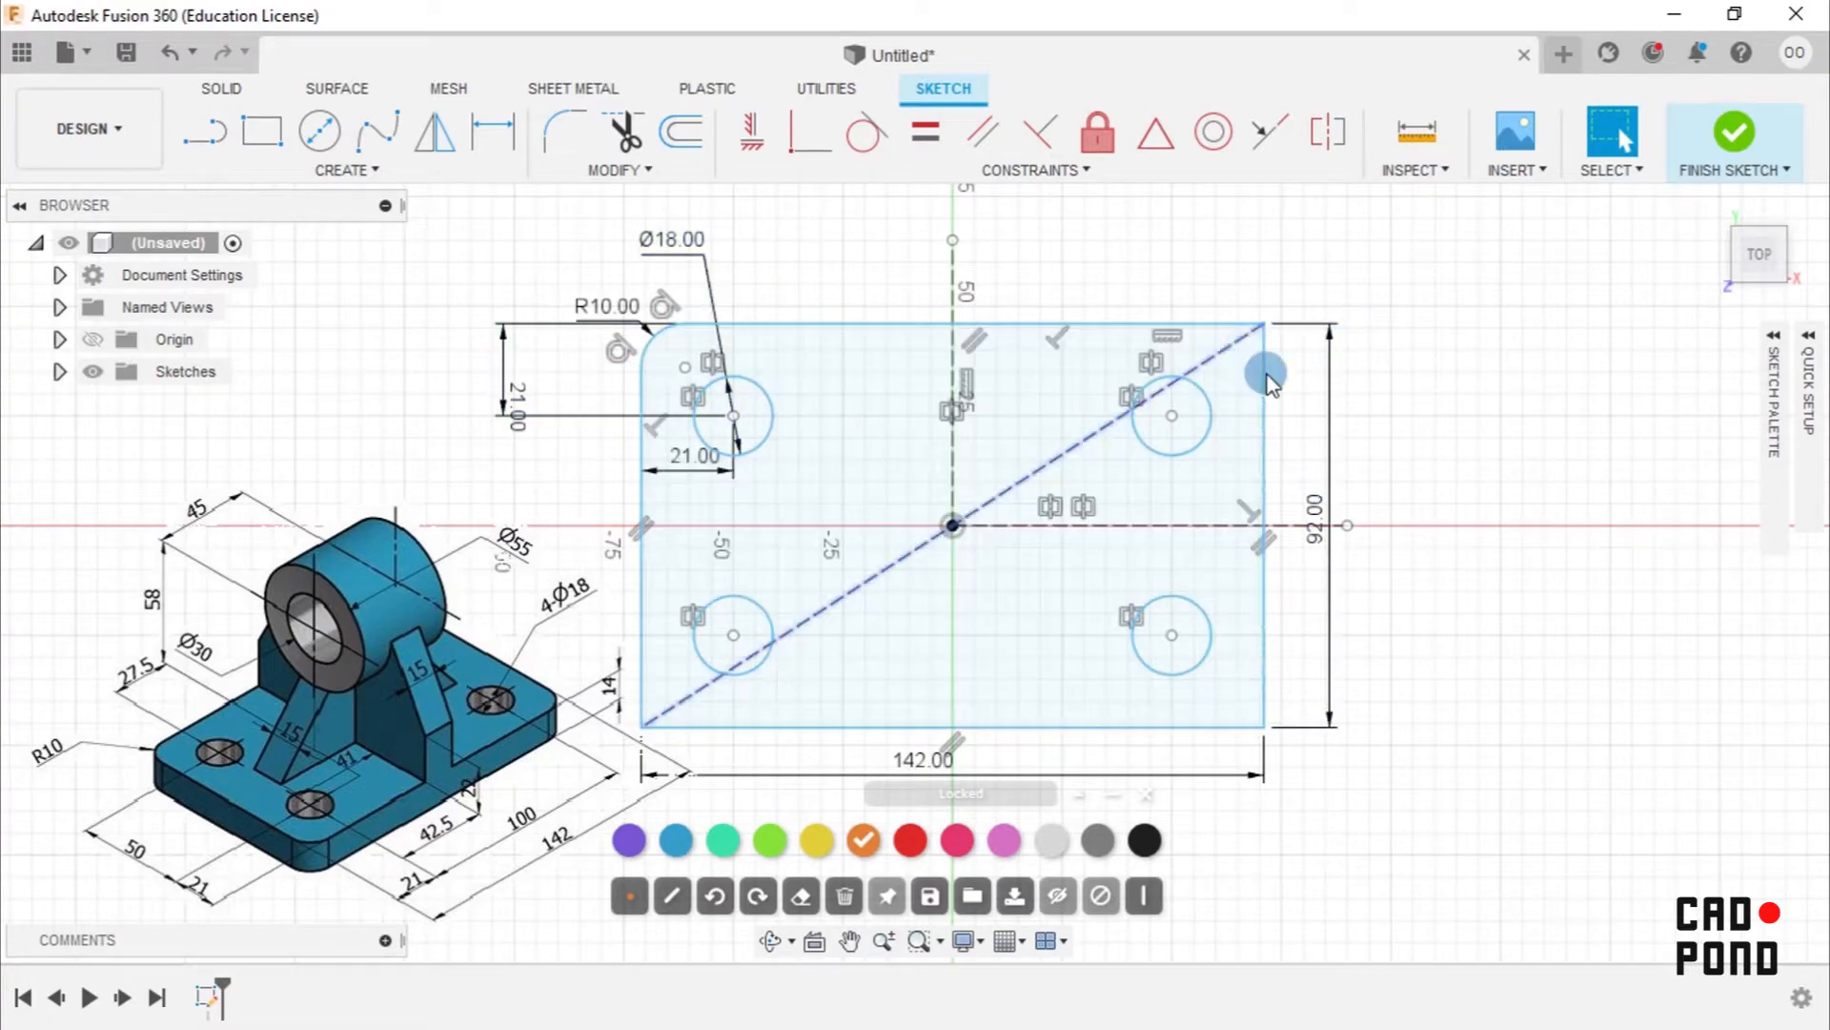
Fillet the upper-right corner of the plate rectangle with a 10 mm radius.
click(563, 132)
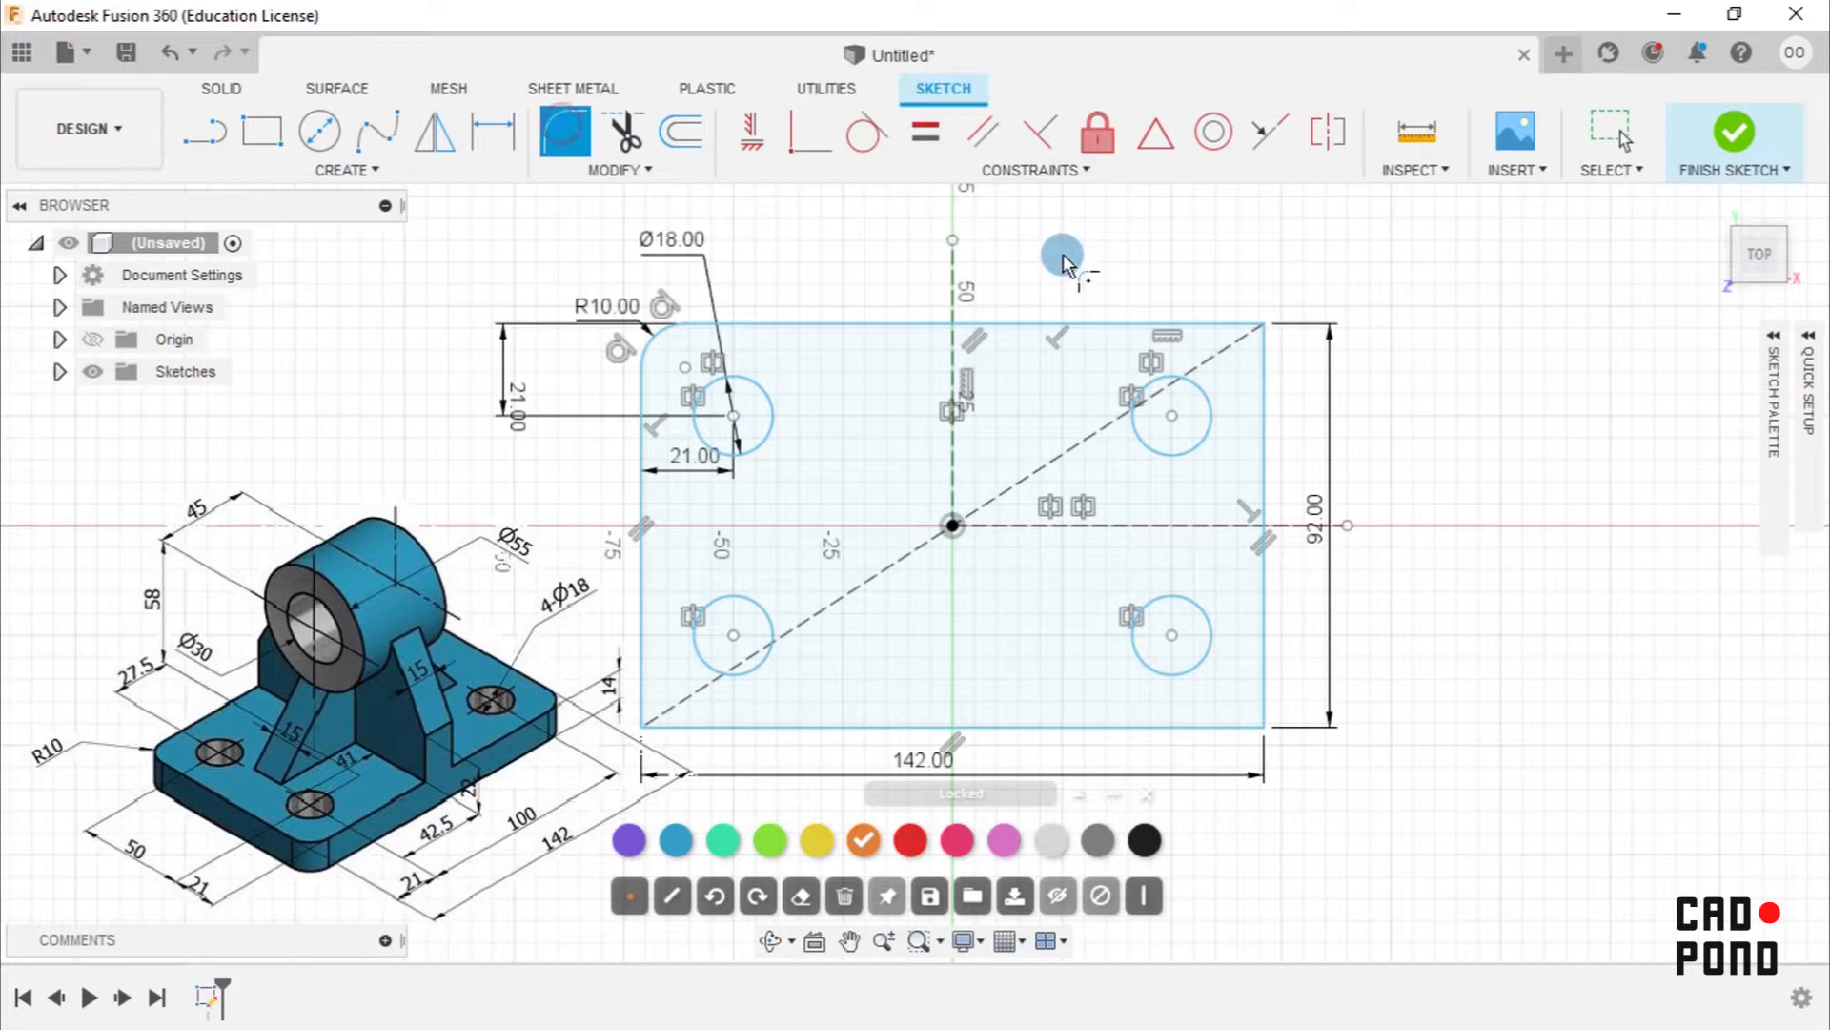
click(1197, 325)
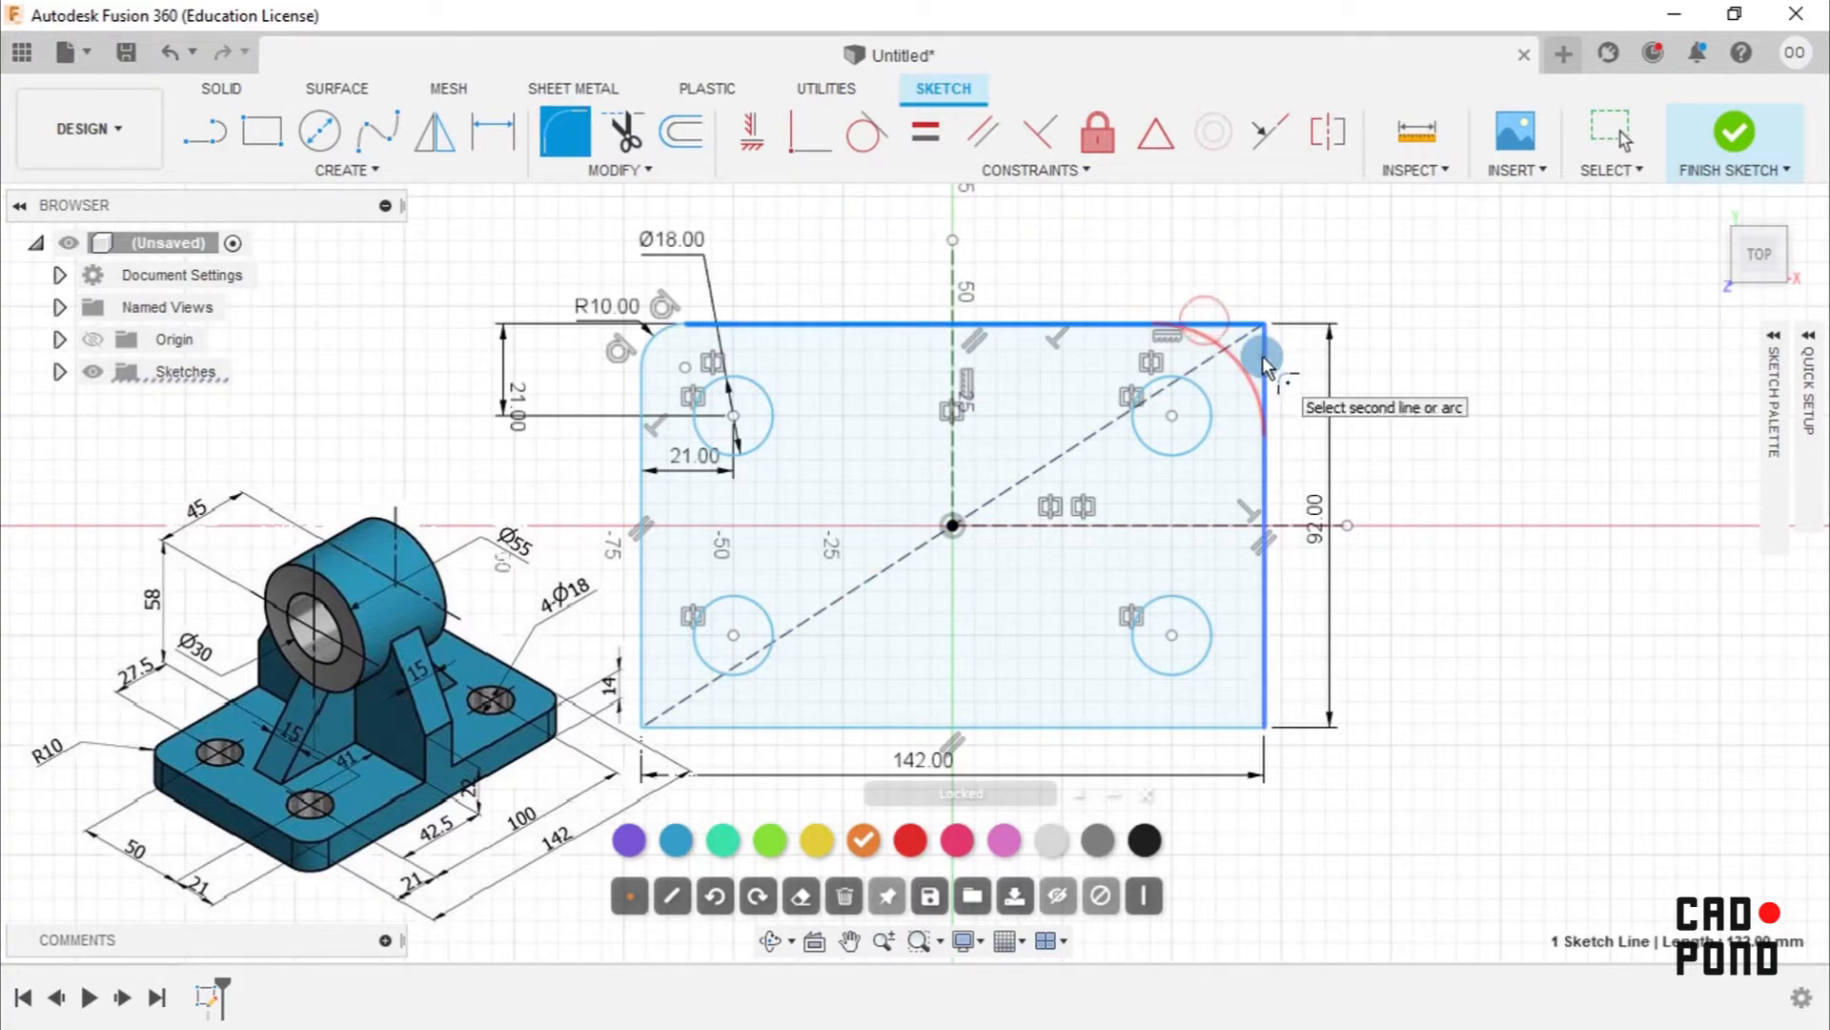
click(1264, 415)
text(25)
key(Return)
text(10)
key(Return)
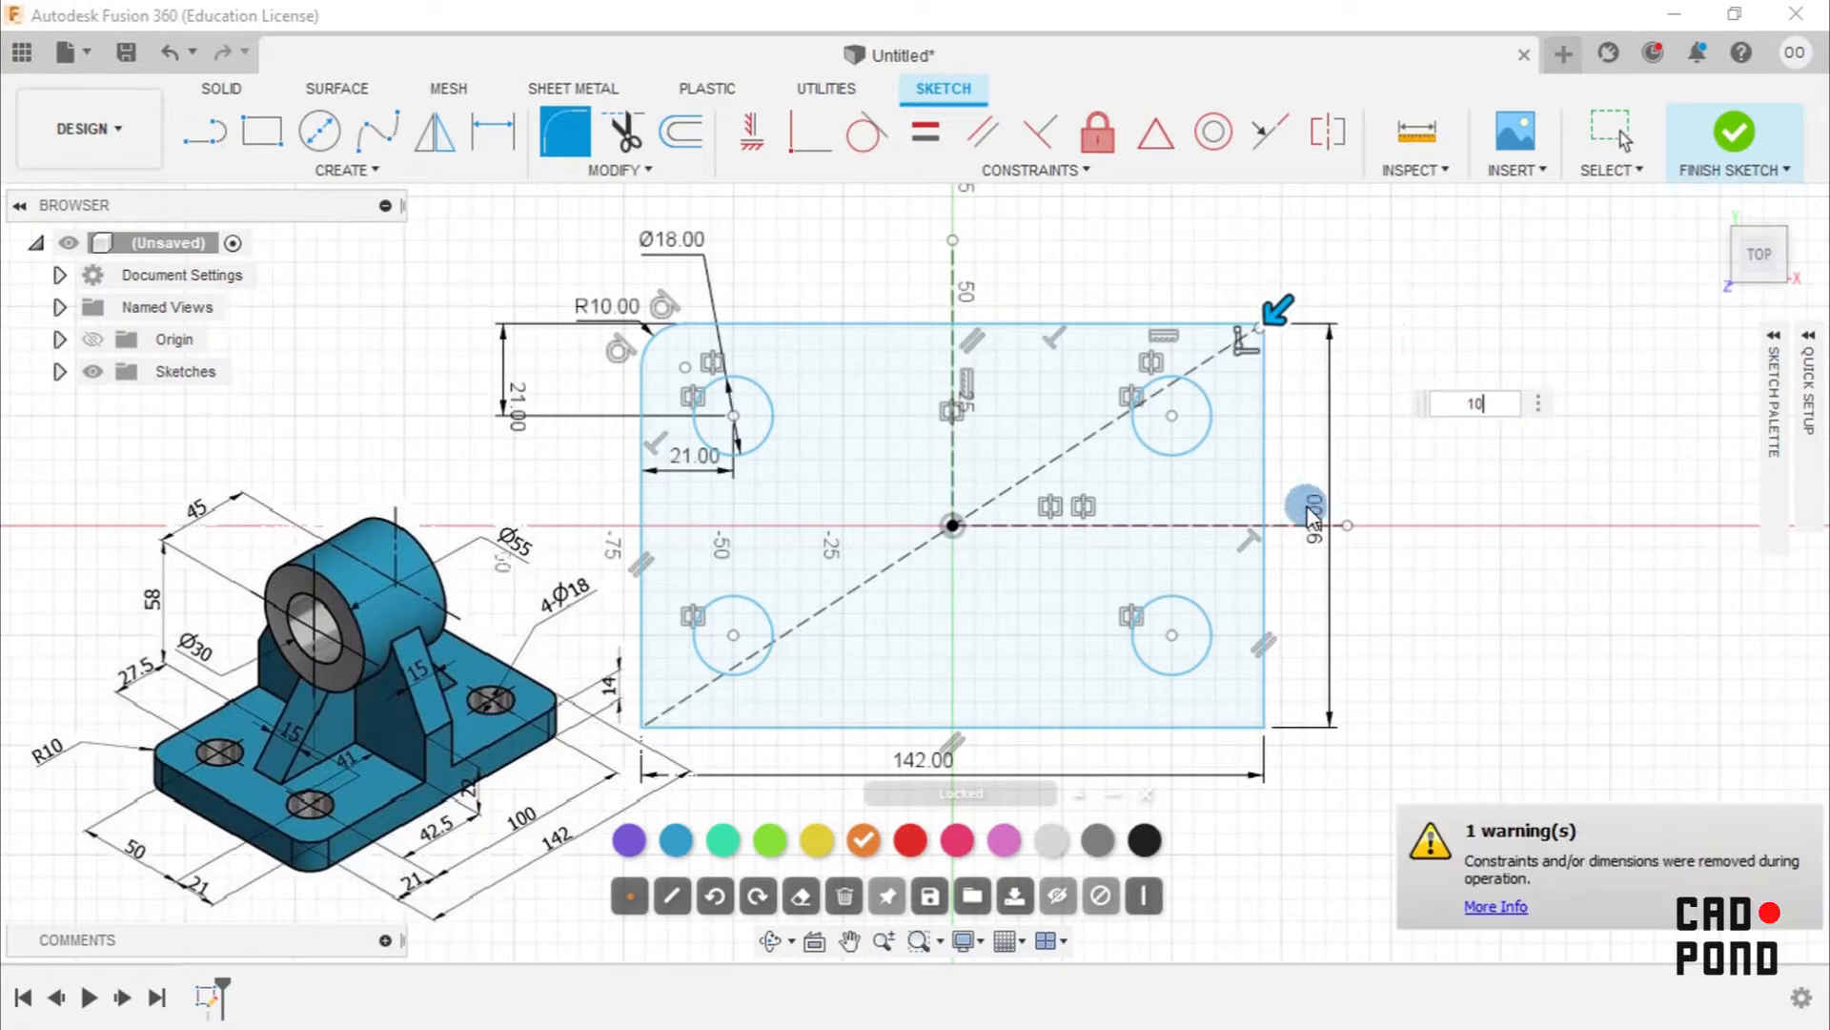
key(Escape)
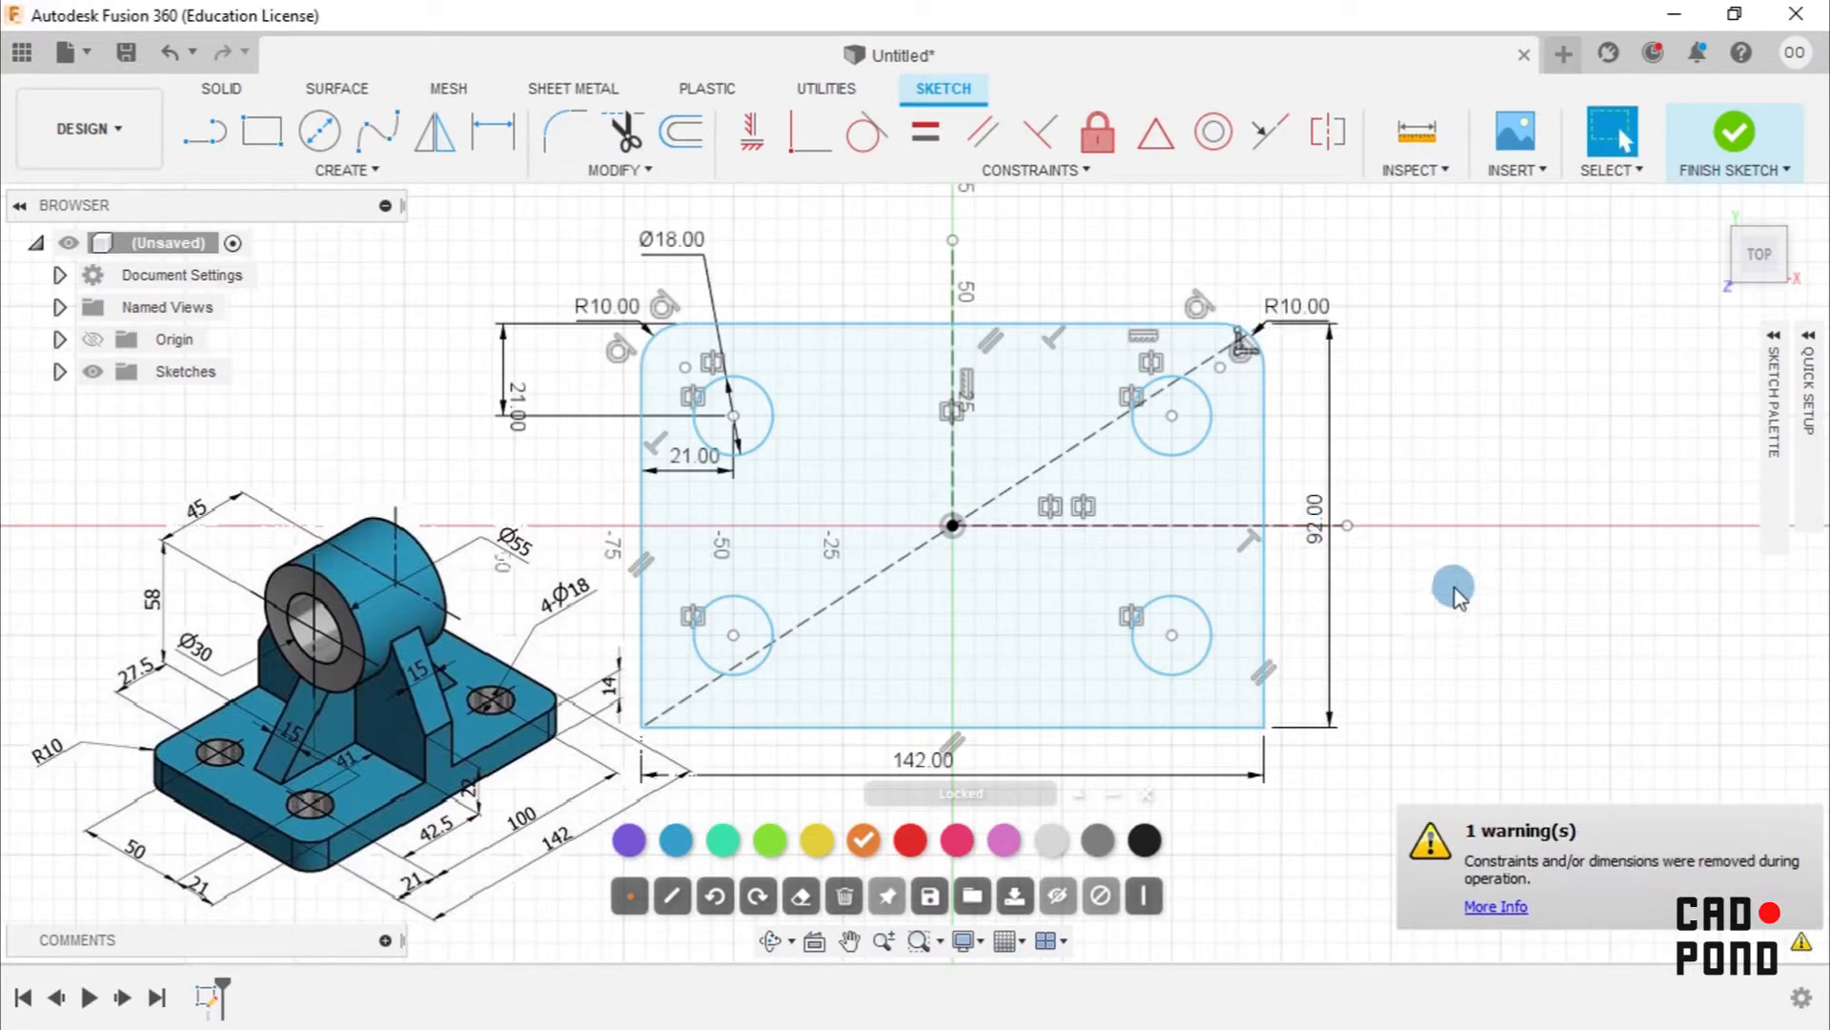
Round the plate outline's lower-right corner with a 10 mm sketch fillet.
right_drag(1462, 551, 1427, 438)
click(1263, 696)
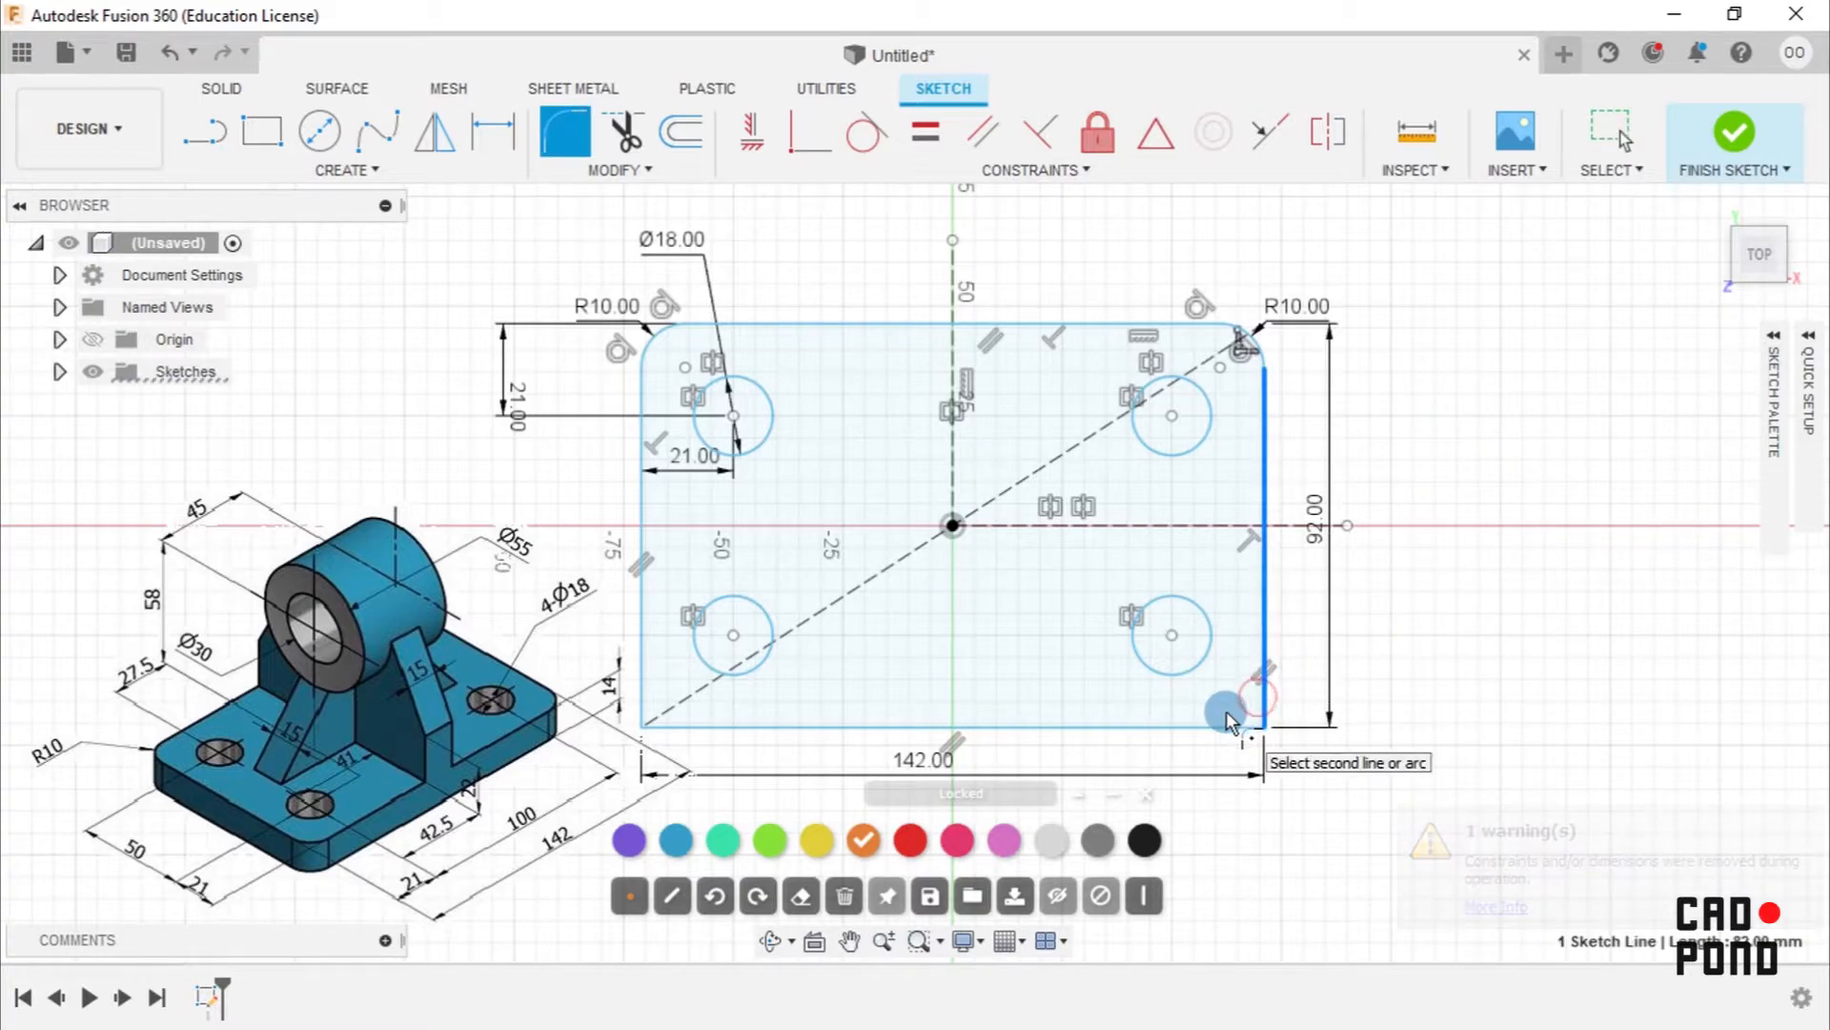
click(1224, 717)
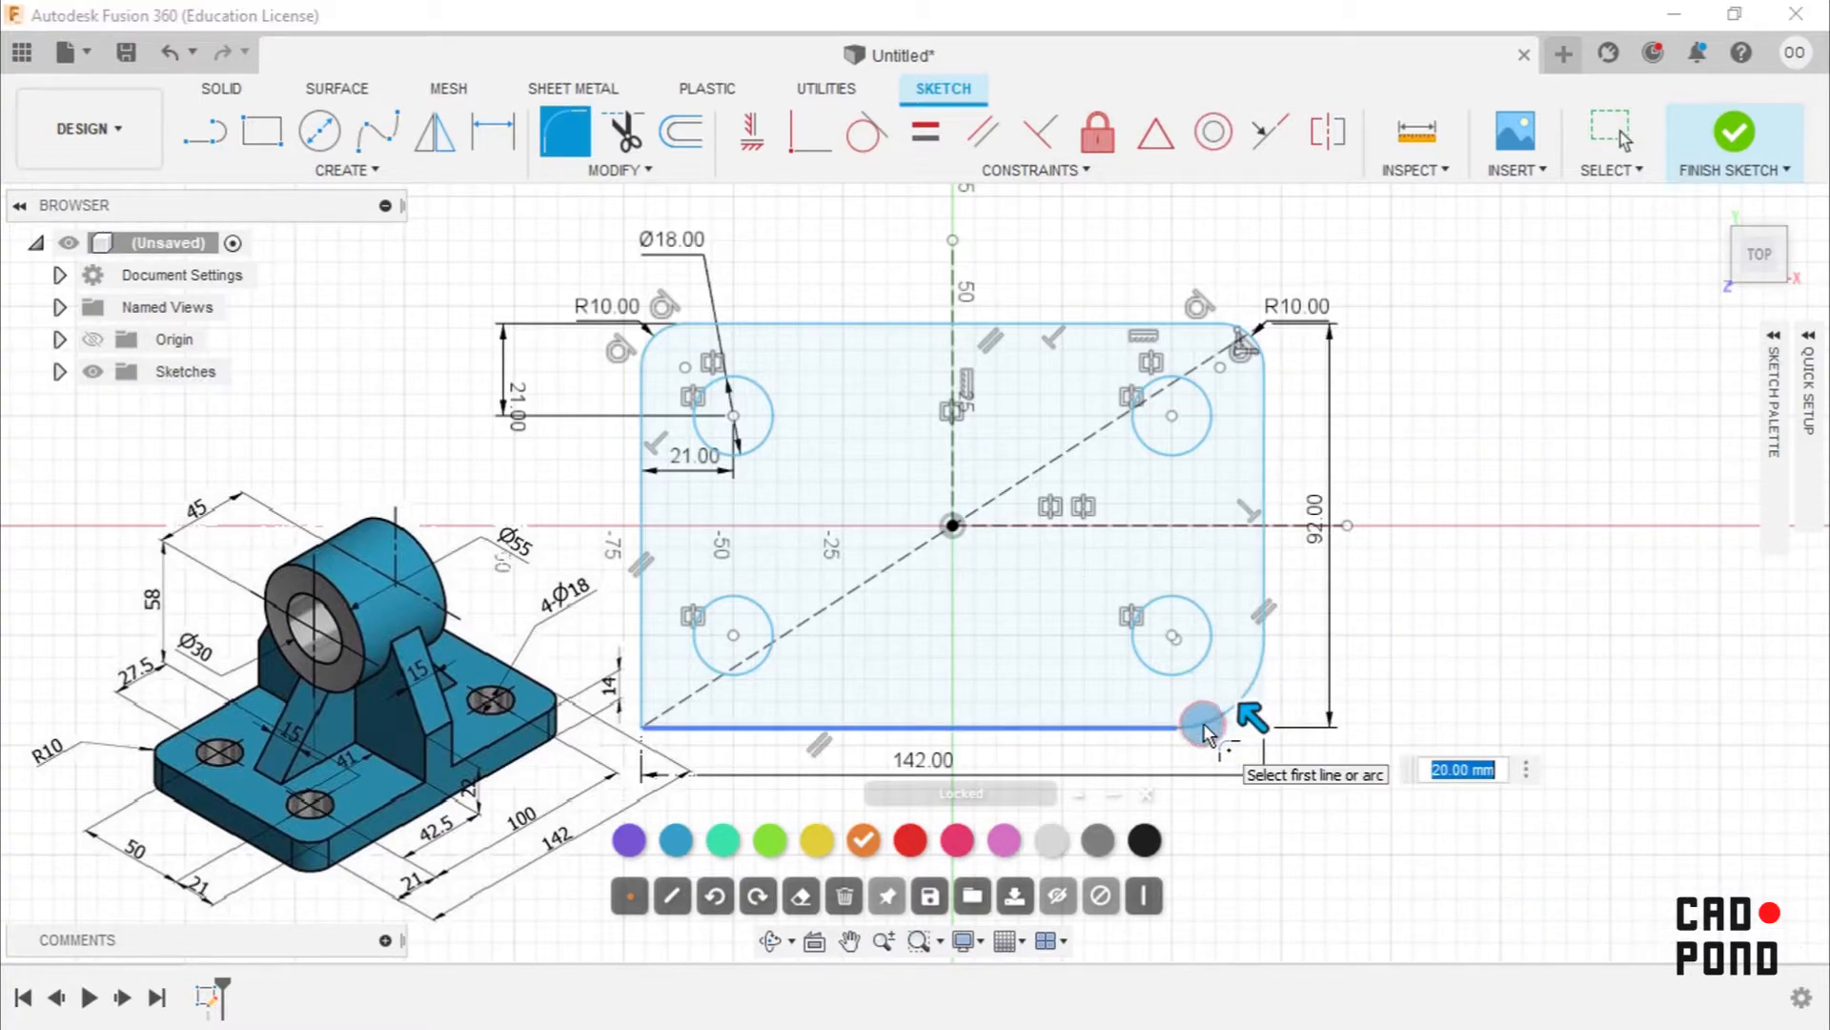
text(10)
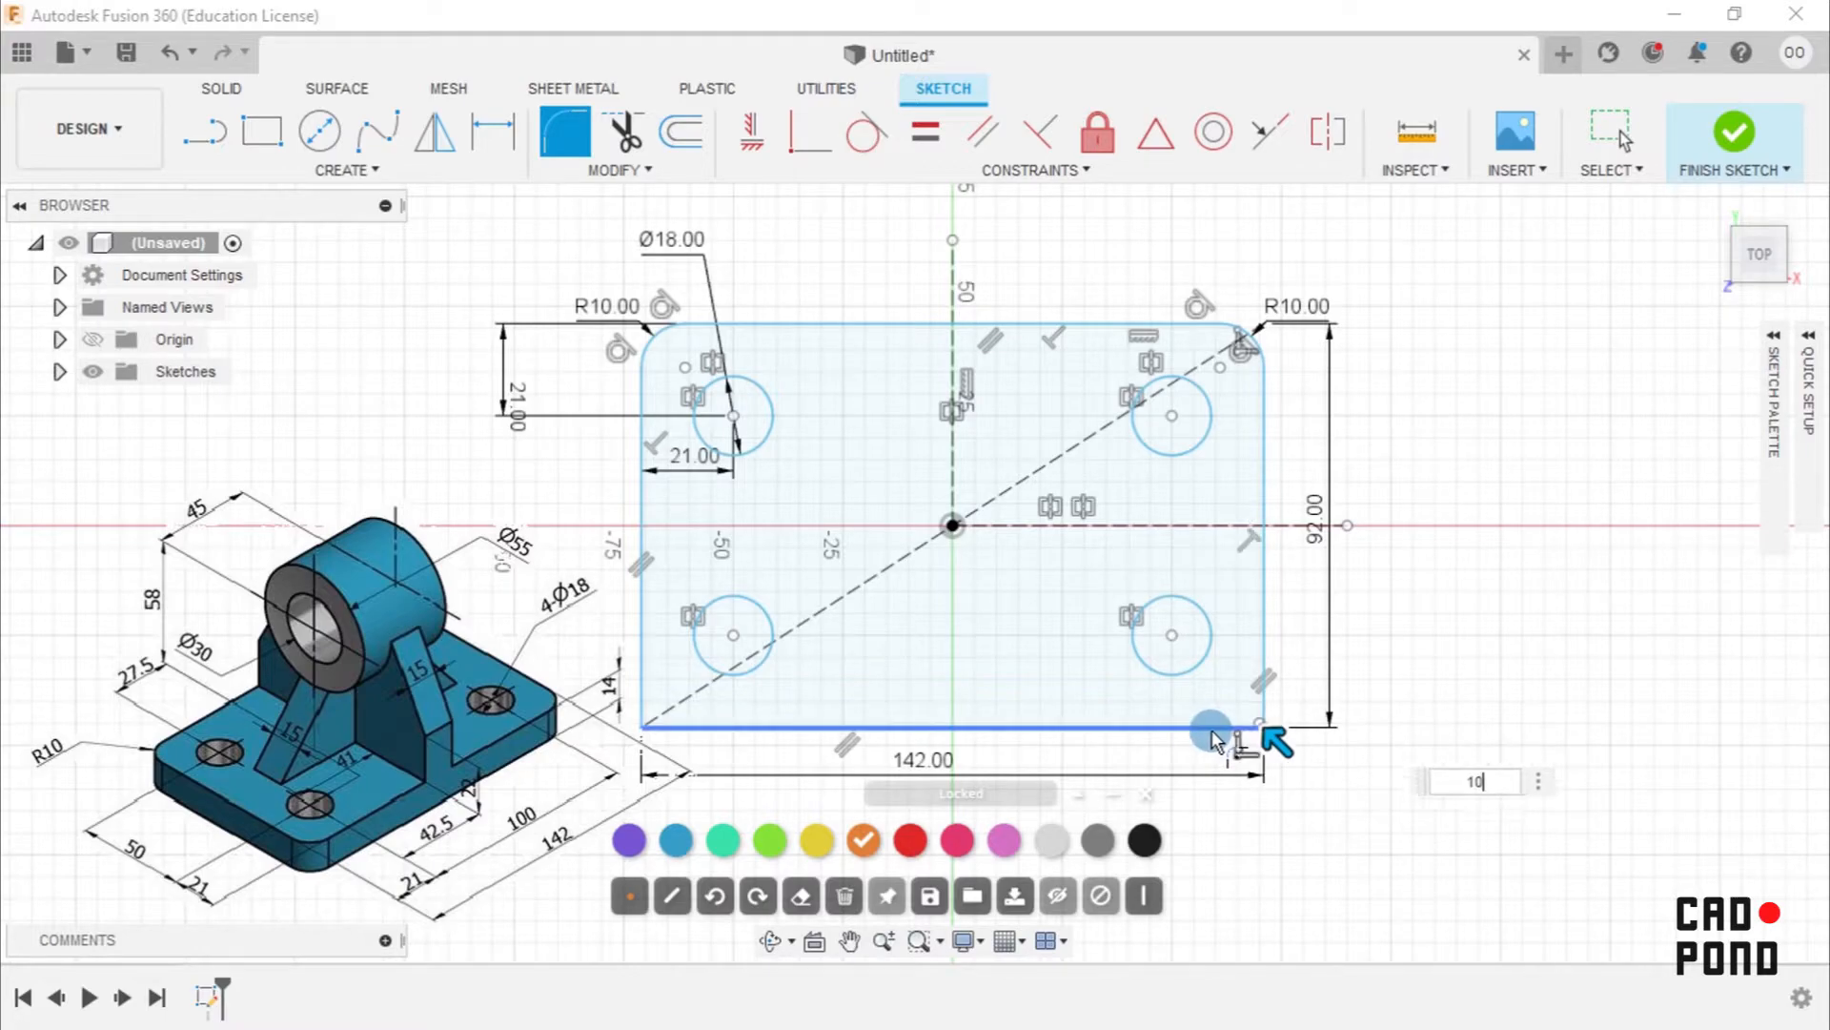
key(Return)
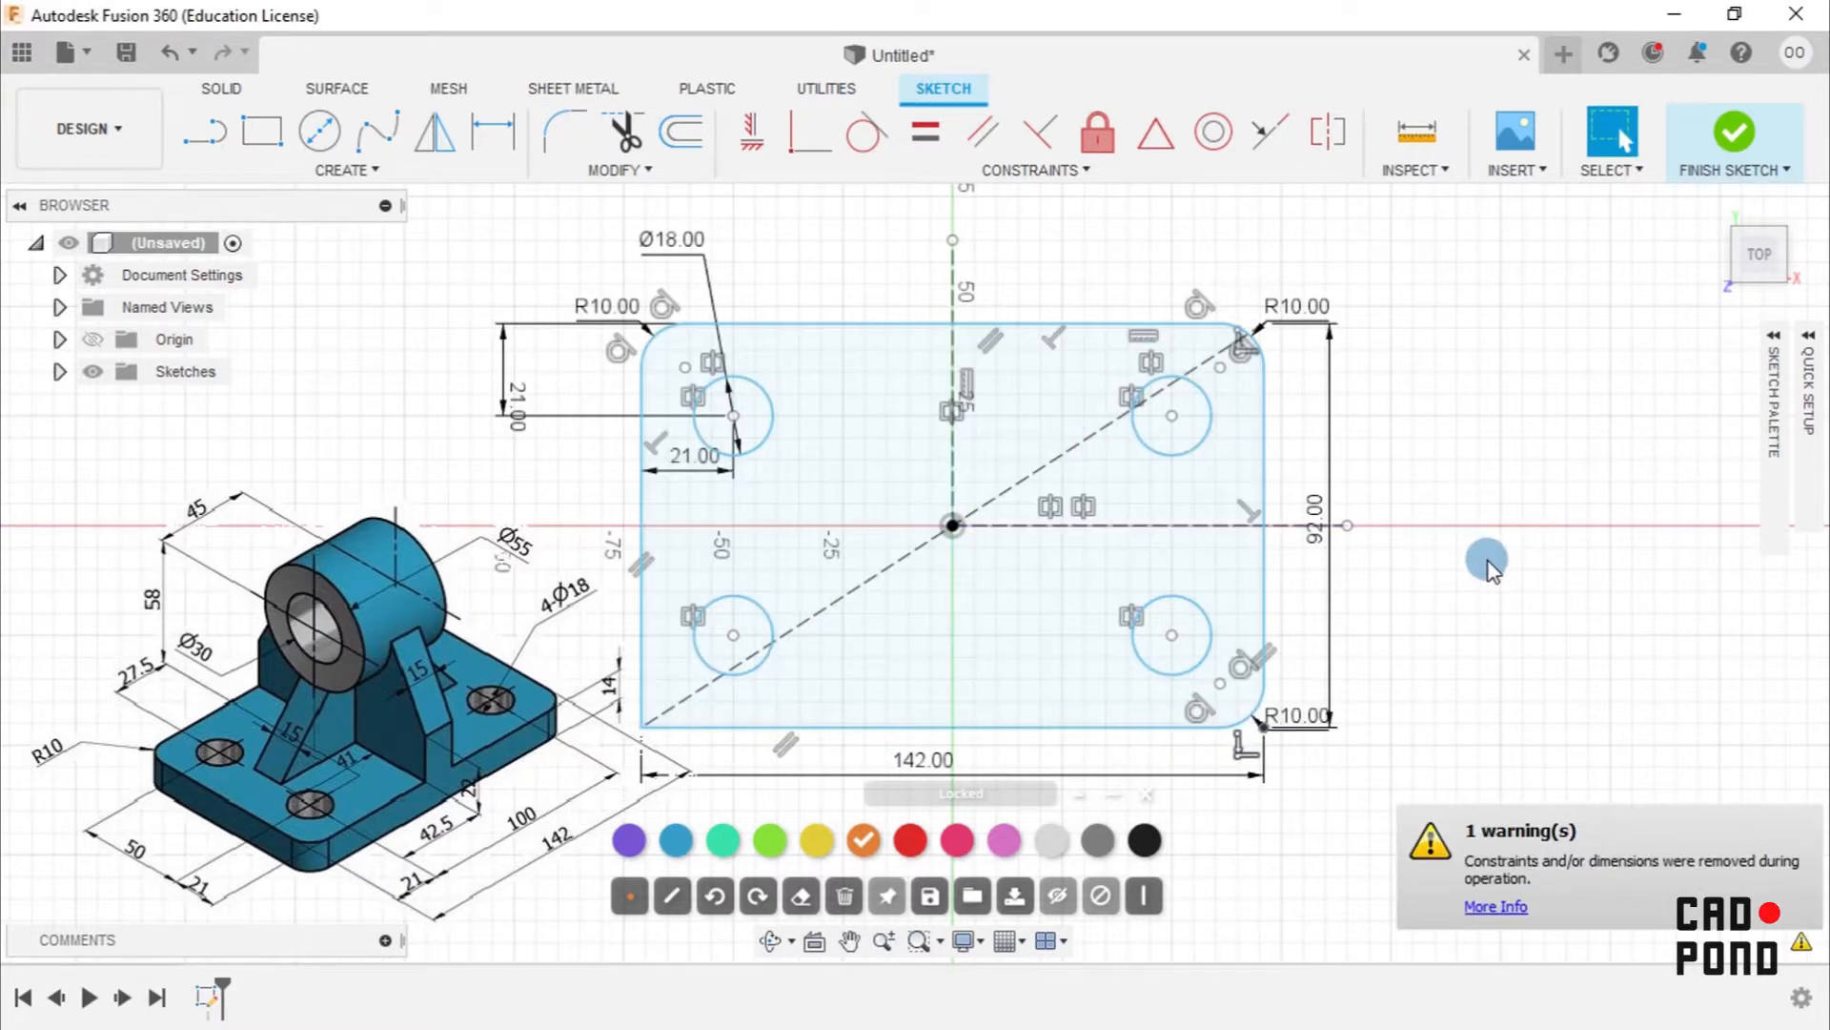
Add a 10 mm sketch fillet at the plate outline's lower-left corner and end the Fillet command.
right_drag(1486, 560, 1485, 445)
click(784, 726)
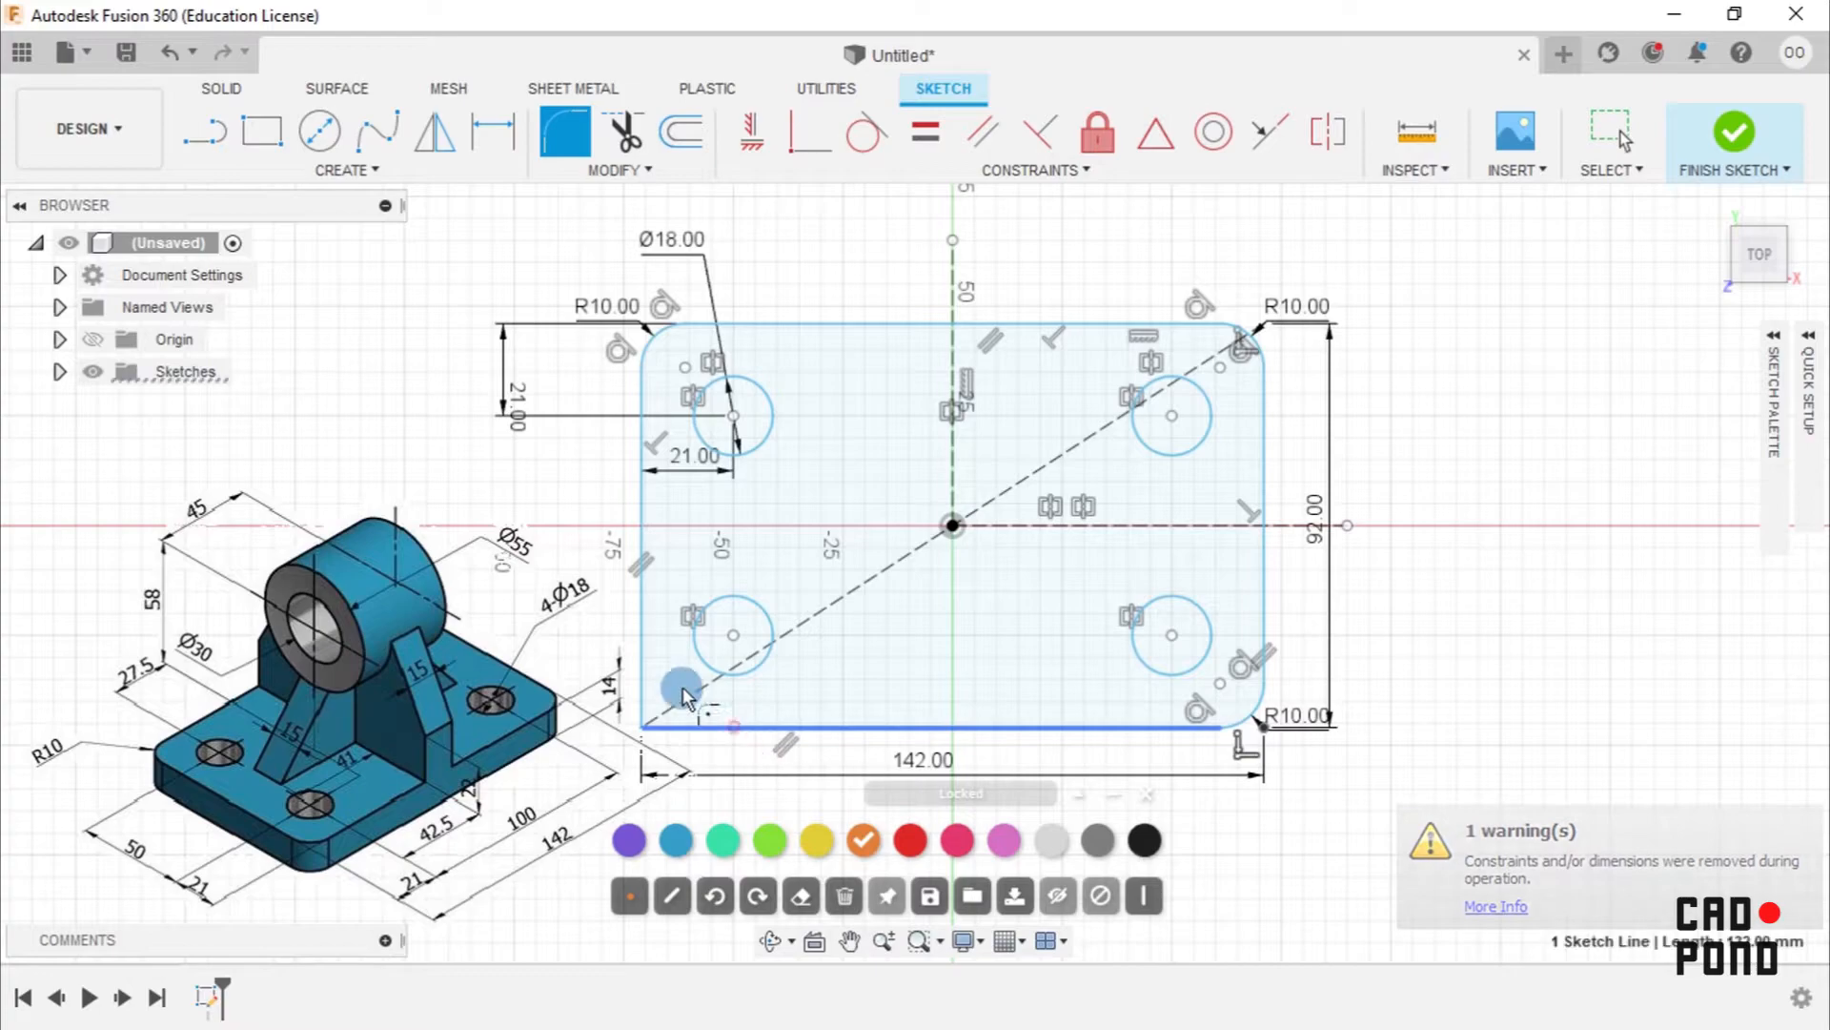
click(639, 631)
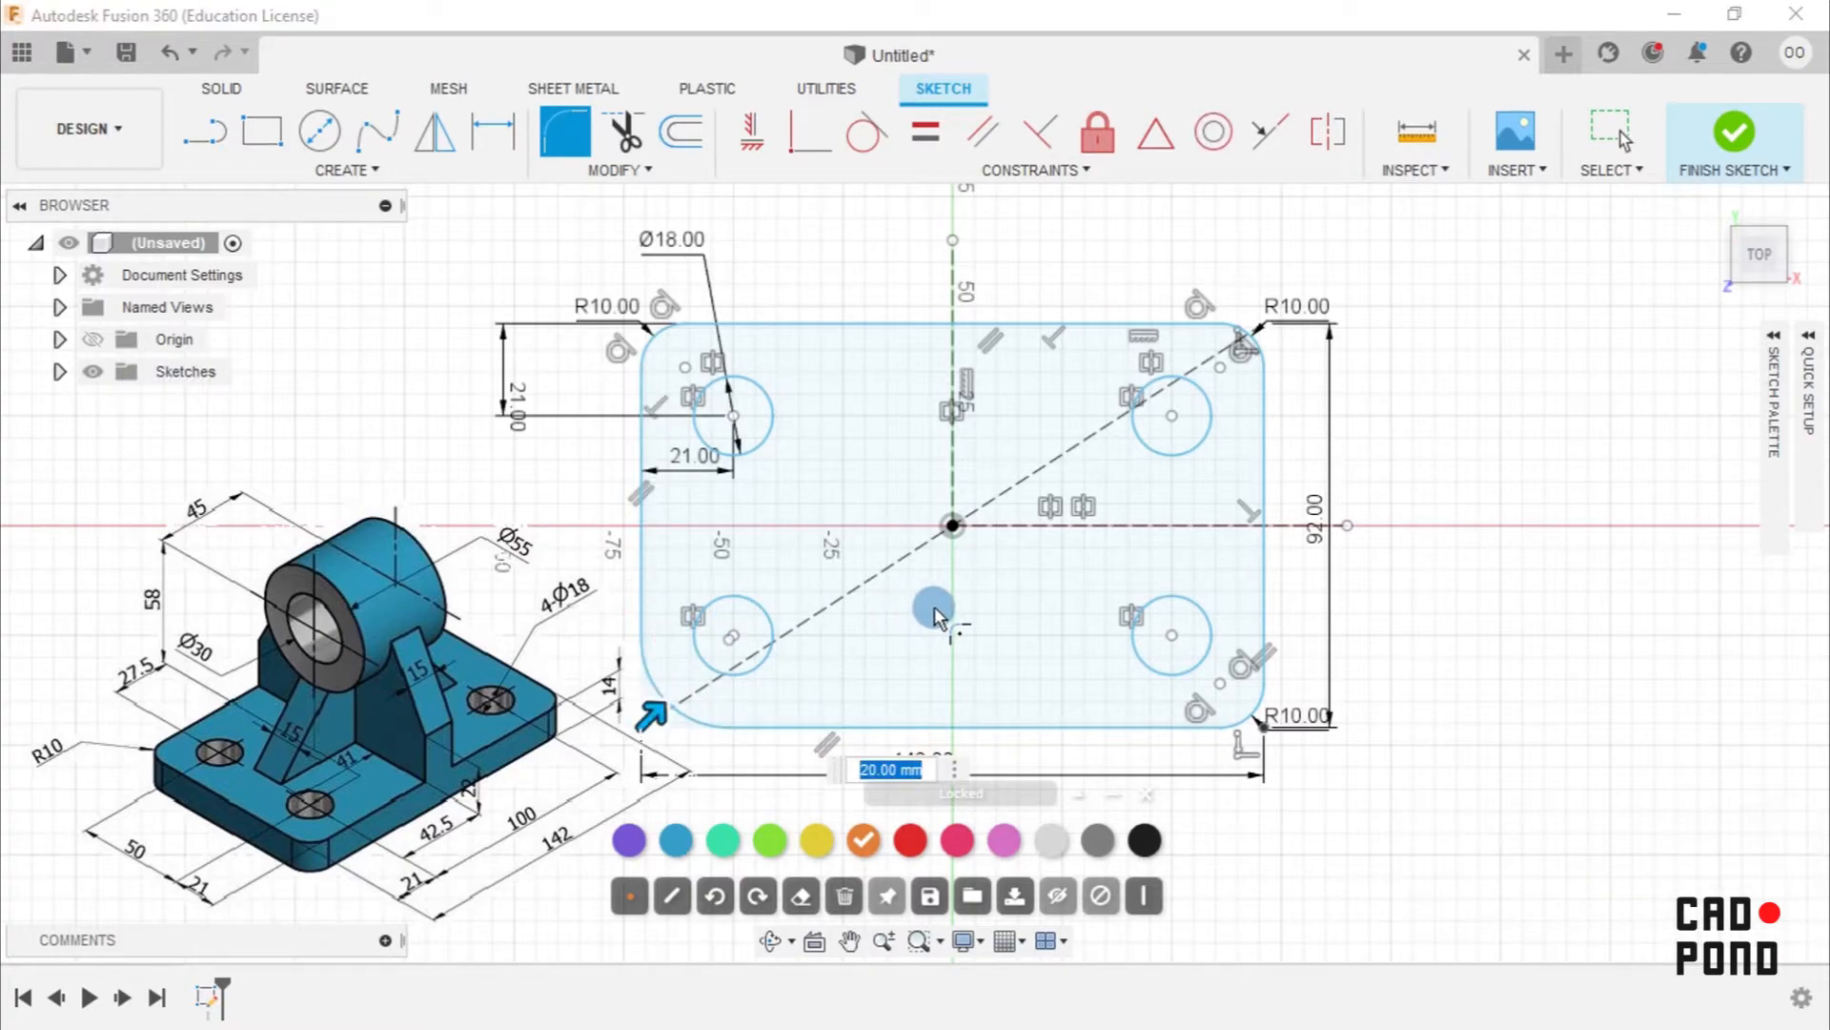
text(10)
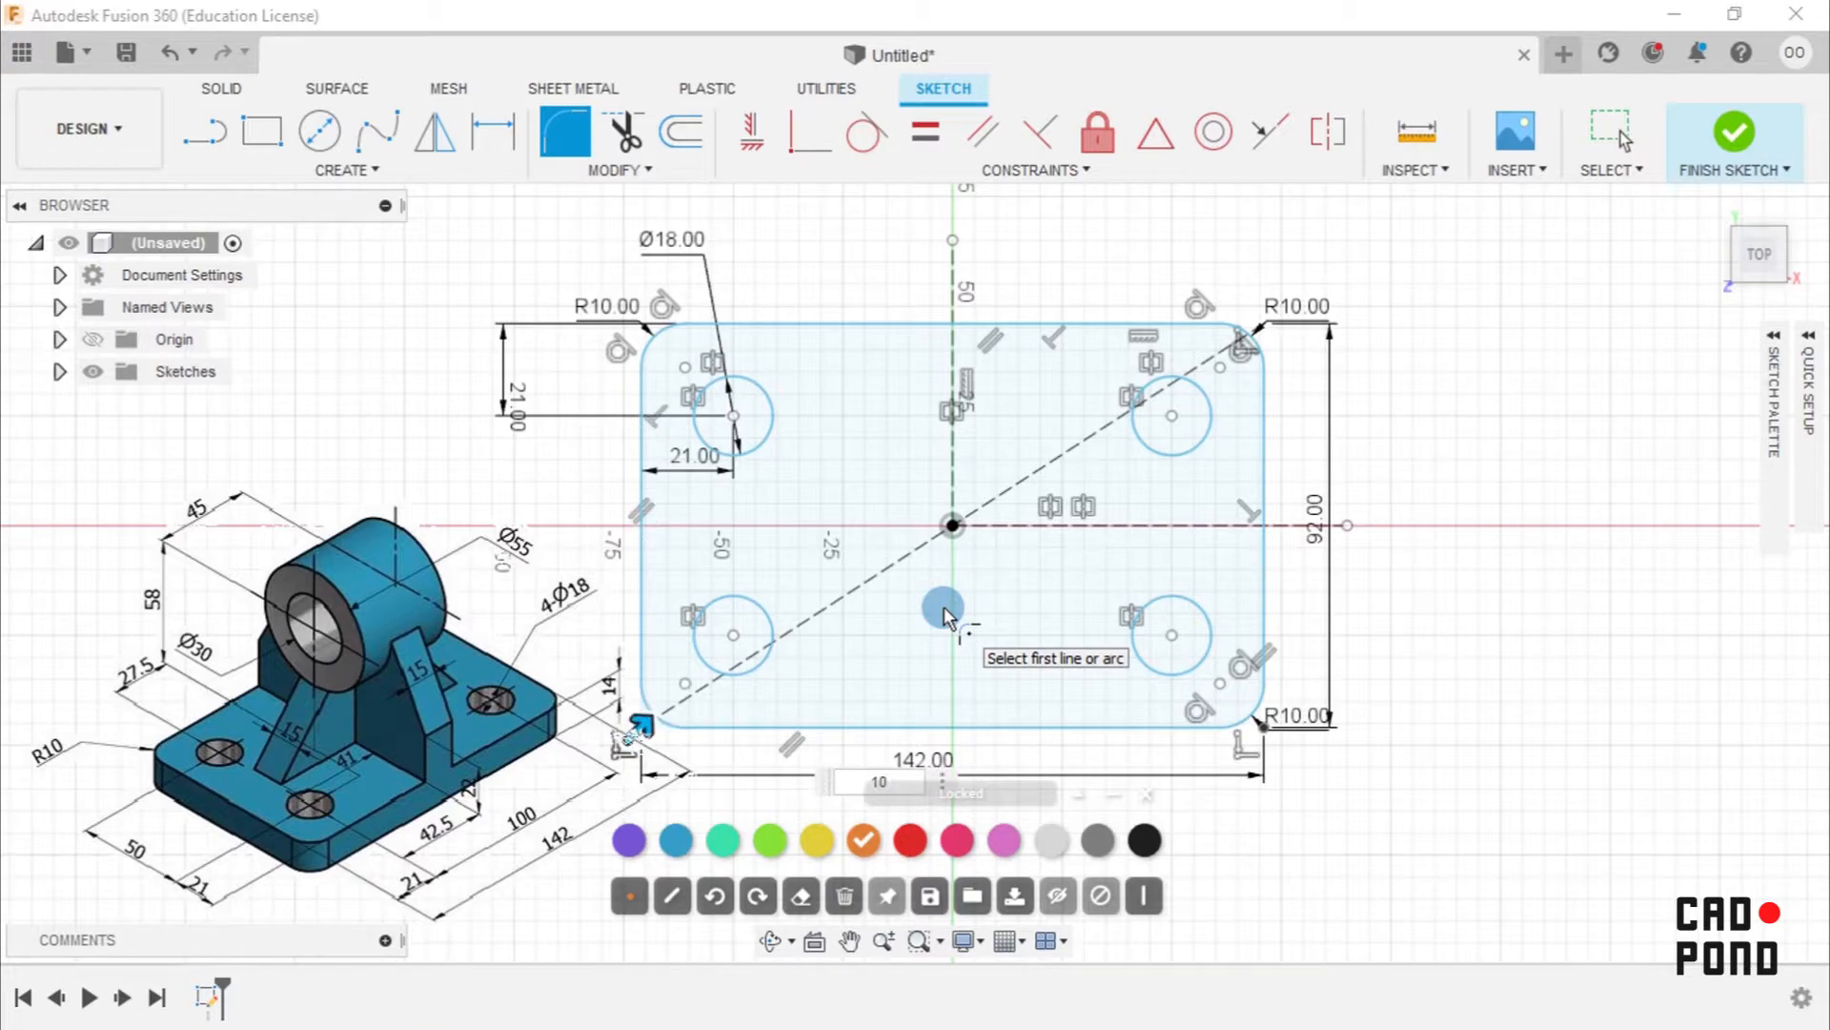
key(Return)
key(Escape)
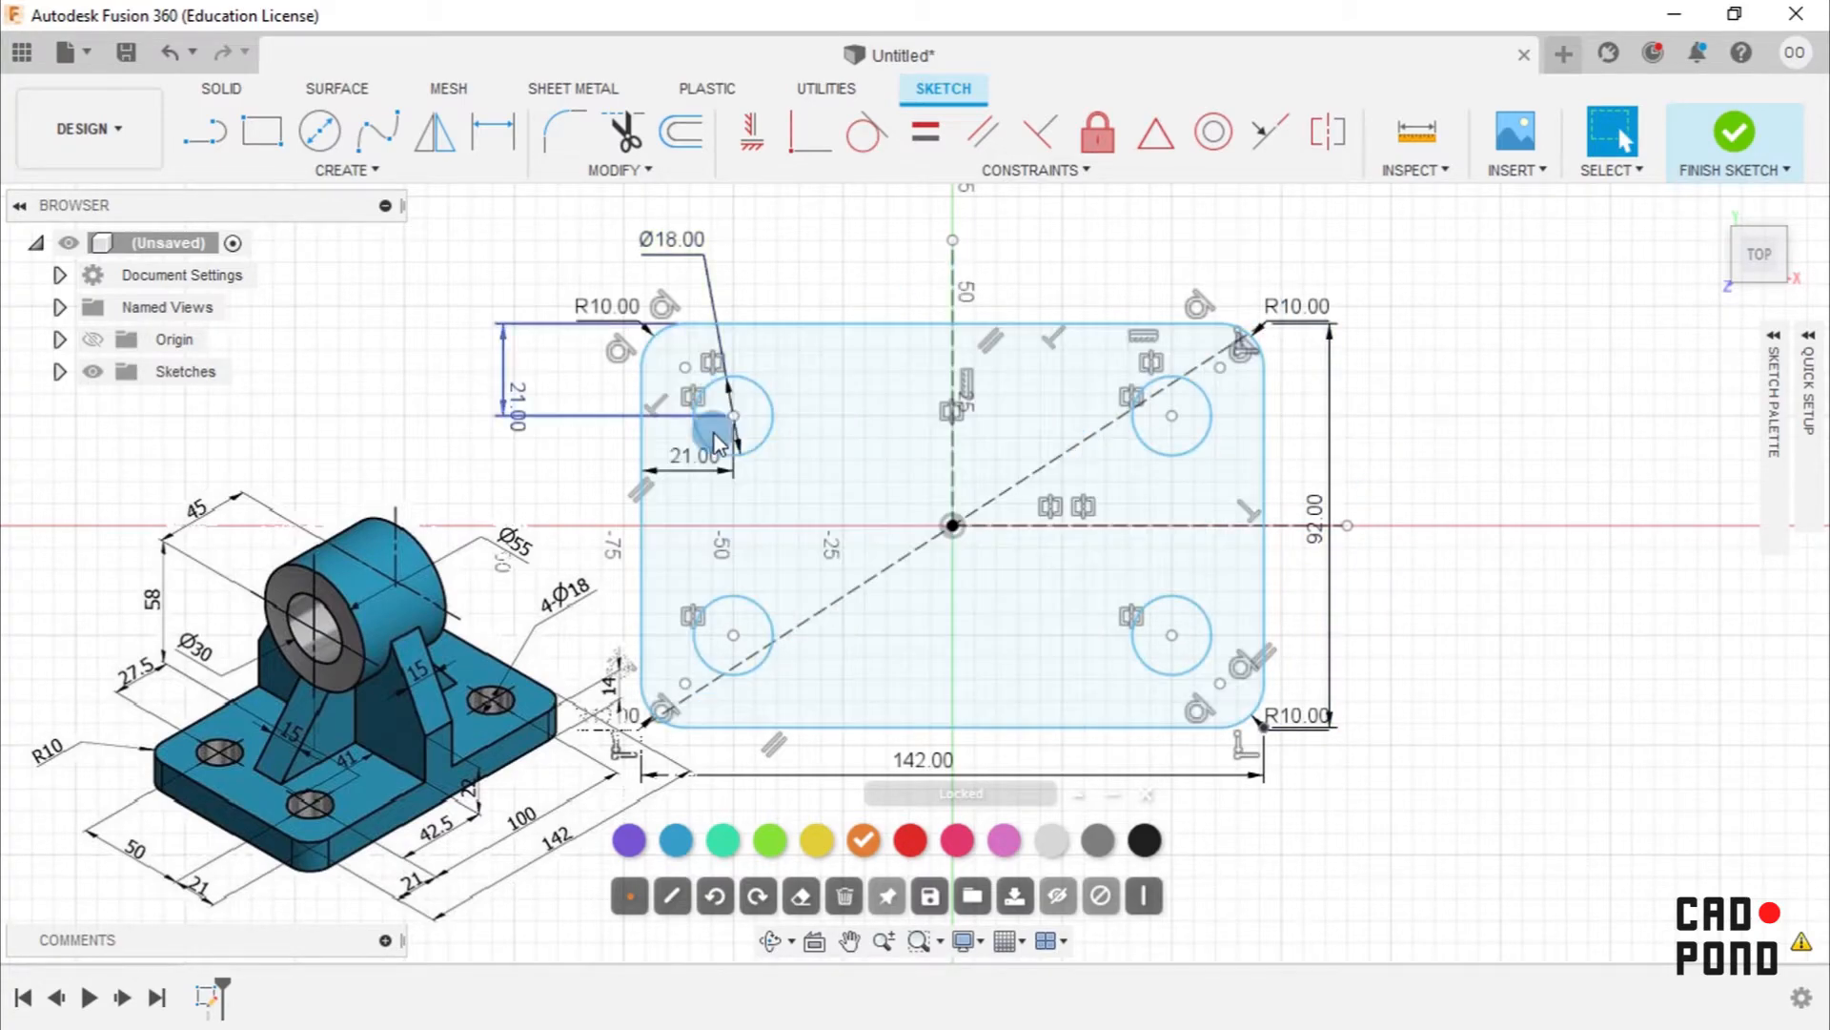
Move the vertical 21 mm dimension closer to the plate and pull the upper edge to test whether the sketch can still move.
drag(518, 412, 537, 367)
click(845, 386)
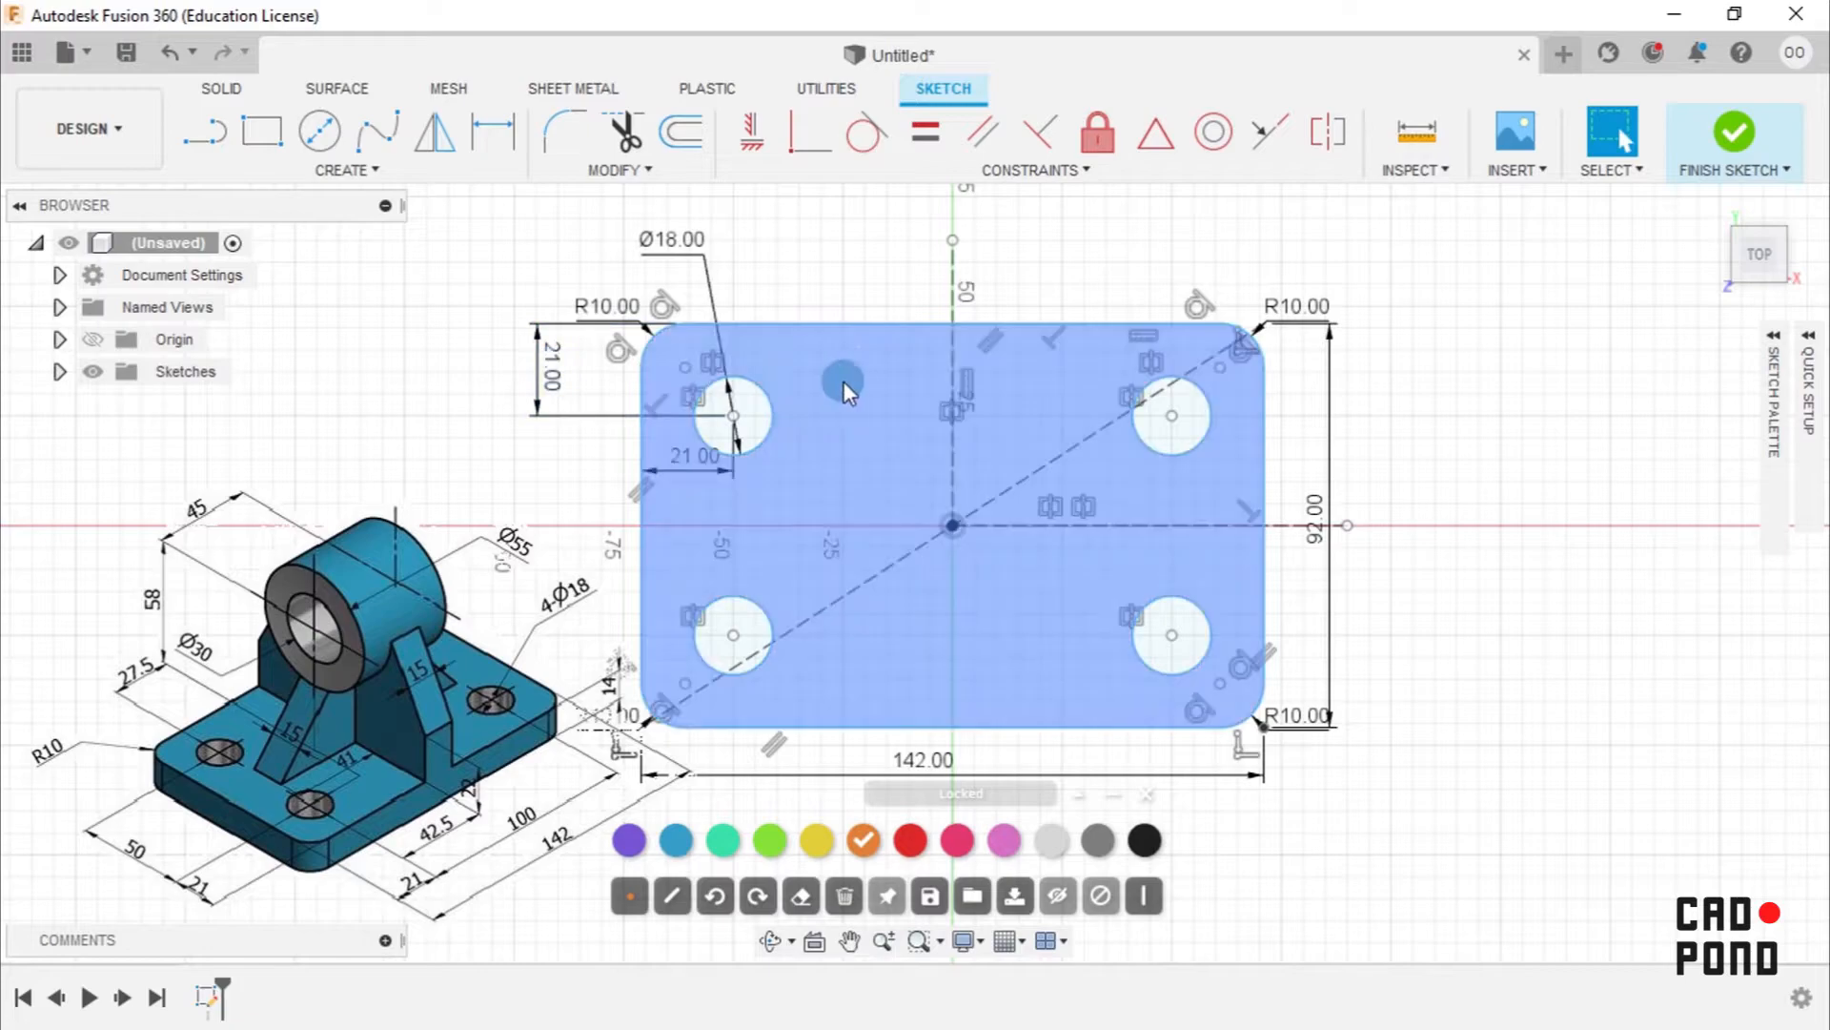
click(894, 324)
mouse_move(894, 324)
mouse_down()
mouse_move(1032, 324)
mouse_move(1192, 286)
mouse_move(1026, 365)
mouse_move(1112, 322)
mouse_move(1030, 374)
mouse_move(1127, 349)
mouse_move(1024, 371)
mouse_move(1039, 364)
mouse_up()
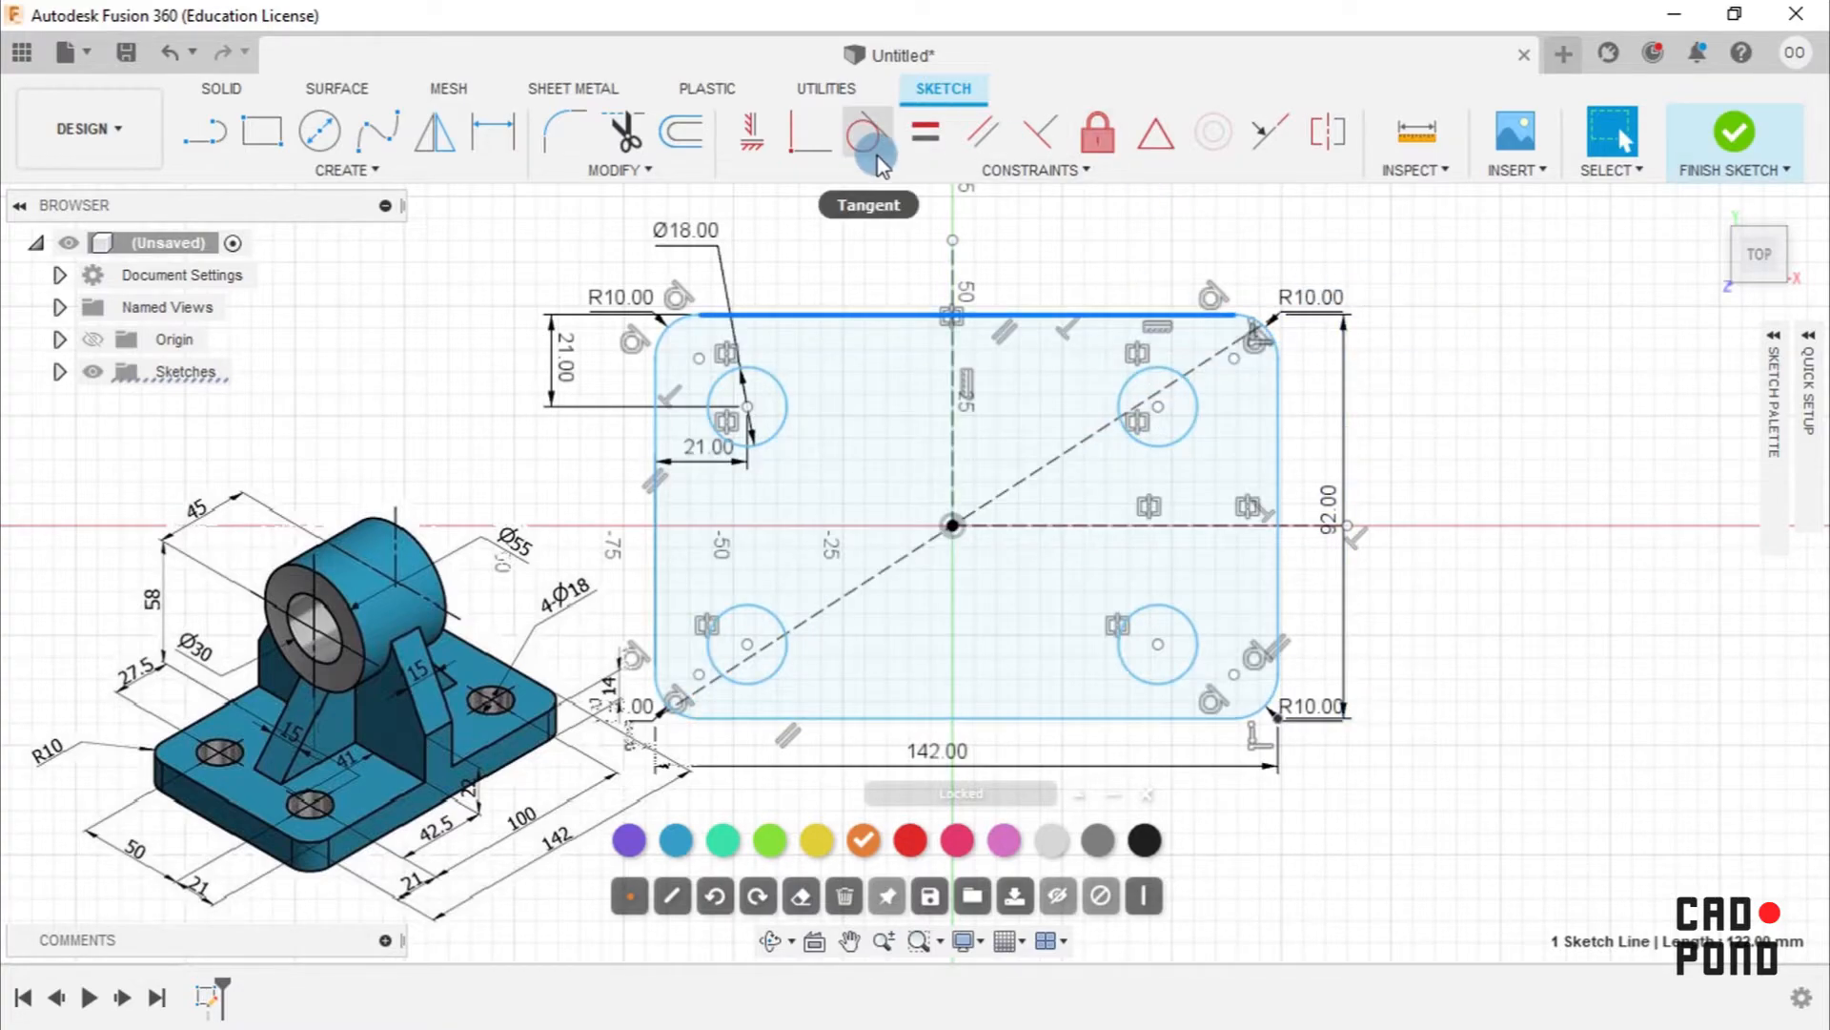
Dimension the plate's upper edge from the origin at half the plate width, entering 92/2.
click(493, 132)
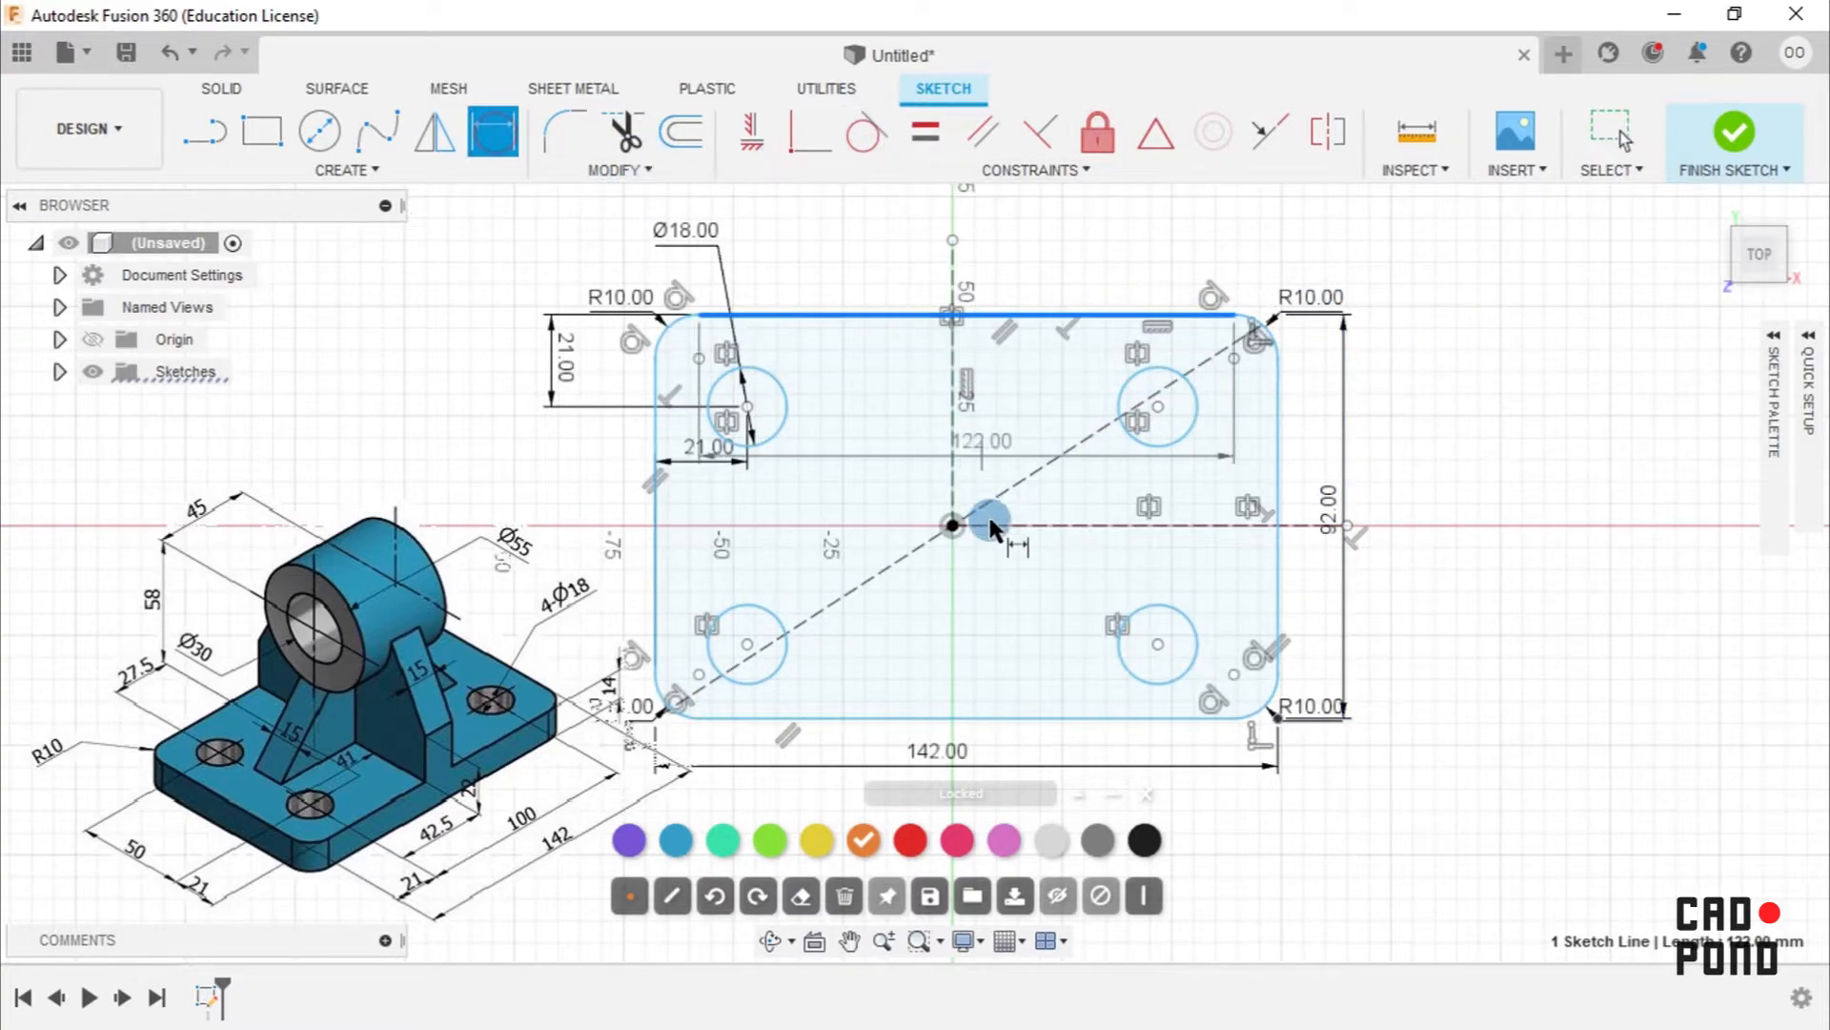
click(952, 524)
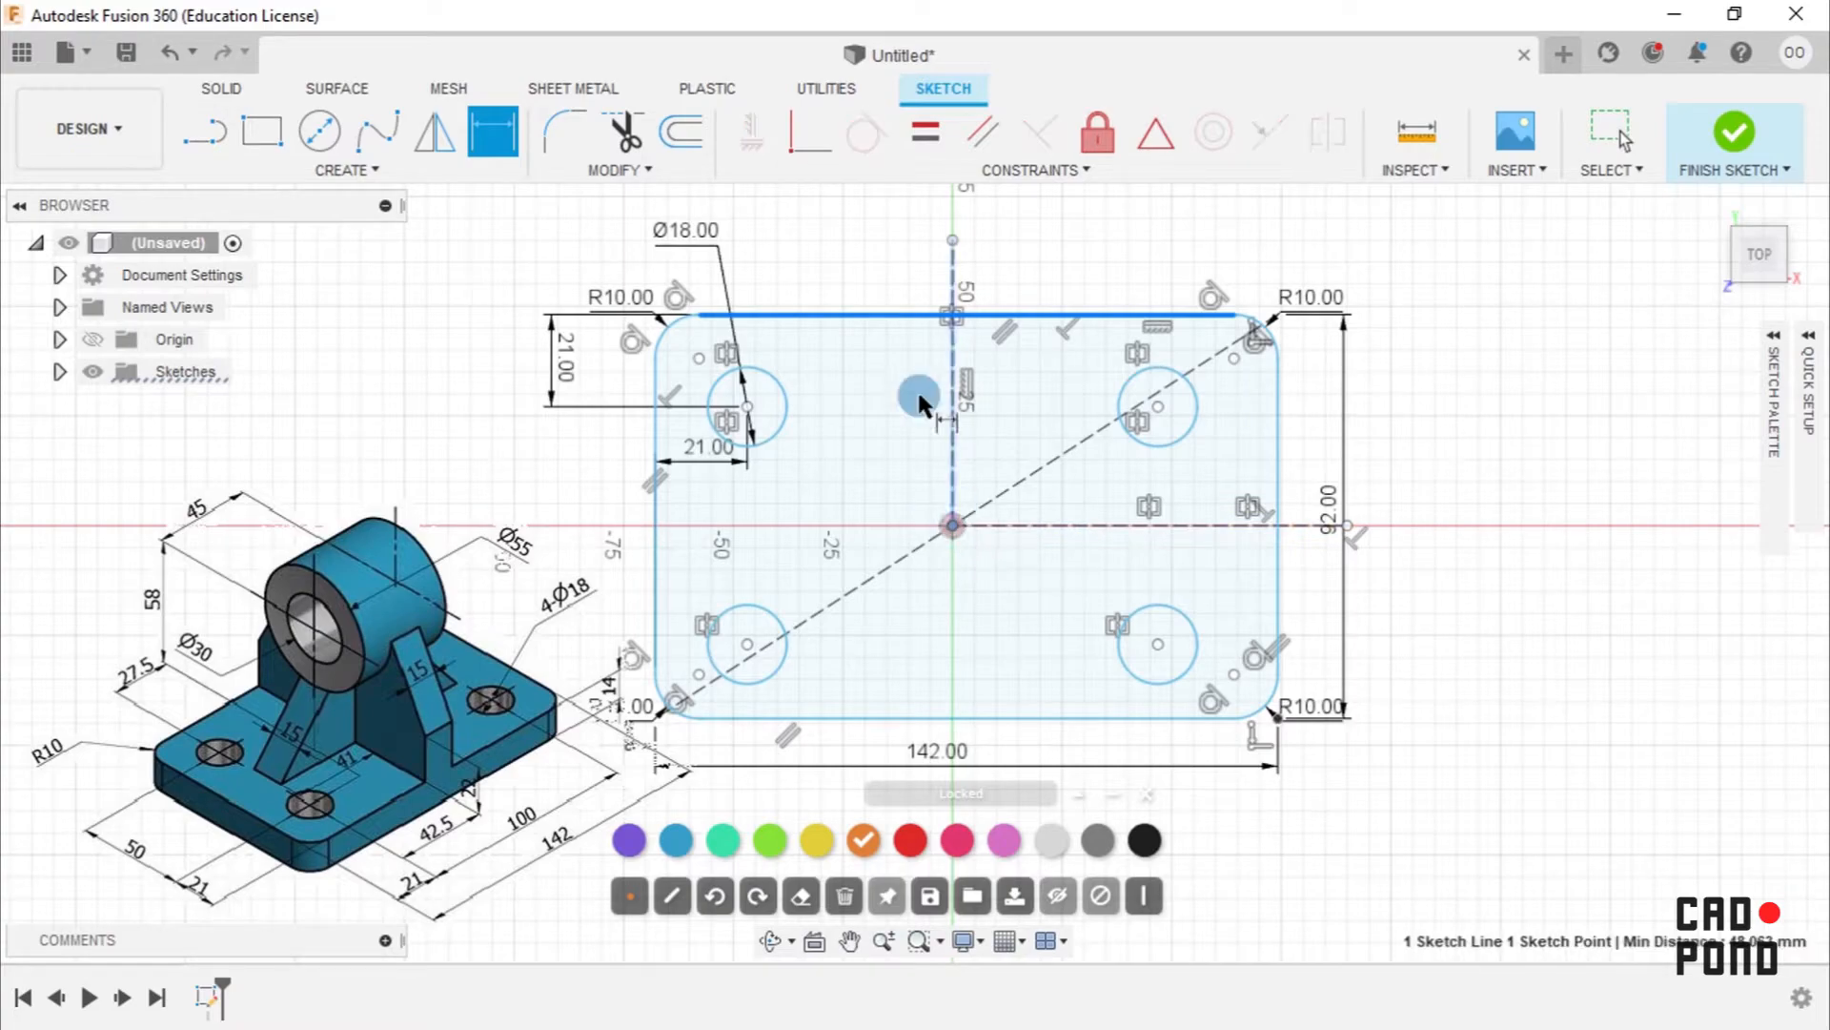
click(870, 324)
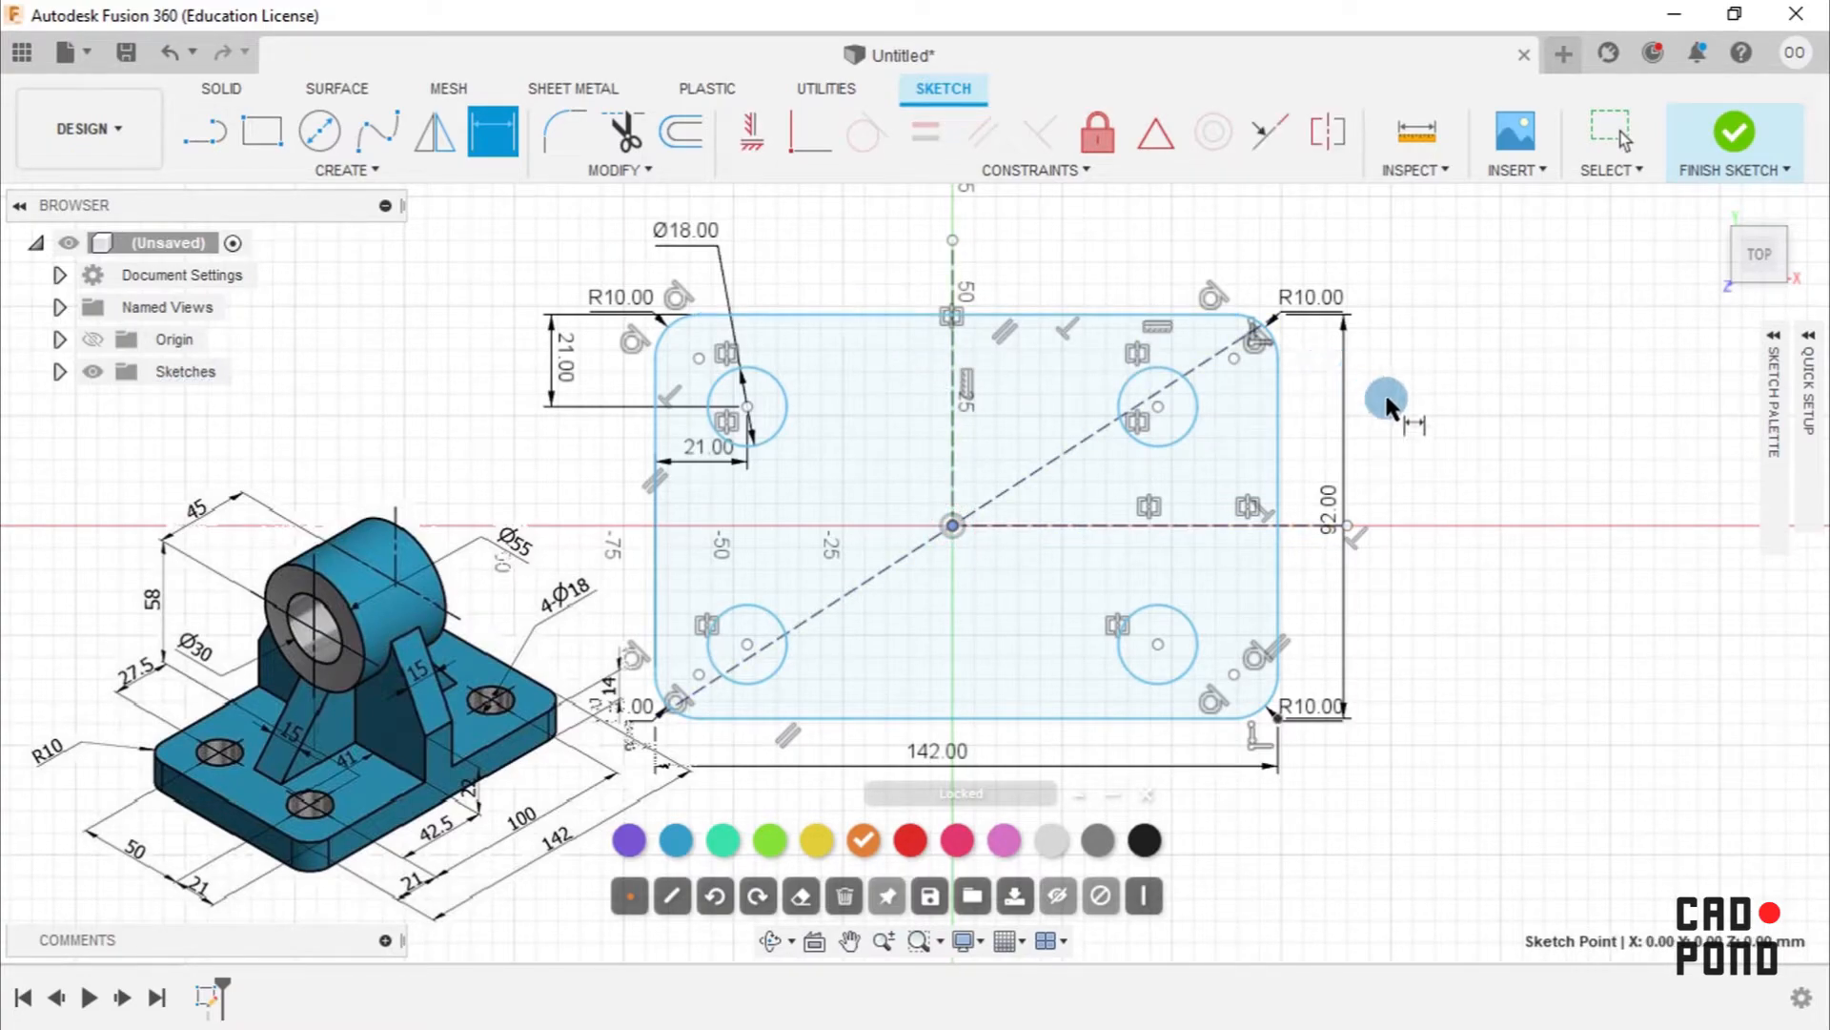
click(1034, 315)
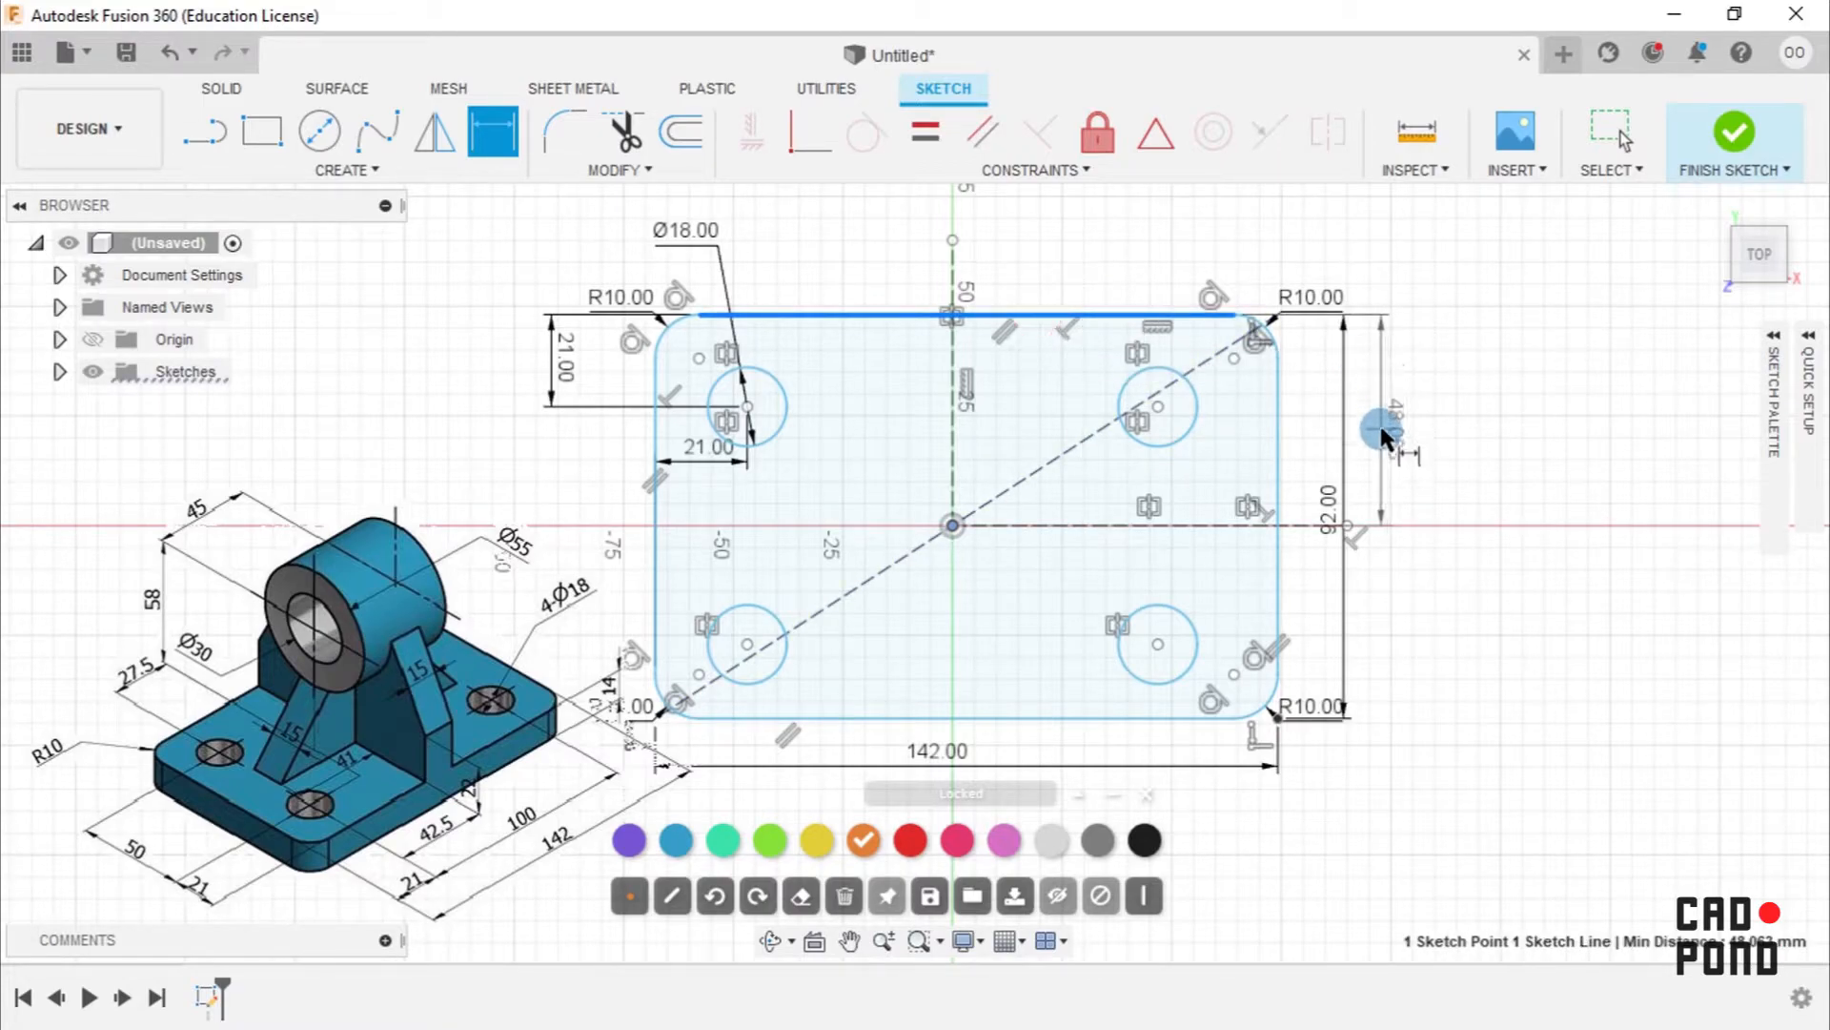
click(1380, 421)
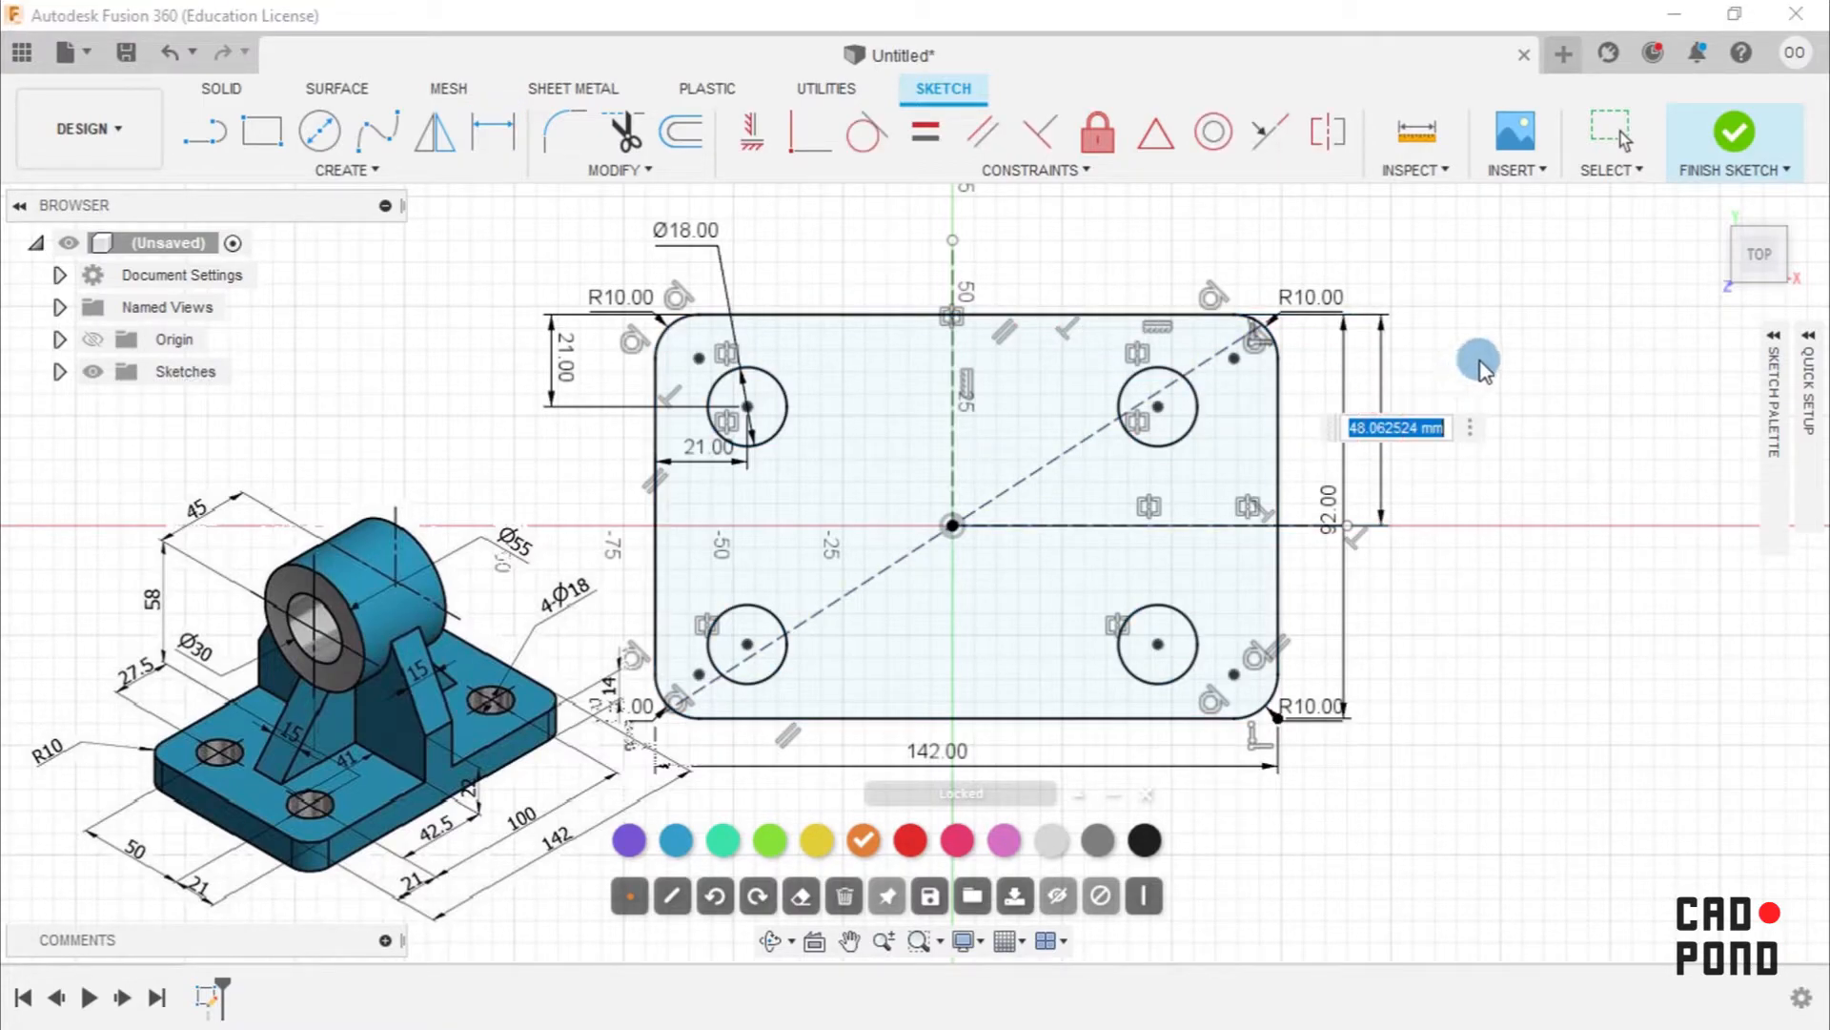
text(92/2)
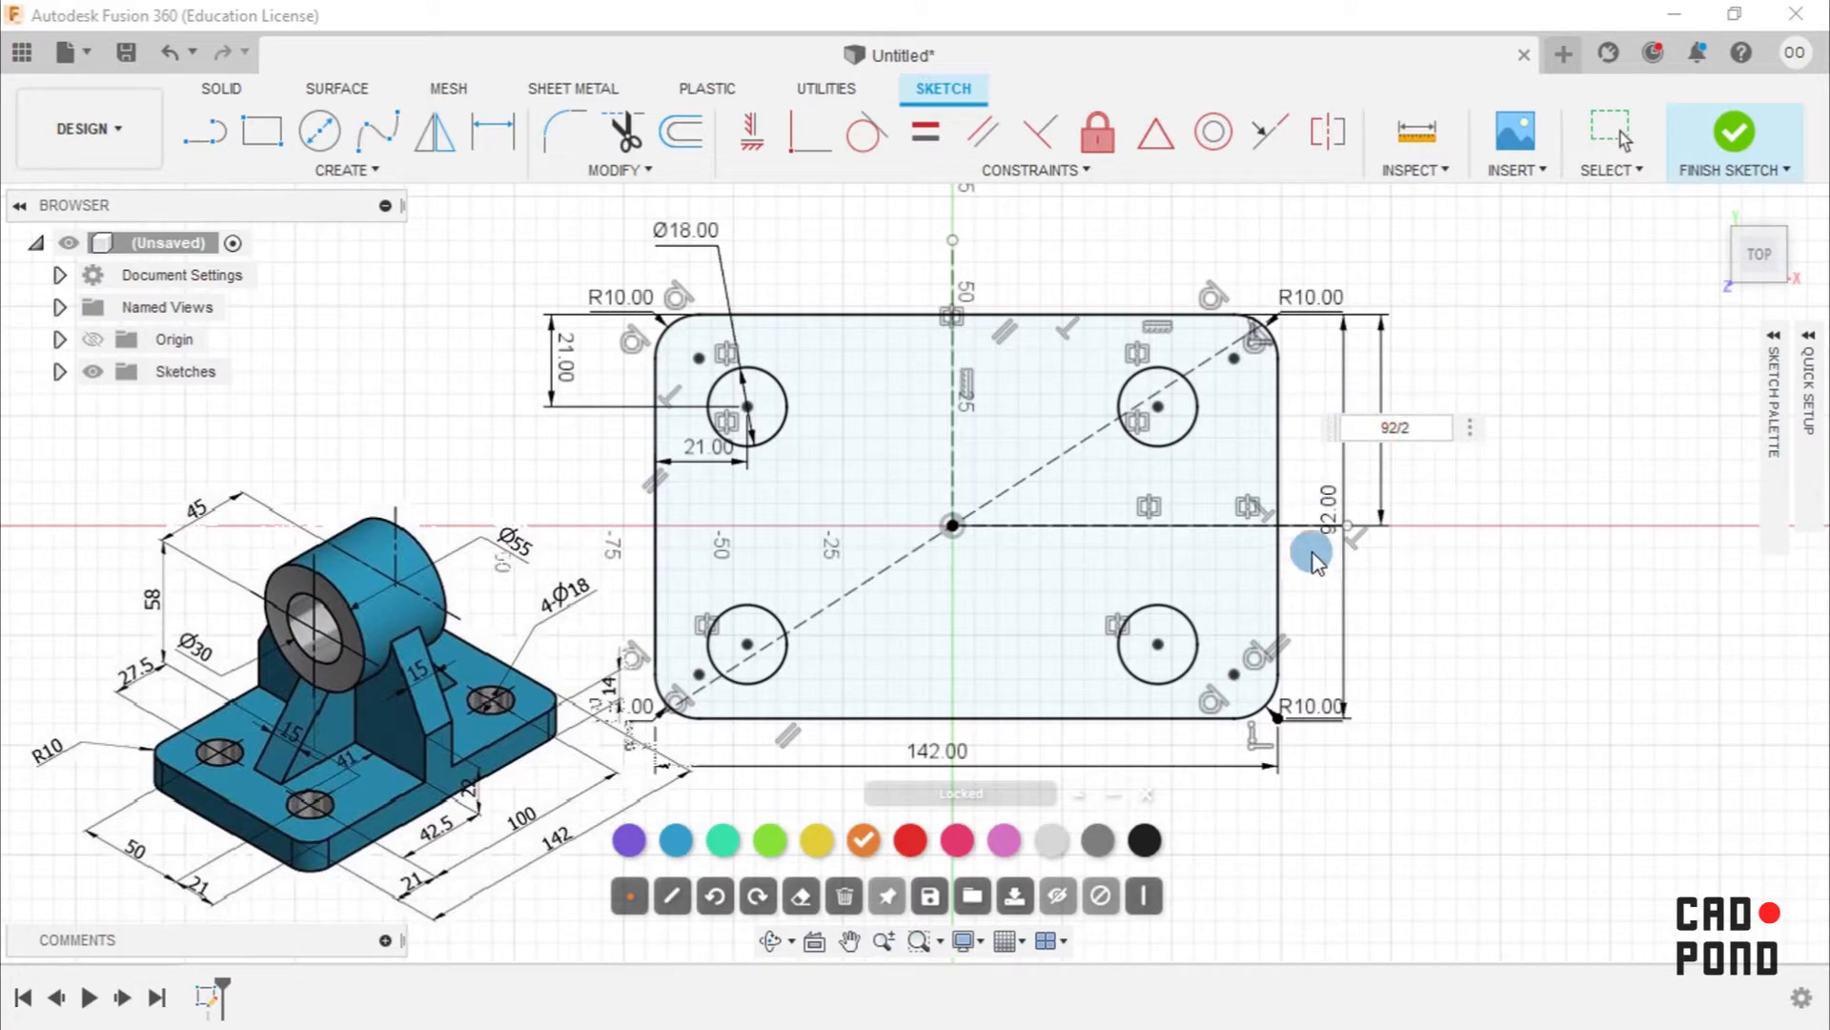
key(Return)
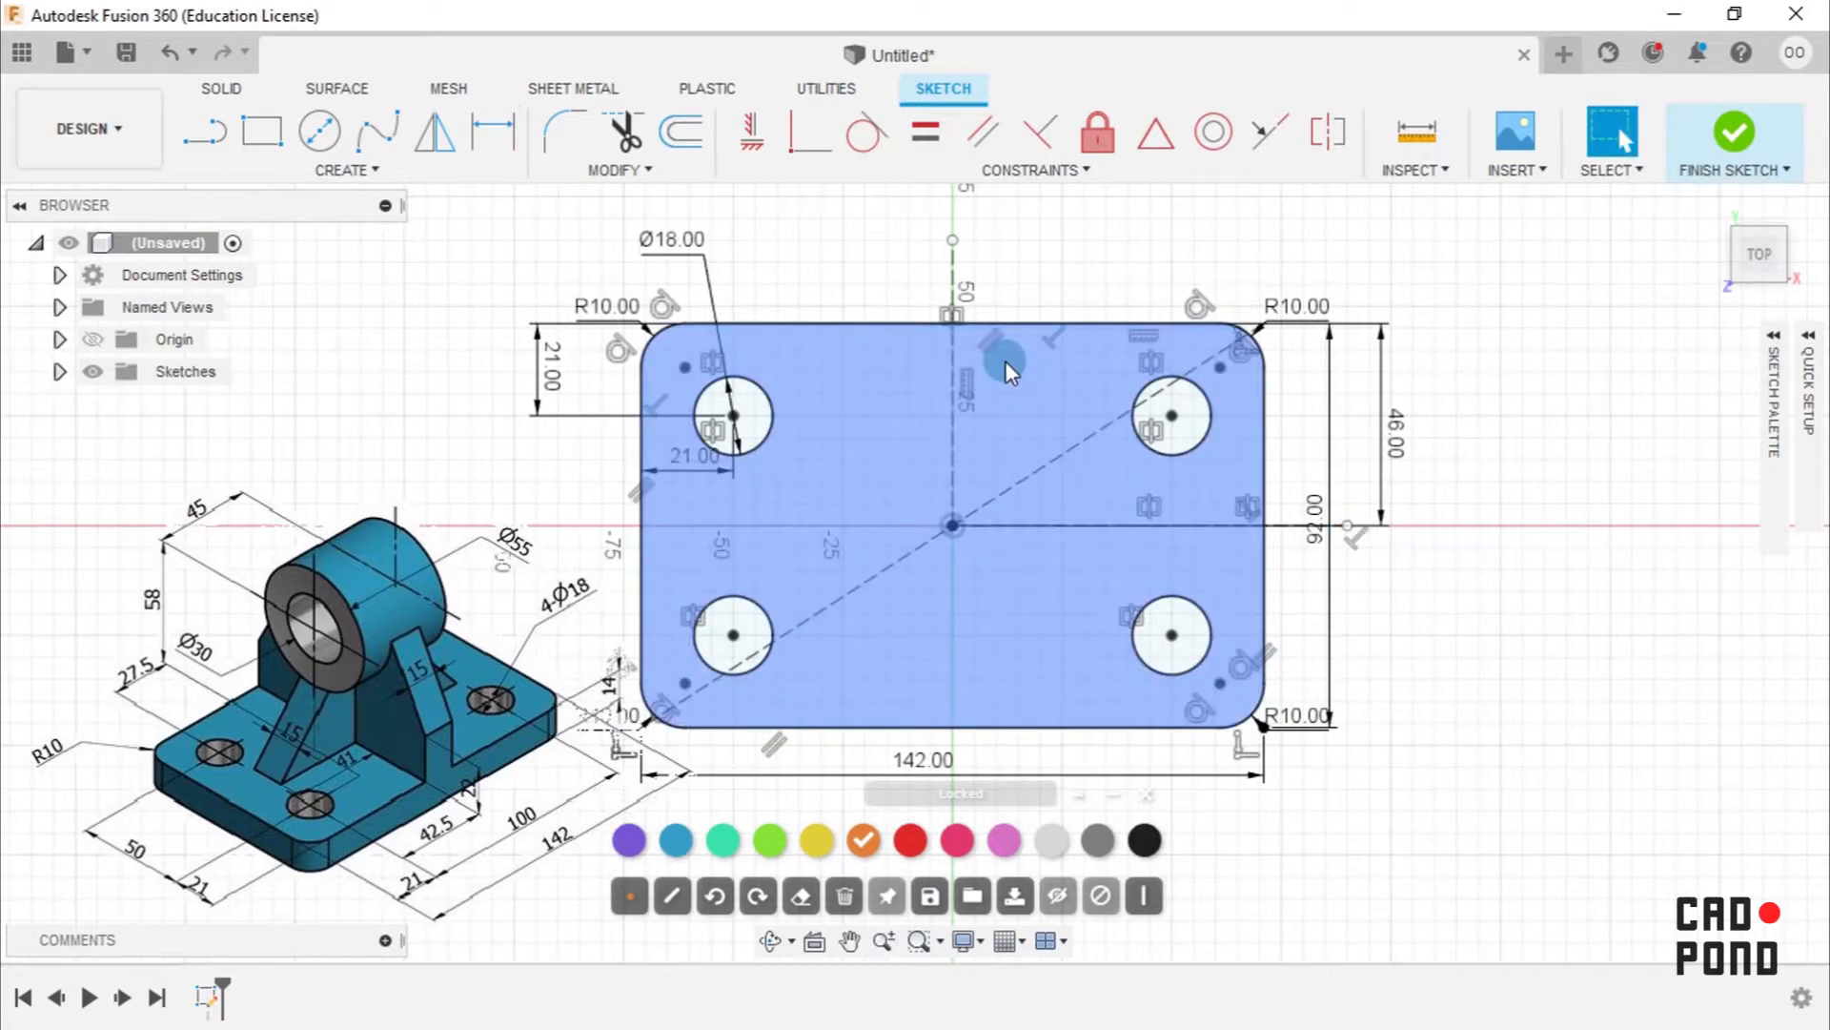
Rearrange the 46 mm and 92 mm dimensions beside the plate's right edge and move both upper R10 labels outward.
click(1001, 322)
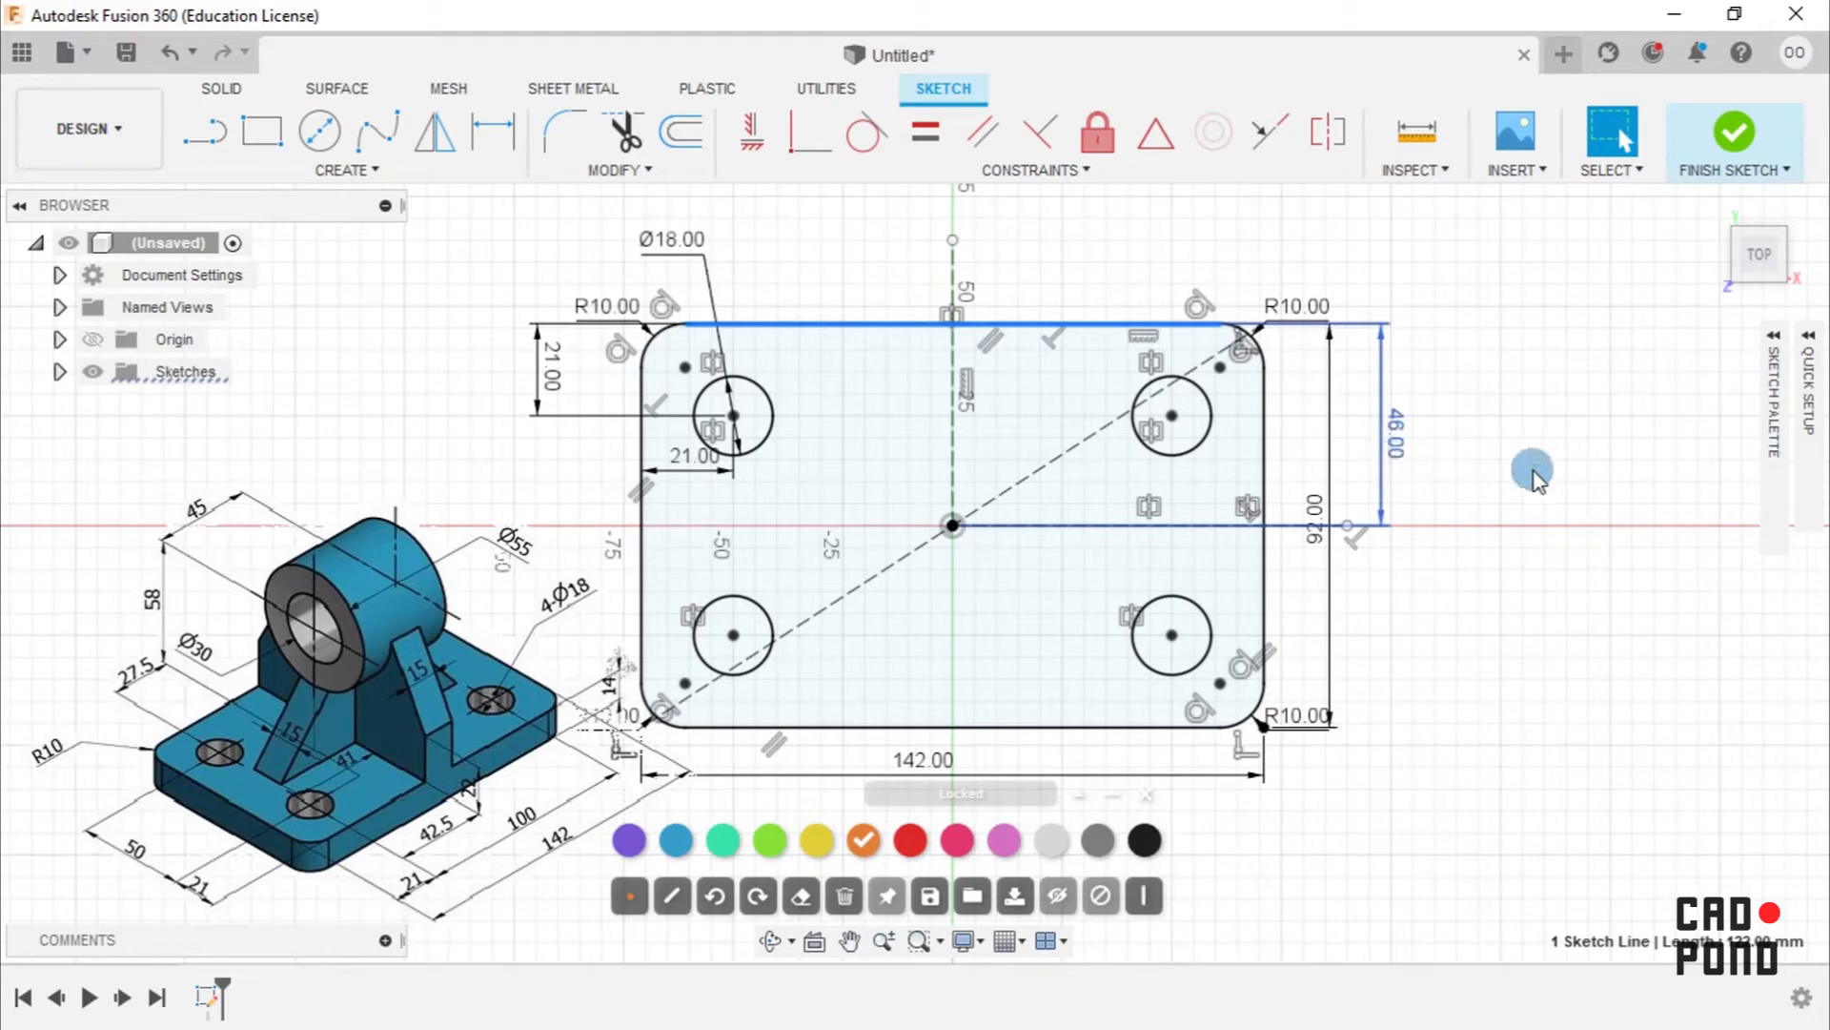
click(1547, 367)
click(1301, 522)
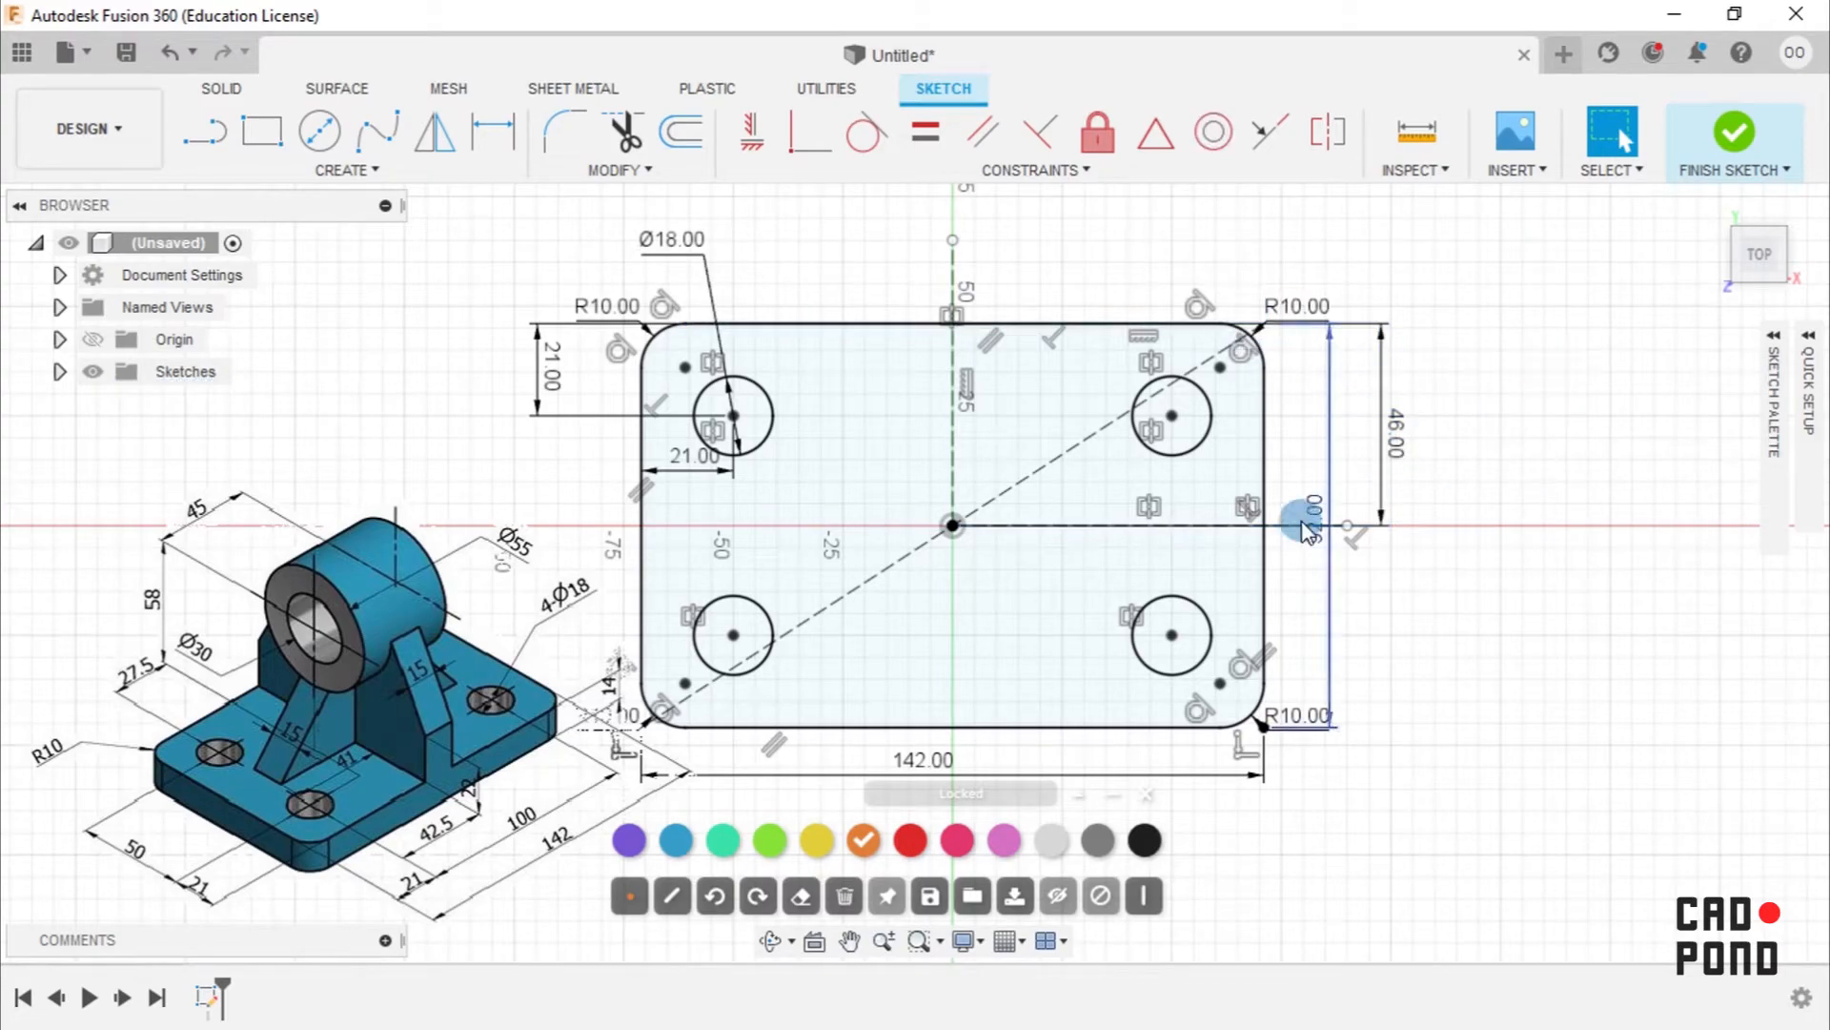
drag(1319, 548, 1440, 531)
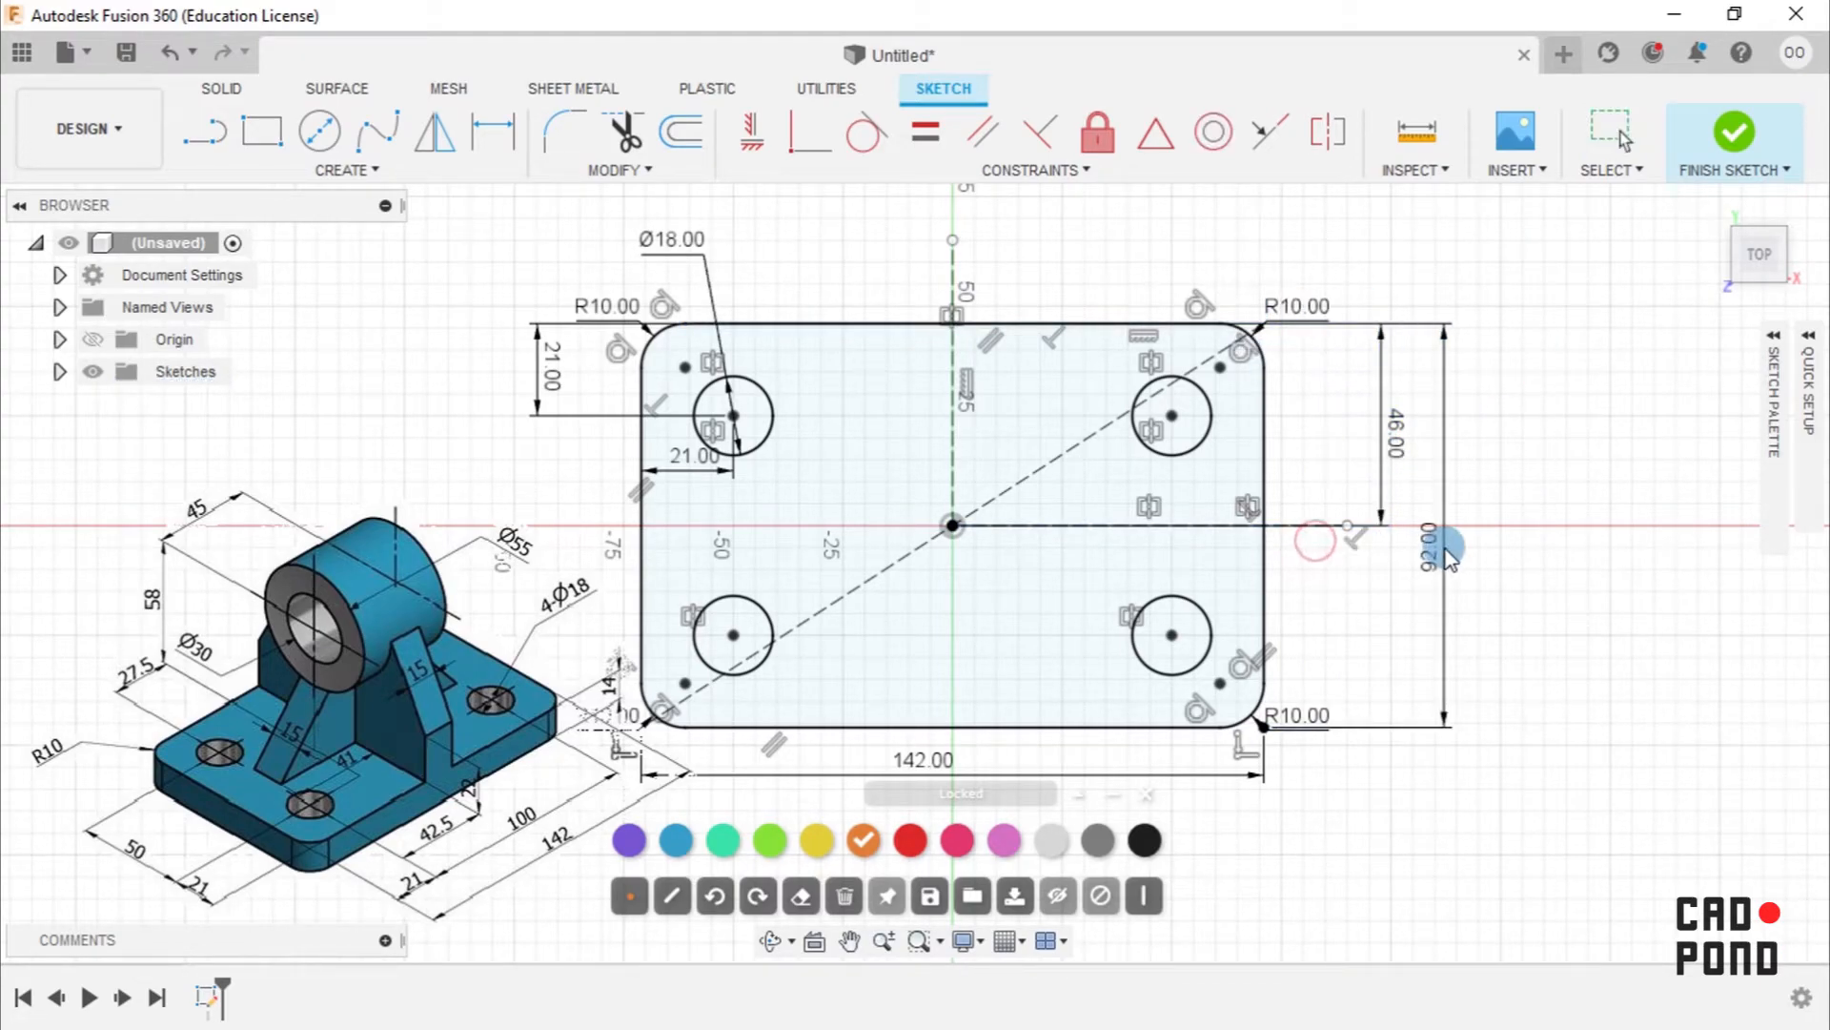
drag(1390, 473, 1318, 463)
drag(1442, 523, 1372, 526)
drag(1298, 302, 1333, 230)
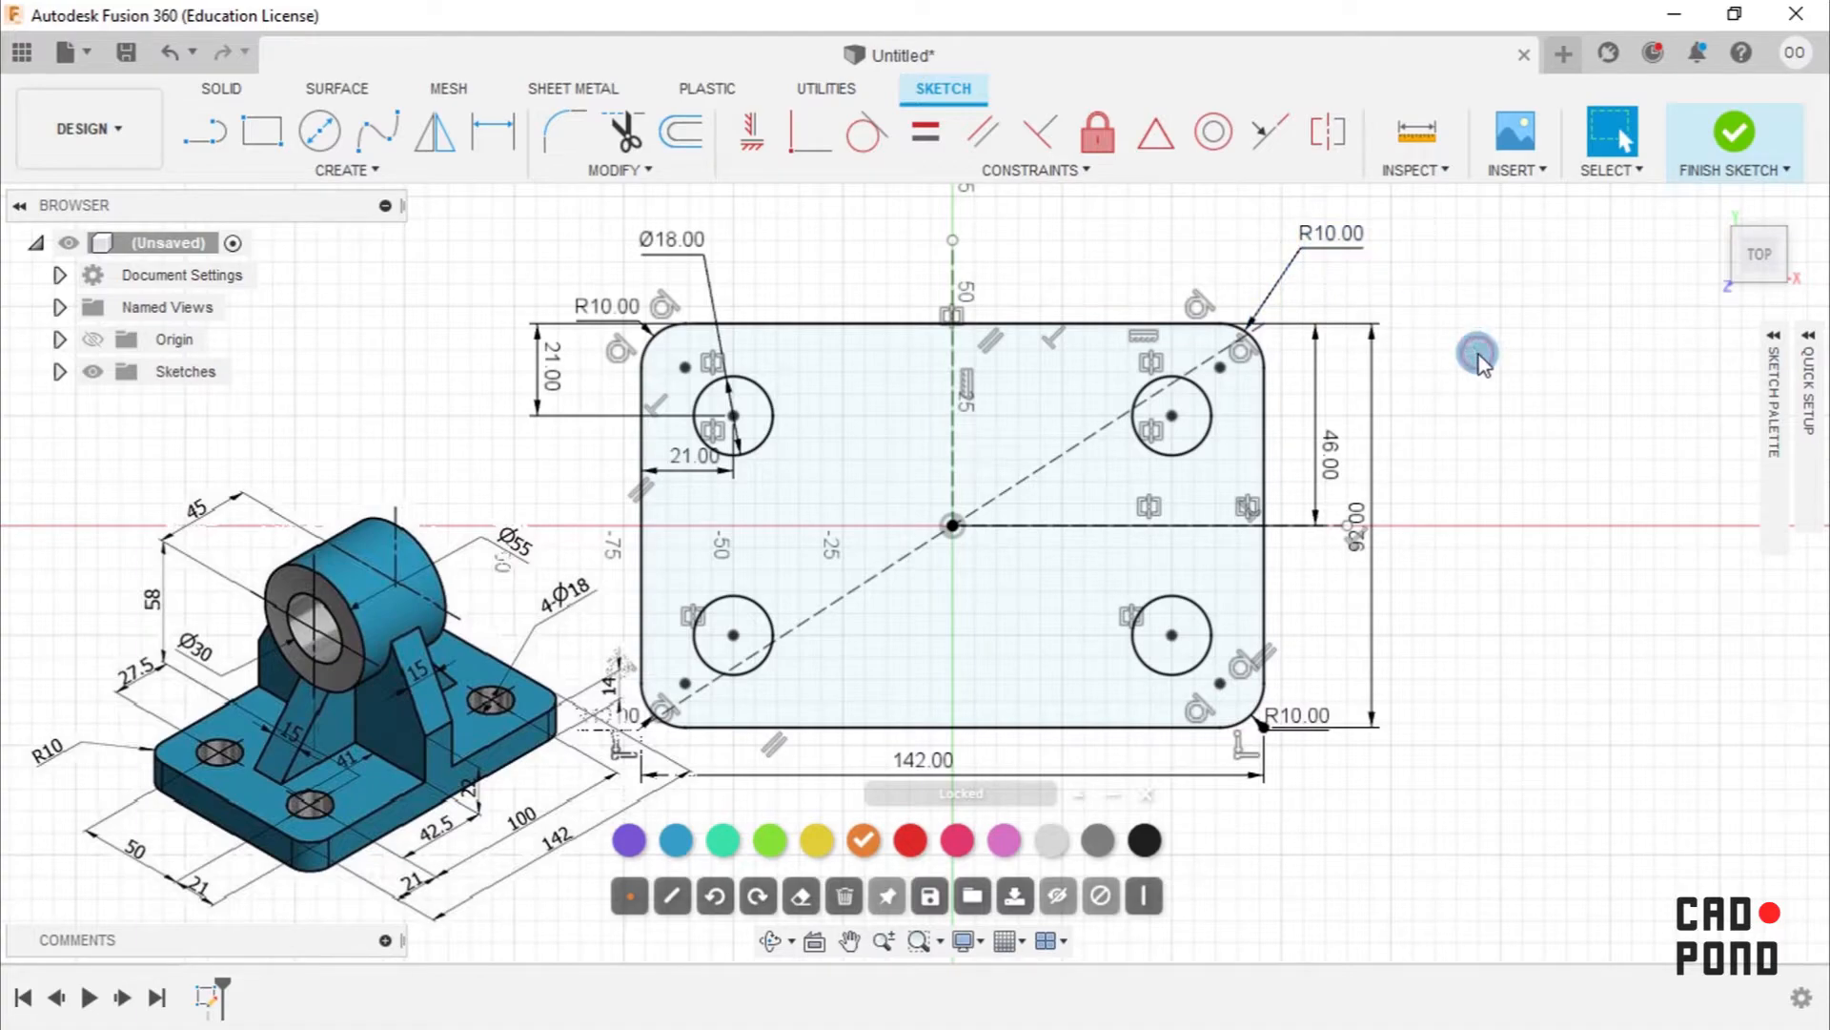
drag(612, 301, 591, 250)
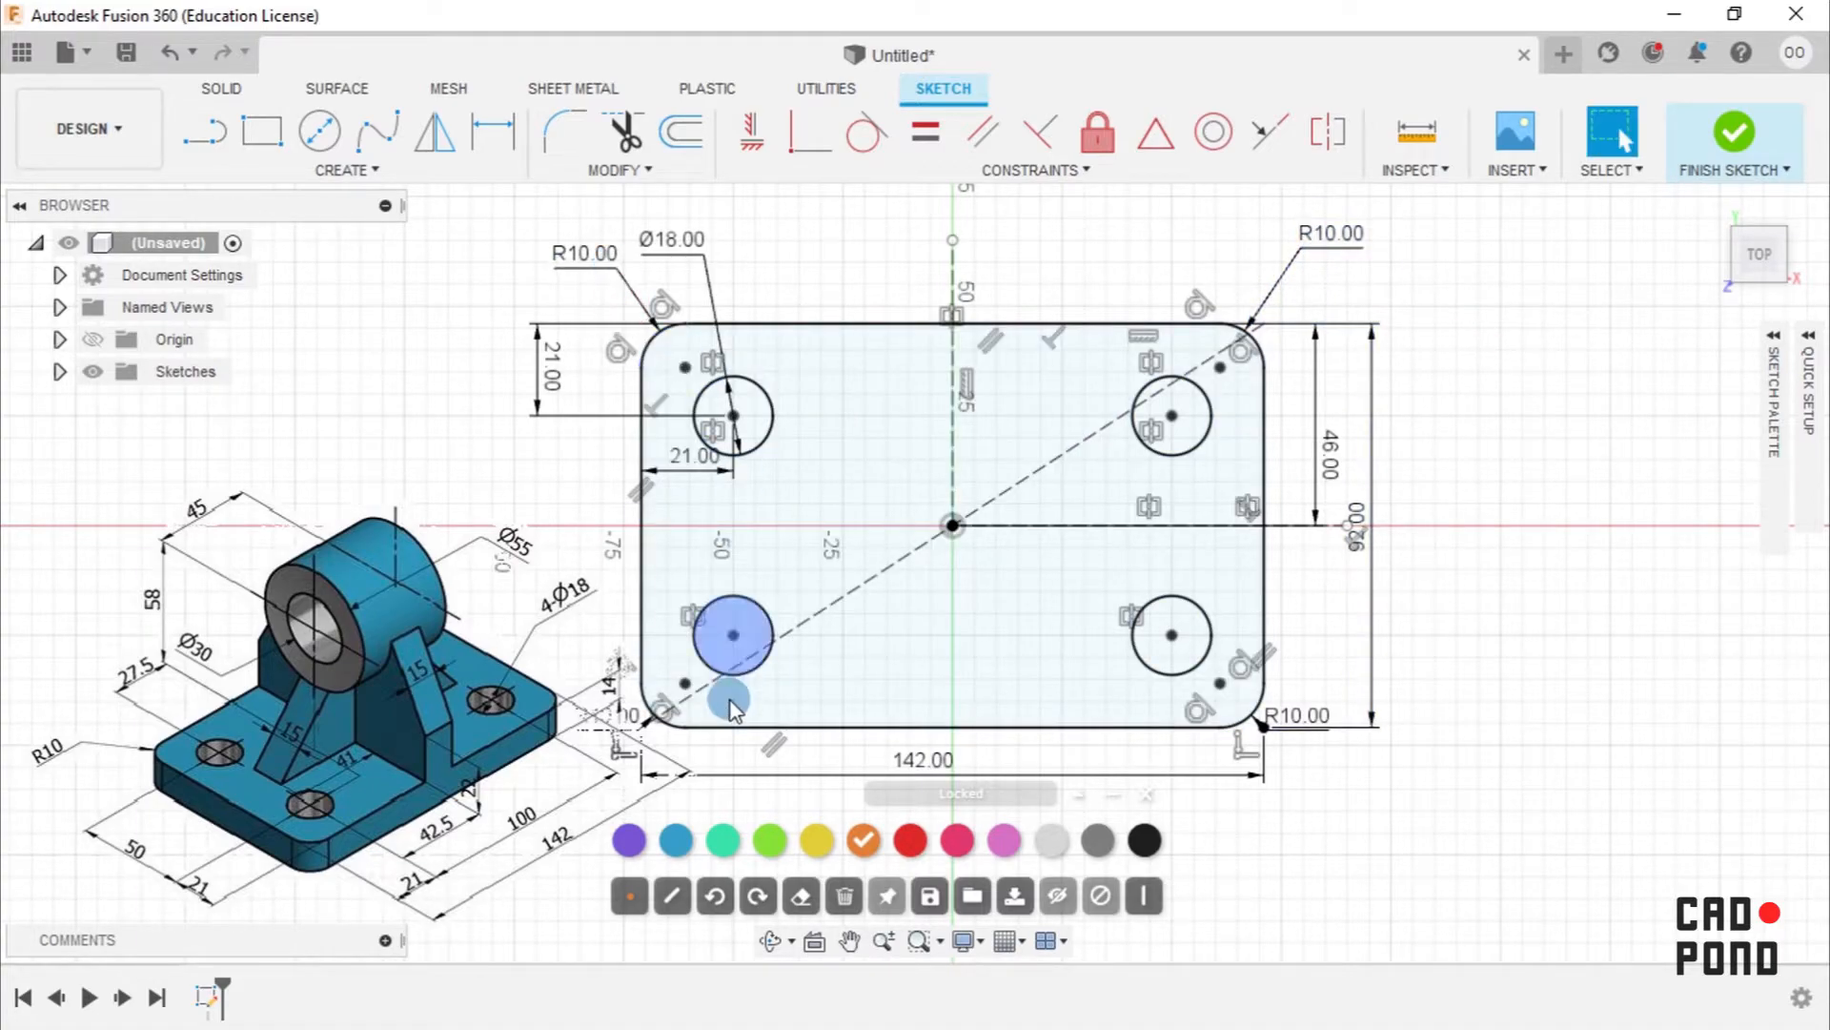
Finish the sketch and extrude the plate profile around the four holes 14 mm to one side as a new body.
click(1737, 138)
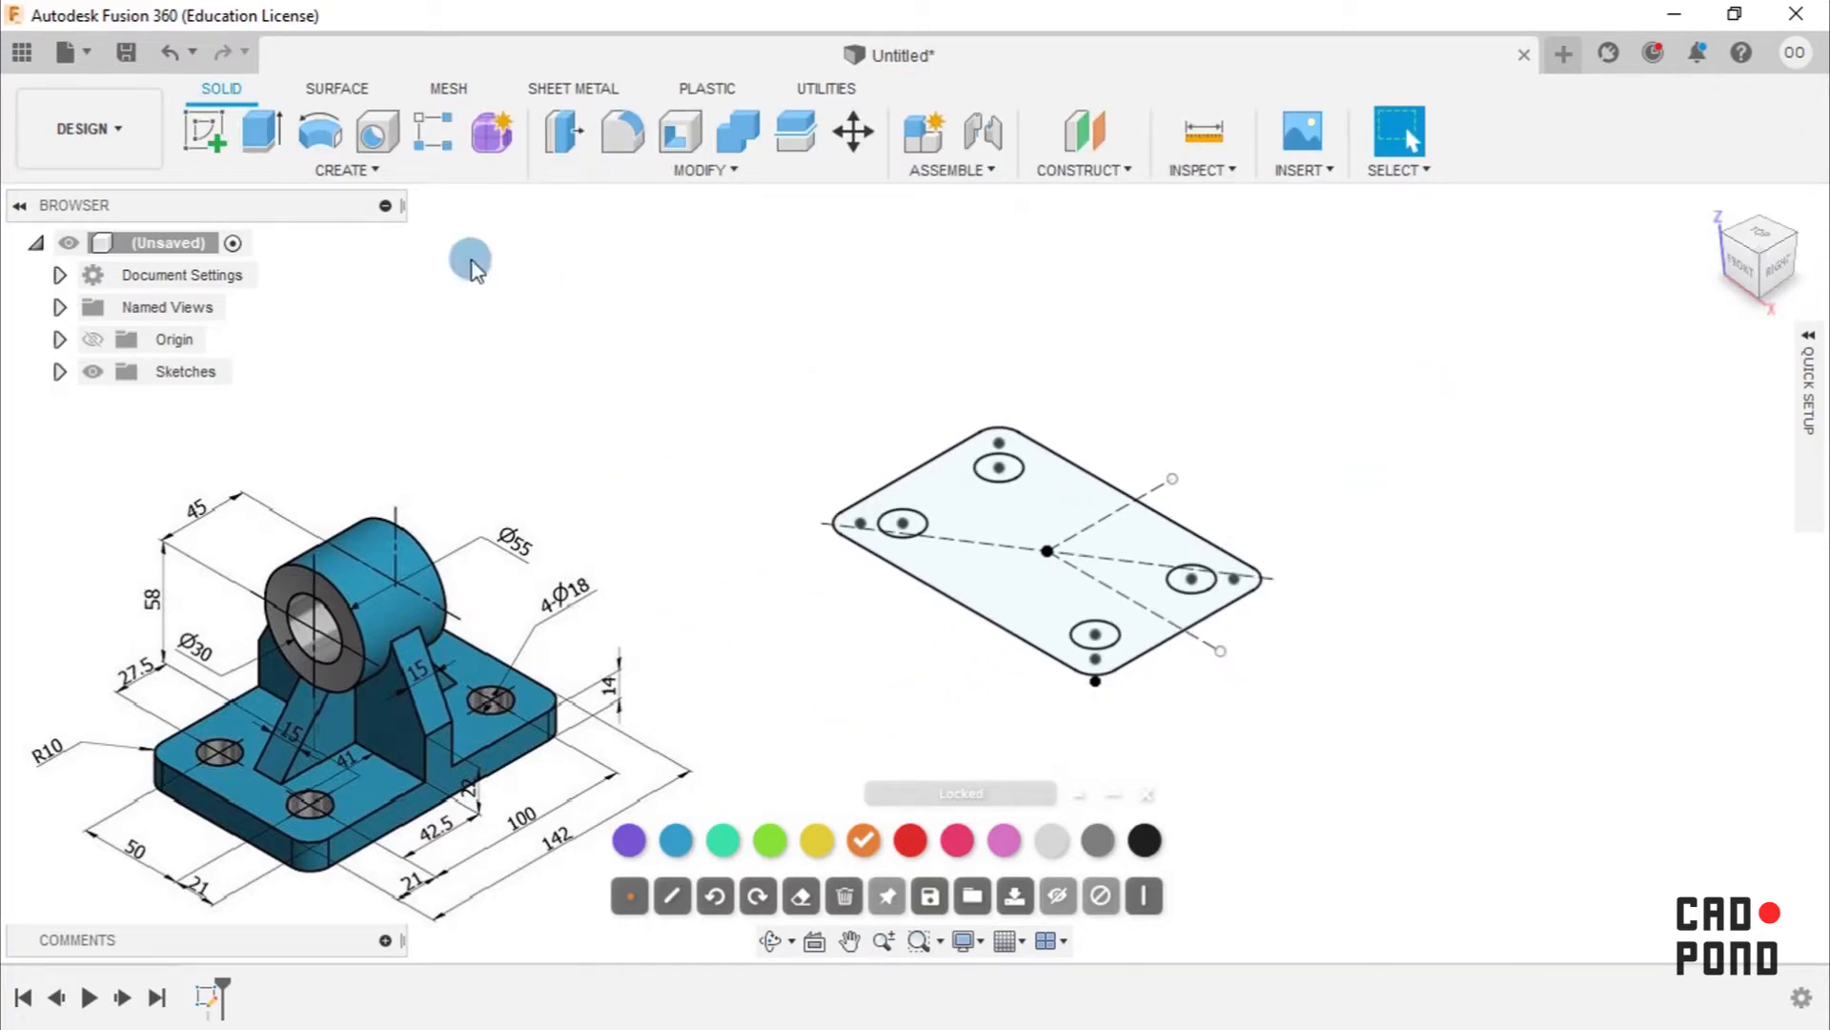
click(260, 131)
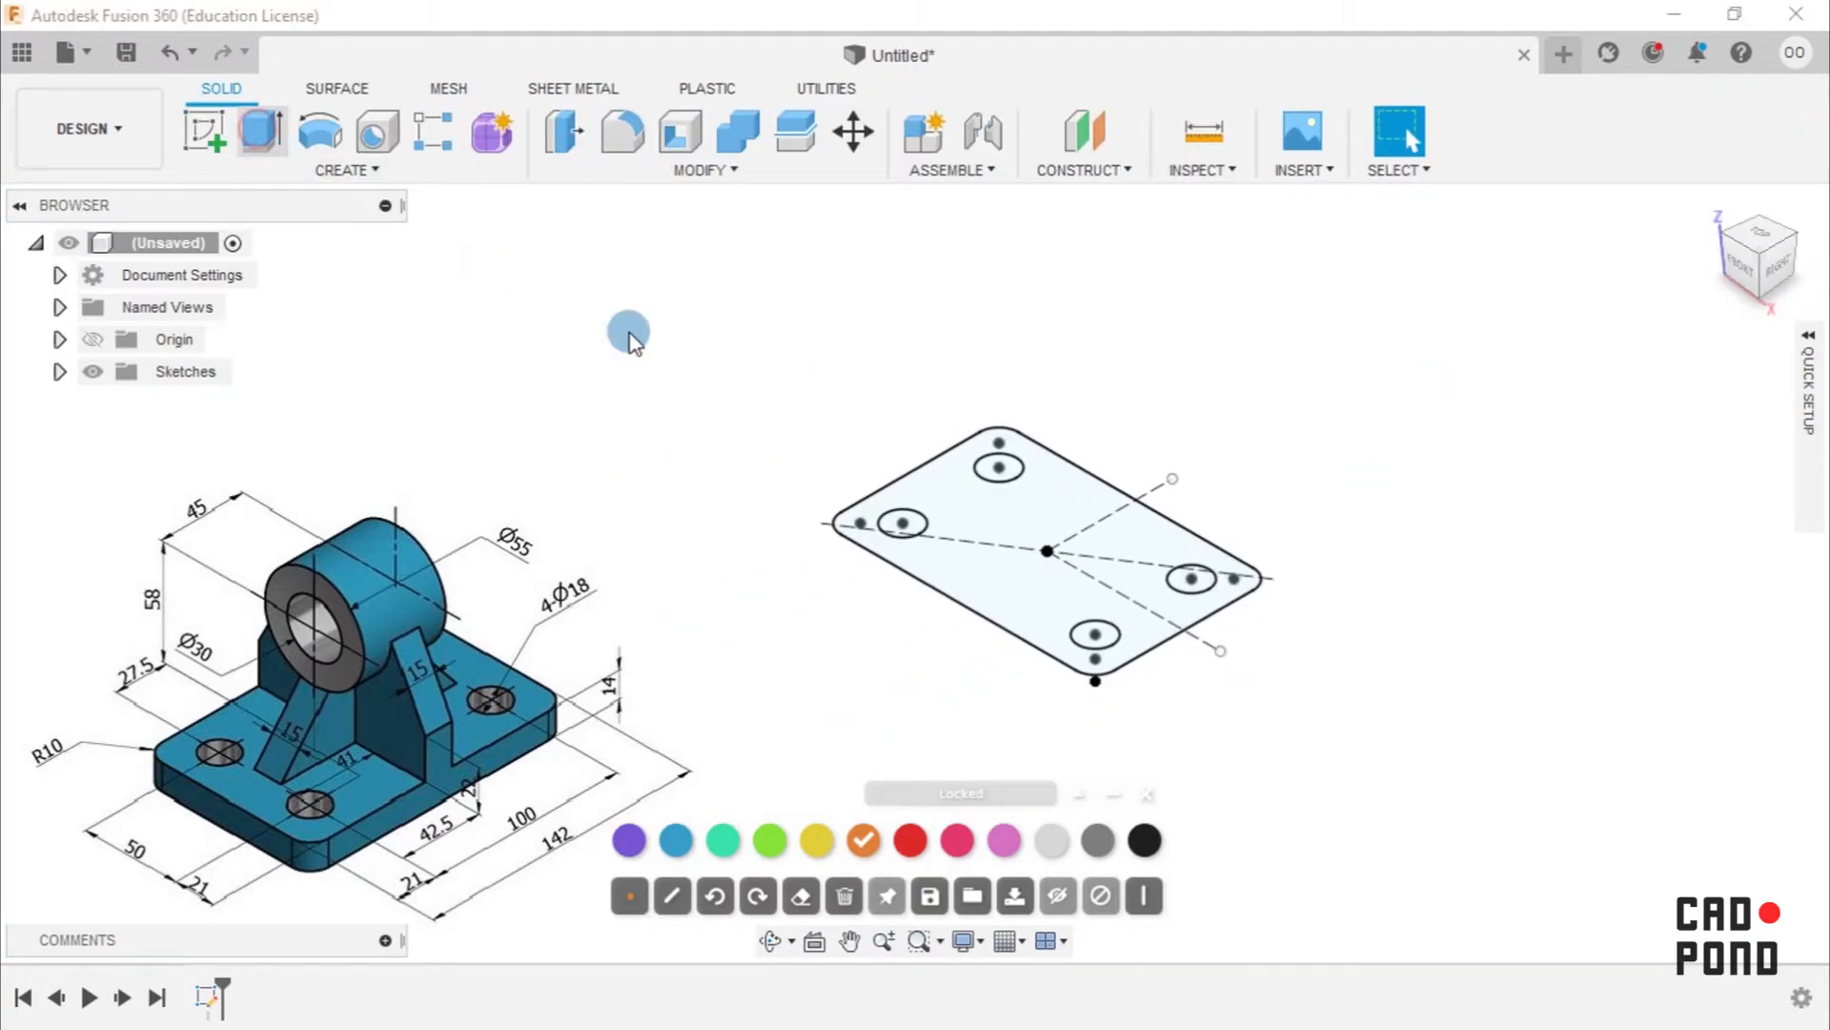
click(953, 494)
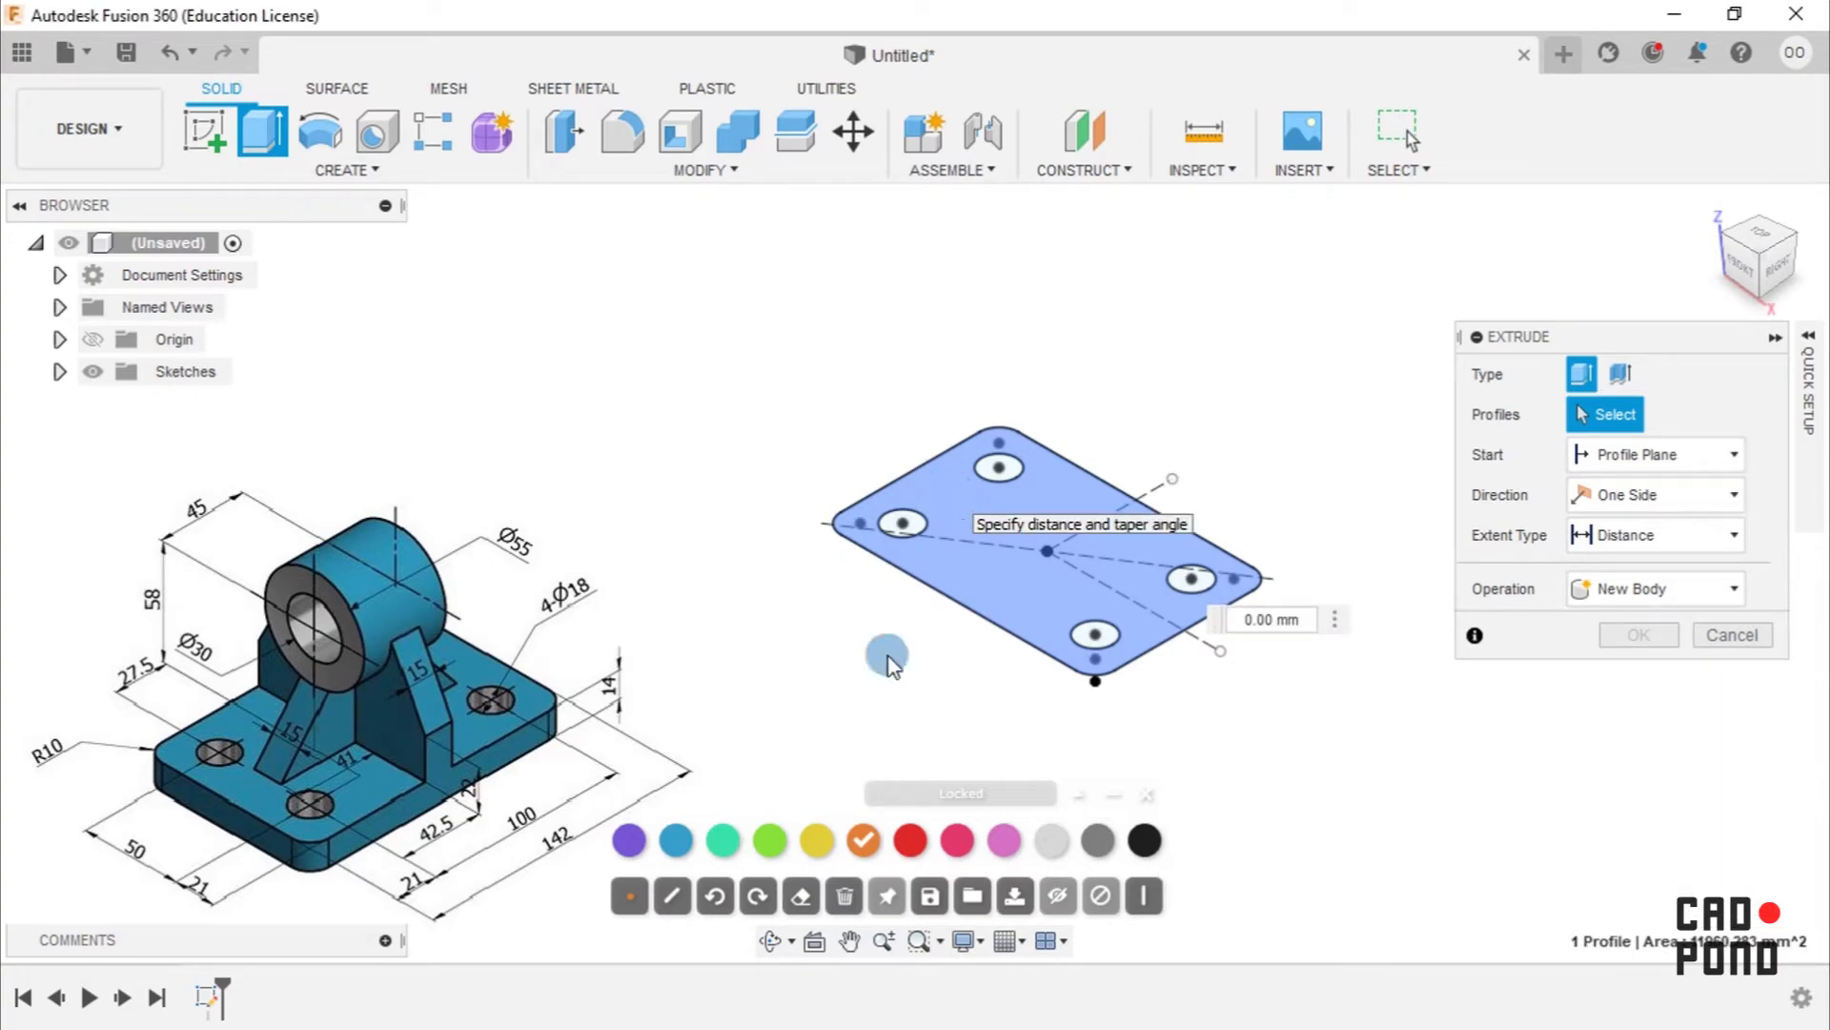
click(1059, 896)
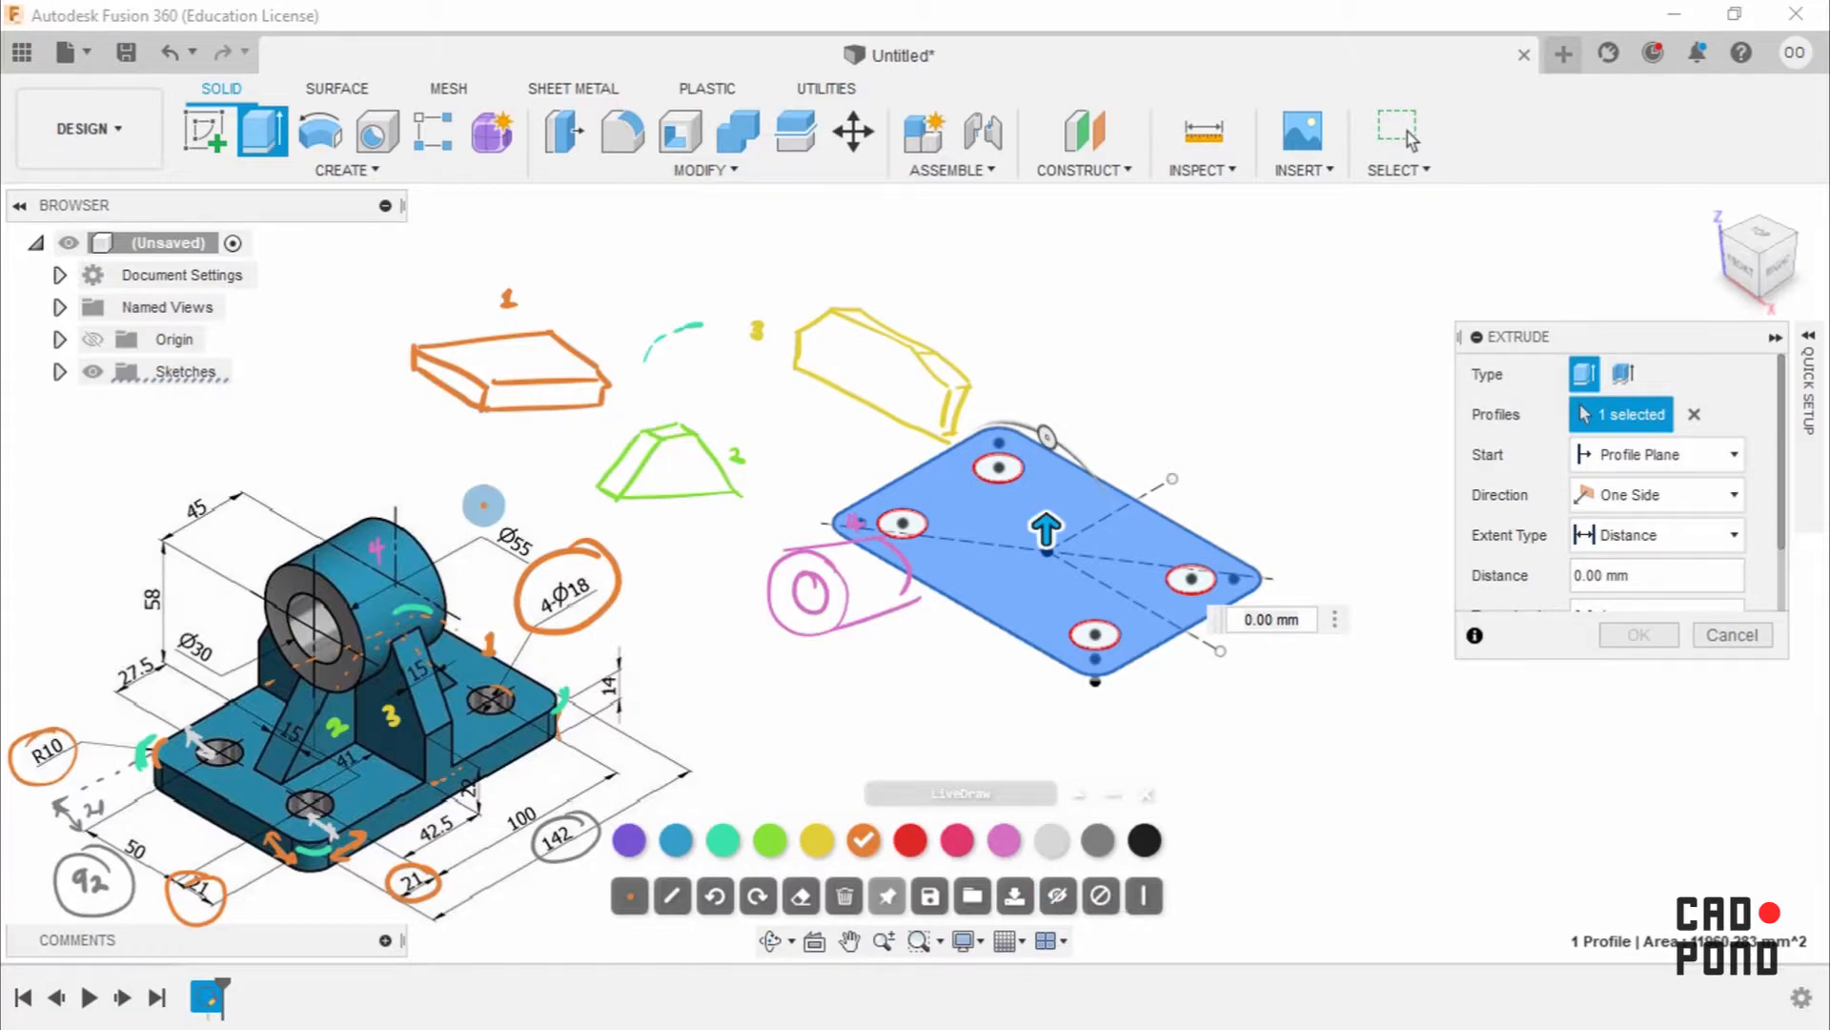
mouse_move(630, 658)
mouse_down()
mouse_move(583, 701)
mouse_move(637, 679)
mouse_move(618, 646)
mouse_up()
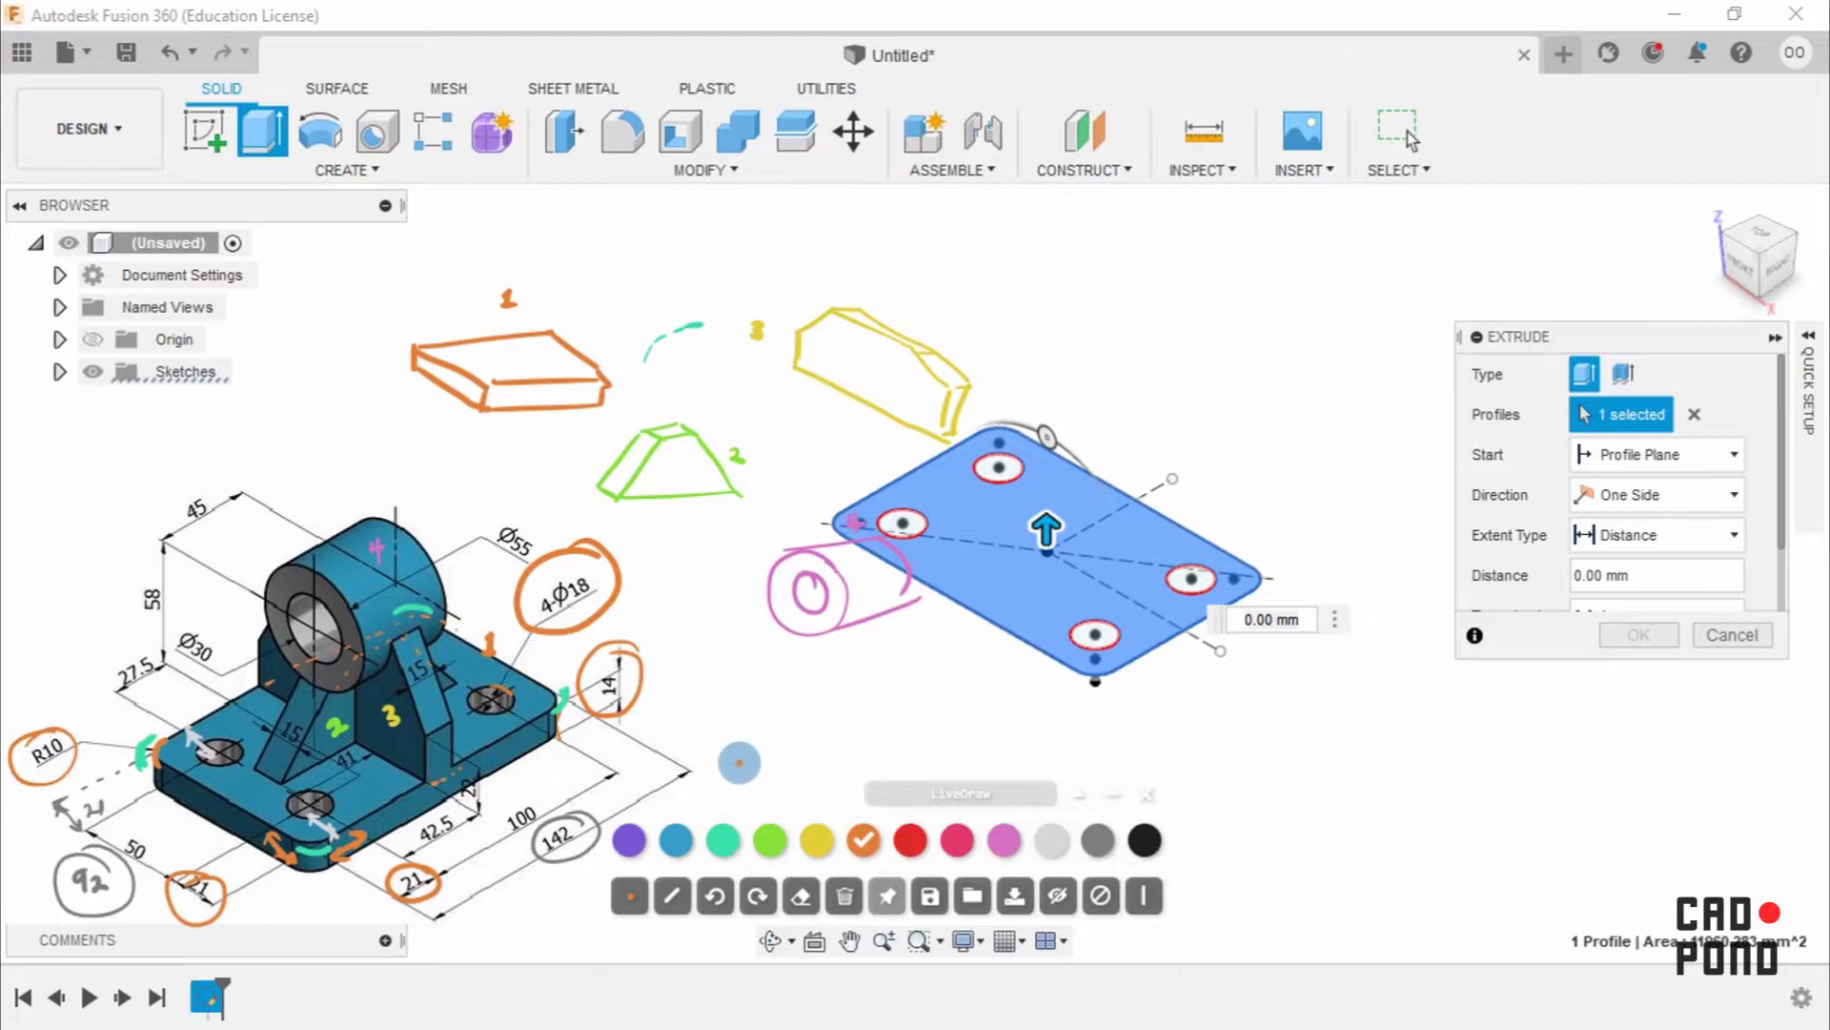
click(1058, 896)
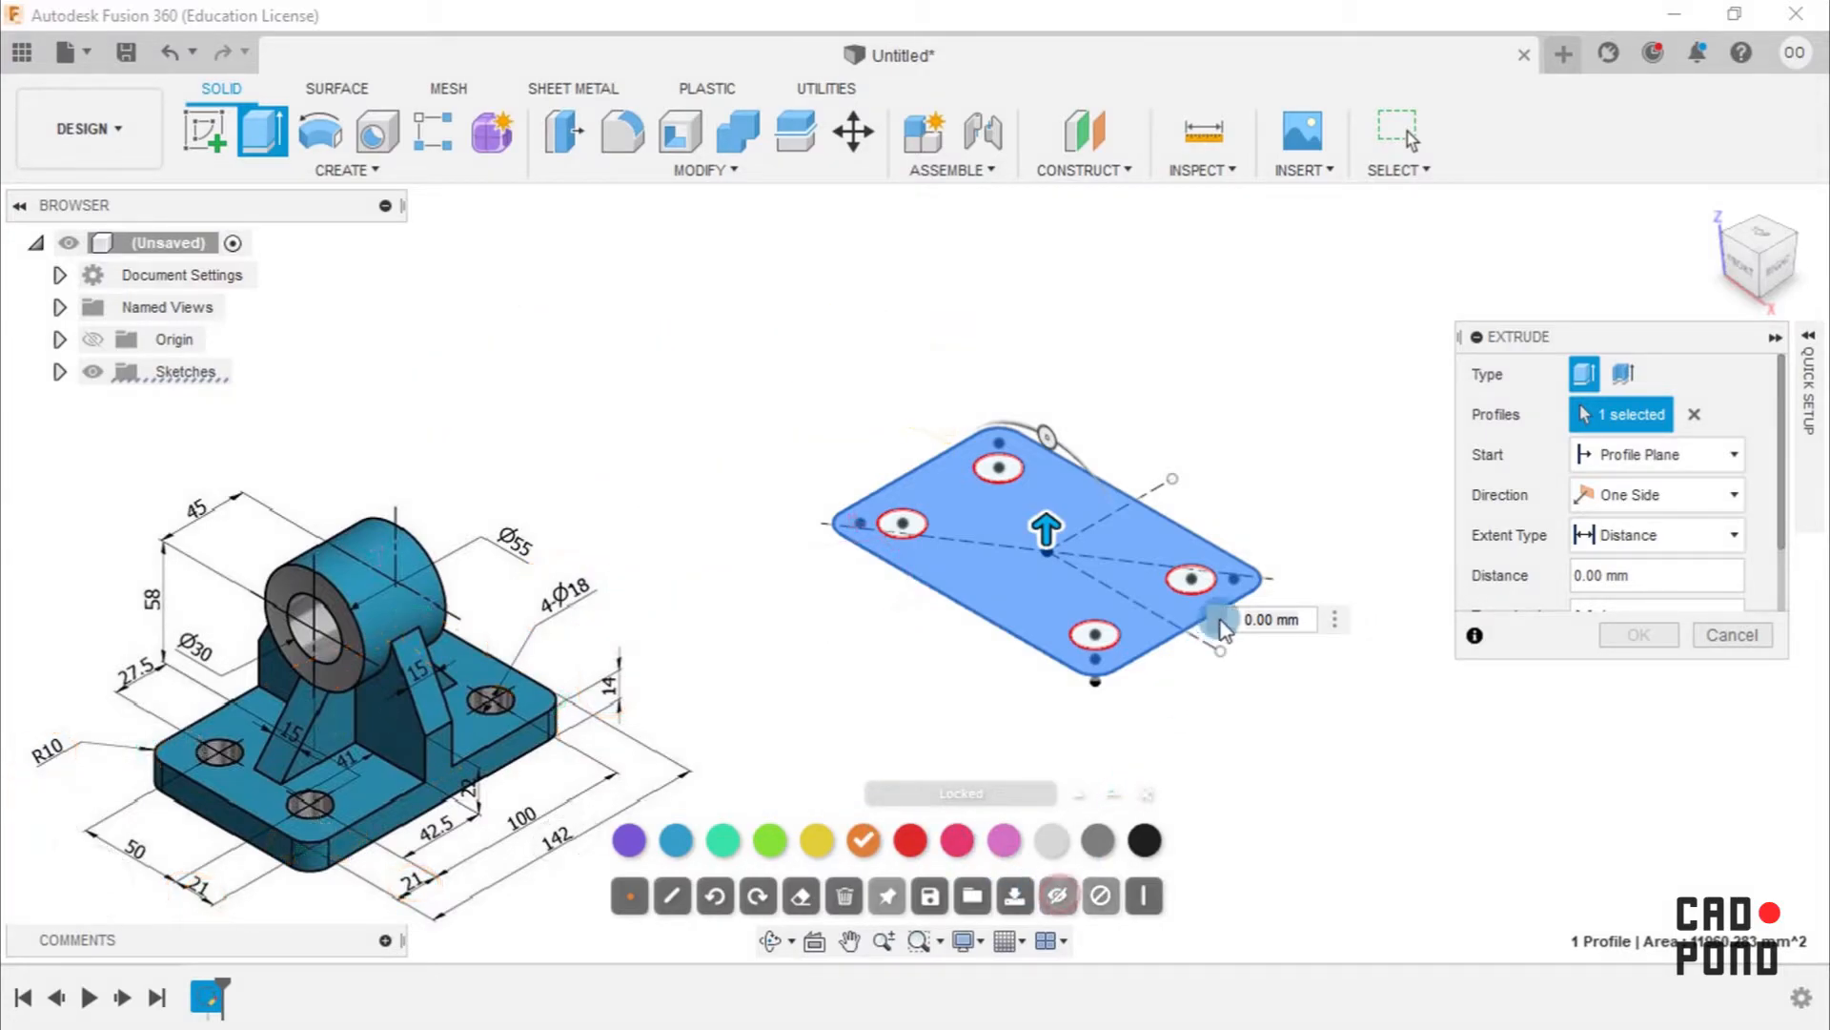
click(1281, 623)
text(1)
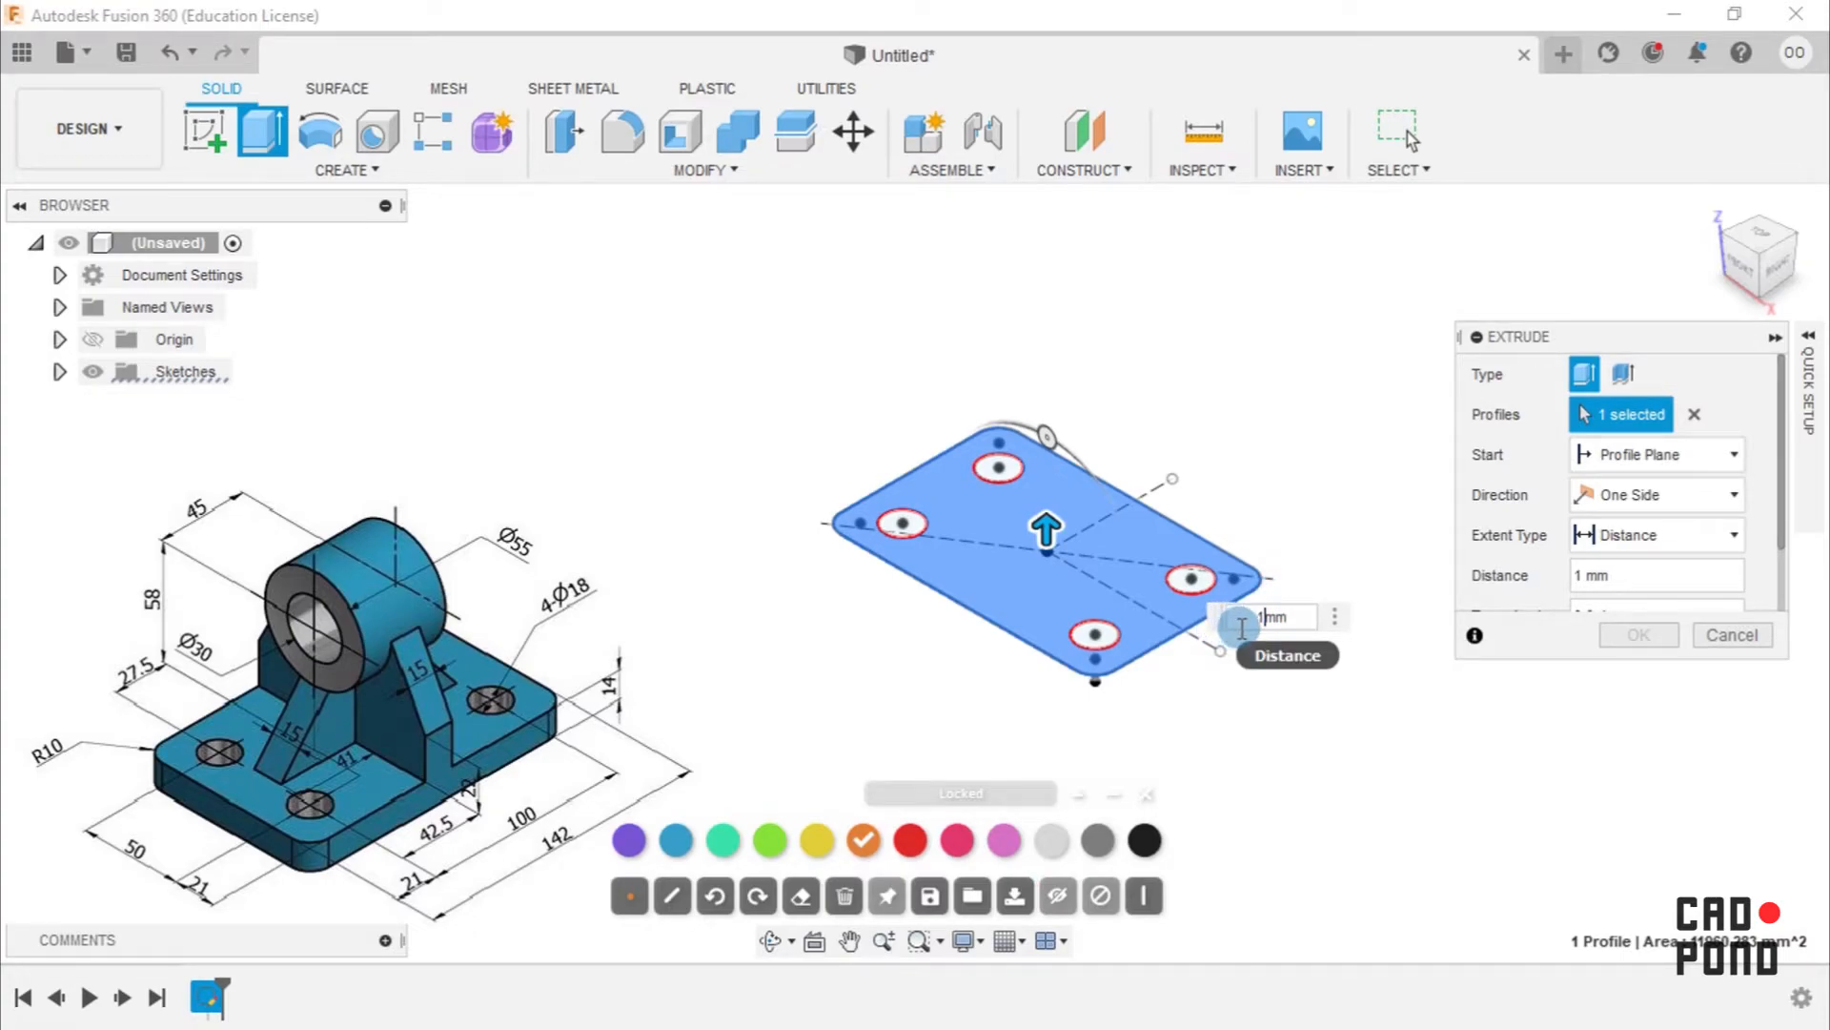
text(4)
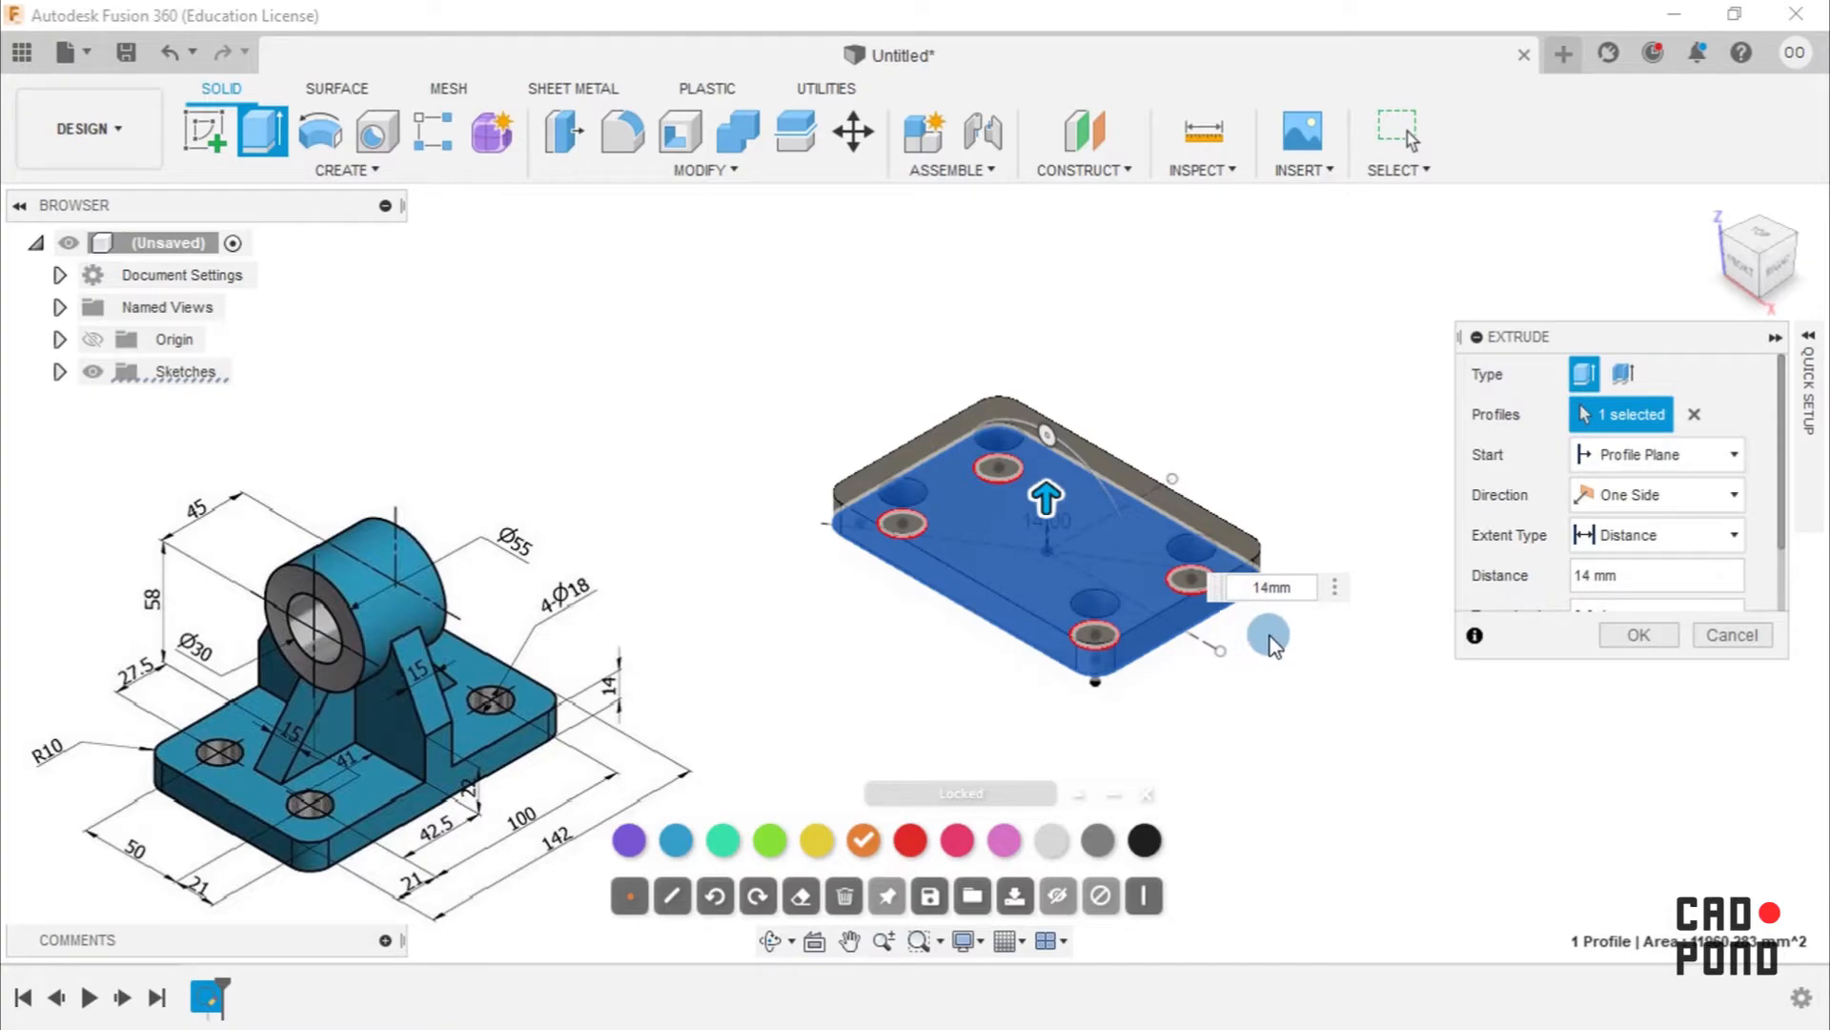
click(1639, 635)
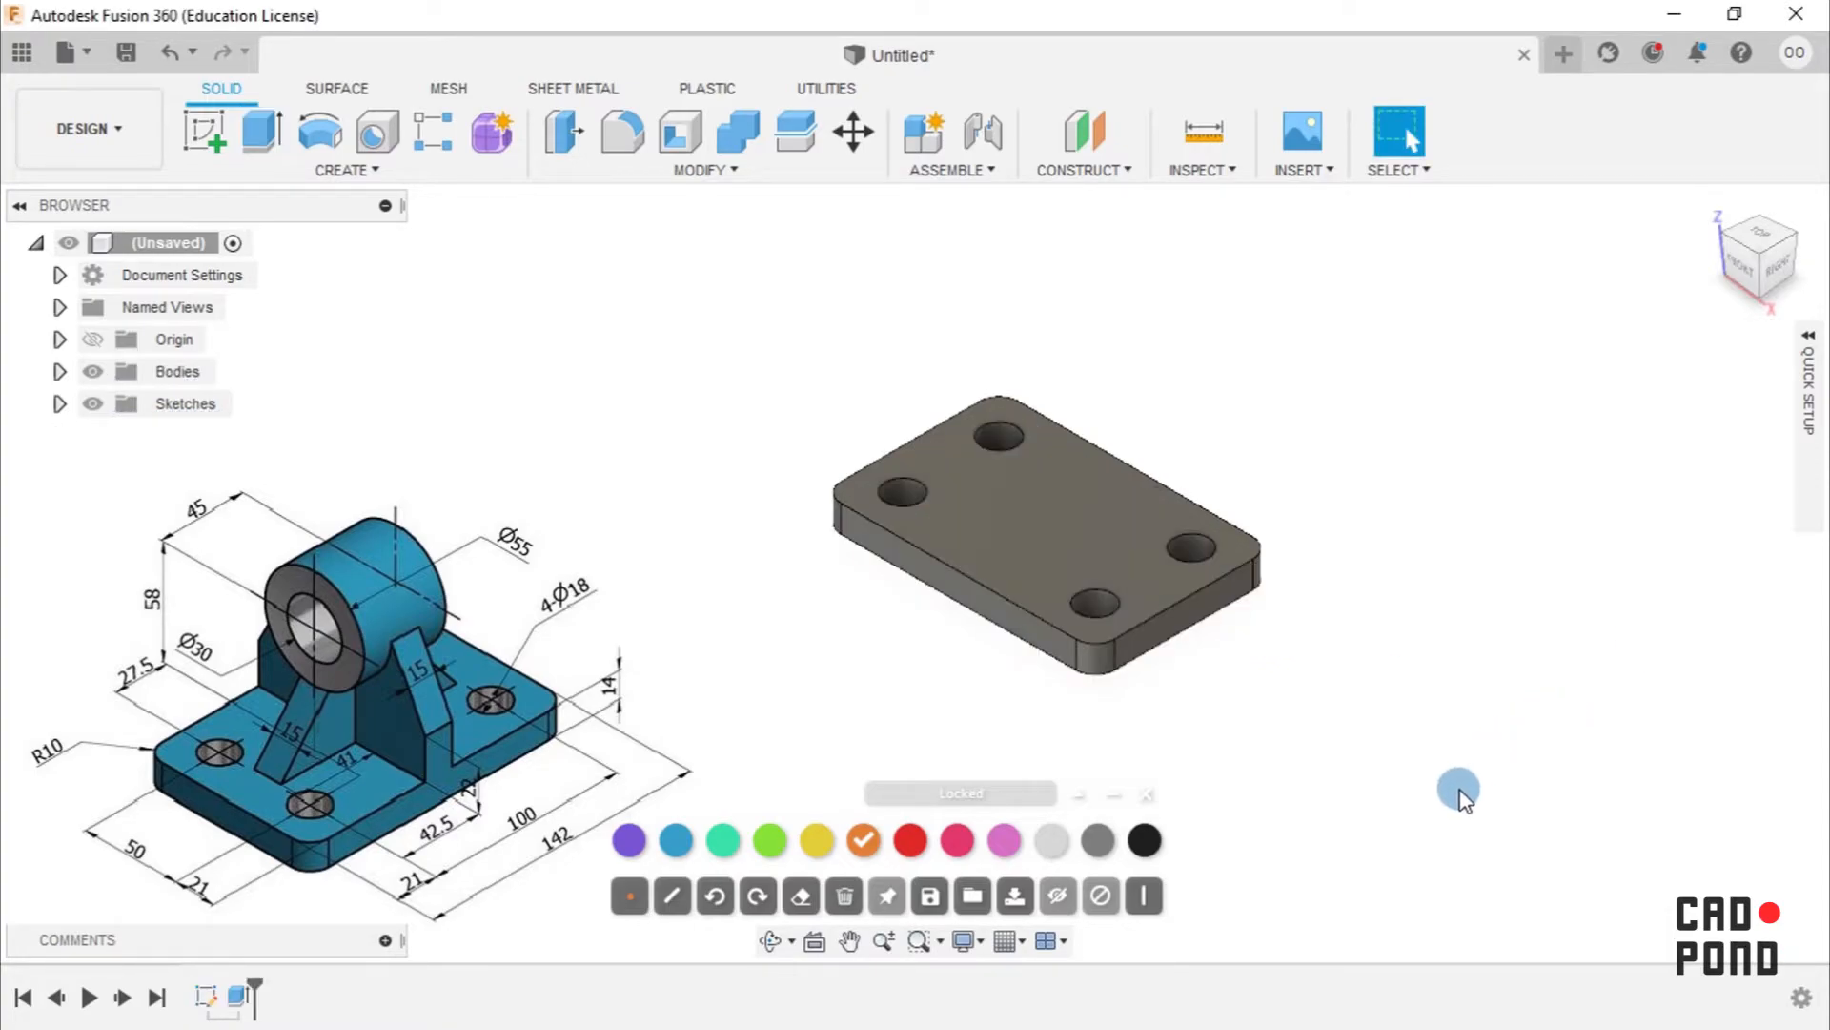
Bring back the hand-drawn part breakdown and annotate sketched part 2 with its 15 mm thickness, circling that value in the reference drawing.
click(1056, 897)
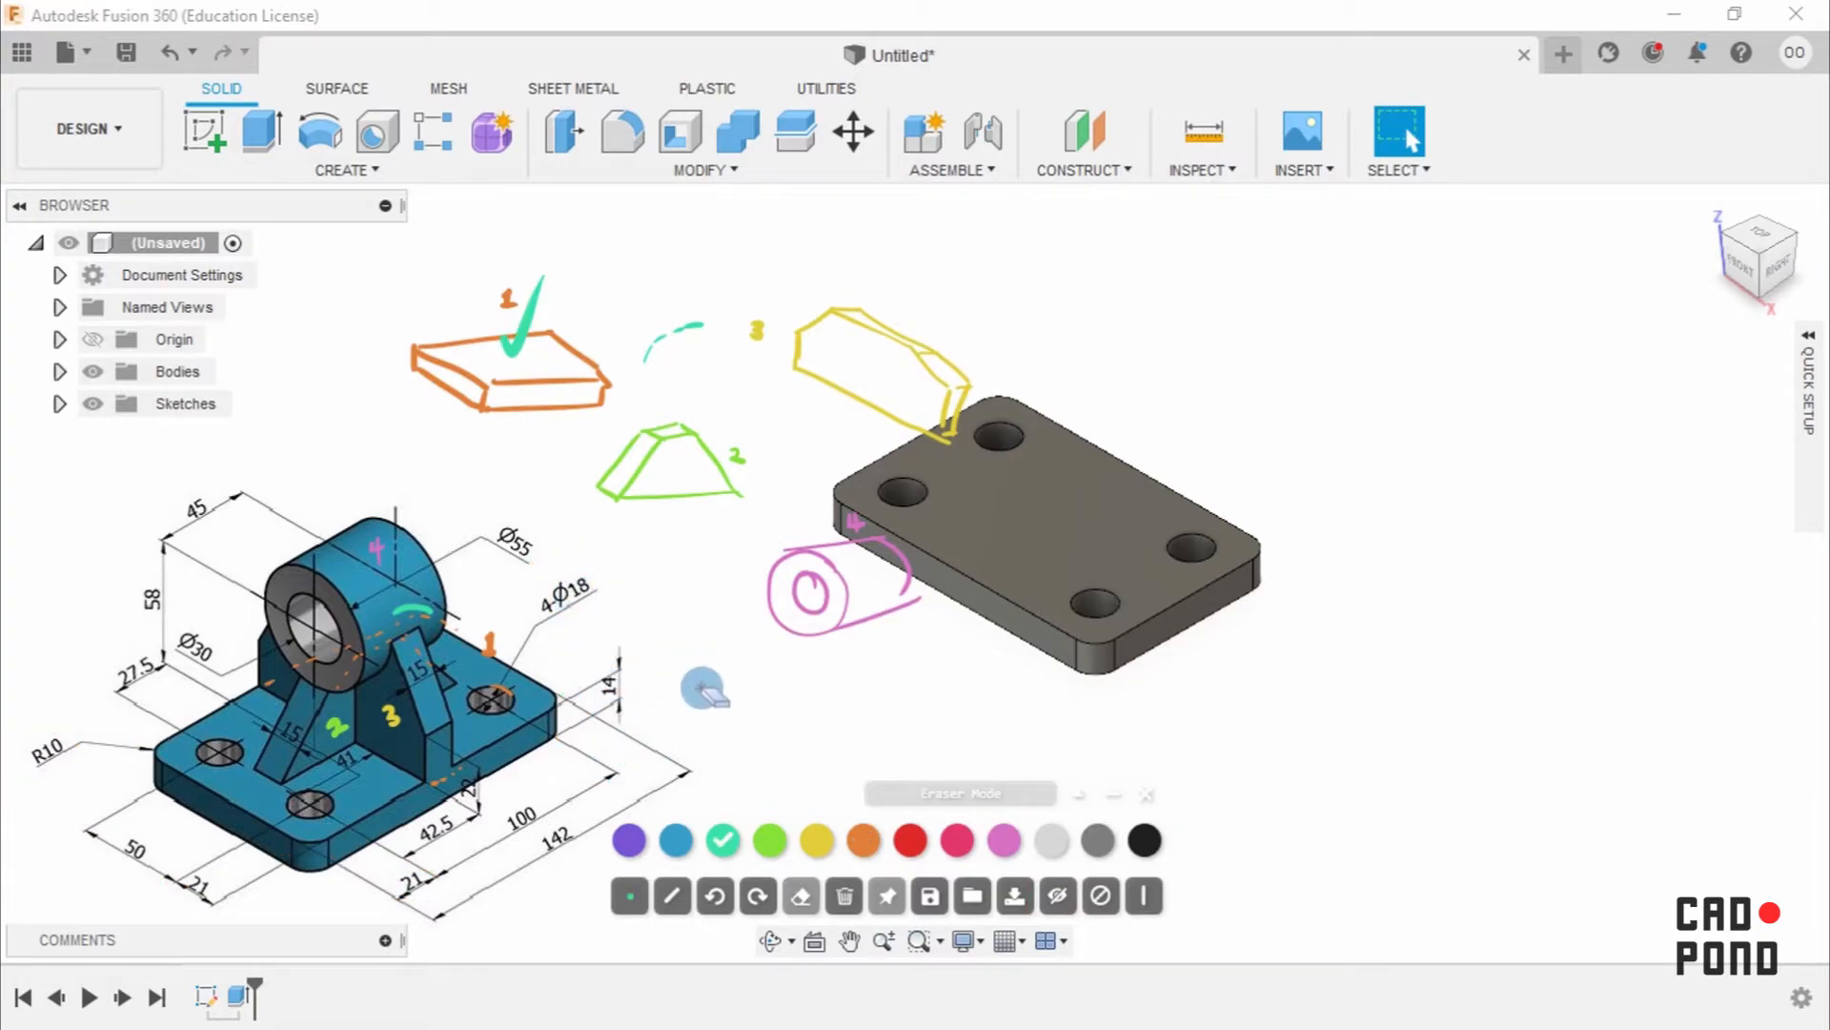
click(799, 897)
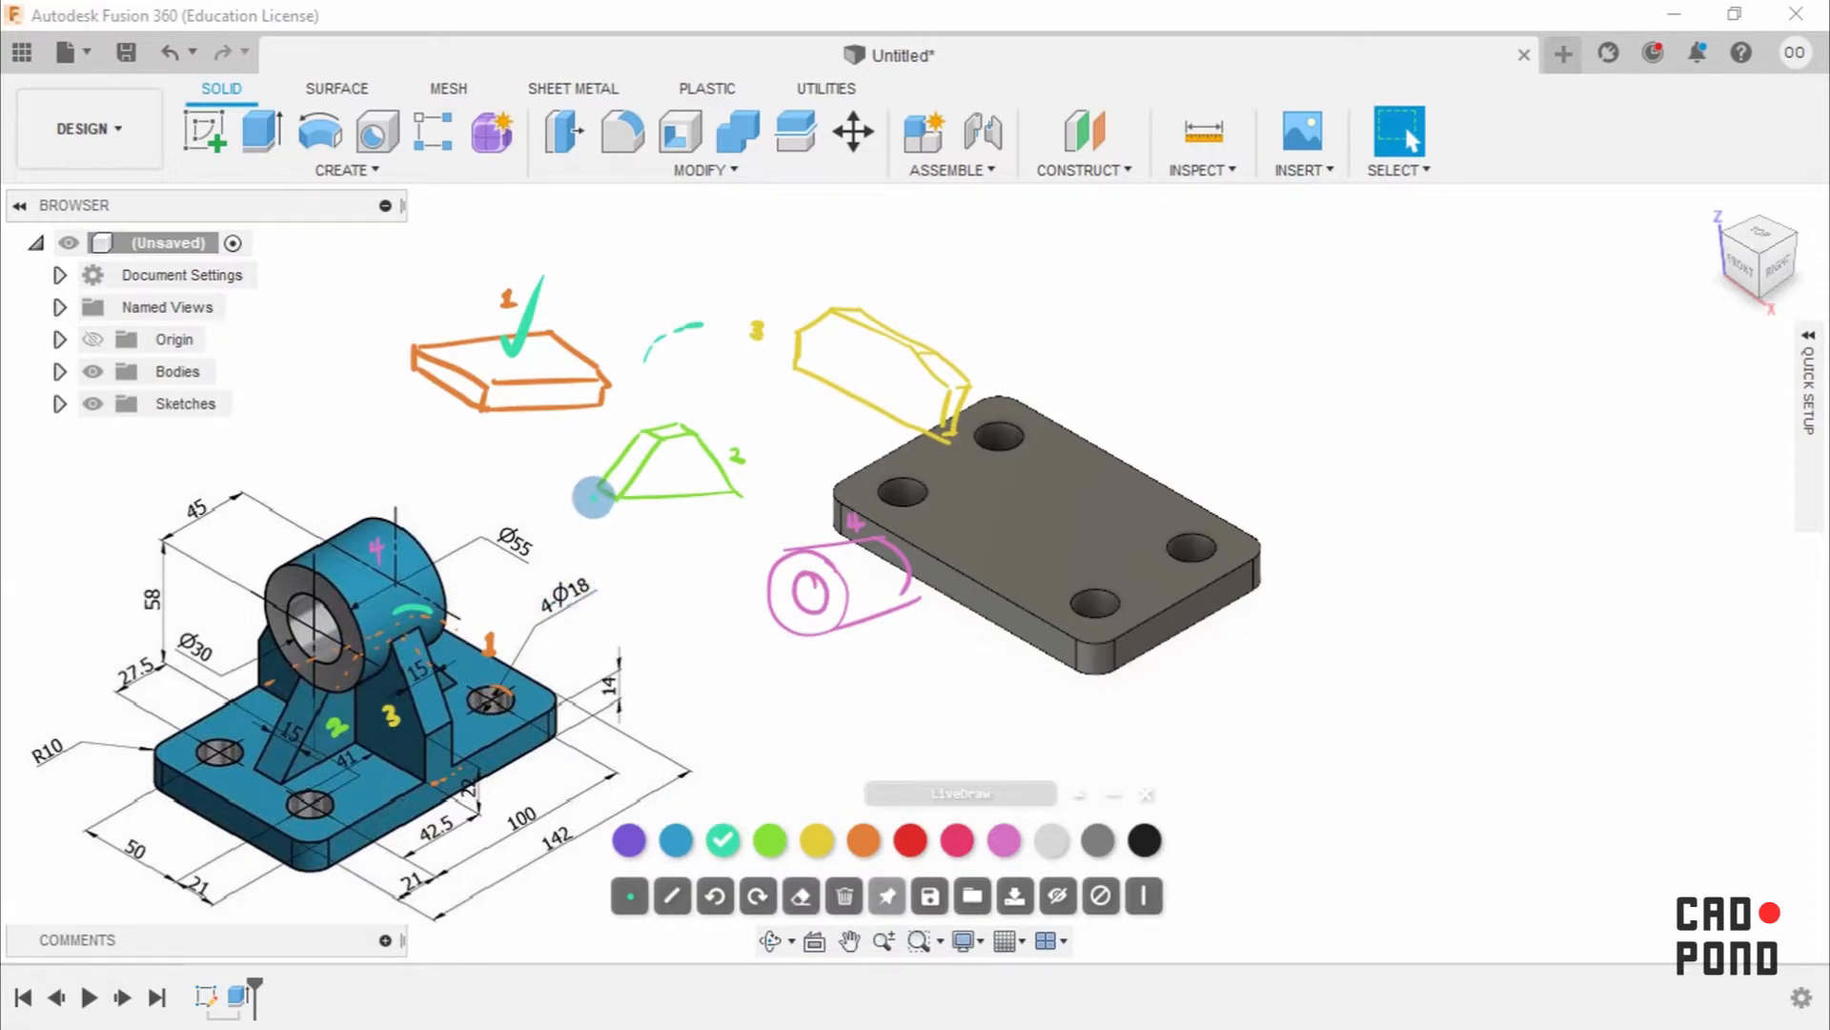
mouse_move(607, 511)
mouse_down()
mouse_move(592, 525)
mouse_move(619, 533)
mouse_move(569, 486)
mouse_move(583, 502)
mouse_up()
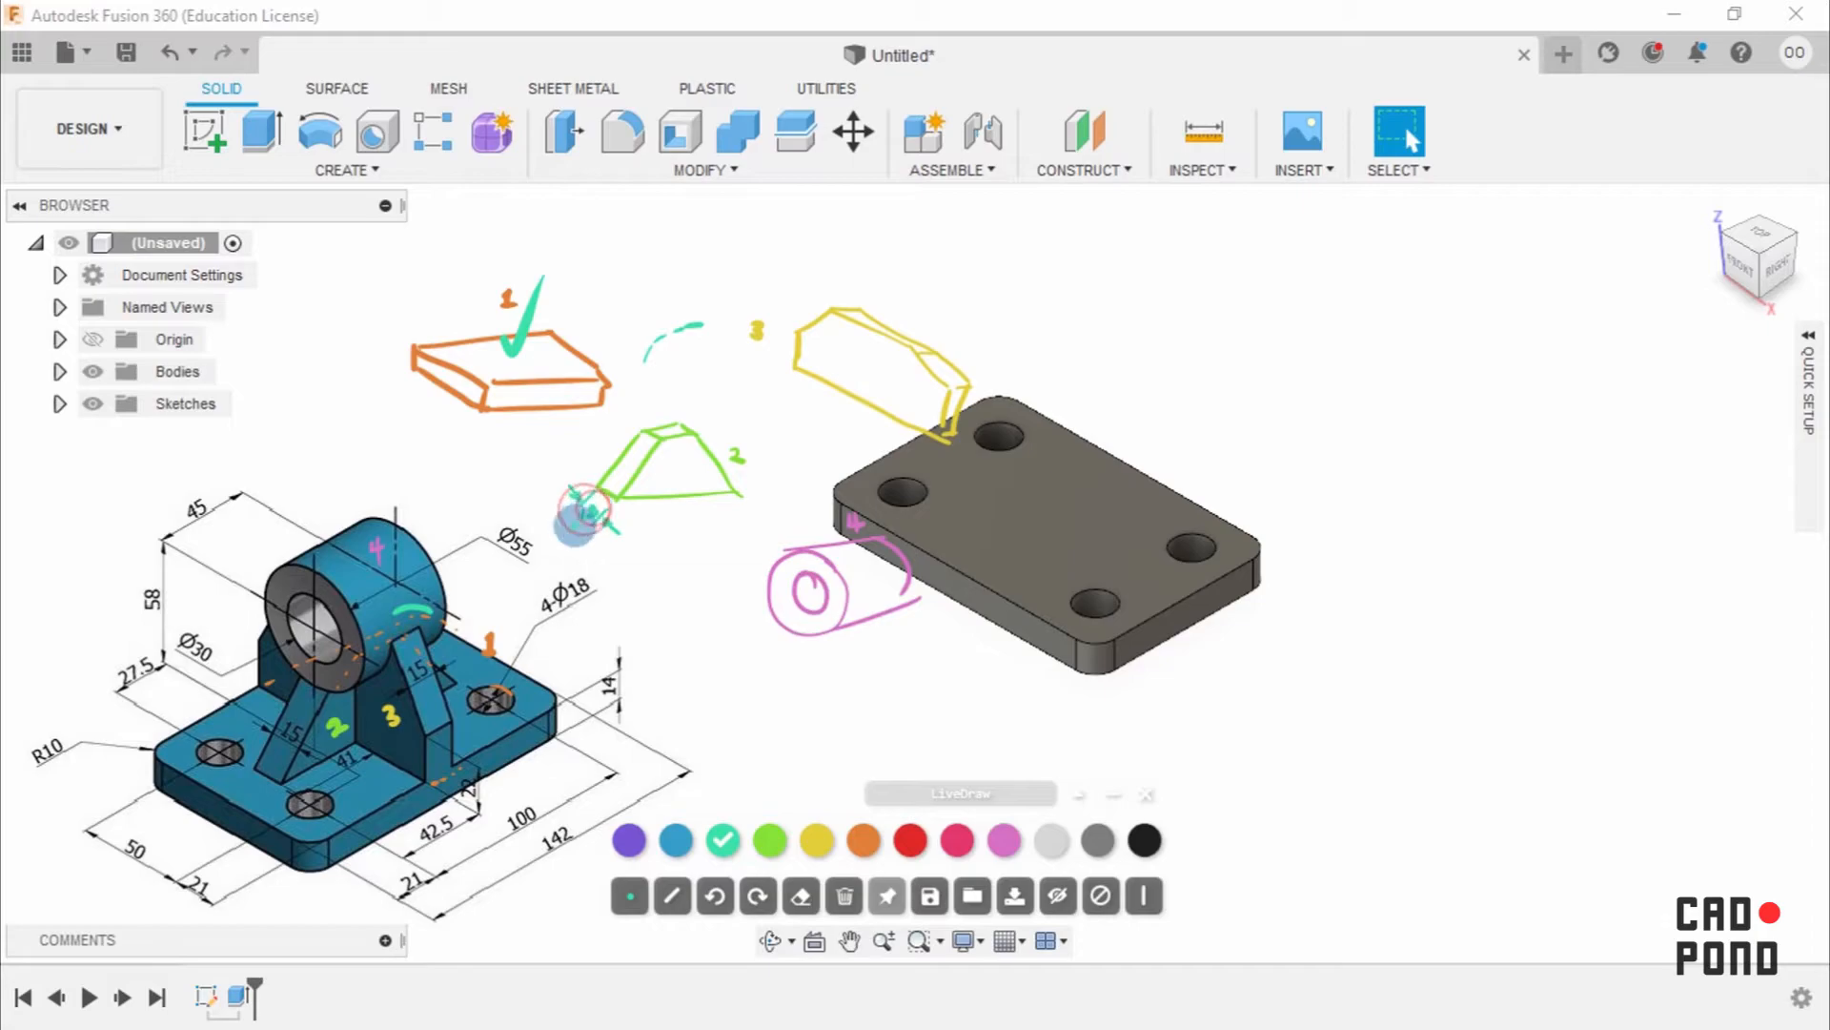
drag(303, 711, 301, 713)
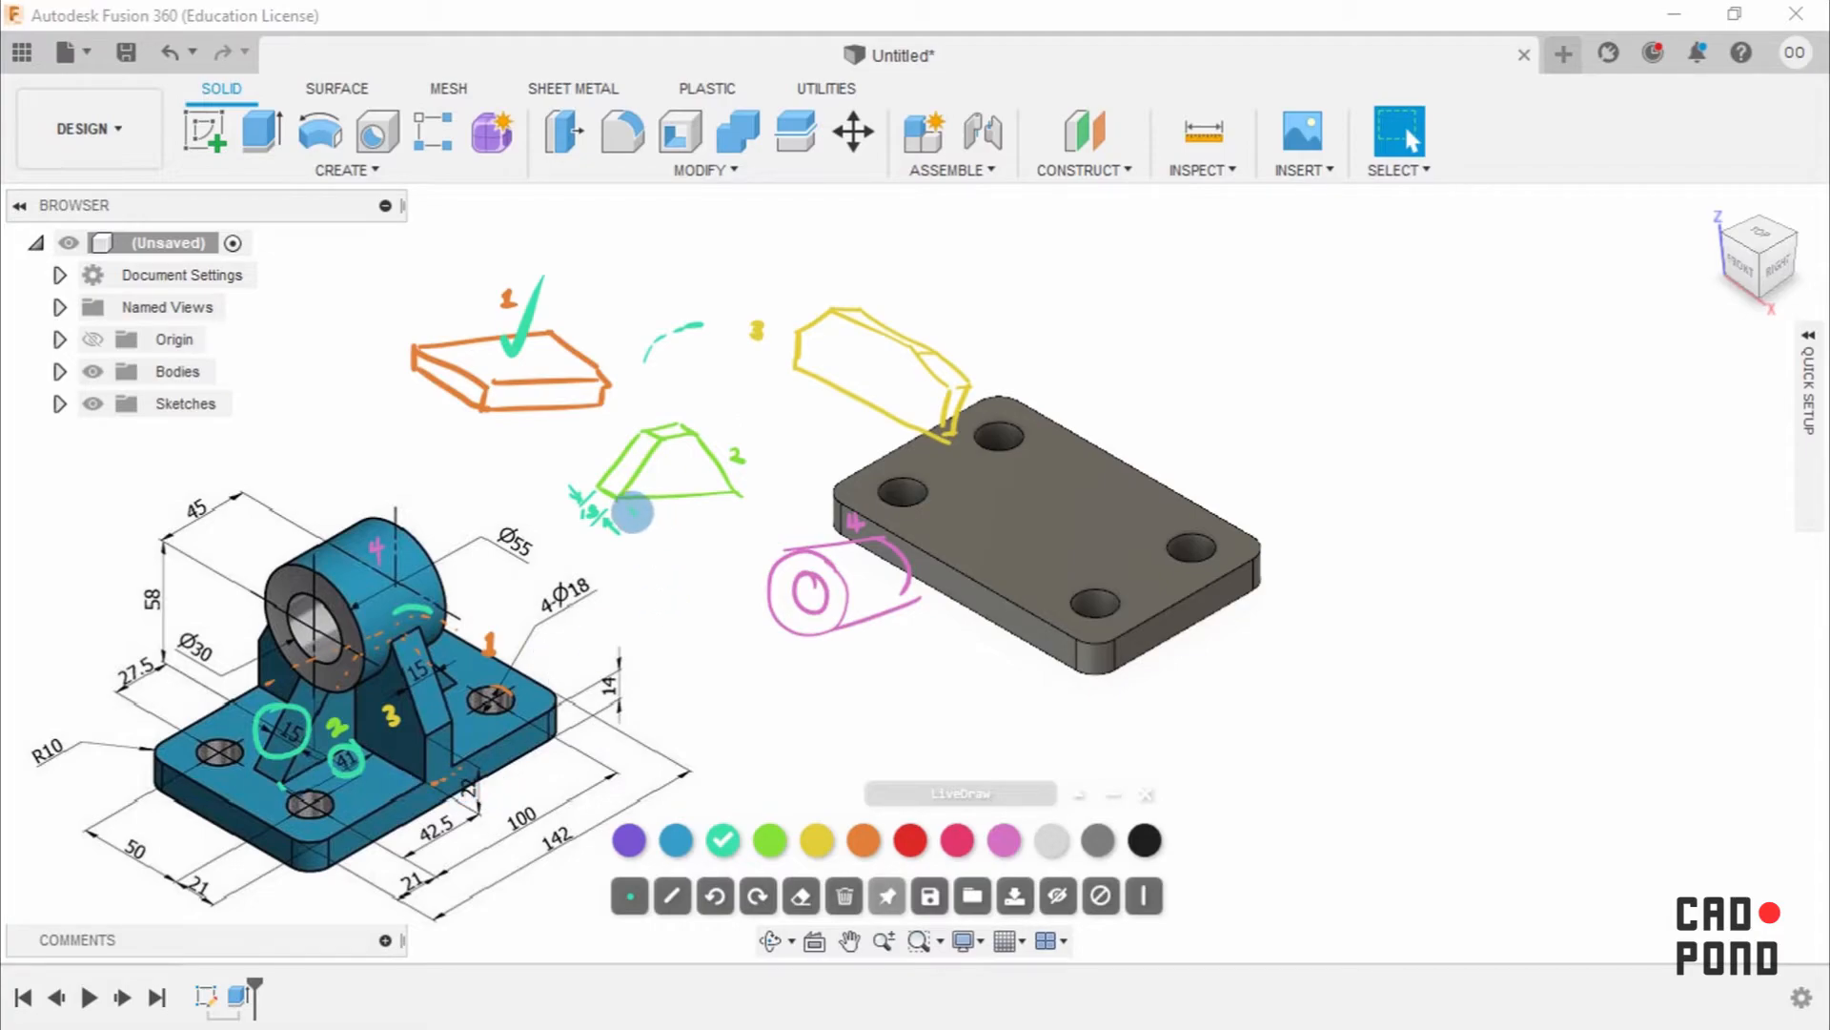
Annotate the base of sketched part 2 with its segment divisions and an overall length arrow labelled 97.
mouse_move(694, 491)
mouse_down()
mouse_move(669, 495)
mouse_move(690, 517)
mouse_up()
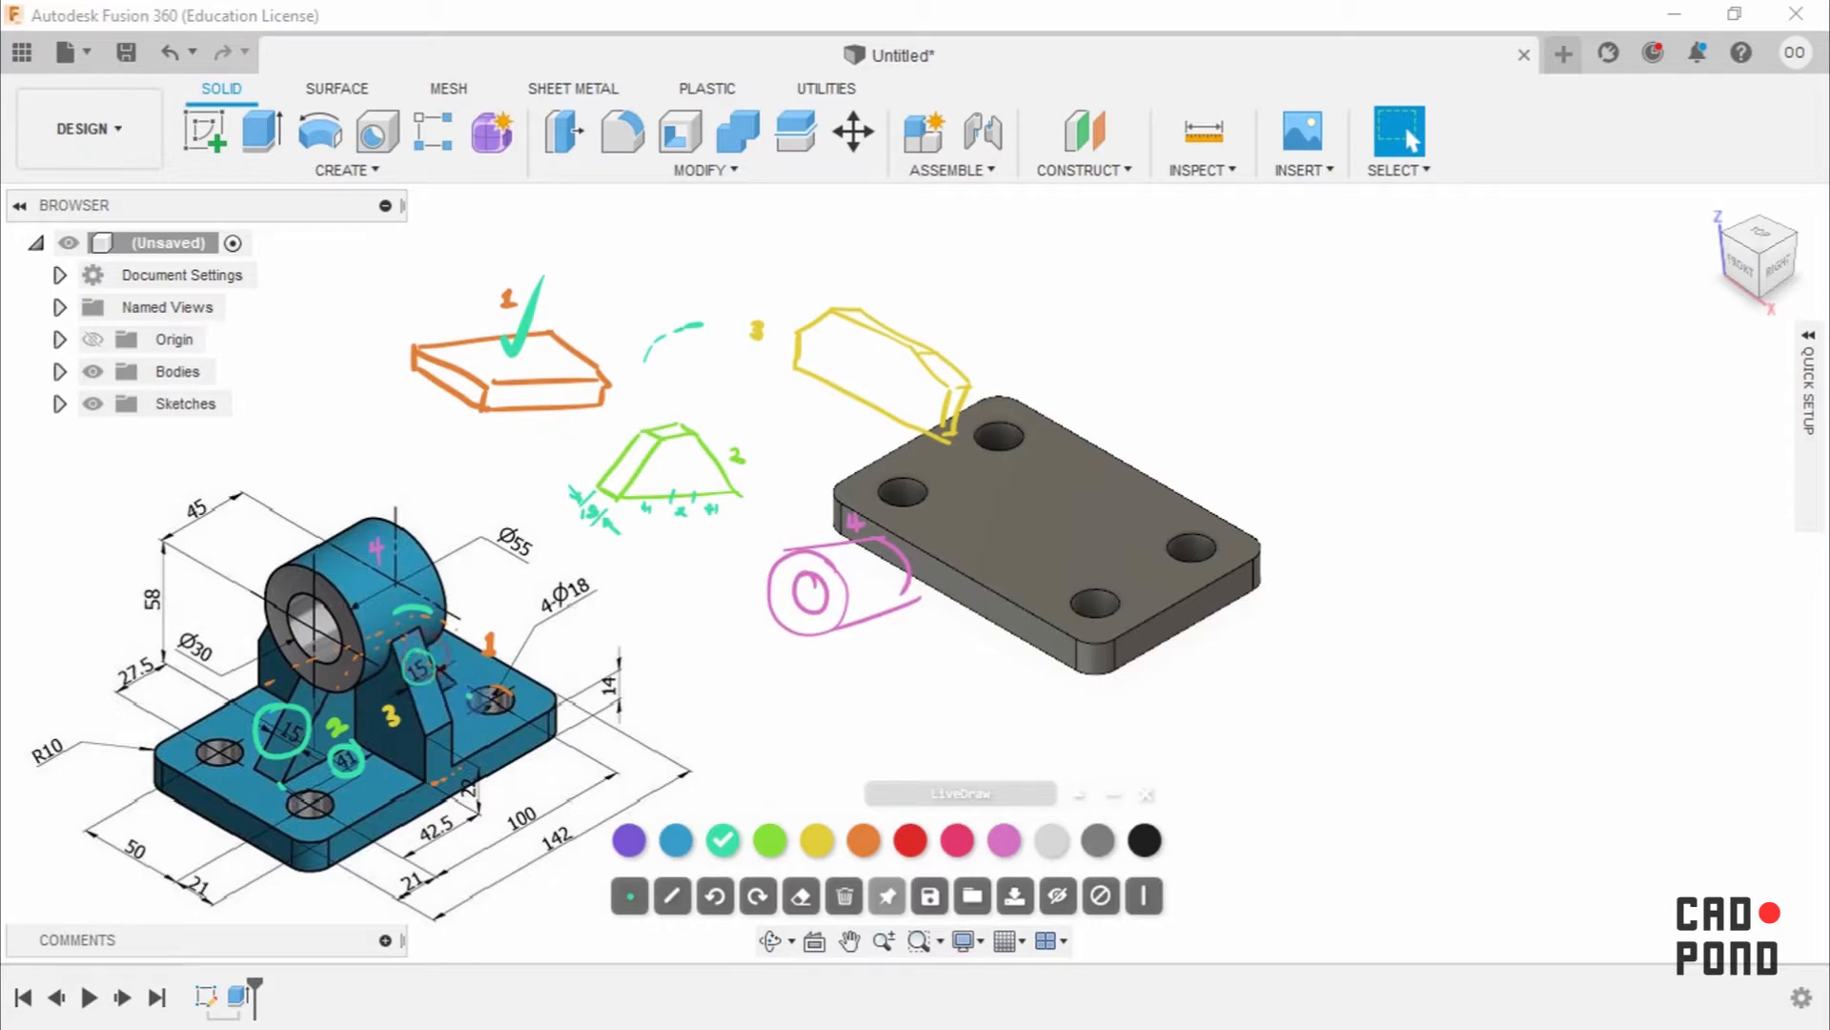
drag(618, 506, 617, 524)
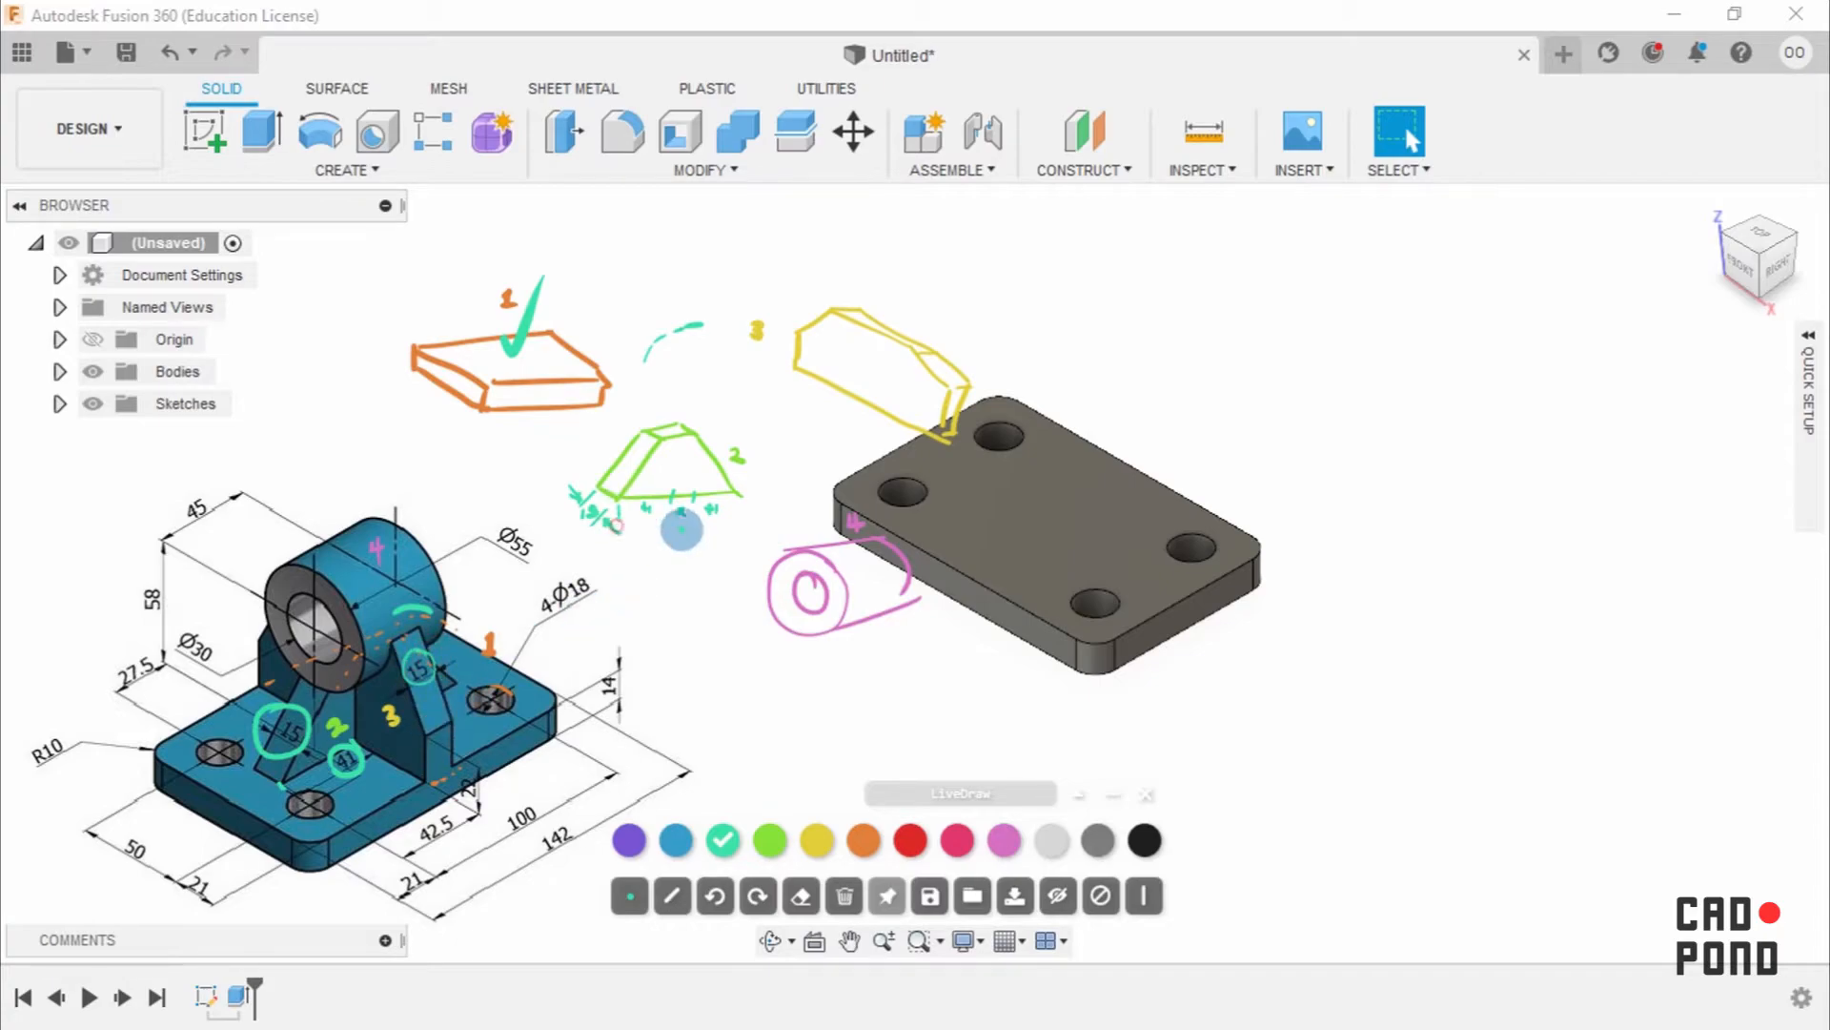
drag(738, 506, 740, 530)
mouse_move(630, 550)
mouse_down()
mouse_move(728, 558)
mouse_move(645, 563)
mouse_up()
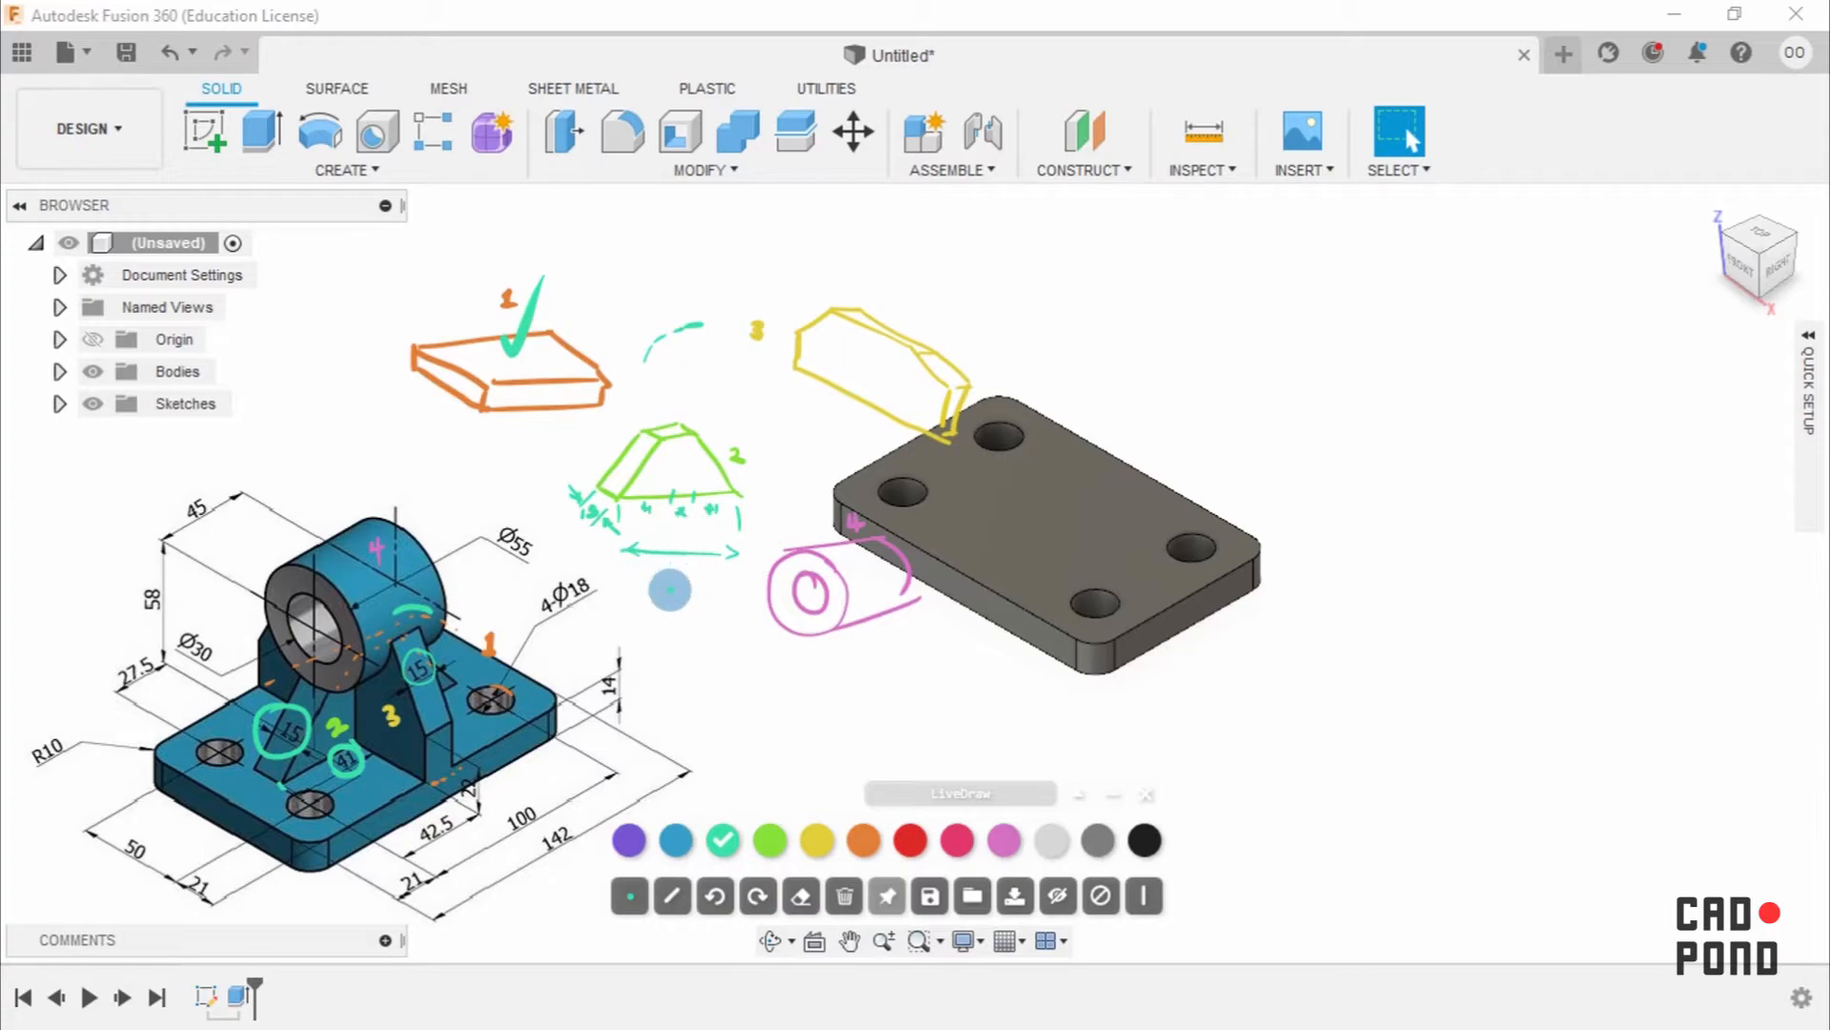
drag(681, 573, 684, 589)
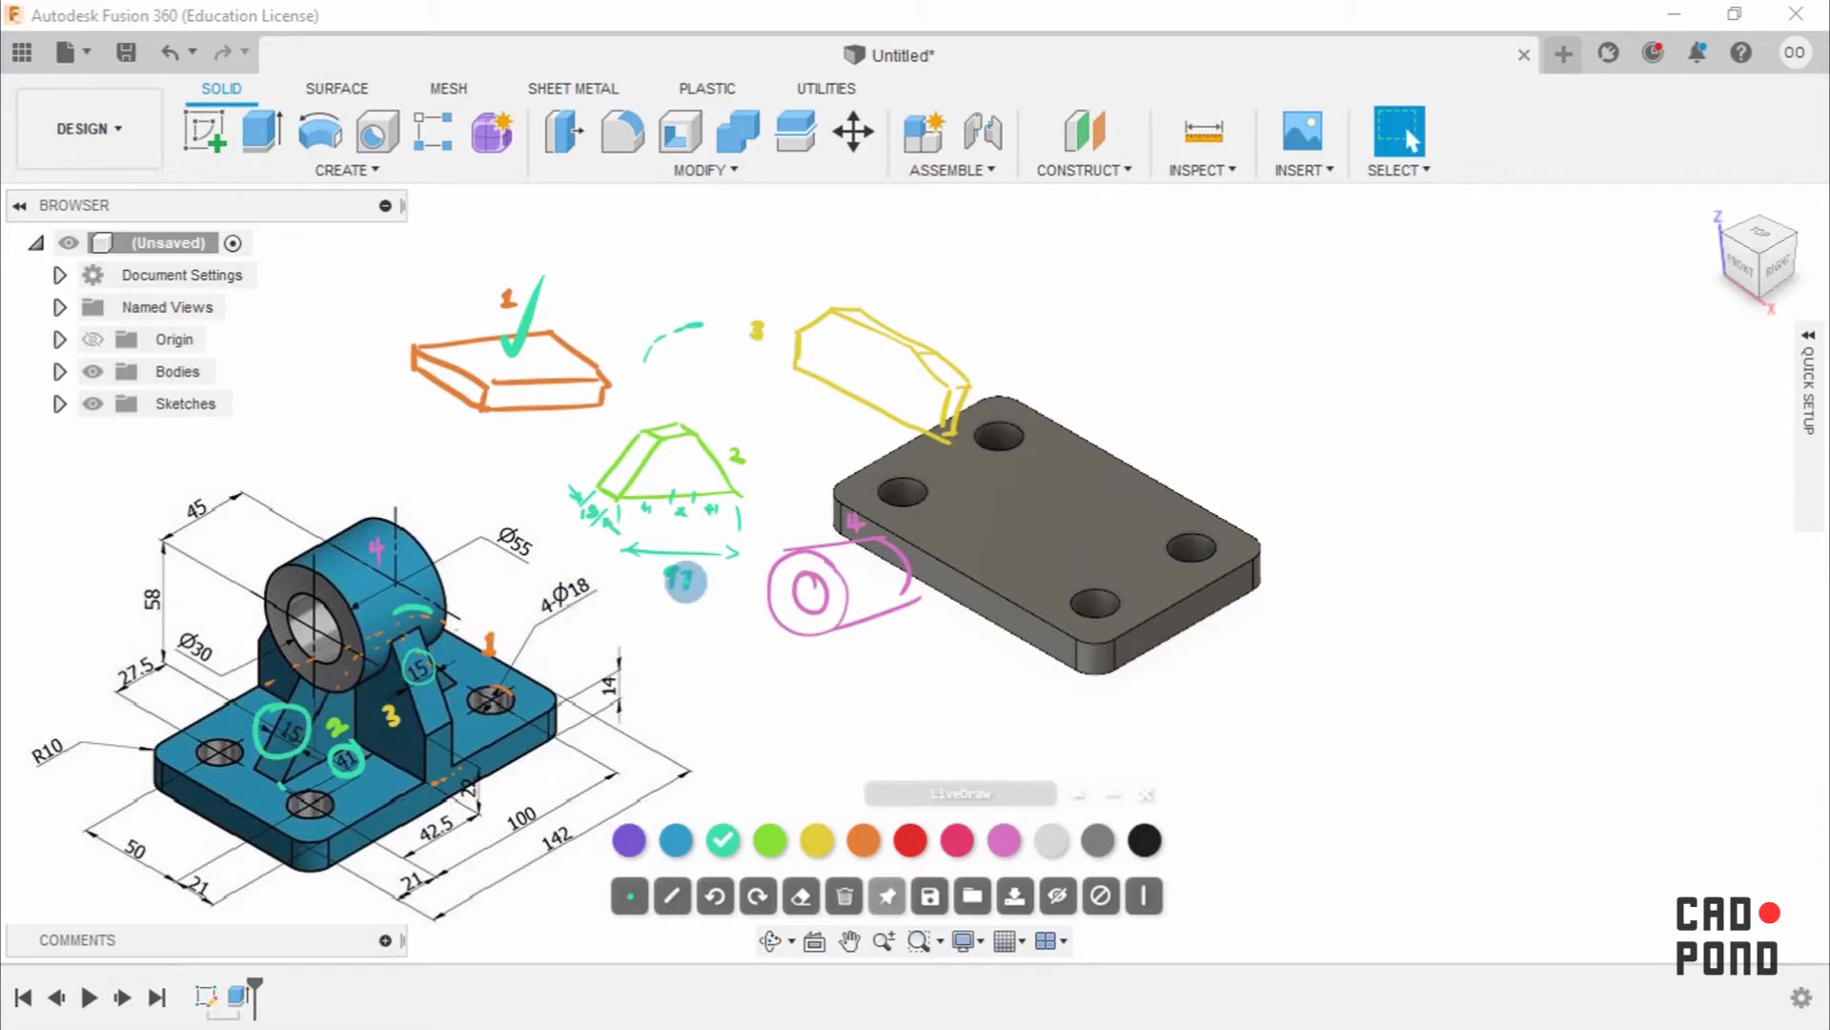
Mark the height and a top width of 10 on sketched part 2, circle the 45 dimension, and hide the annotations.
drag(597, 444, 618, 439)
mouse_move(636, 437)
mouse_down()
mouse_move(656, 435)
mouse_move(628, 487)
mouse_up()
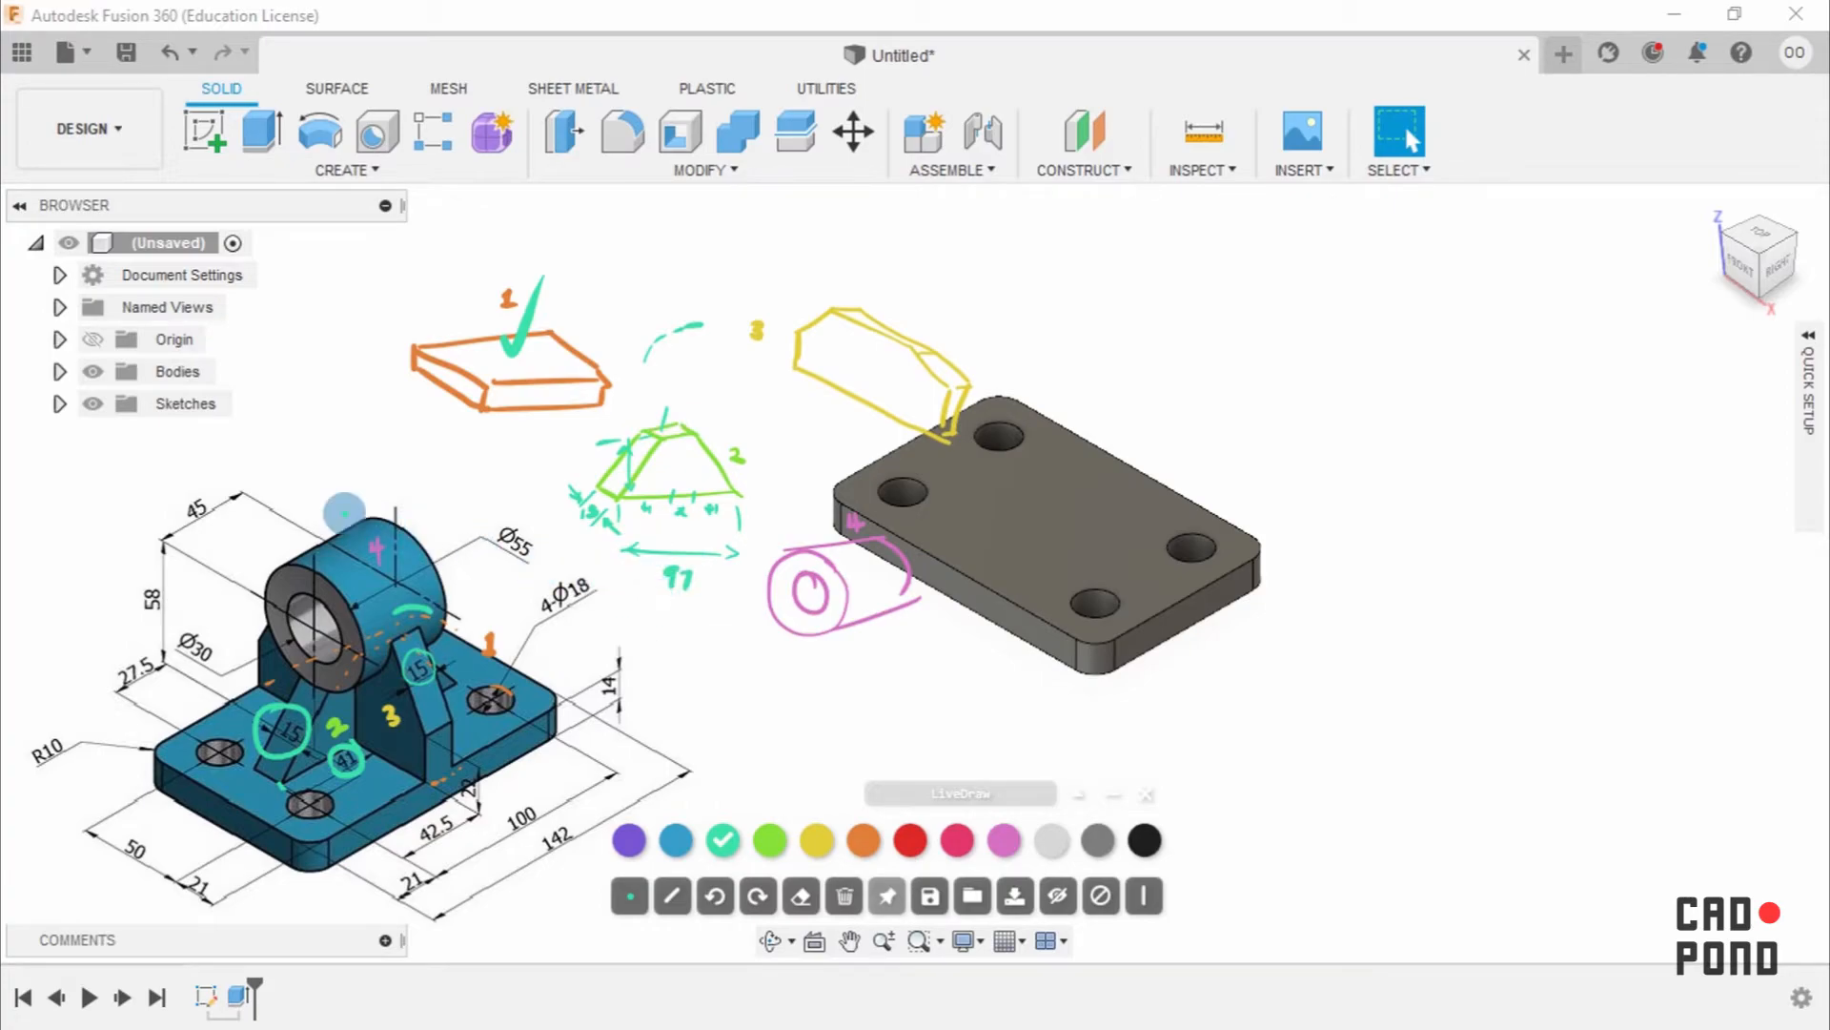
mouse_move(196, 486)
mouse_down()
mouse_move(227, 517)
mouse_move(198, 487)
mouse_up()
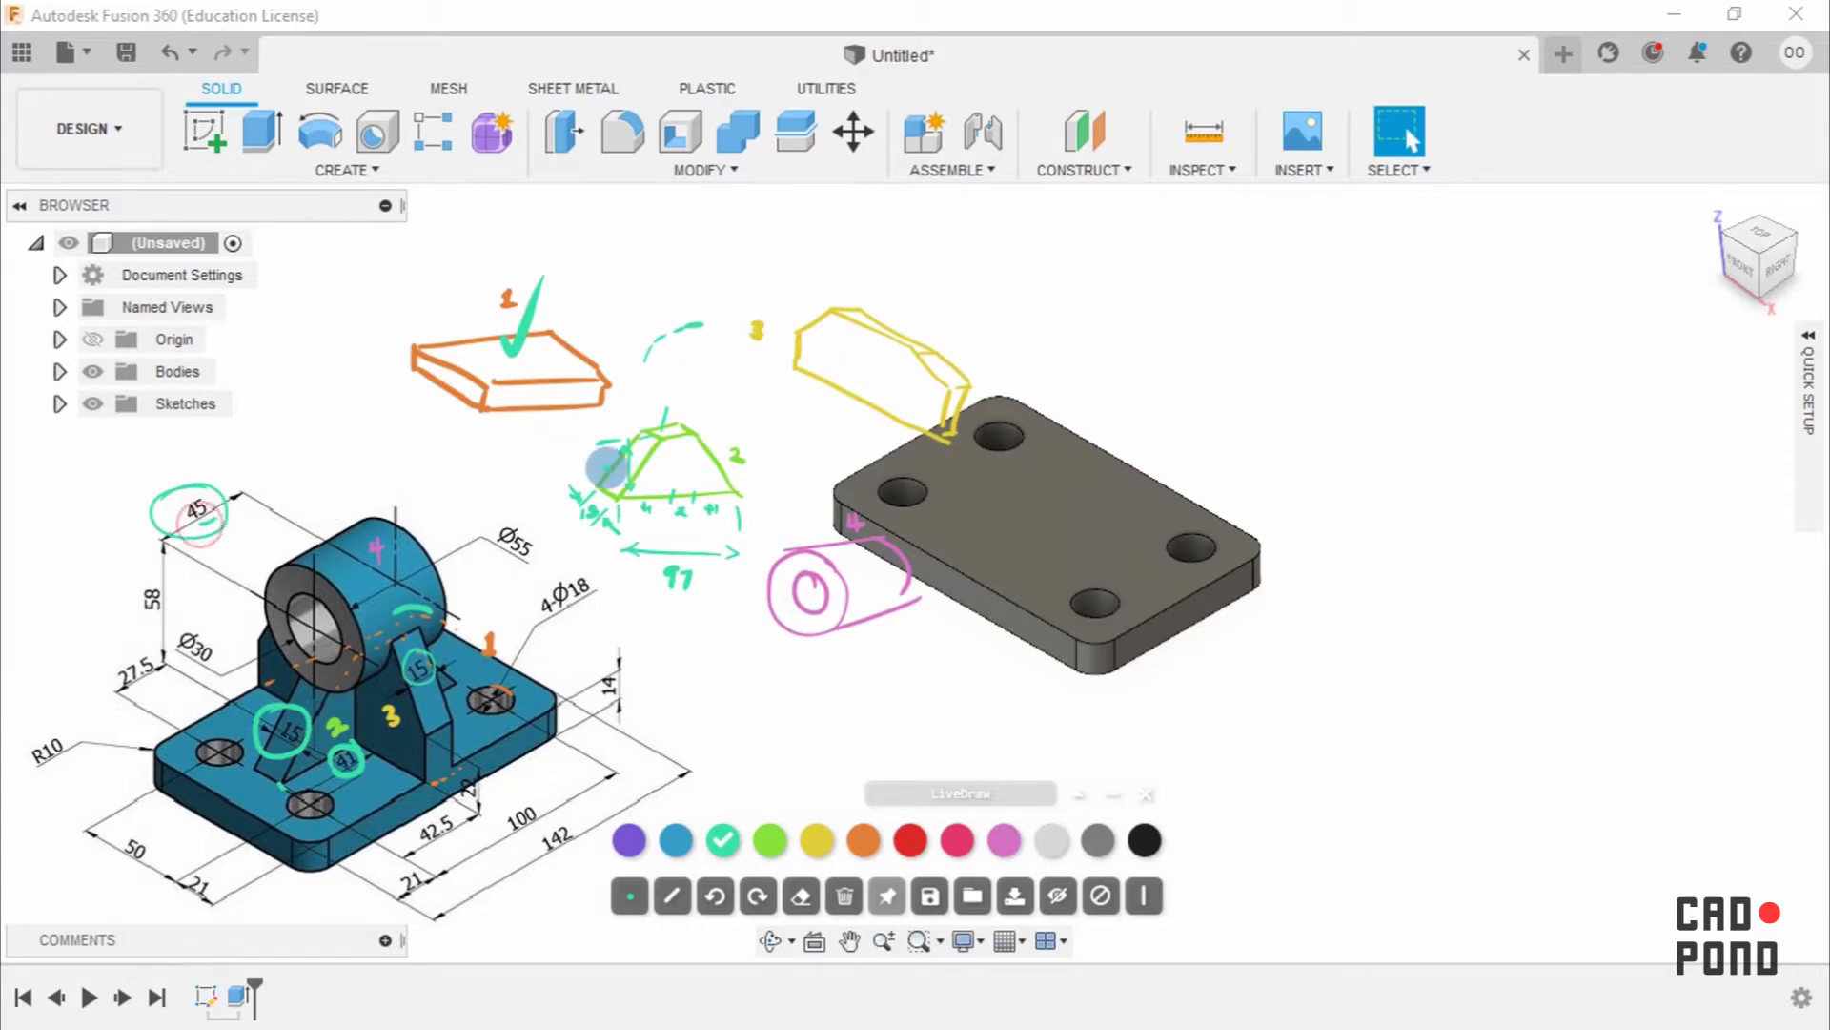
drag(684, 406, 682, 415)
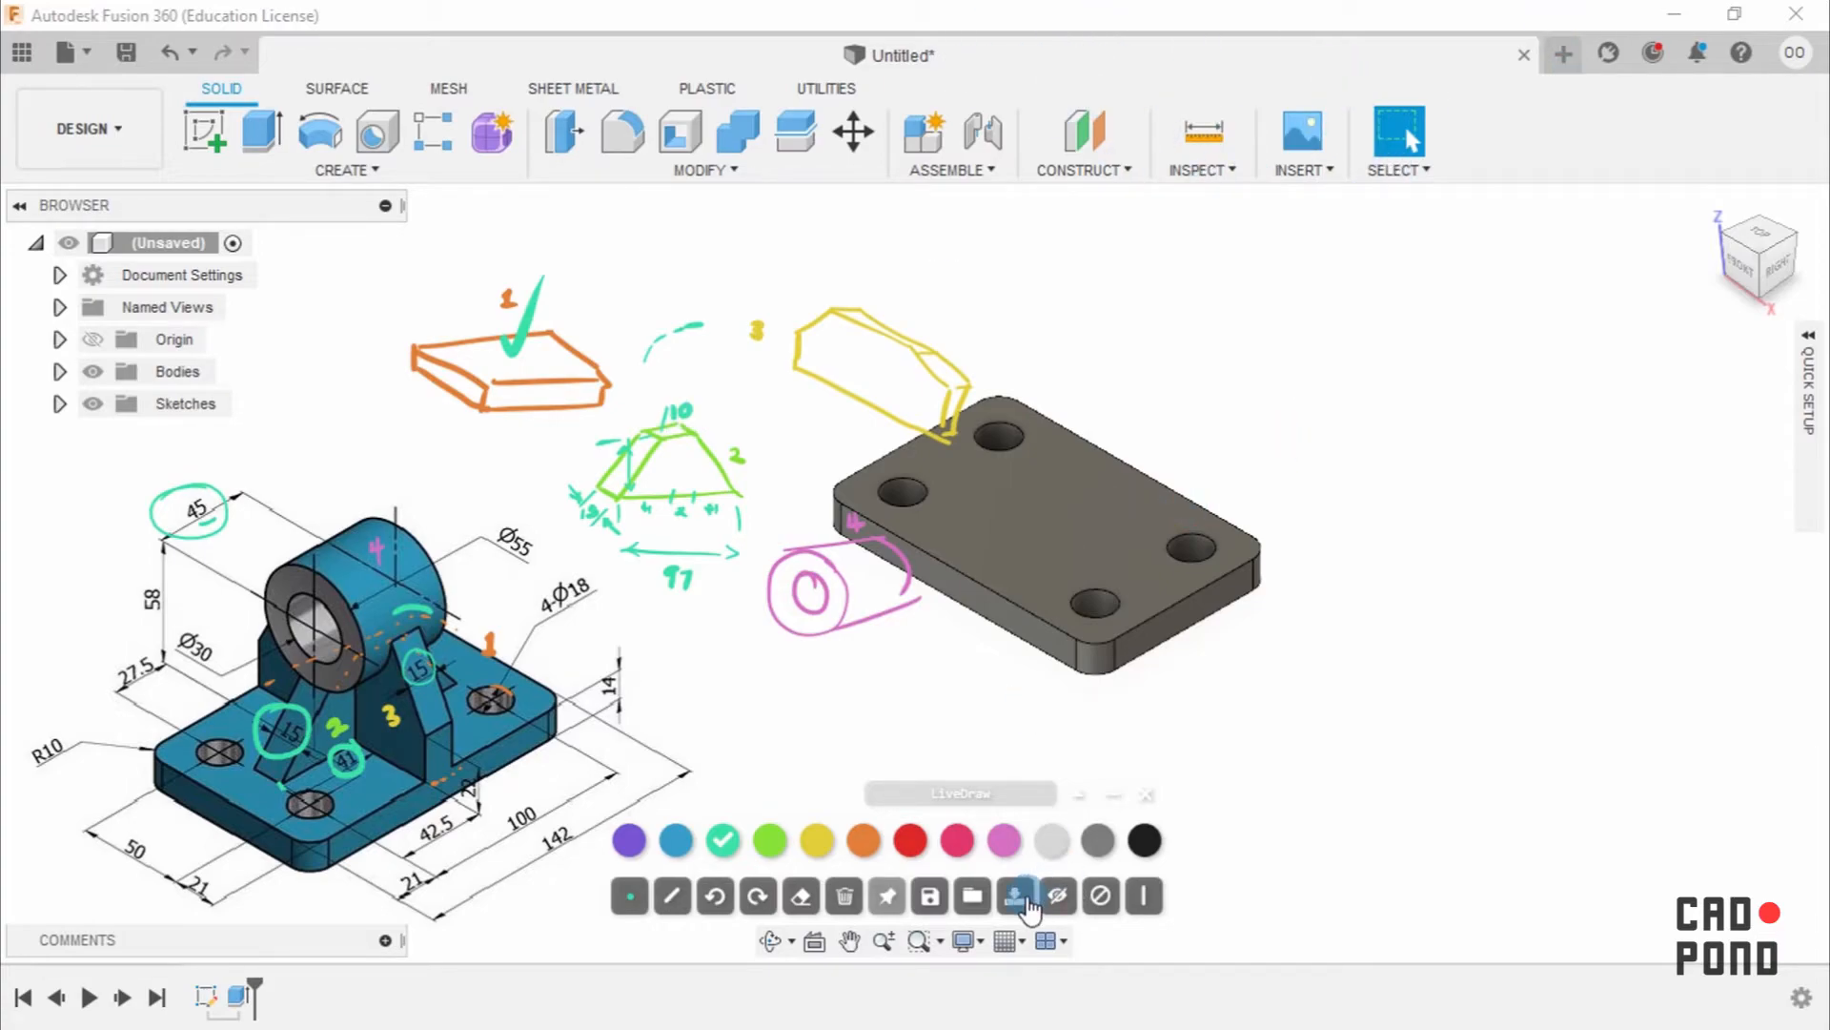
click(1066, 899)
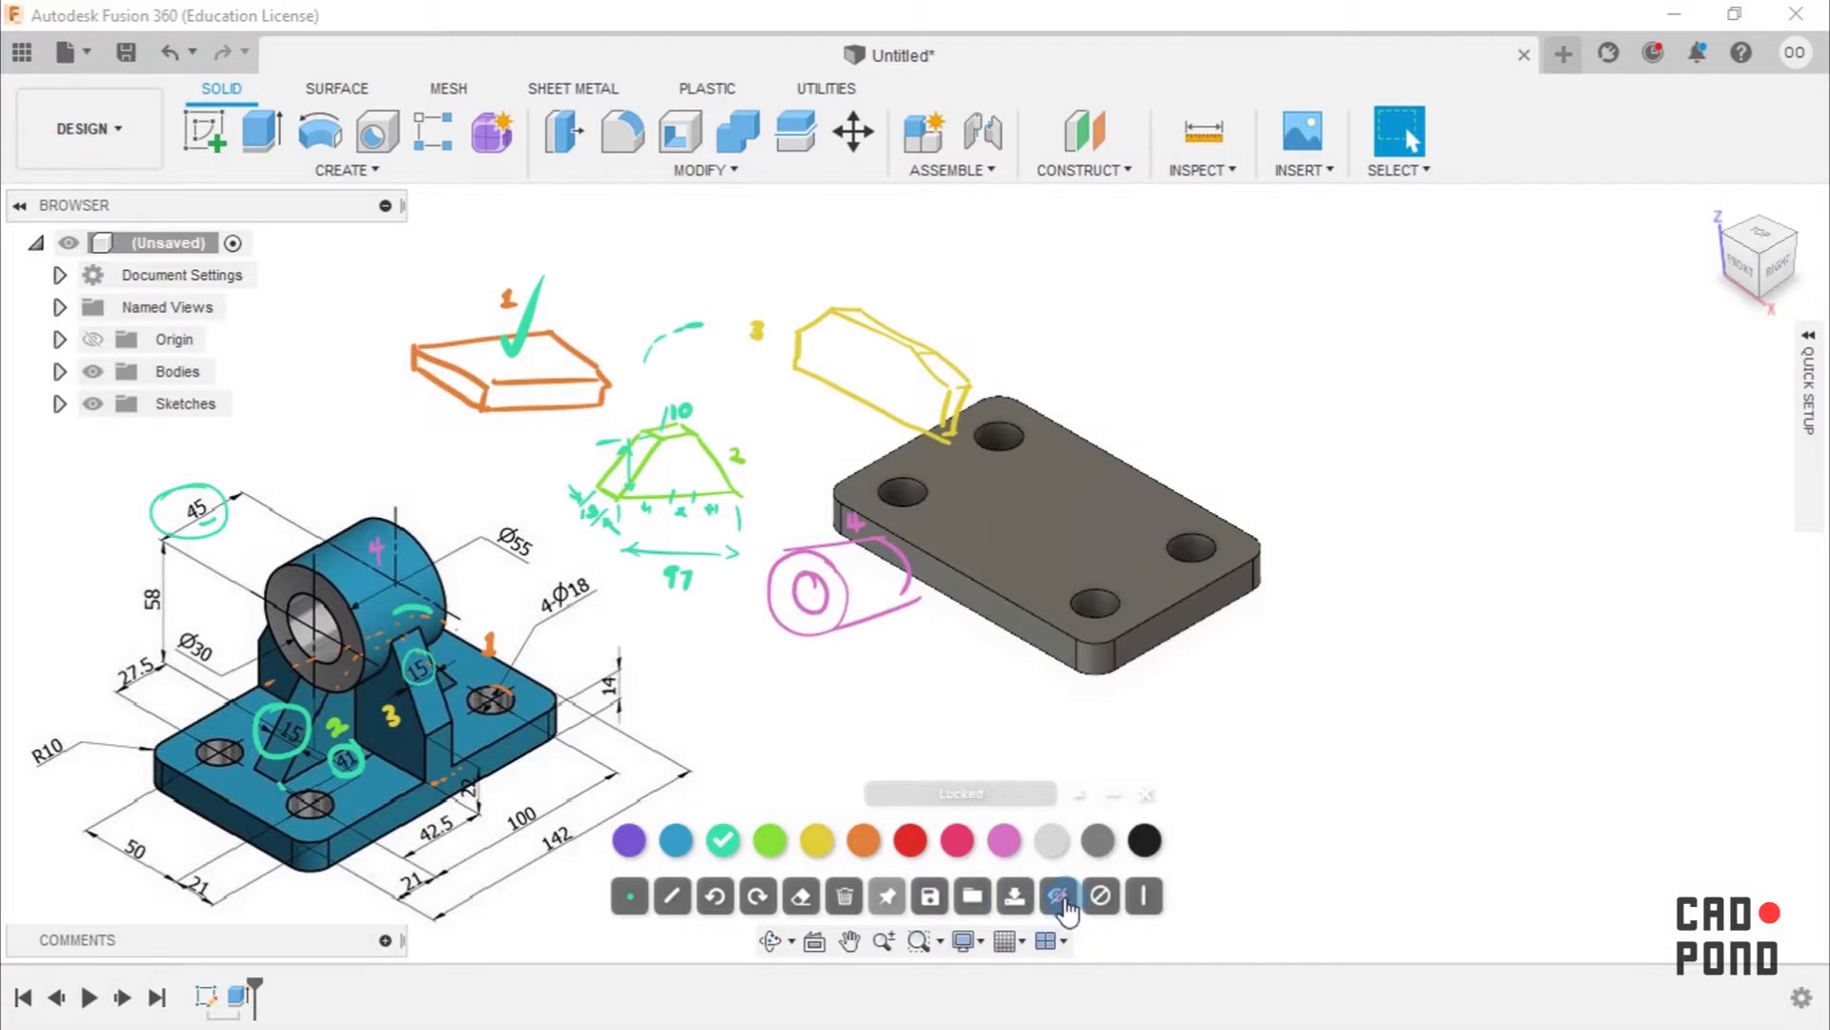
Start a sketch on the vertical front plane through the origin and show the annotations again with drawing locked.
click(226, 136)
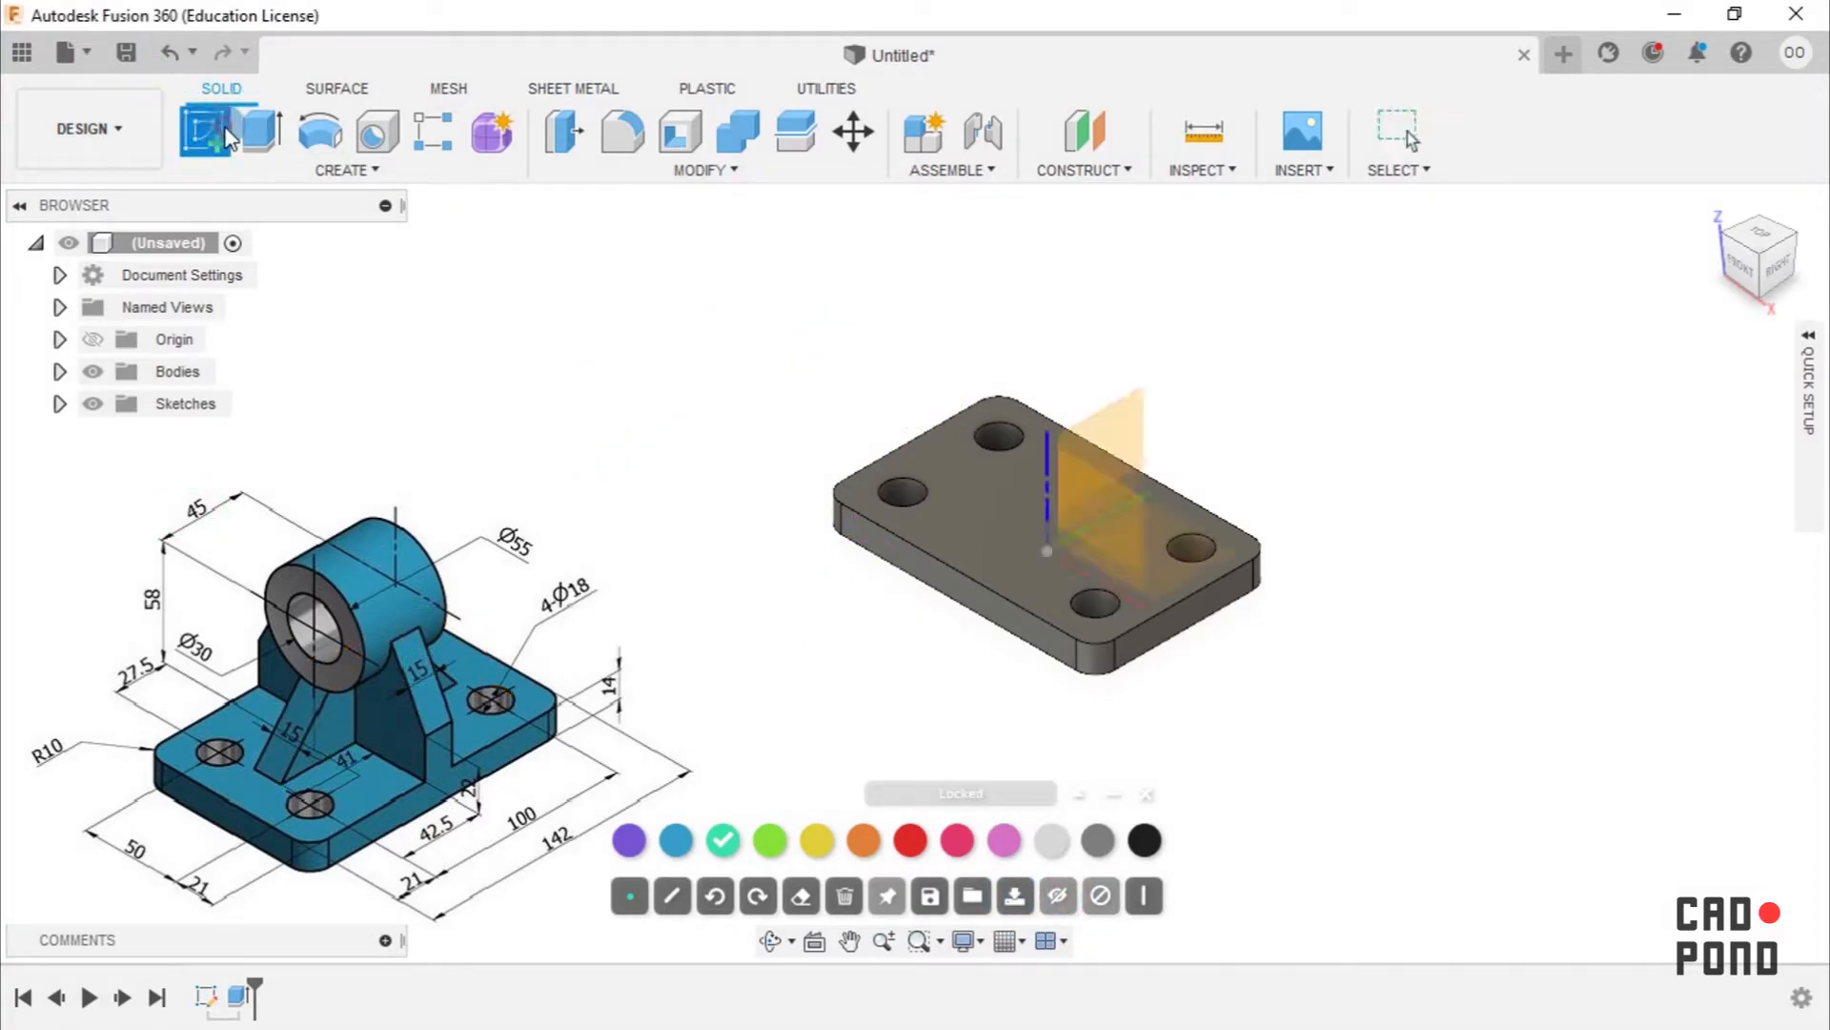
click(1102, 488)
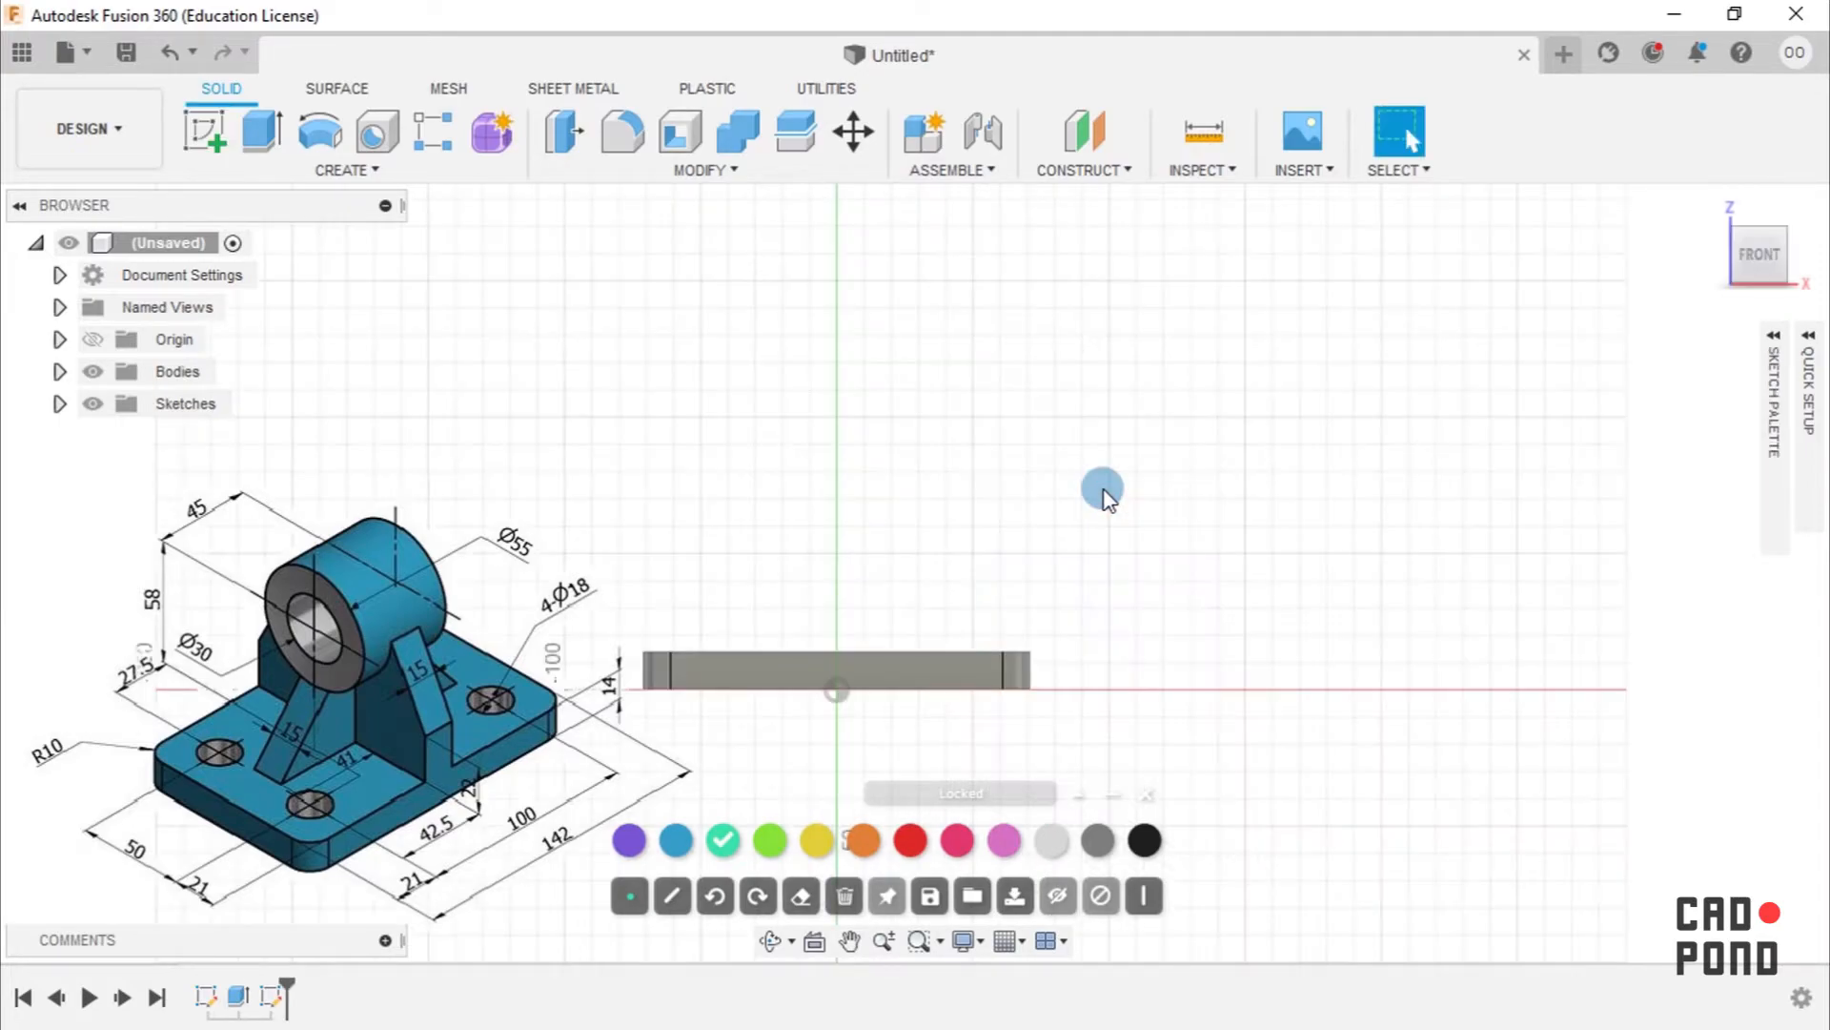
middle_drag(1006, 539, 1078, 429)
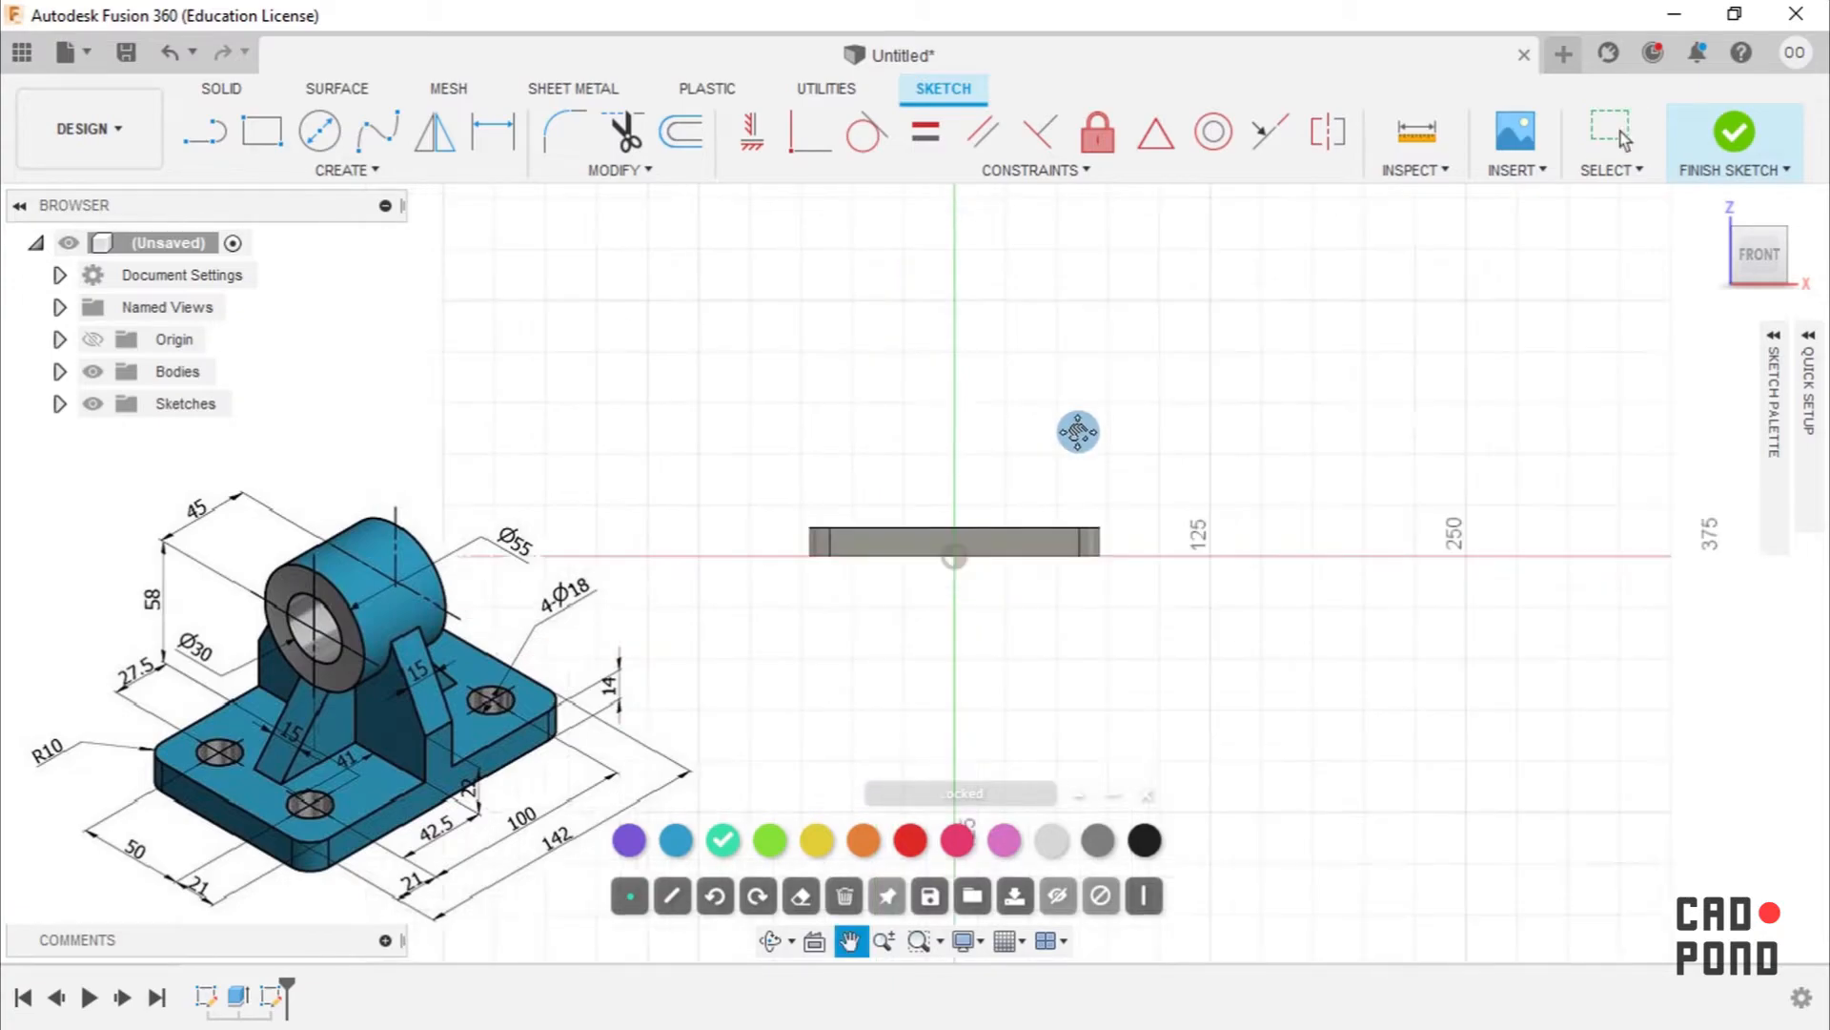
scroll(1058, 449, up, 2)
middle_drag(948, 454, 1024, 384)
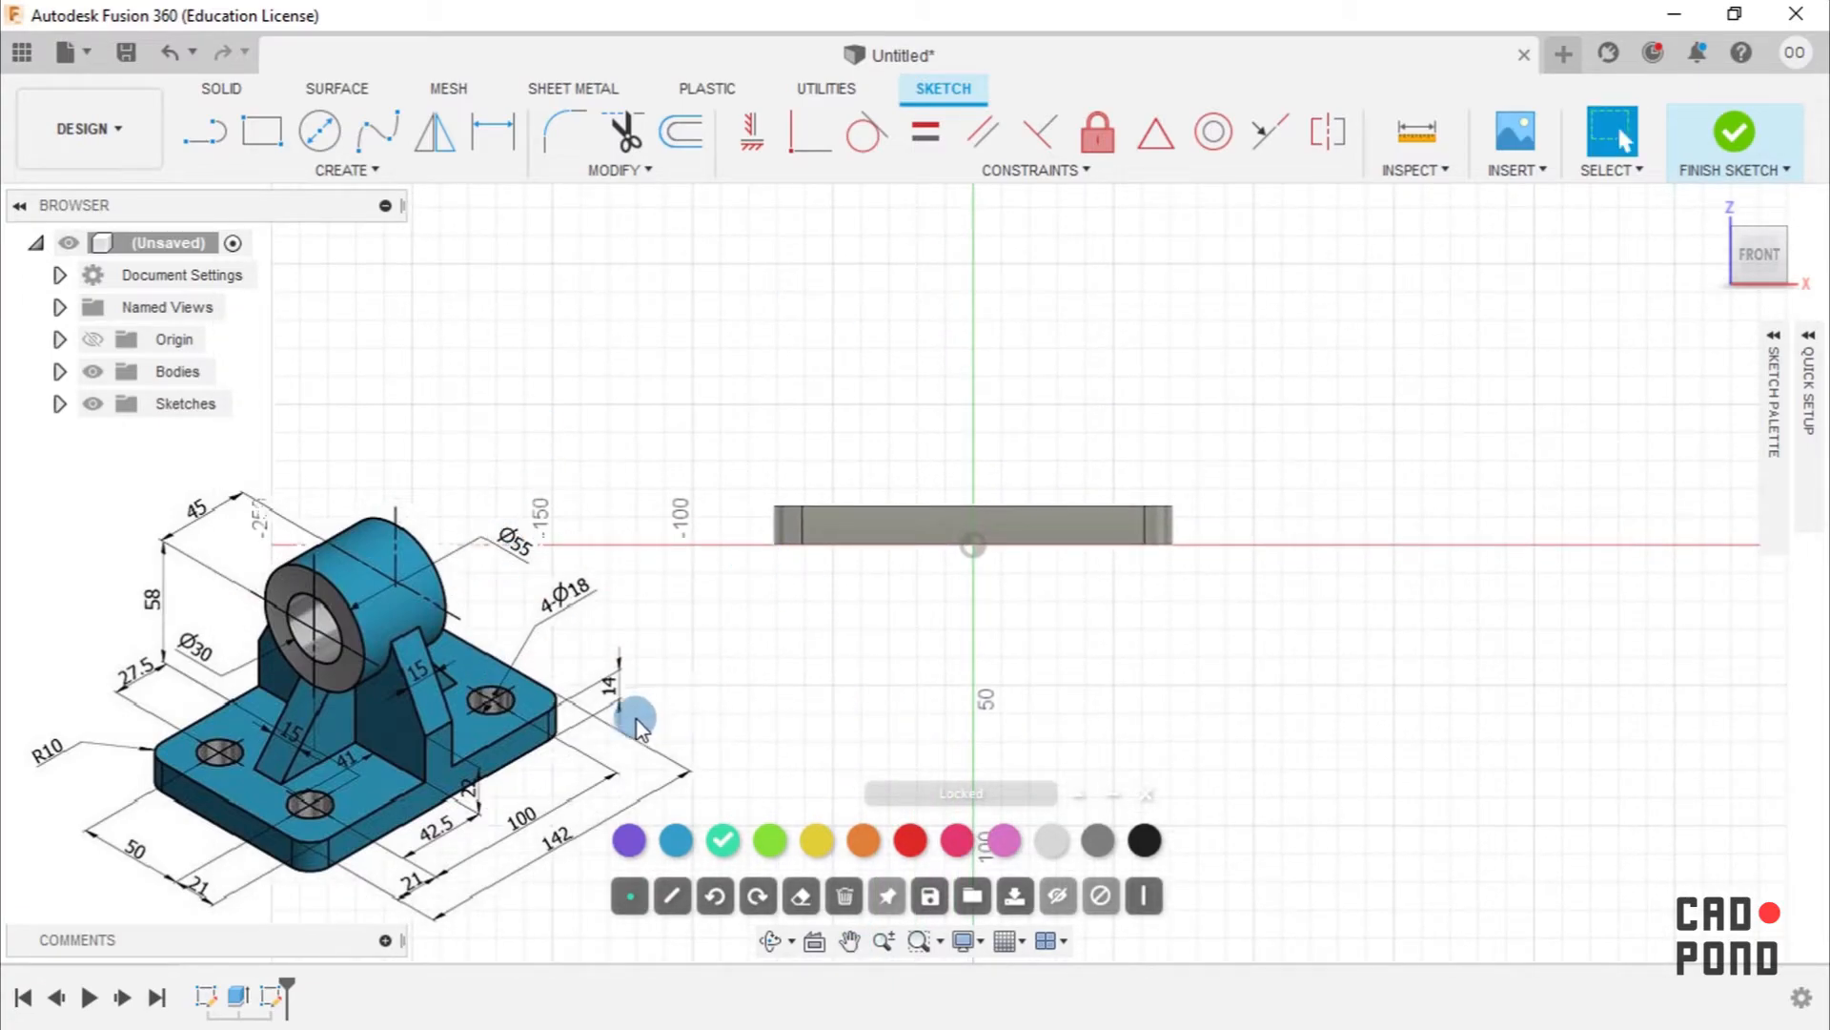
click(1056, 901)
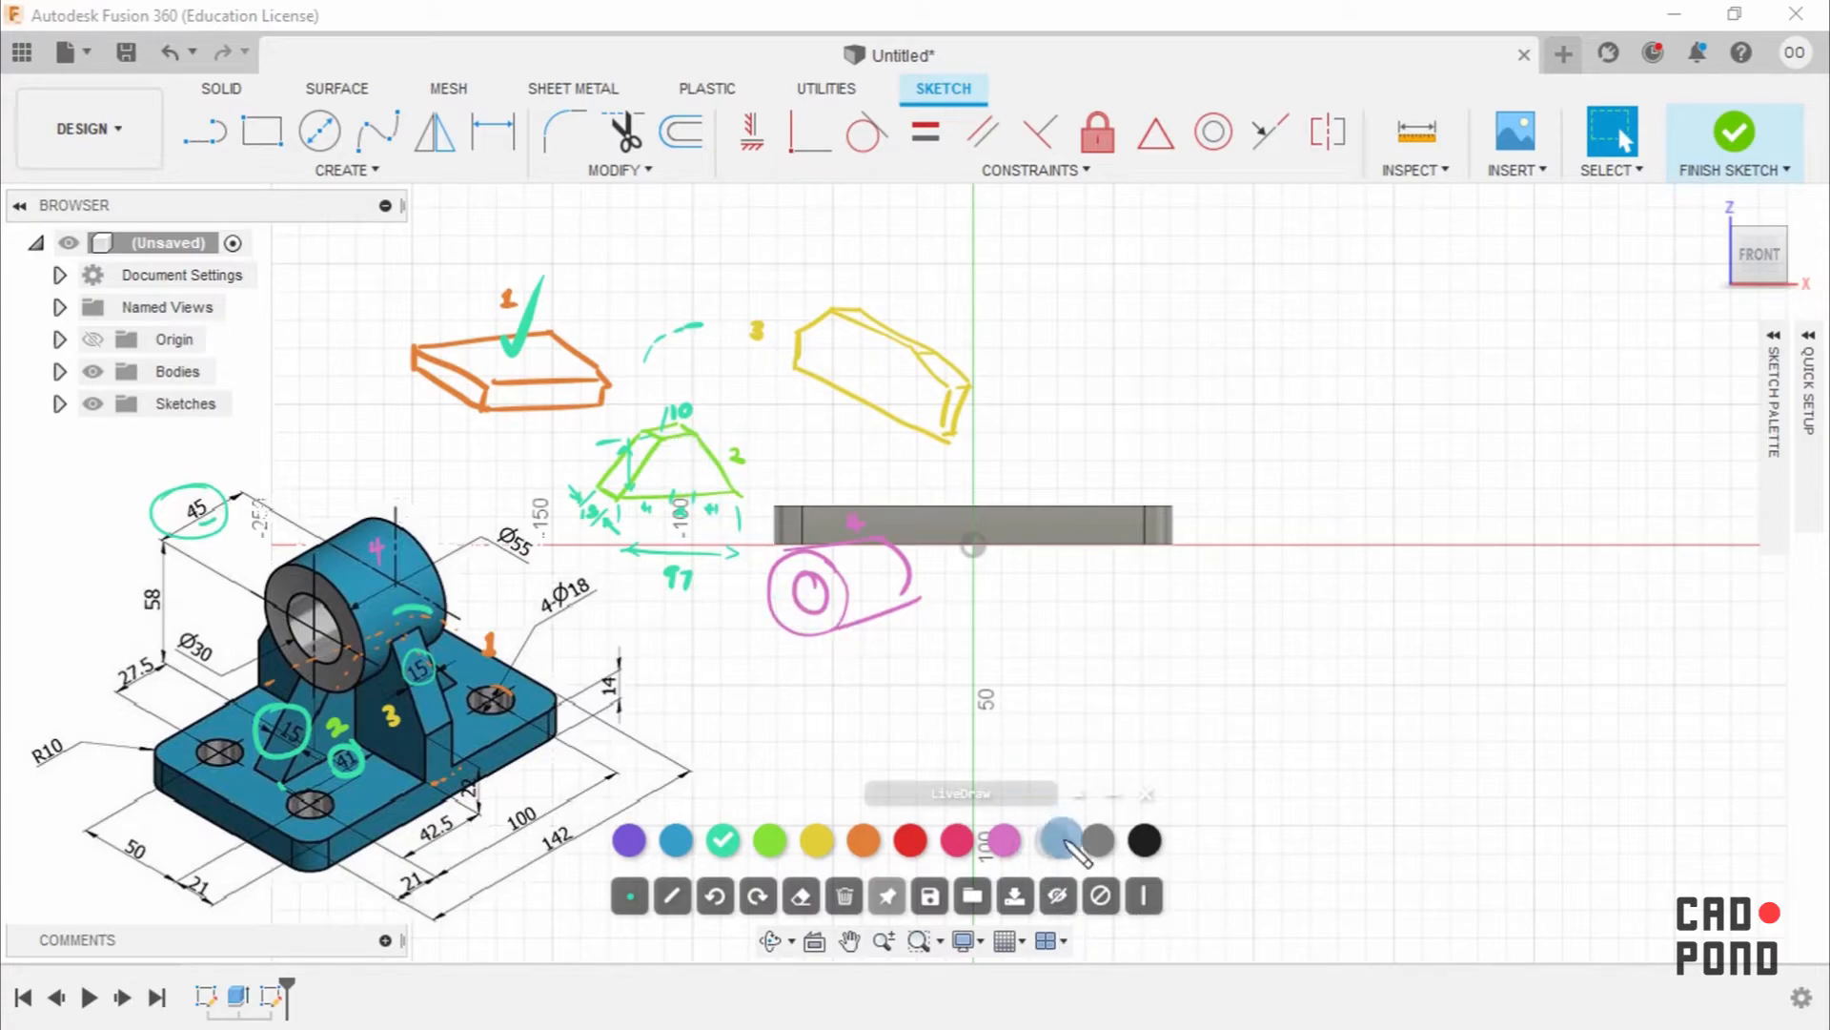
click(1100, 896)
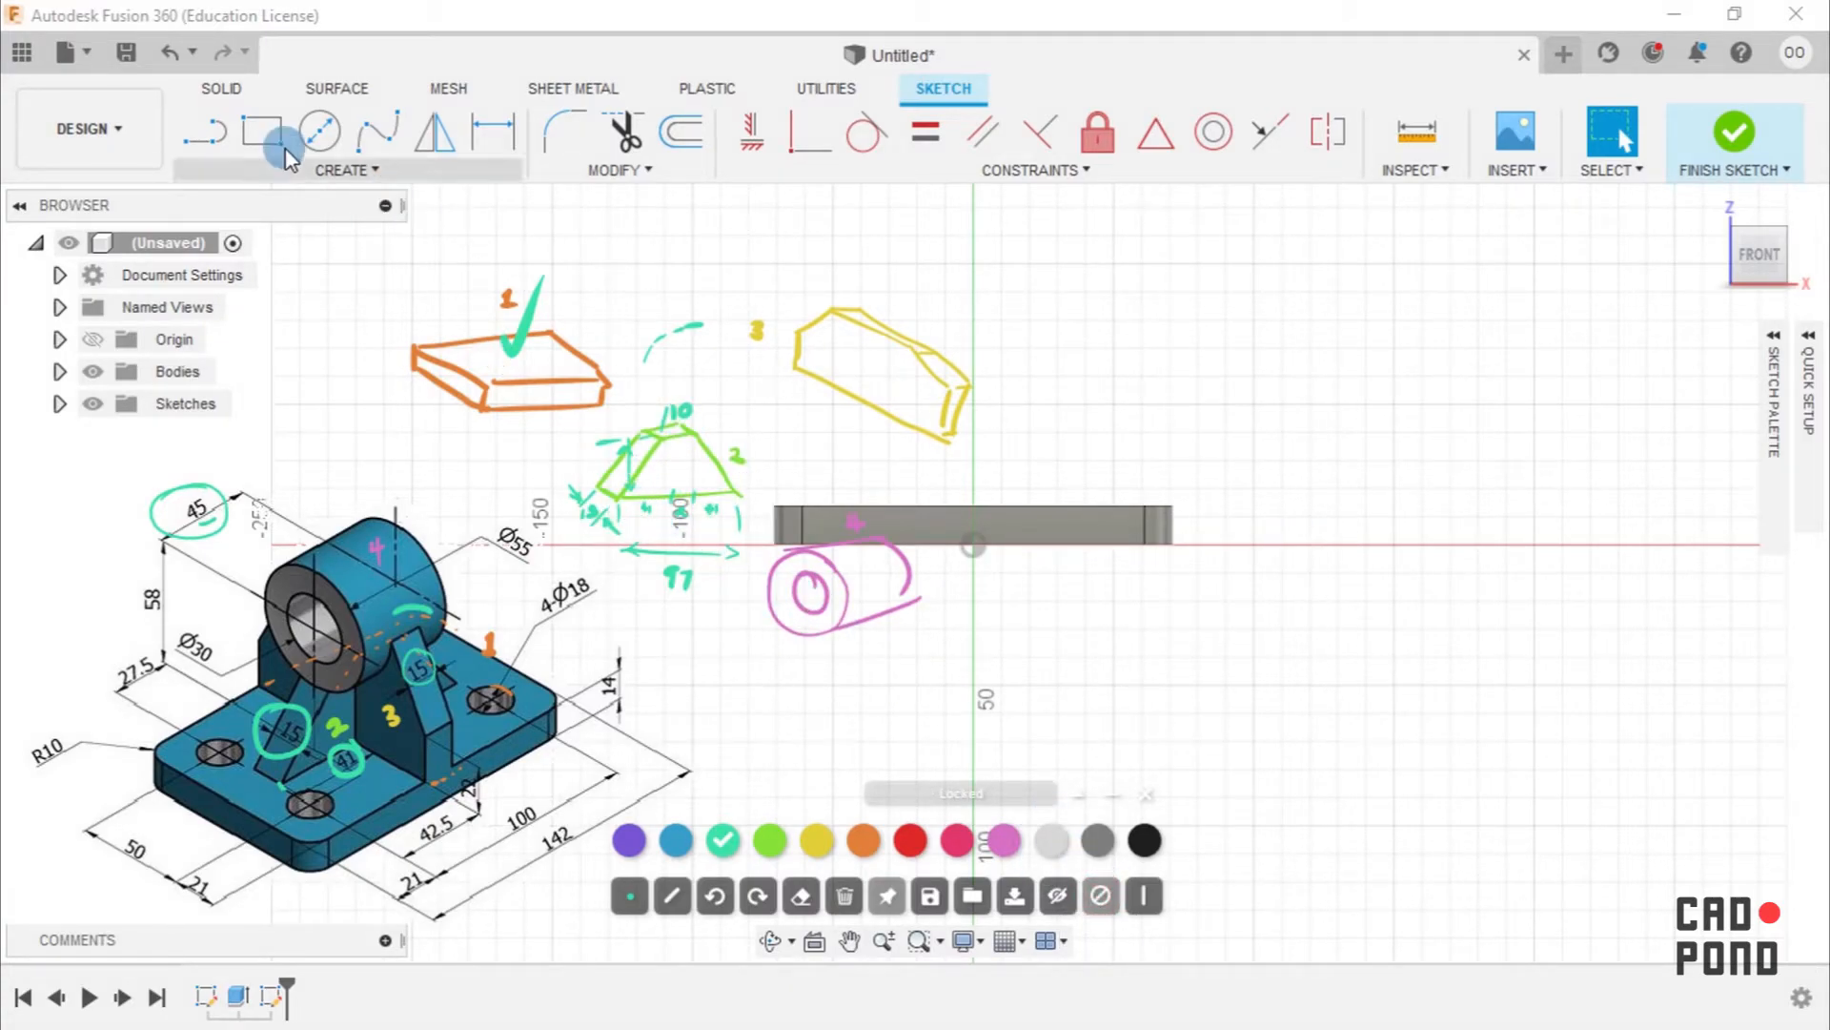
Draw a closed four-line trapezoid just above the base plate, with horizontal upper and lower edges and sloping sides.
click(202, 143)
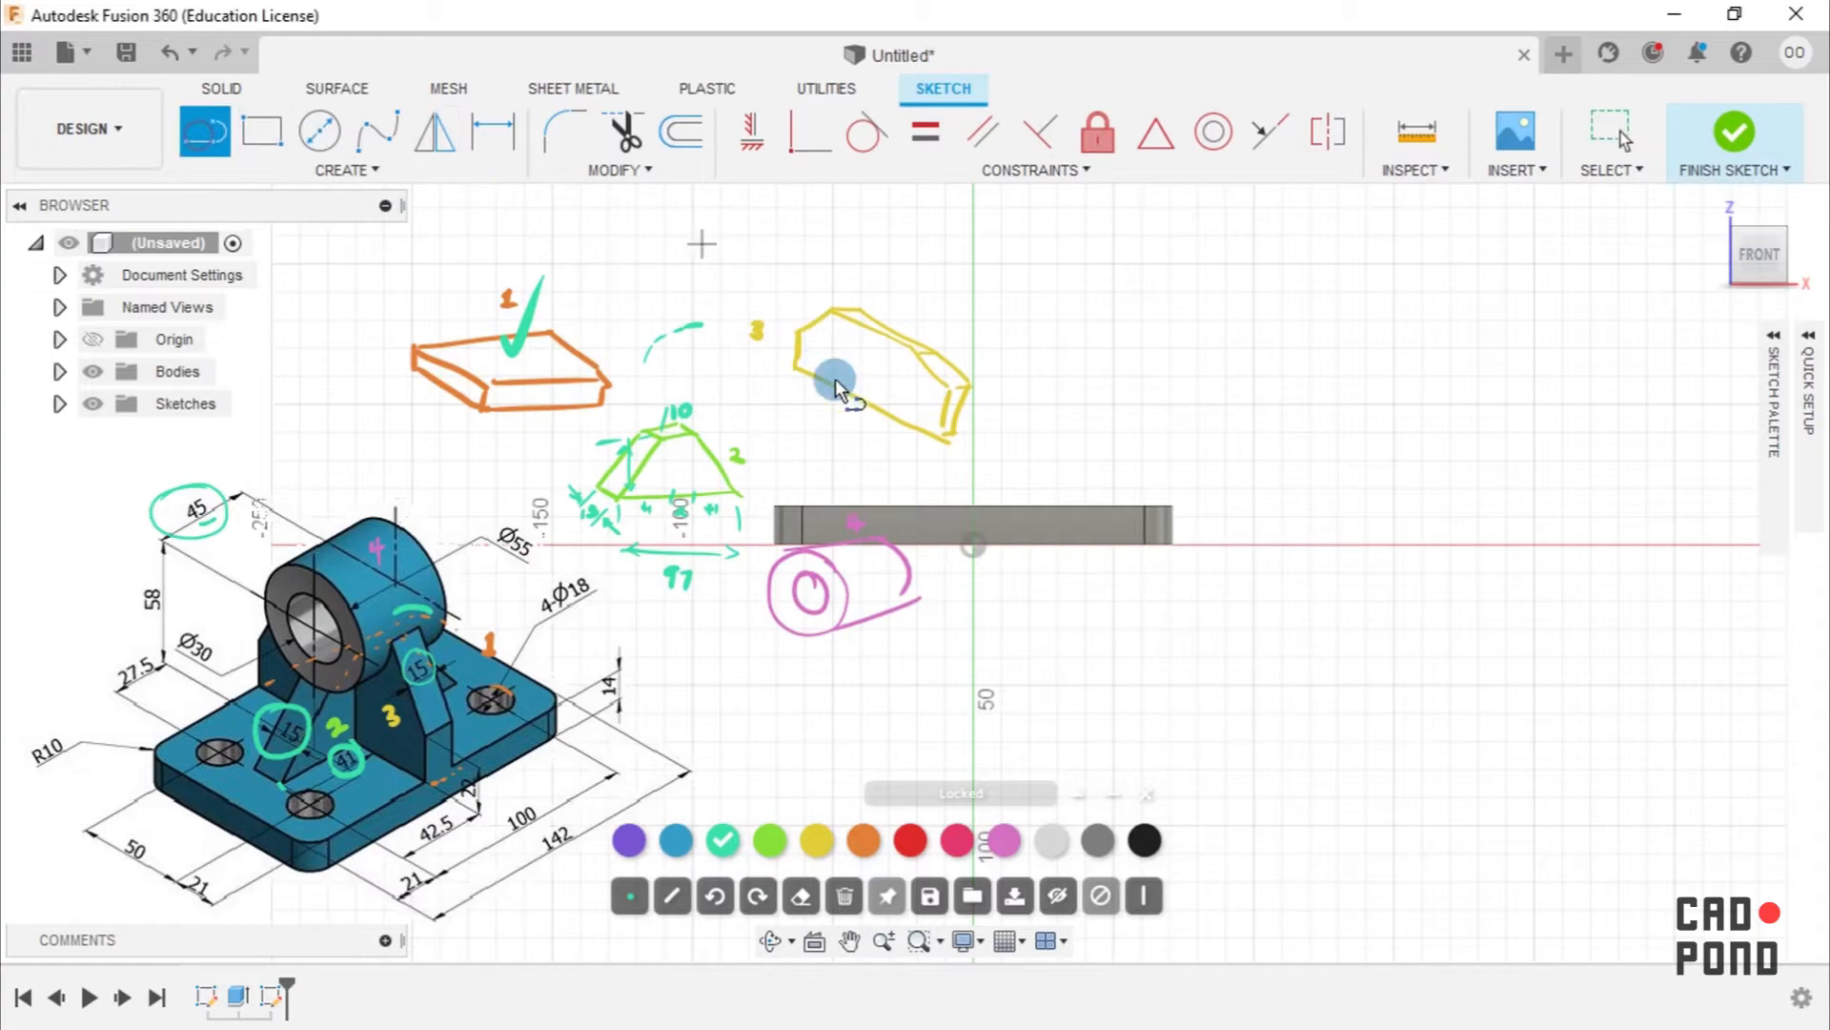
click(843, 491)
click(886, 377)
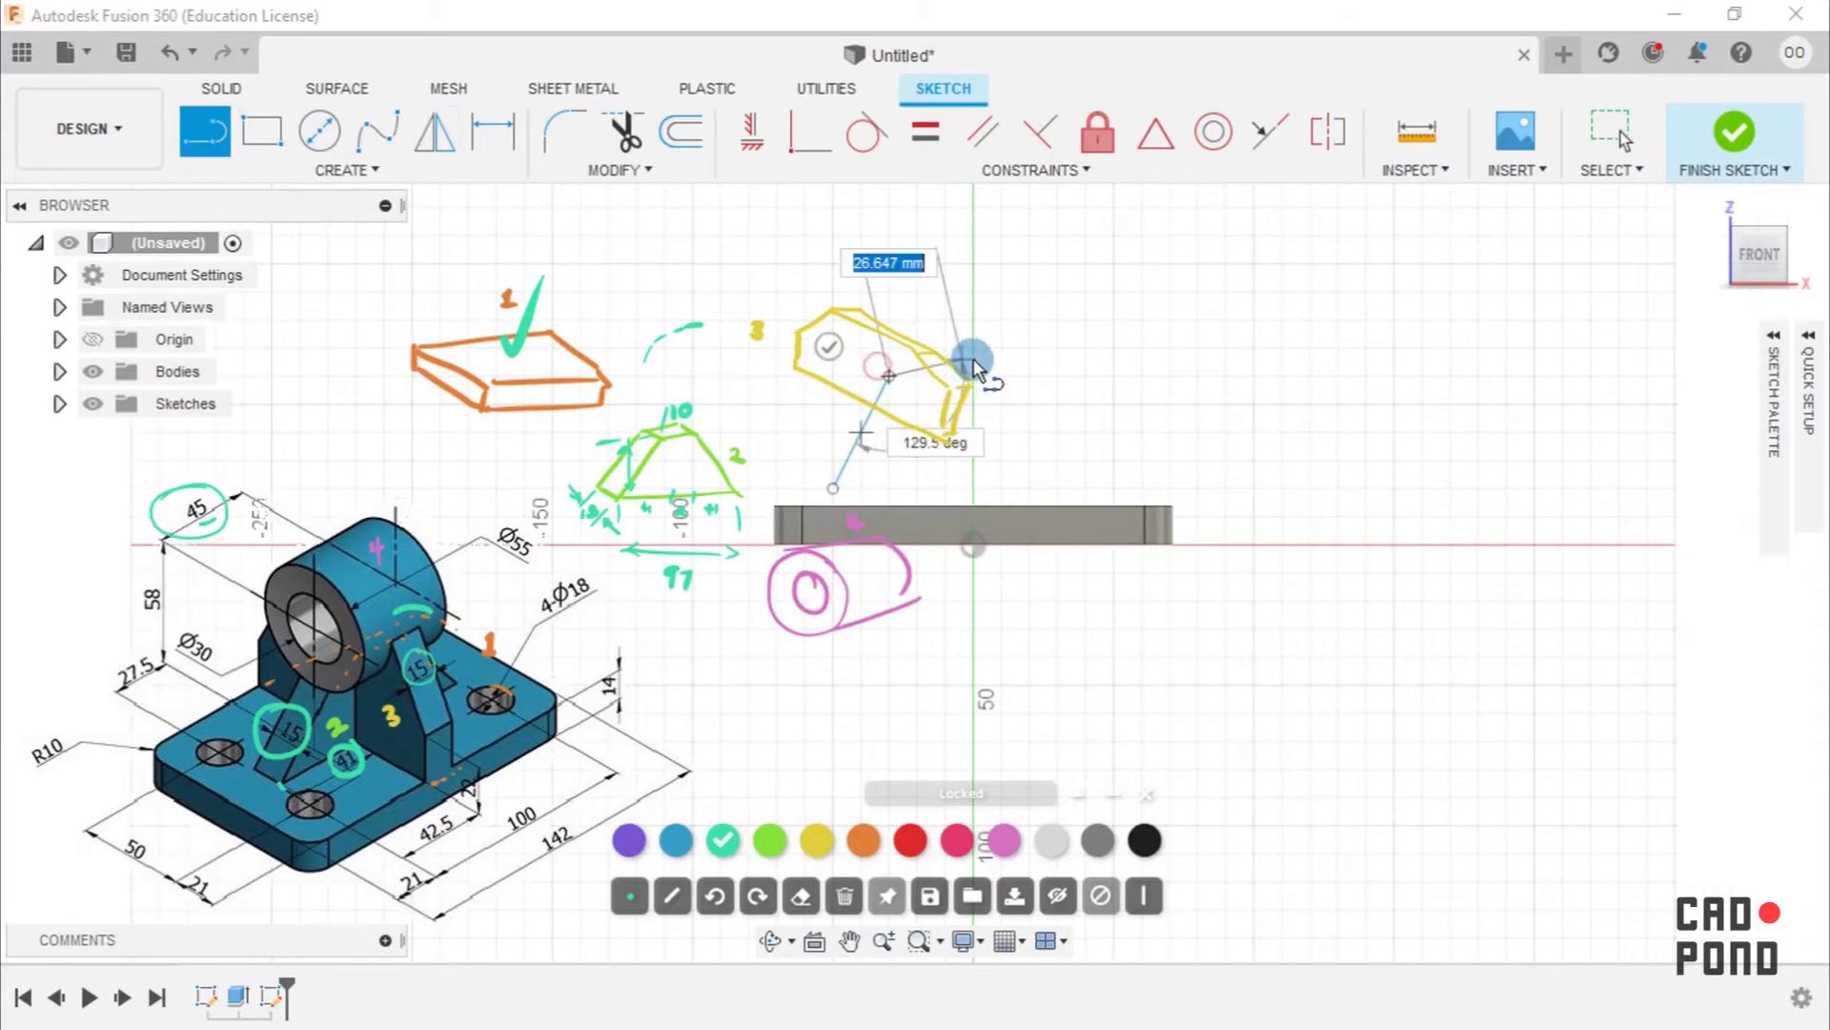
click(993, 377)
click(1085, 487)
click(833, 488)
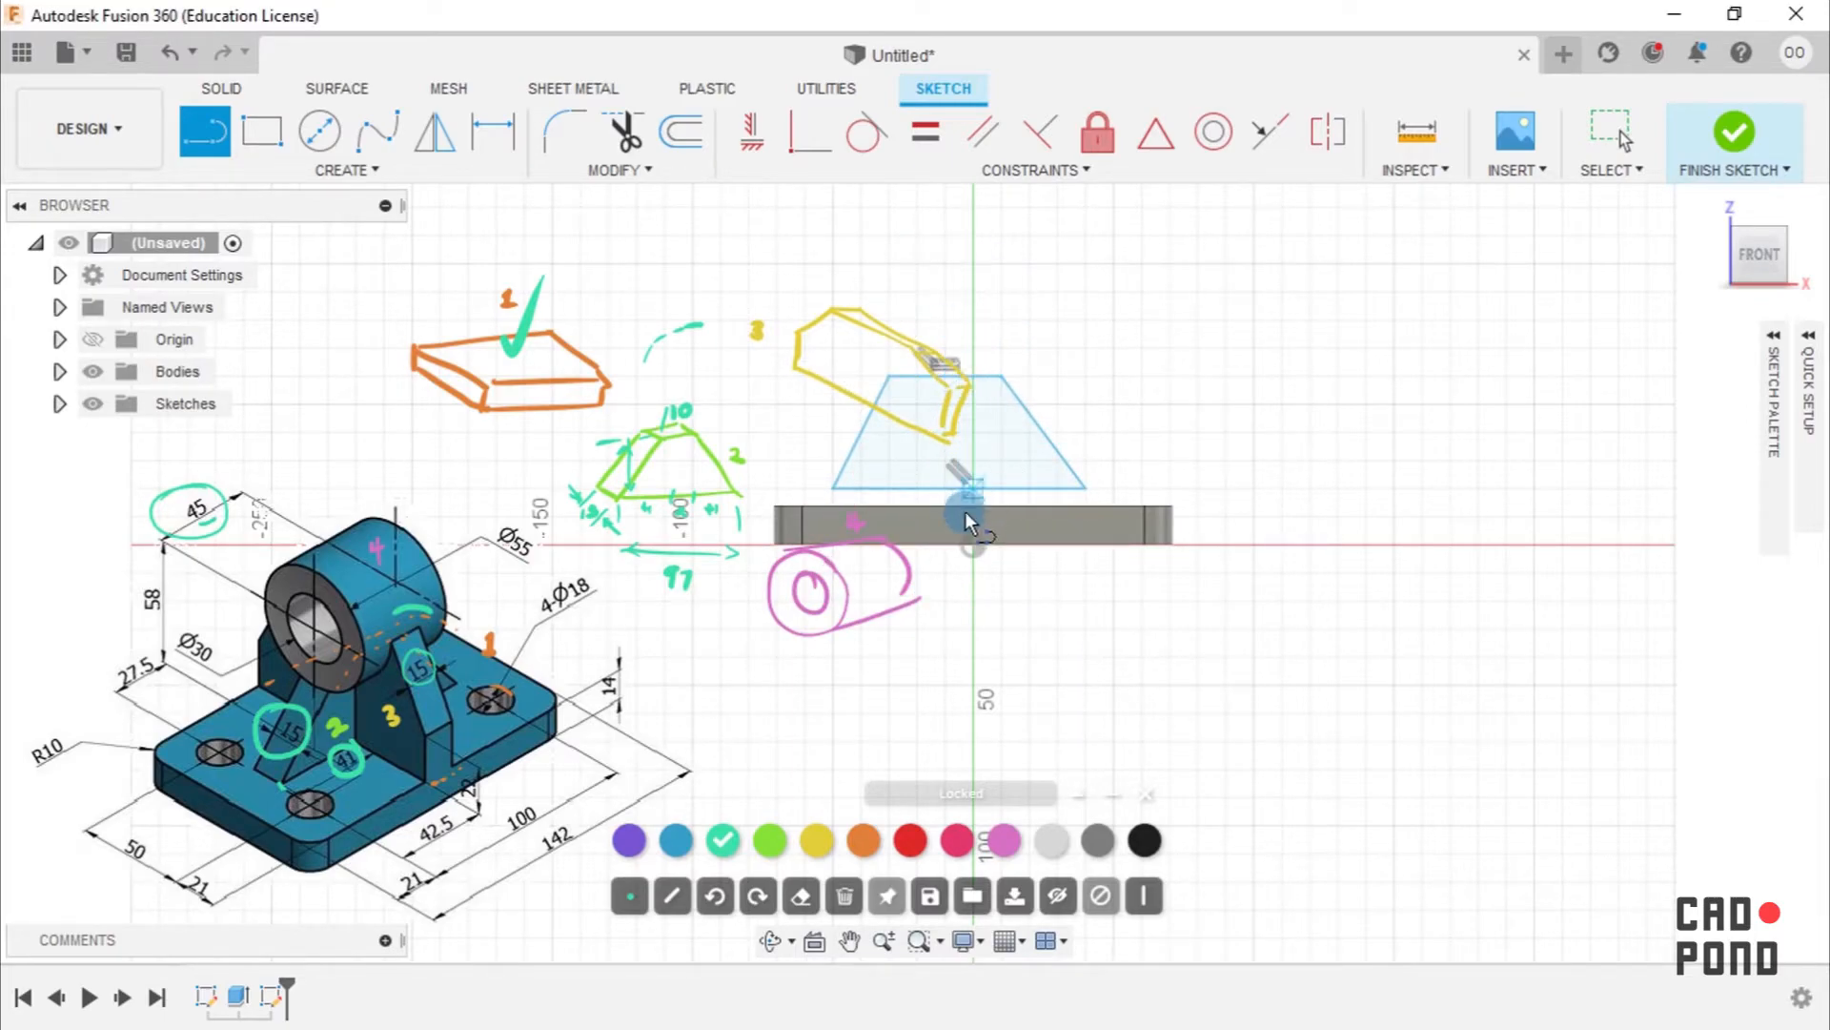
Draw a vertical construction line from the origin up past the trapezoid's upper edge.
click(1773, 381)
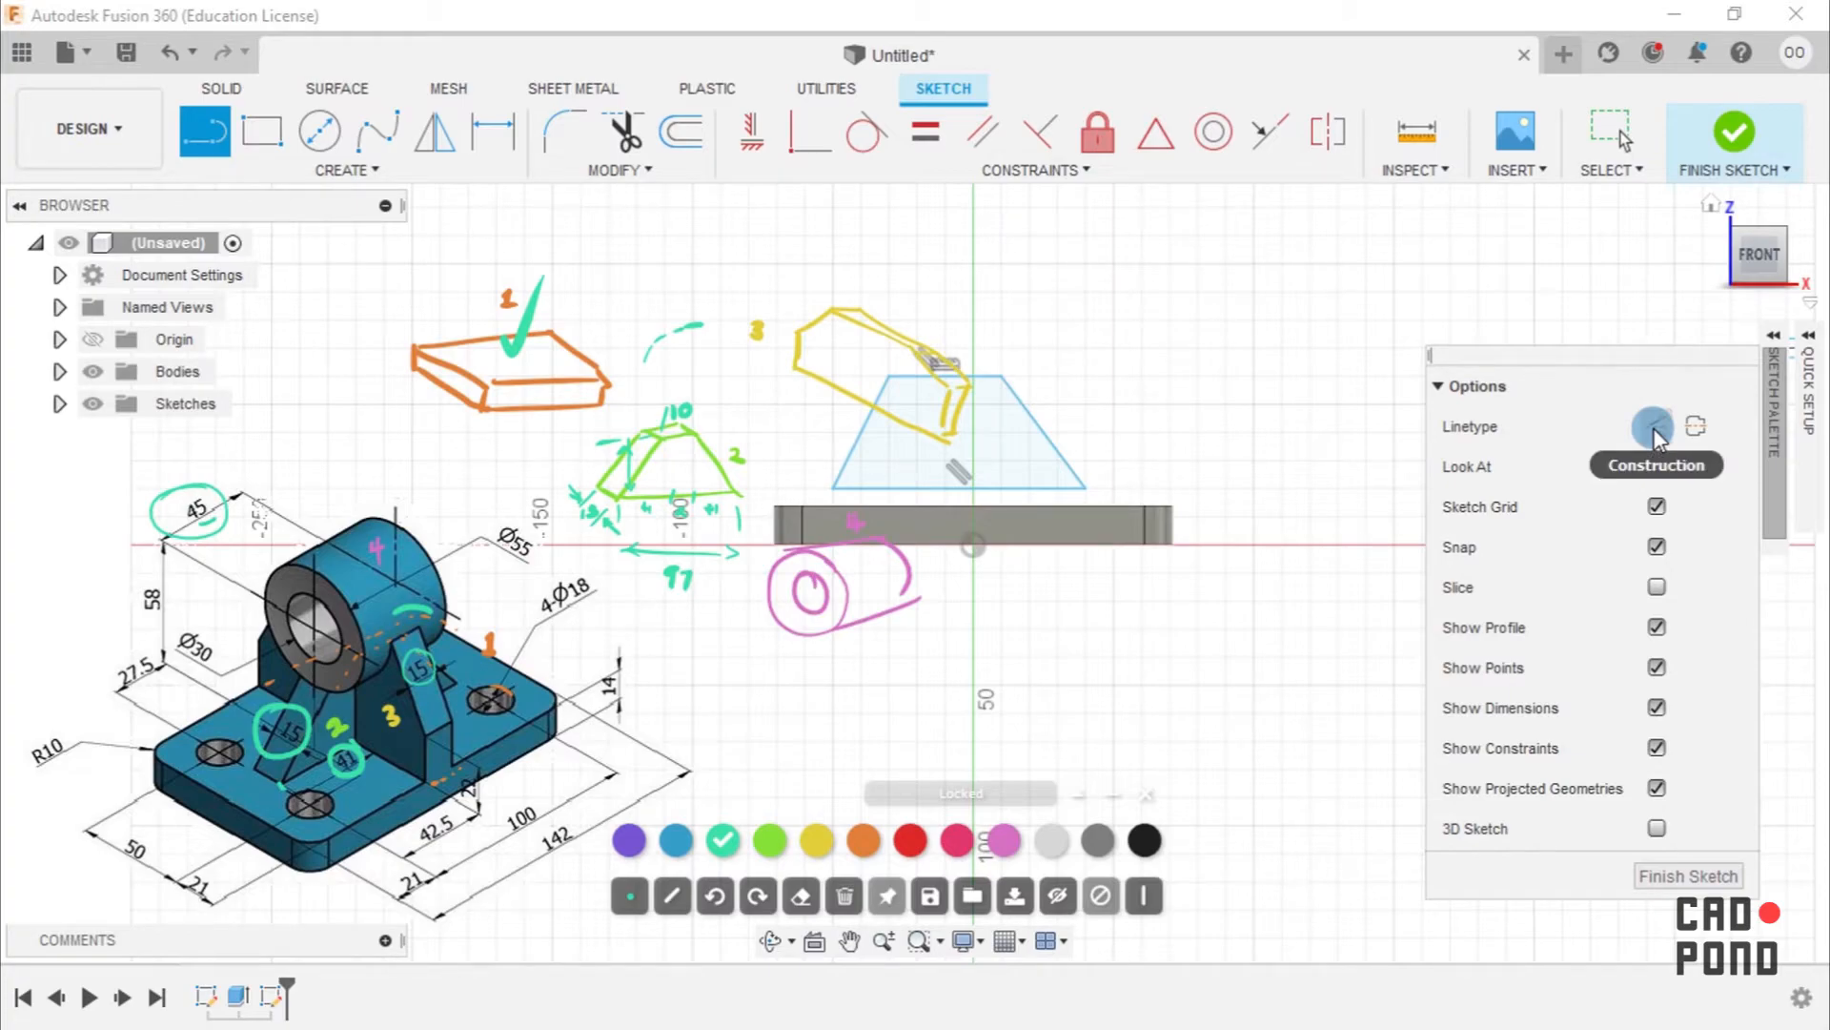
click(1653, 427)
click(981, 547)
click(975, 262)
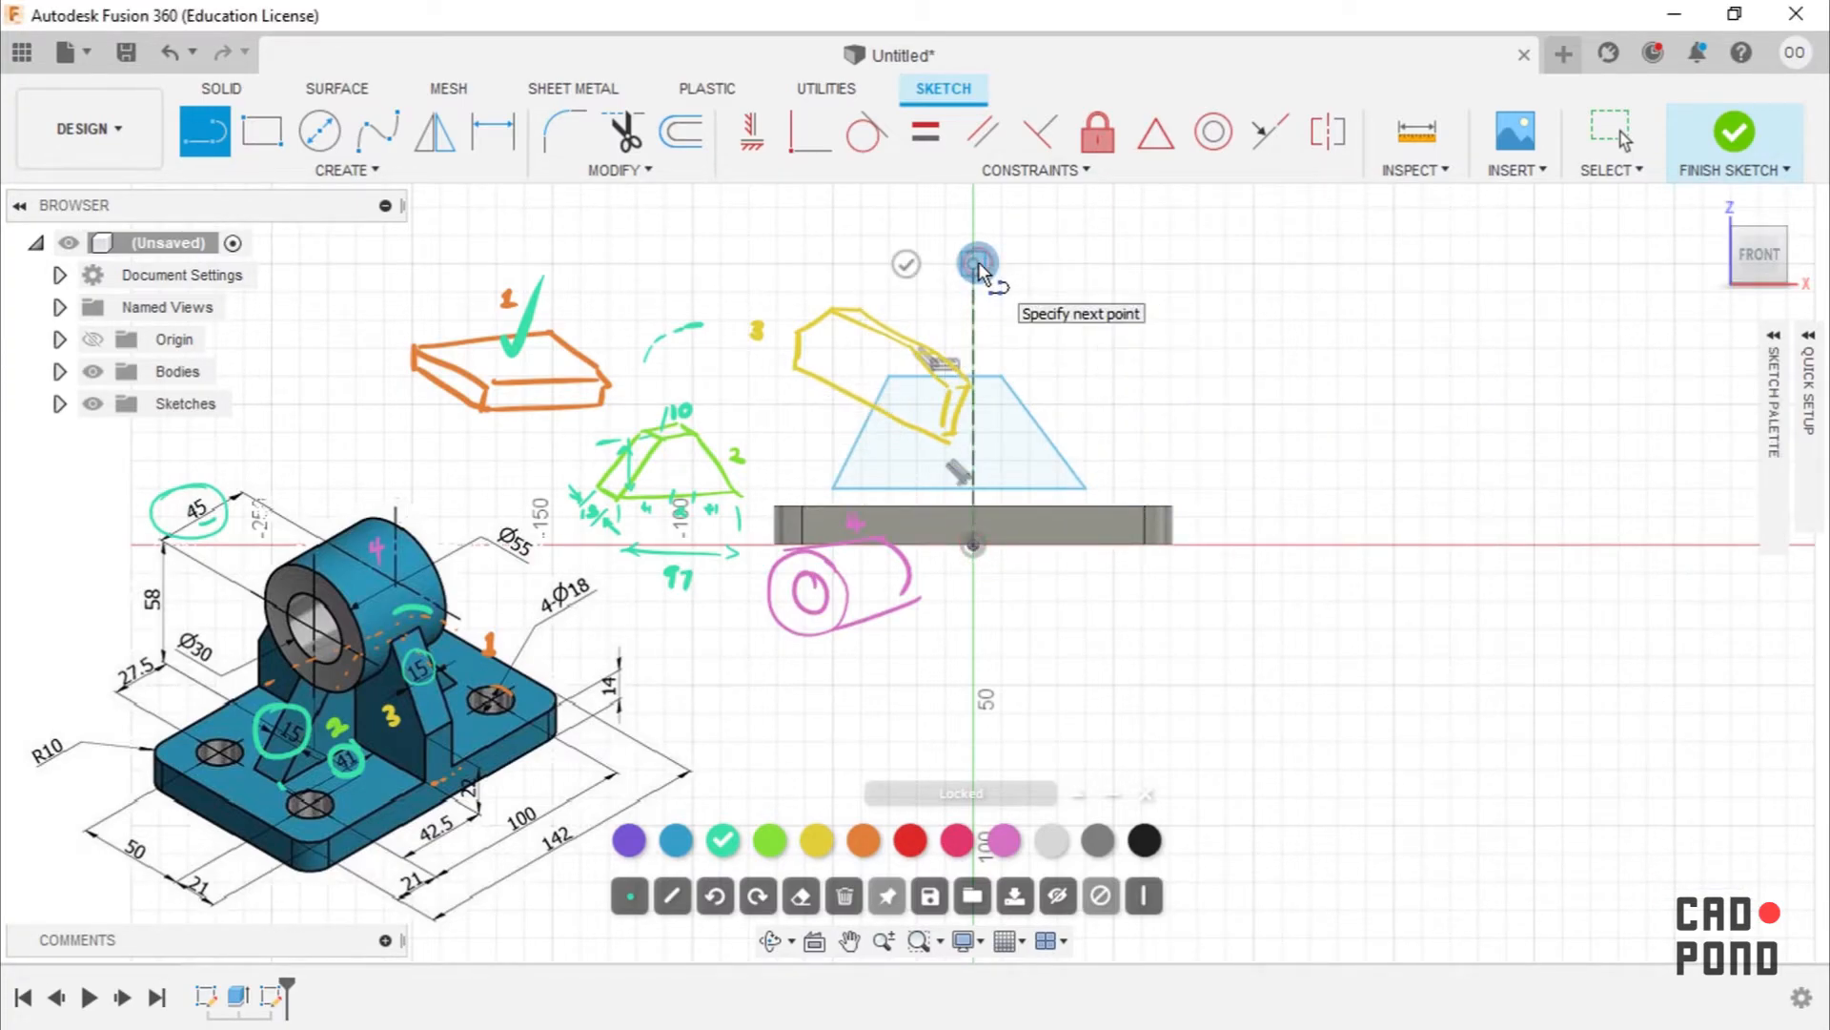
key(Escape)
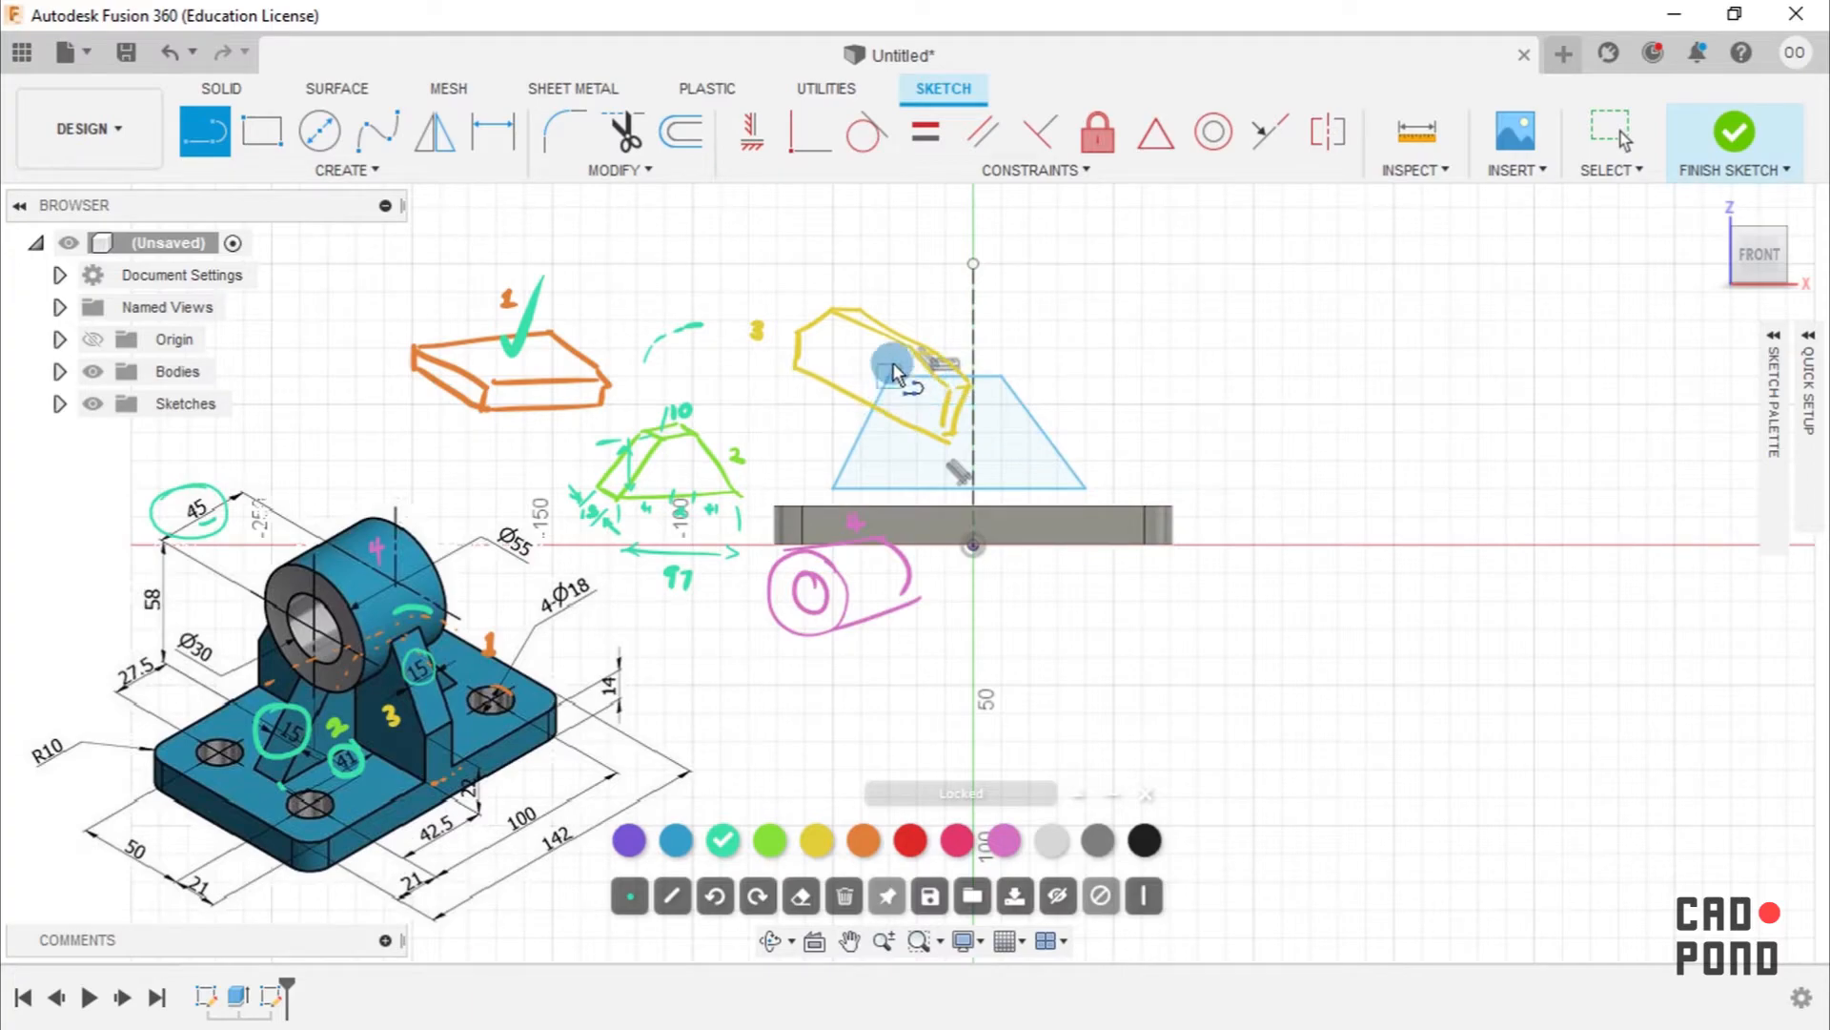
Make the trapezoid's two sloping sides symmetric about the vertical construction line.
click(1279, 127)
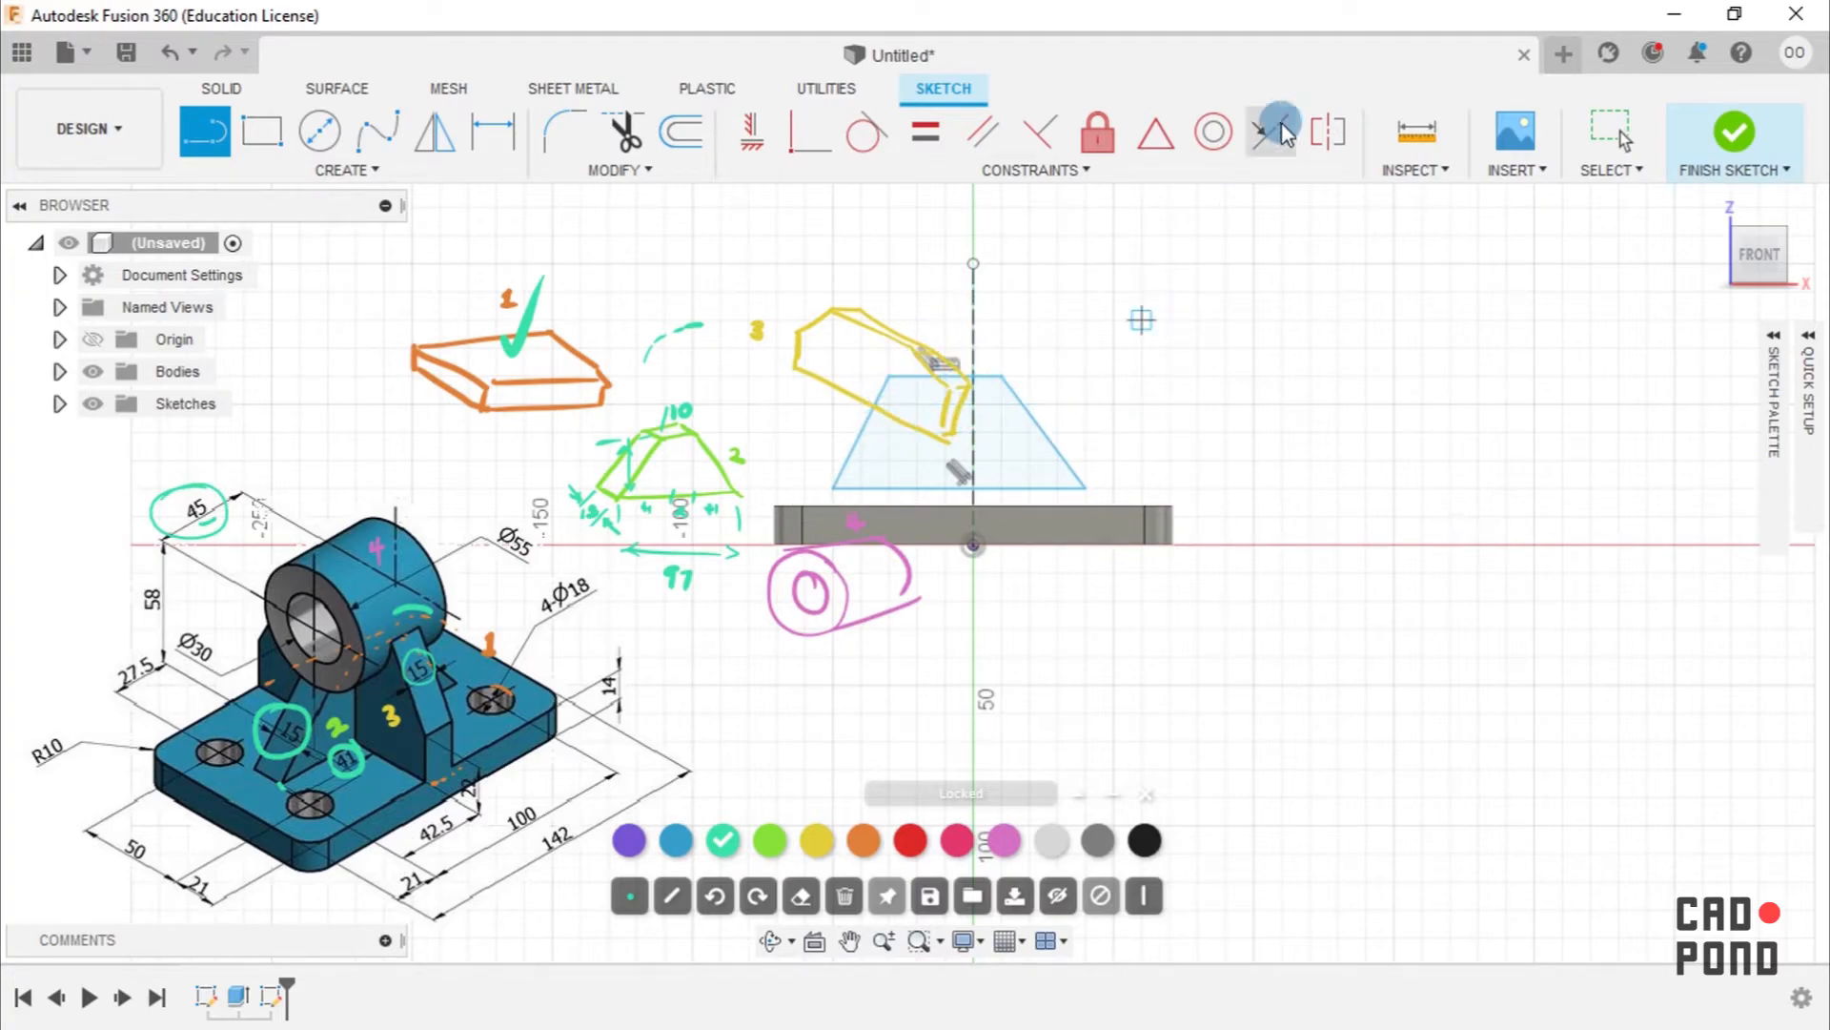
click(1320, 129)
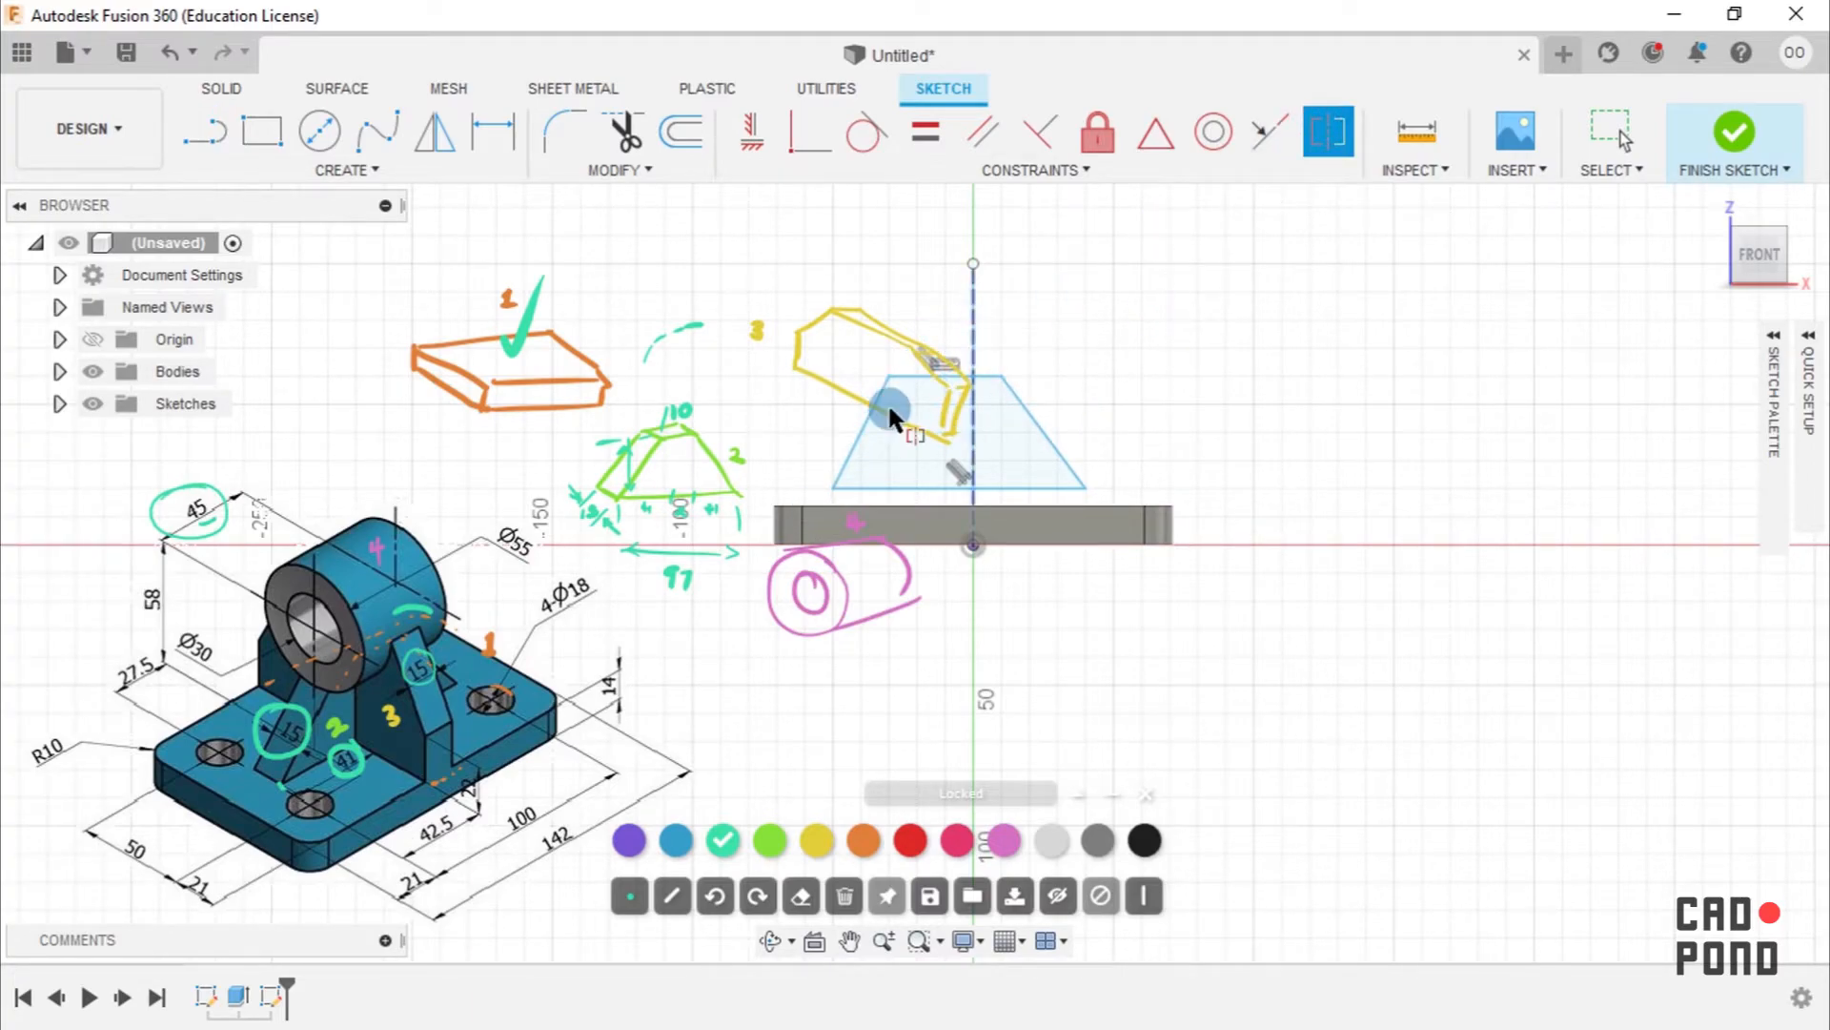
click(864, 426)
click(1047, 431)
click(973, 304)
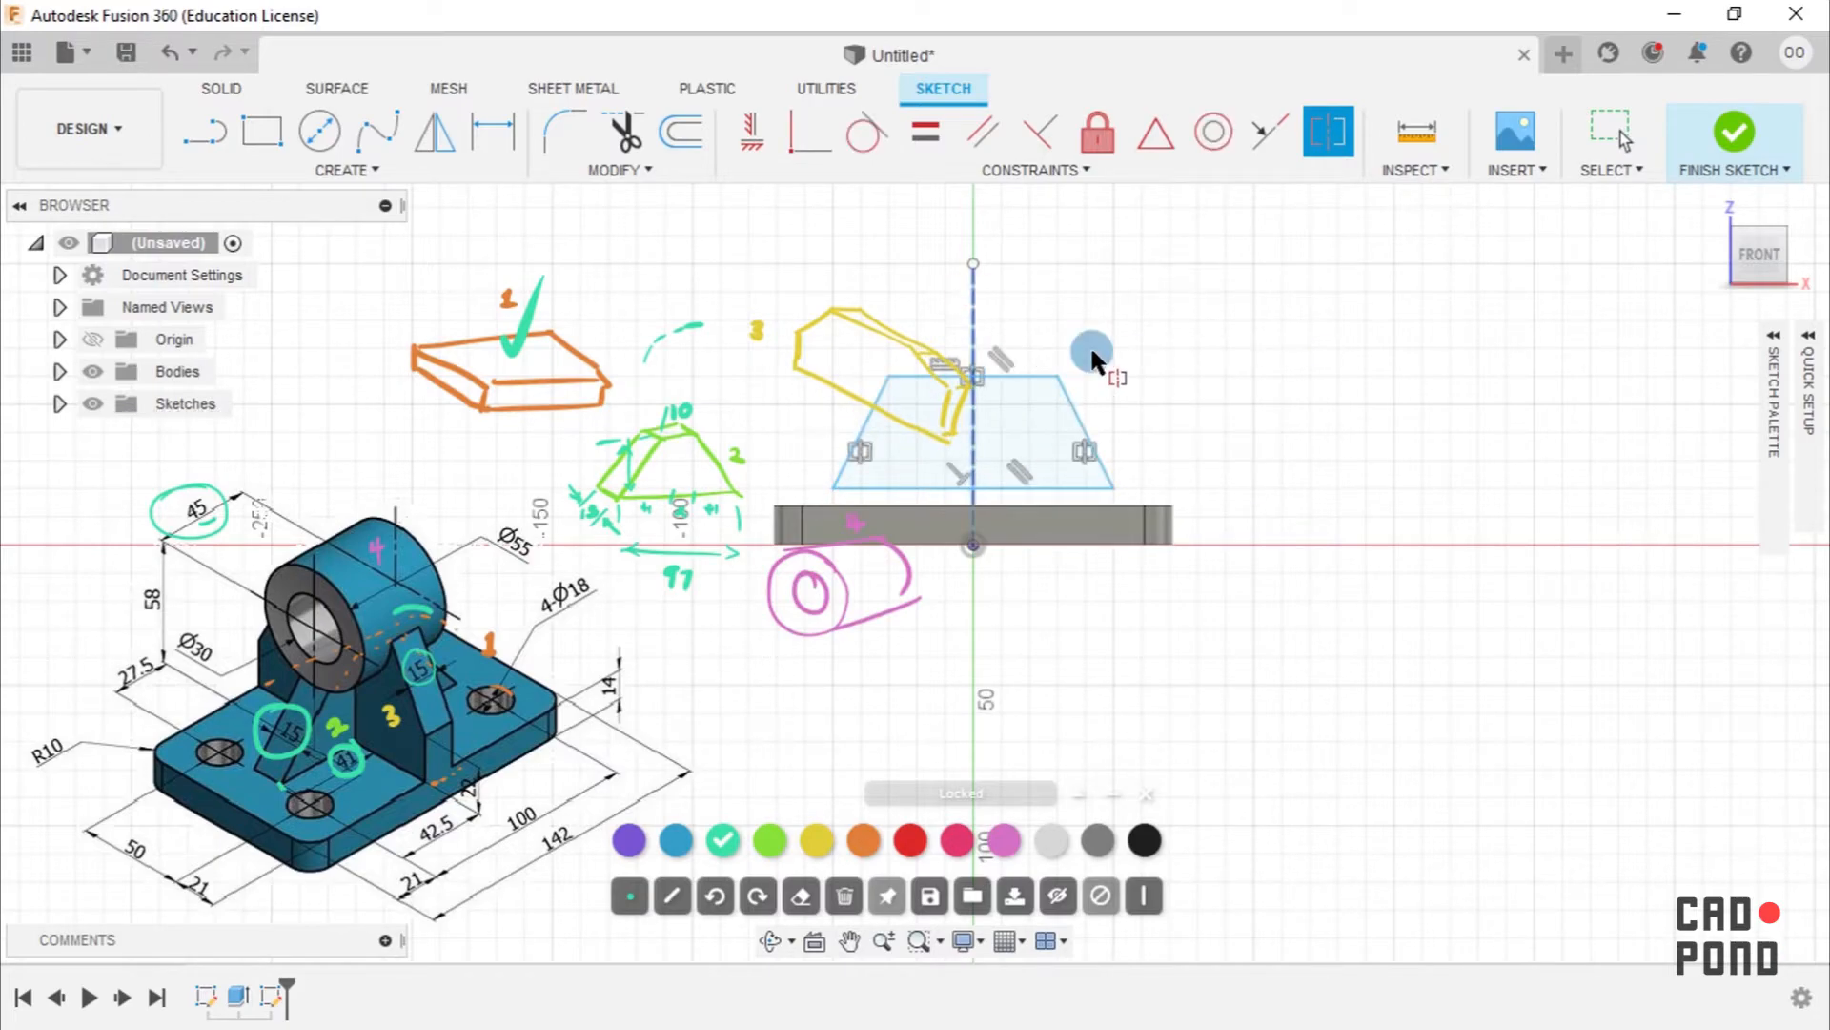
Dimension the trapezoid's lower edge at 97 mm, placing the dimension below the base plate.
key(d)
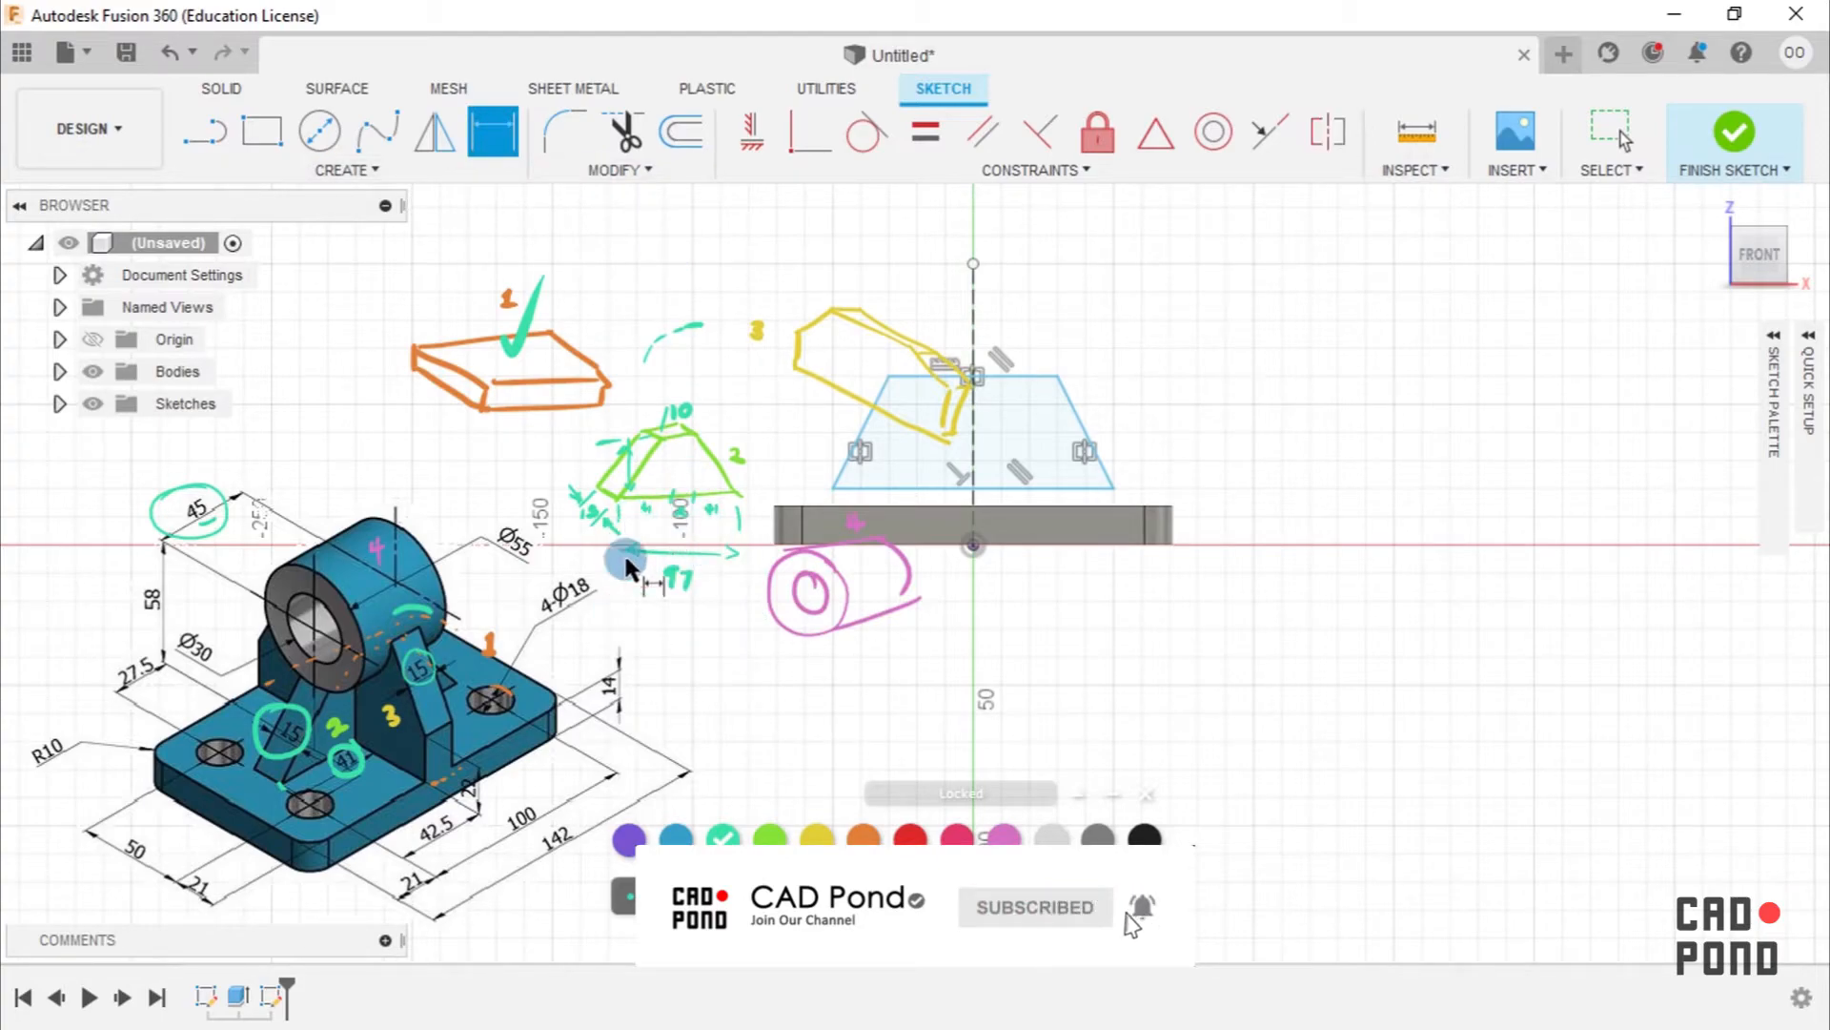
click(940, 488)
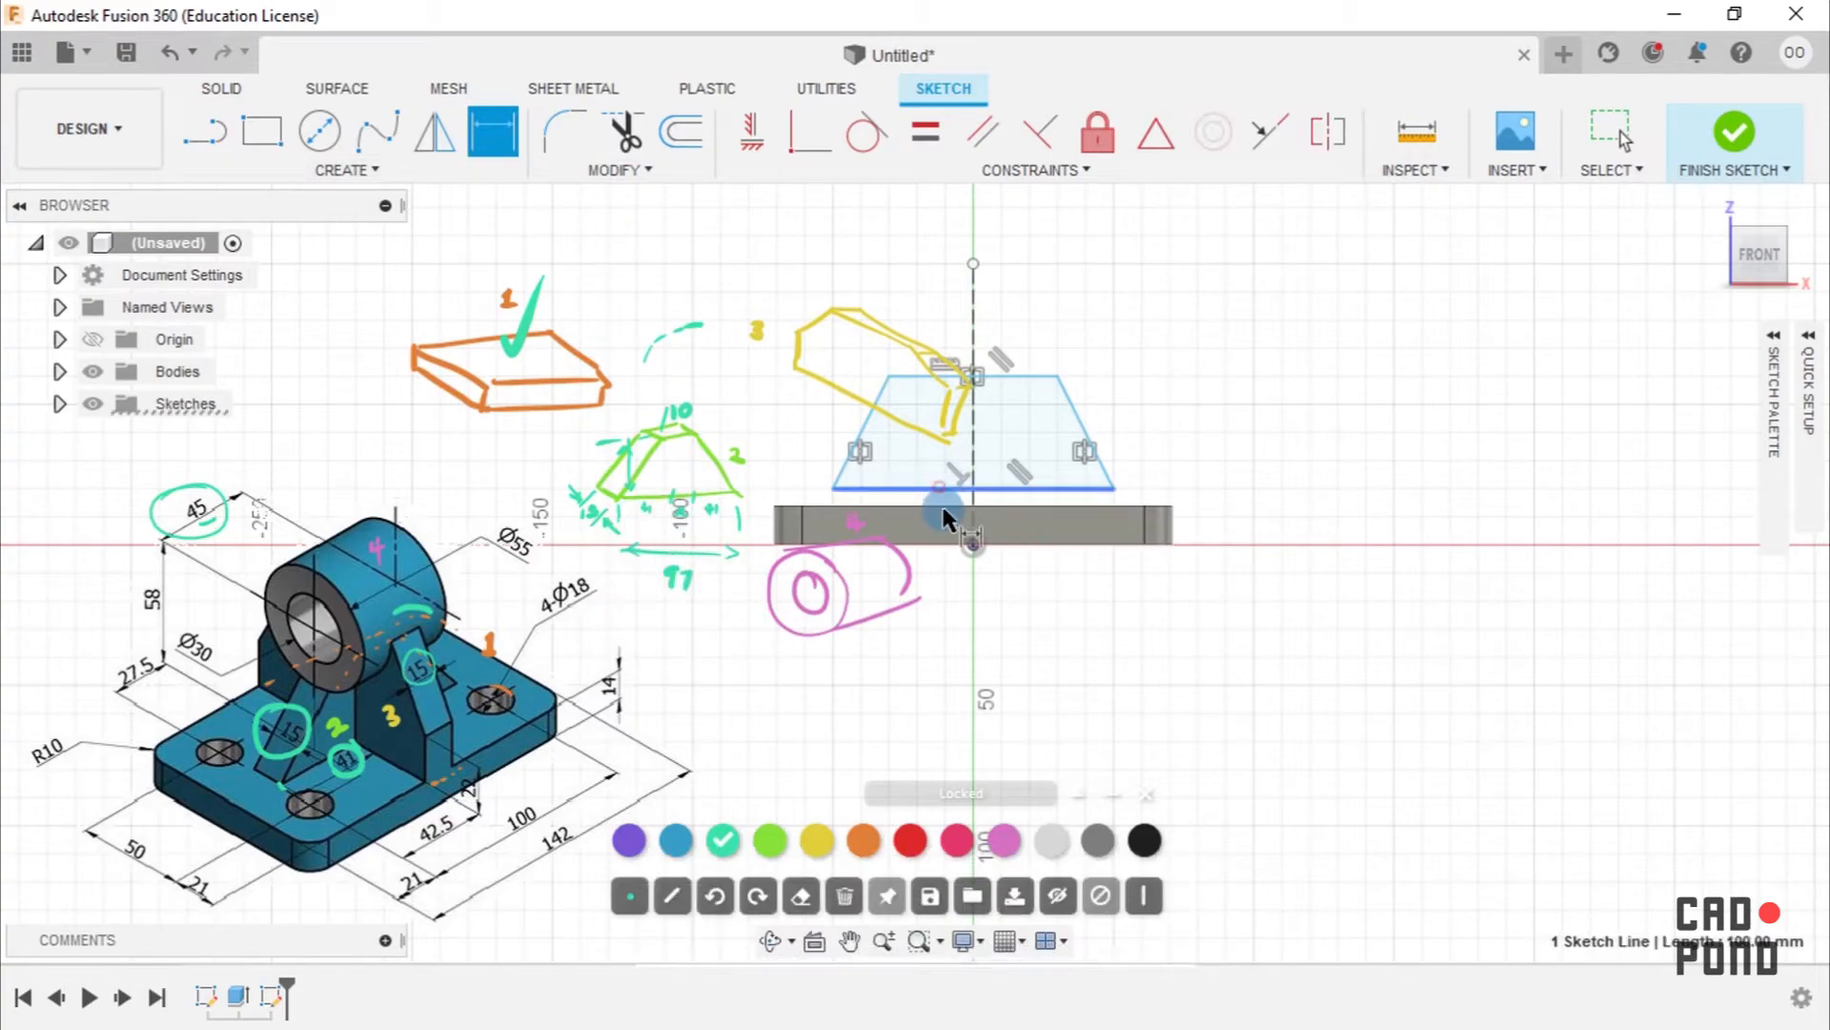
click(968, 591)
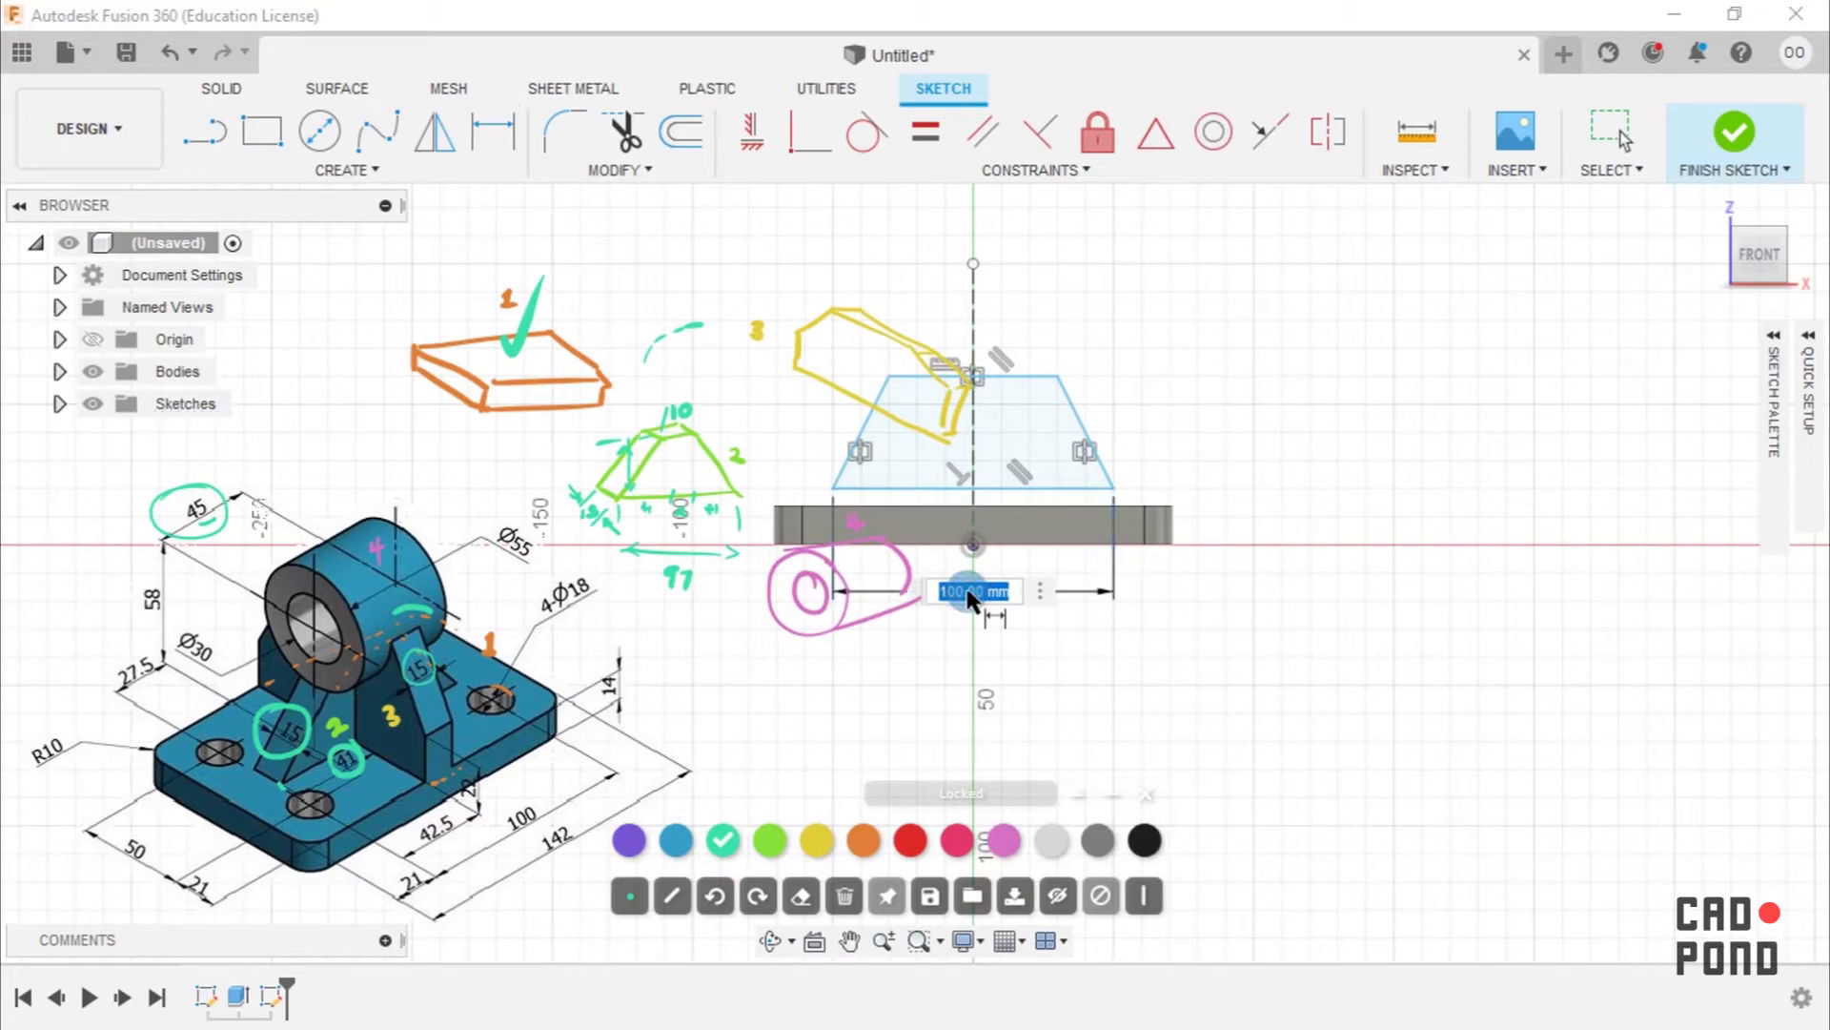
text(97)
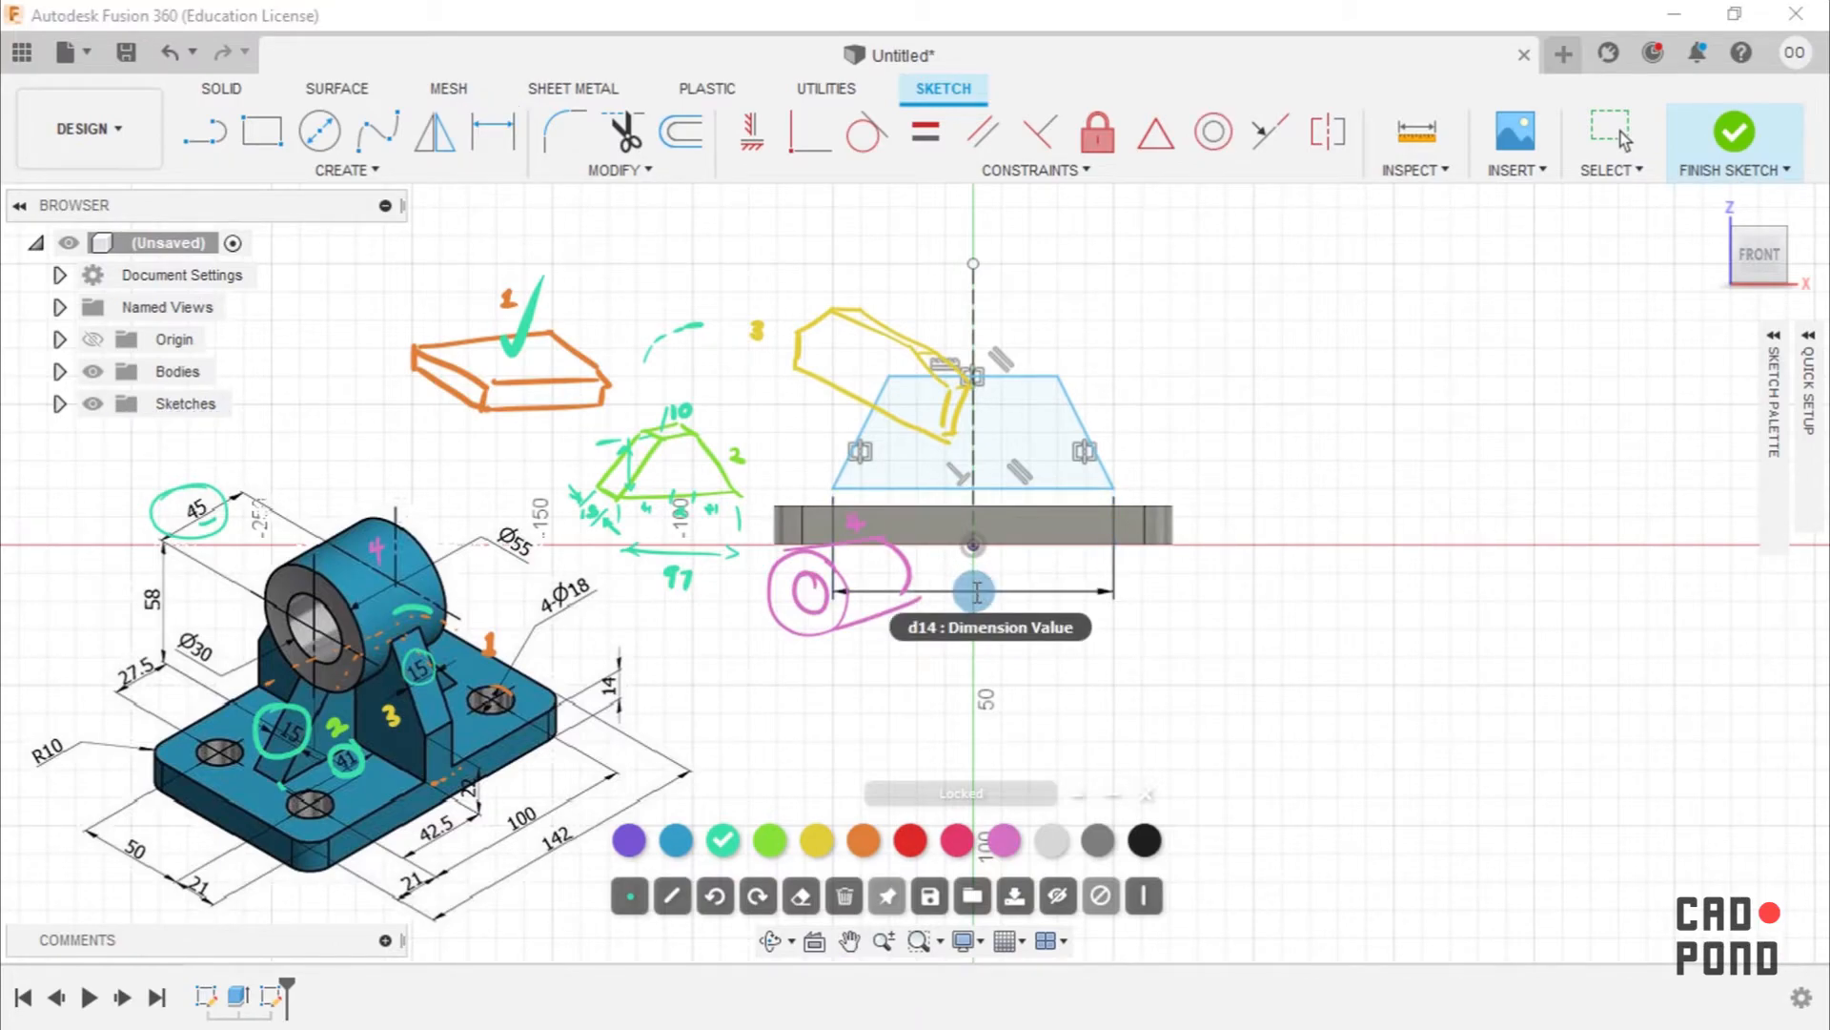
key(Return)
Dimension the trapezoid's upper edge at 10 mm, placing the dimension above it.
click(996, 381)
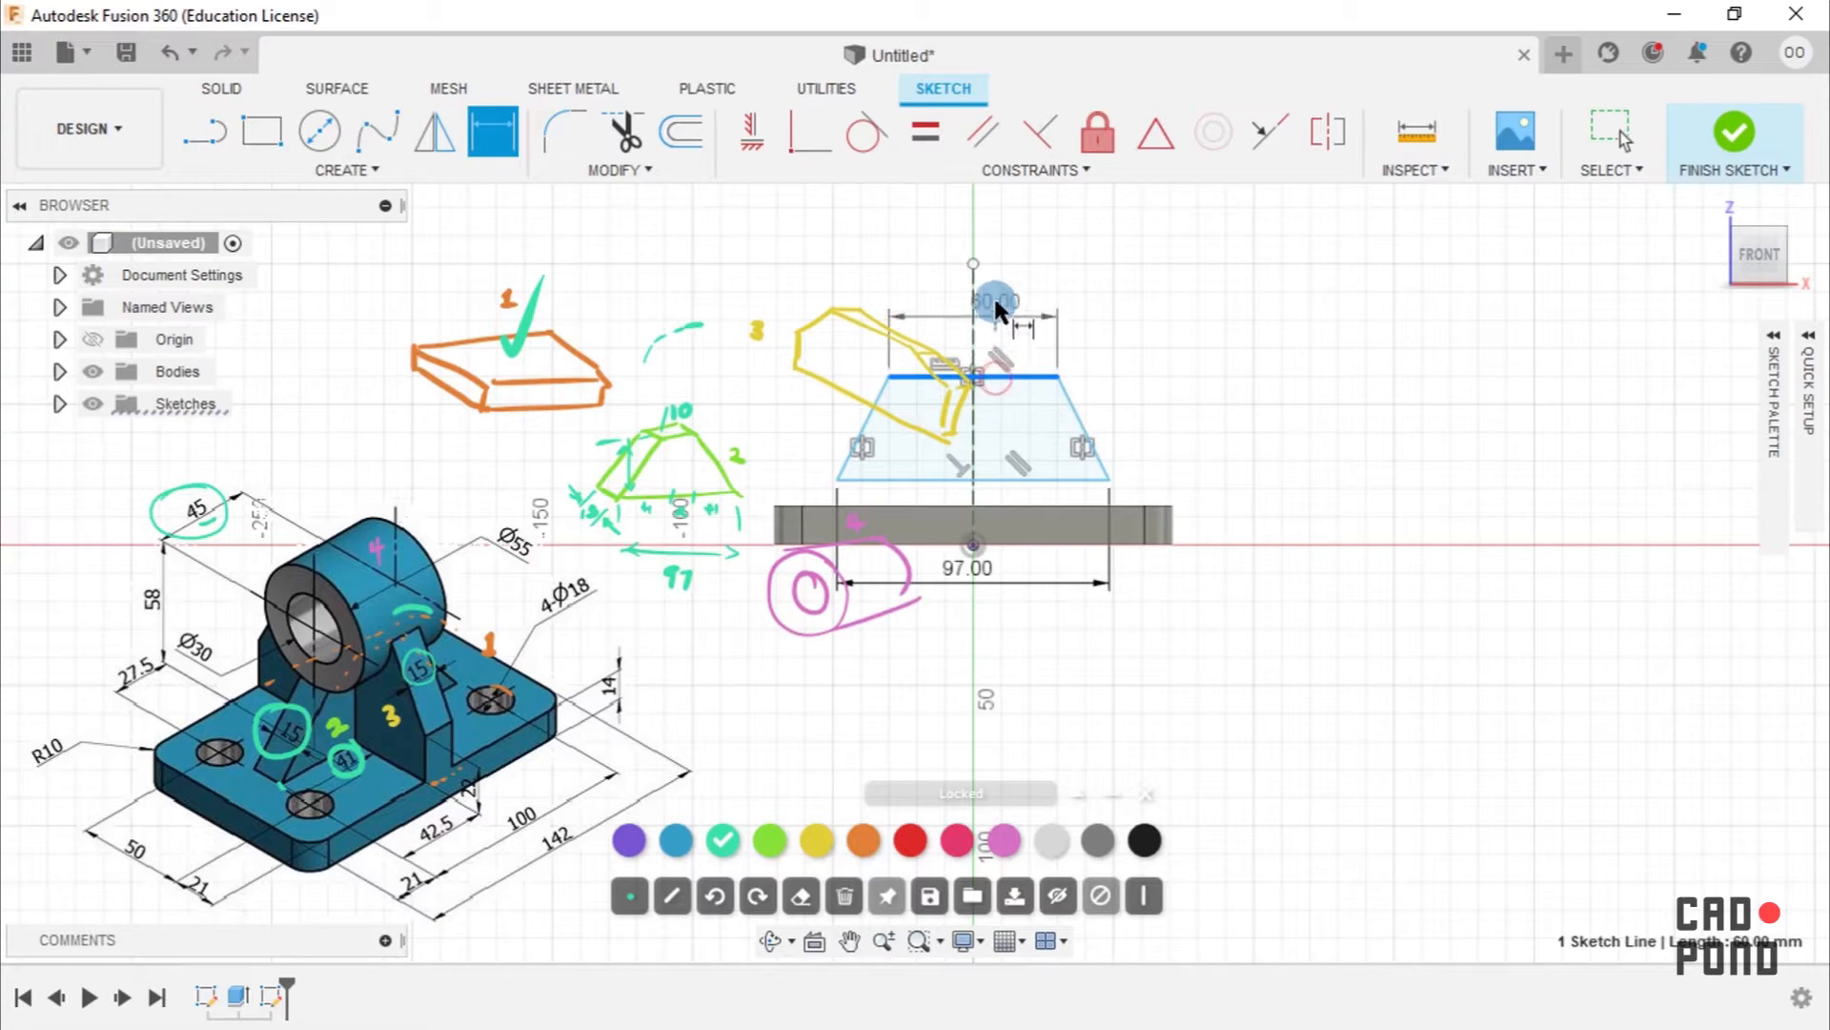
click(992, 286)
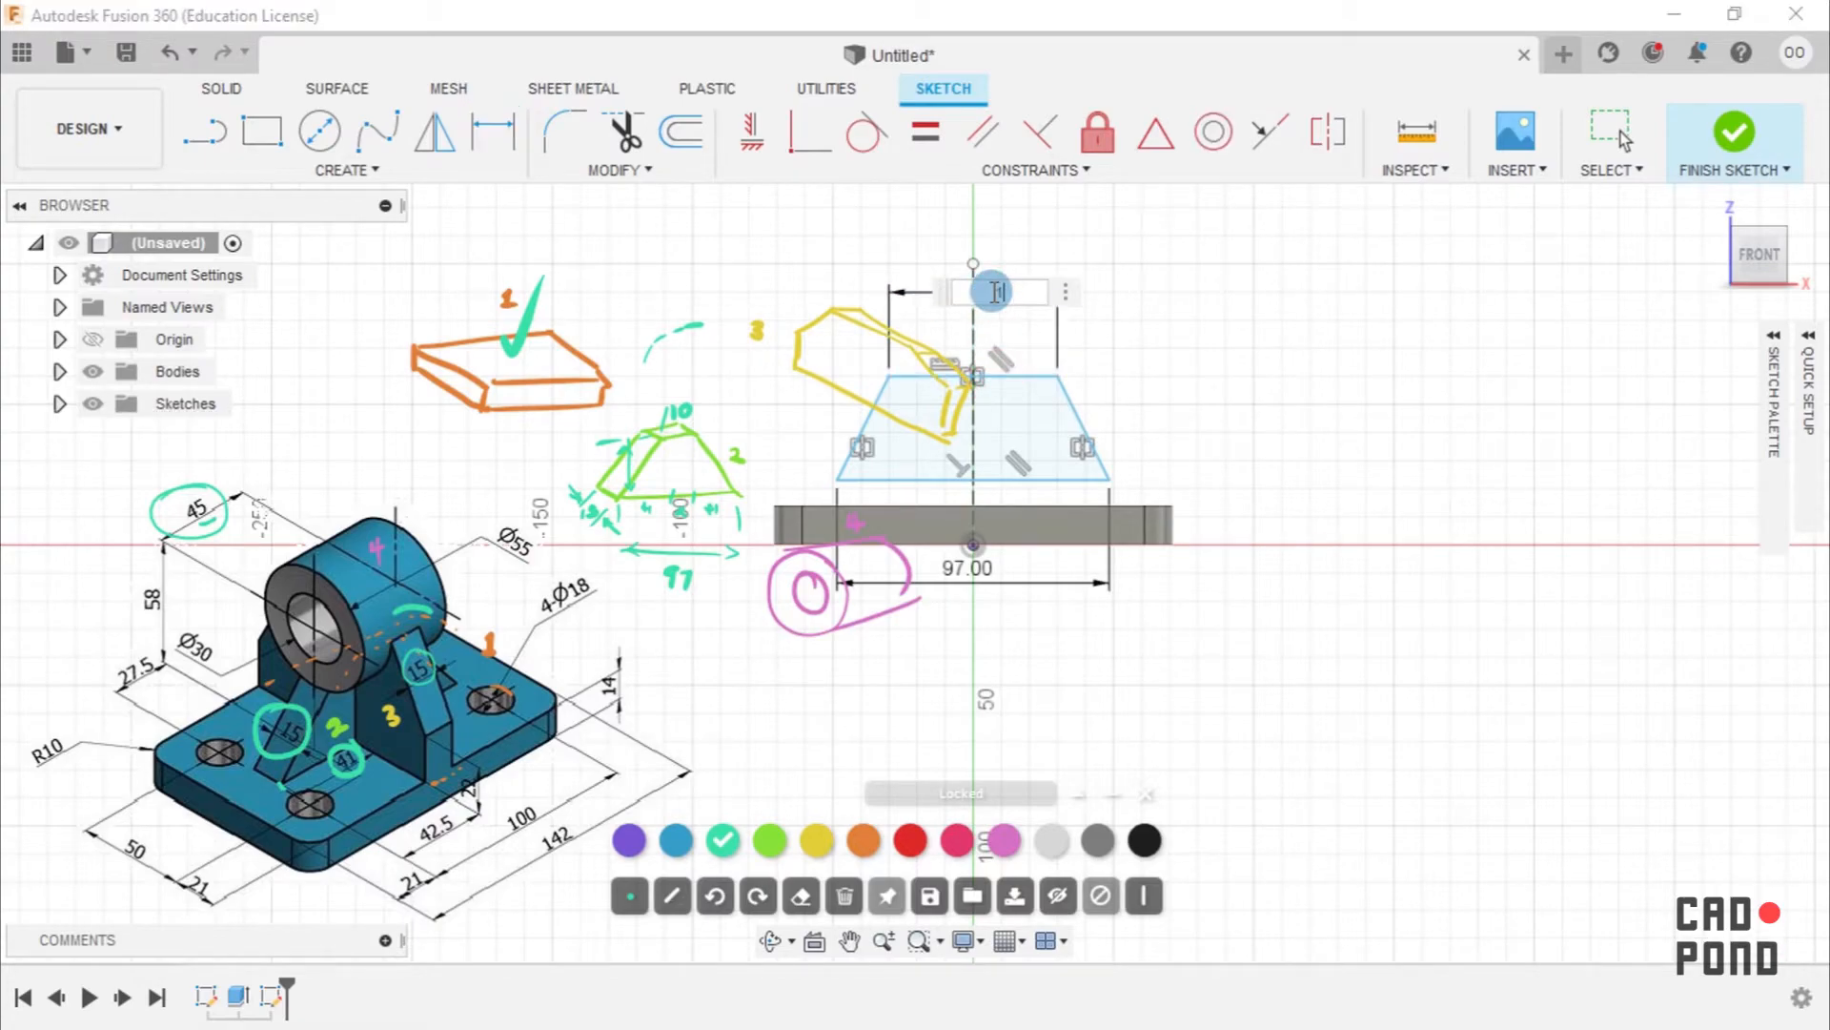
text(0)
key(Return)
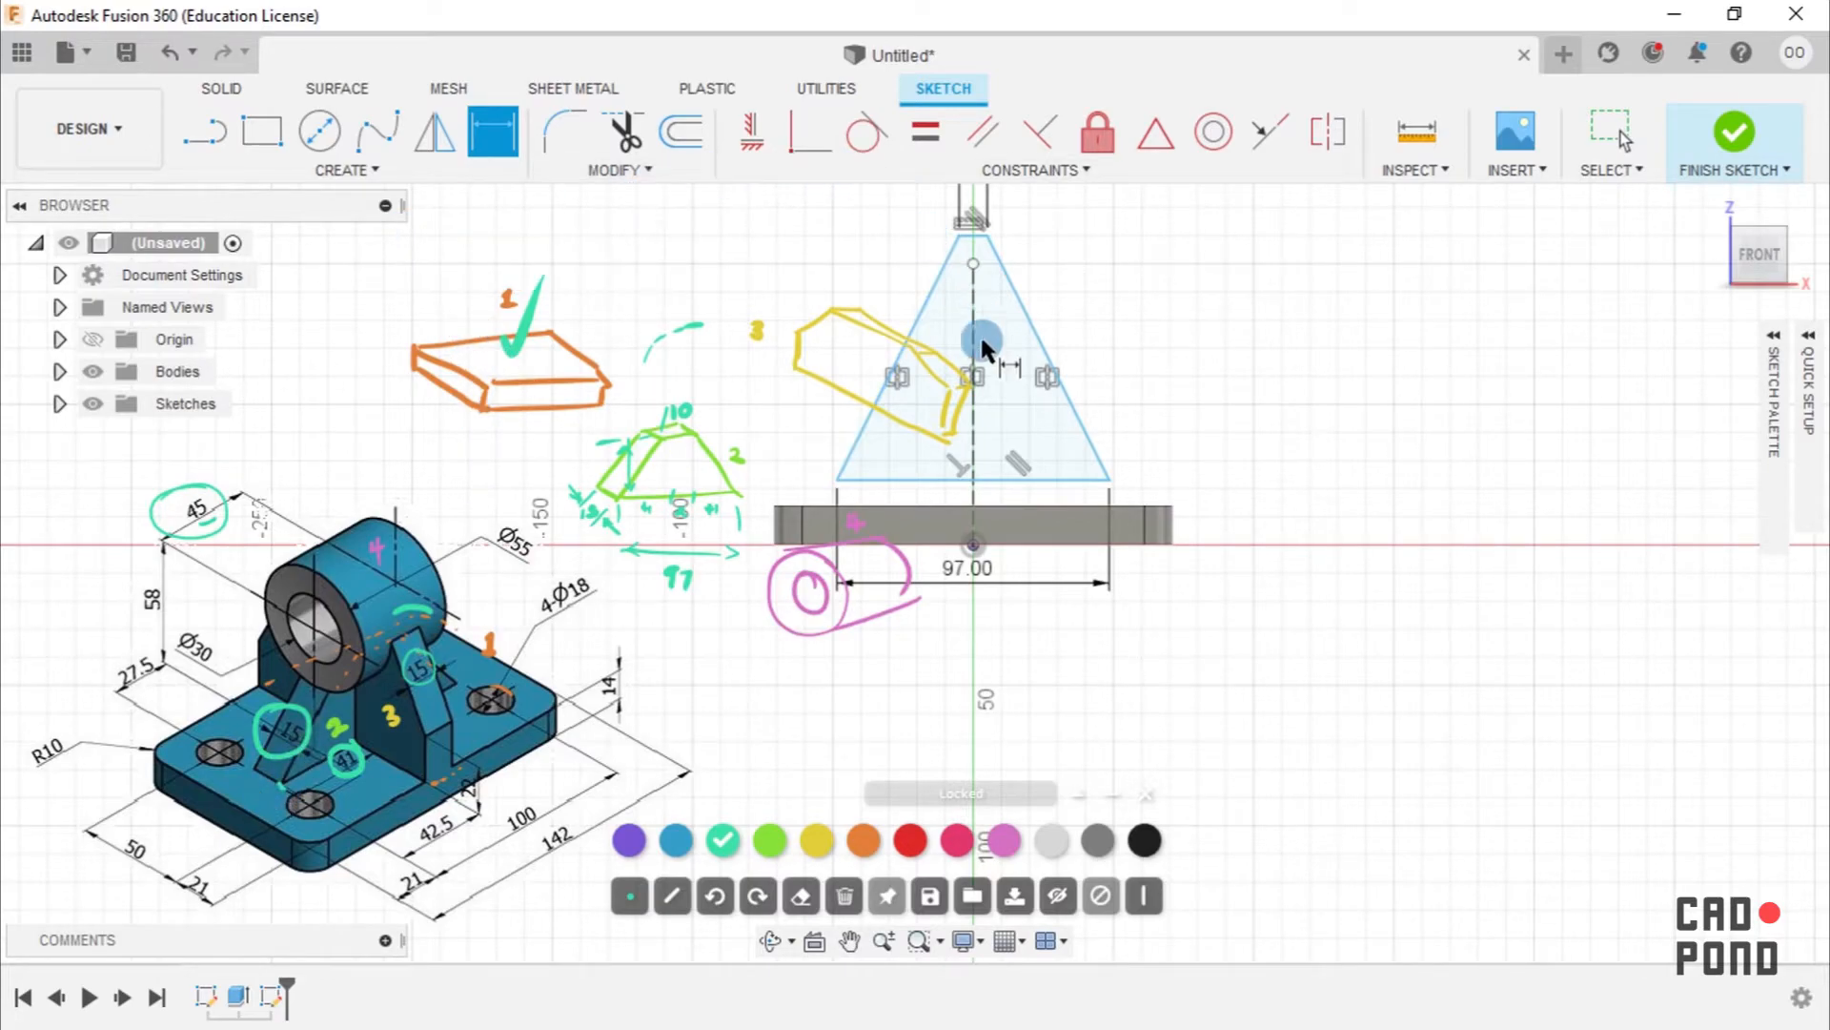
key(Escape)
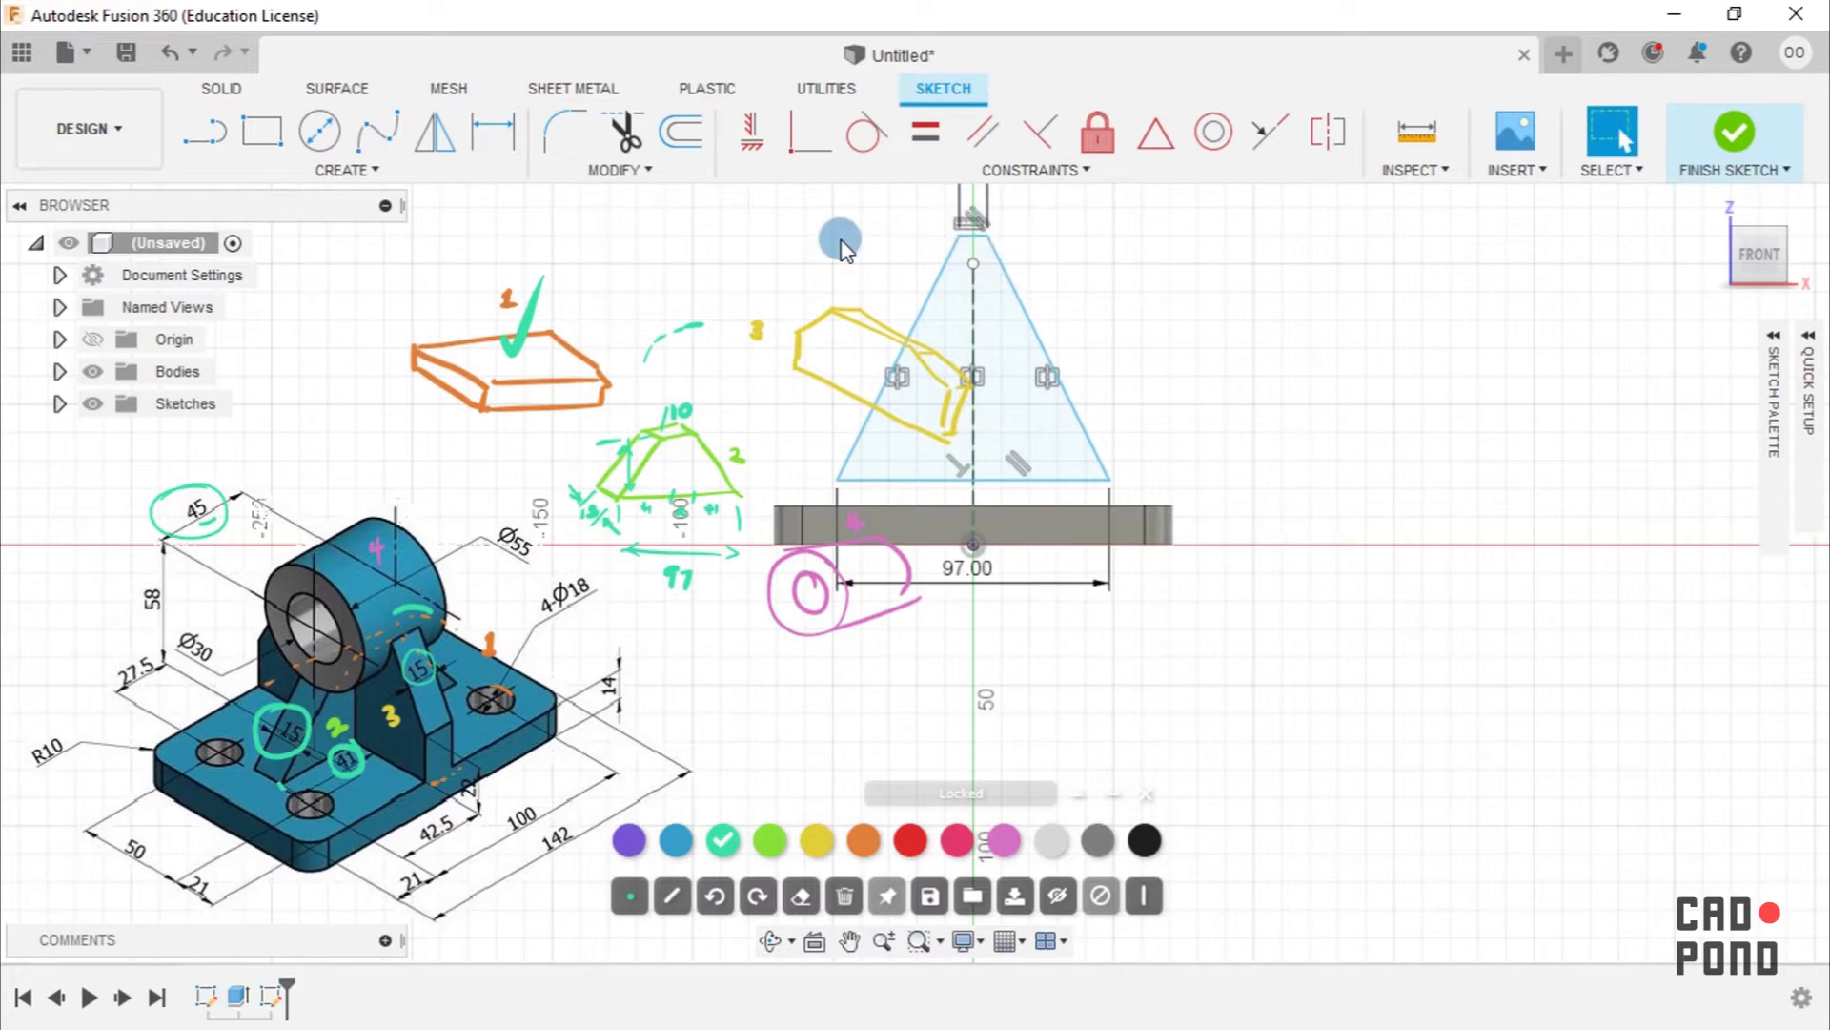
Show the origin geometry and intersect the base plate's upper face with the rib sketch, keeping the projection link on.
click(295, 177)
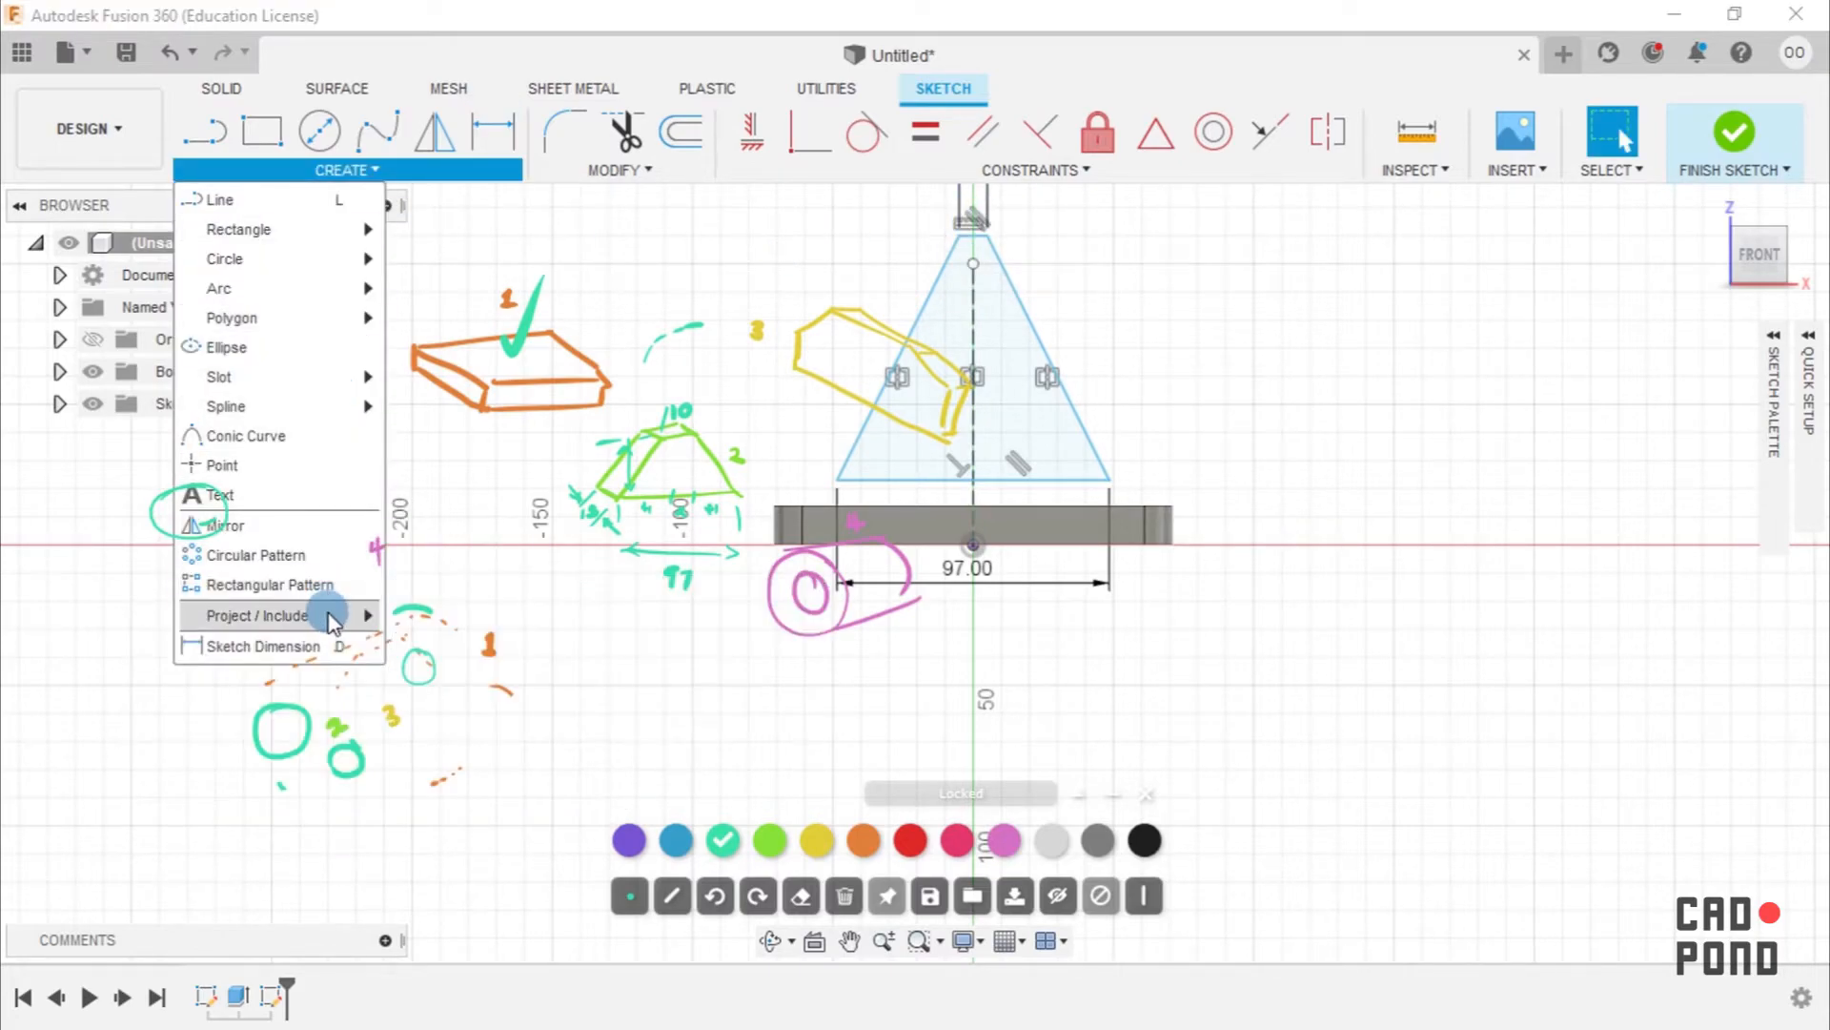
mouse_move(329, 618)
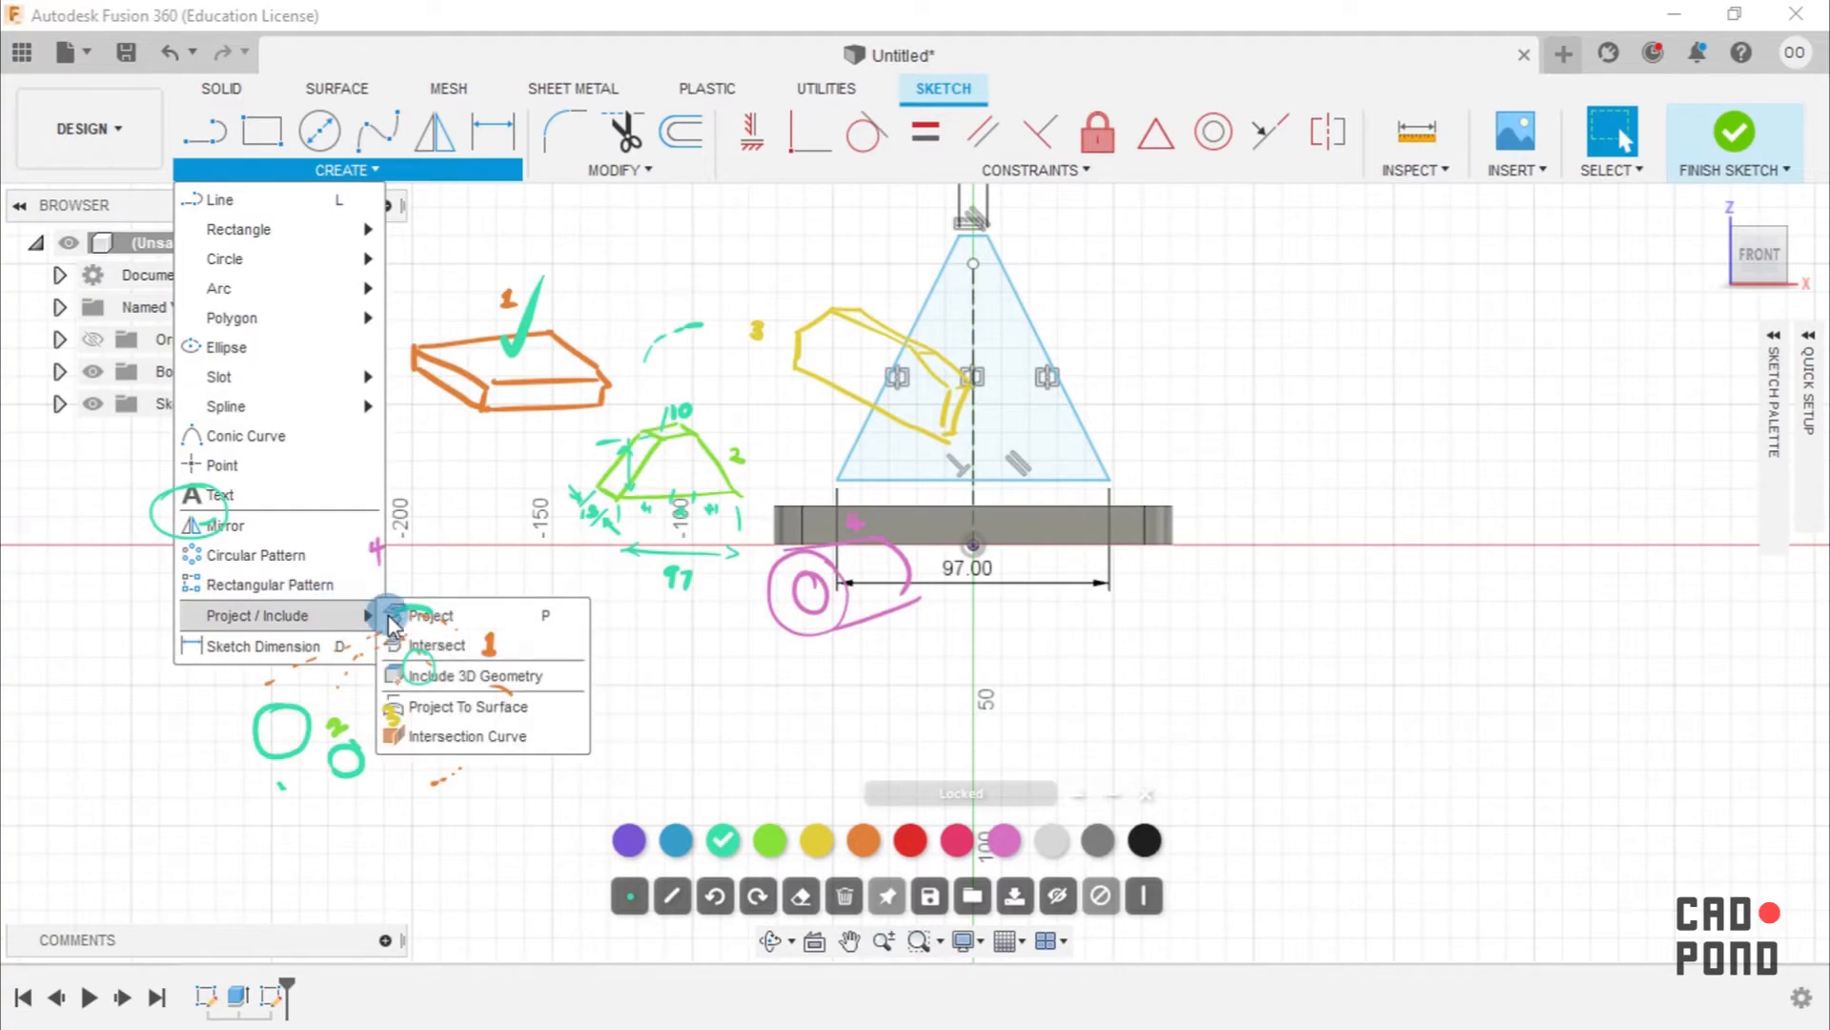
click(451, 650)
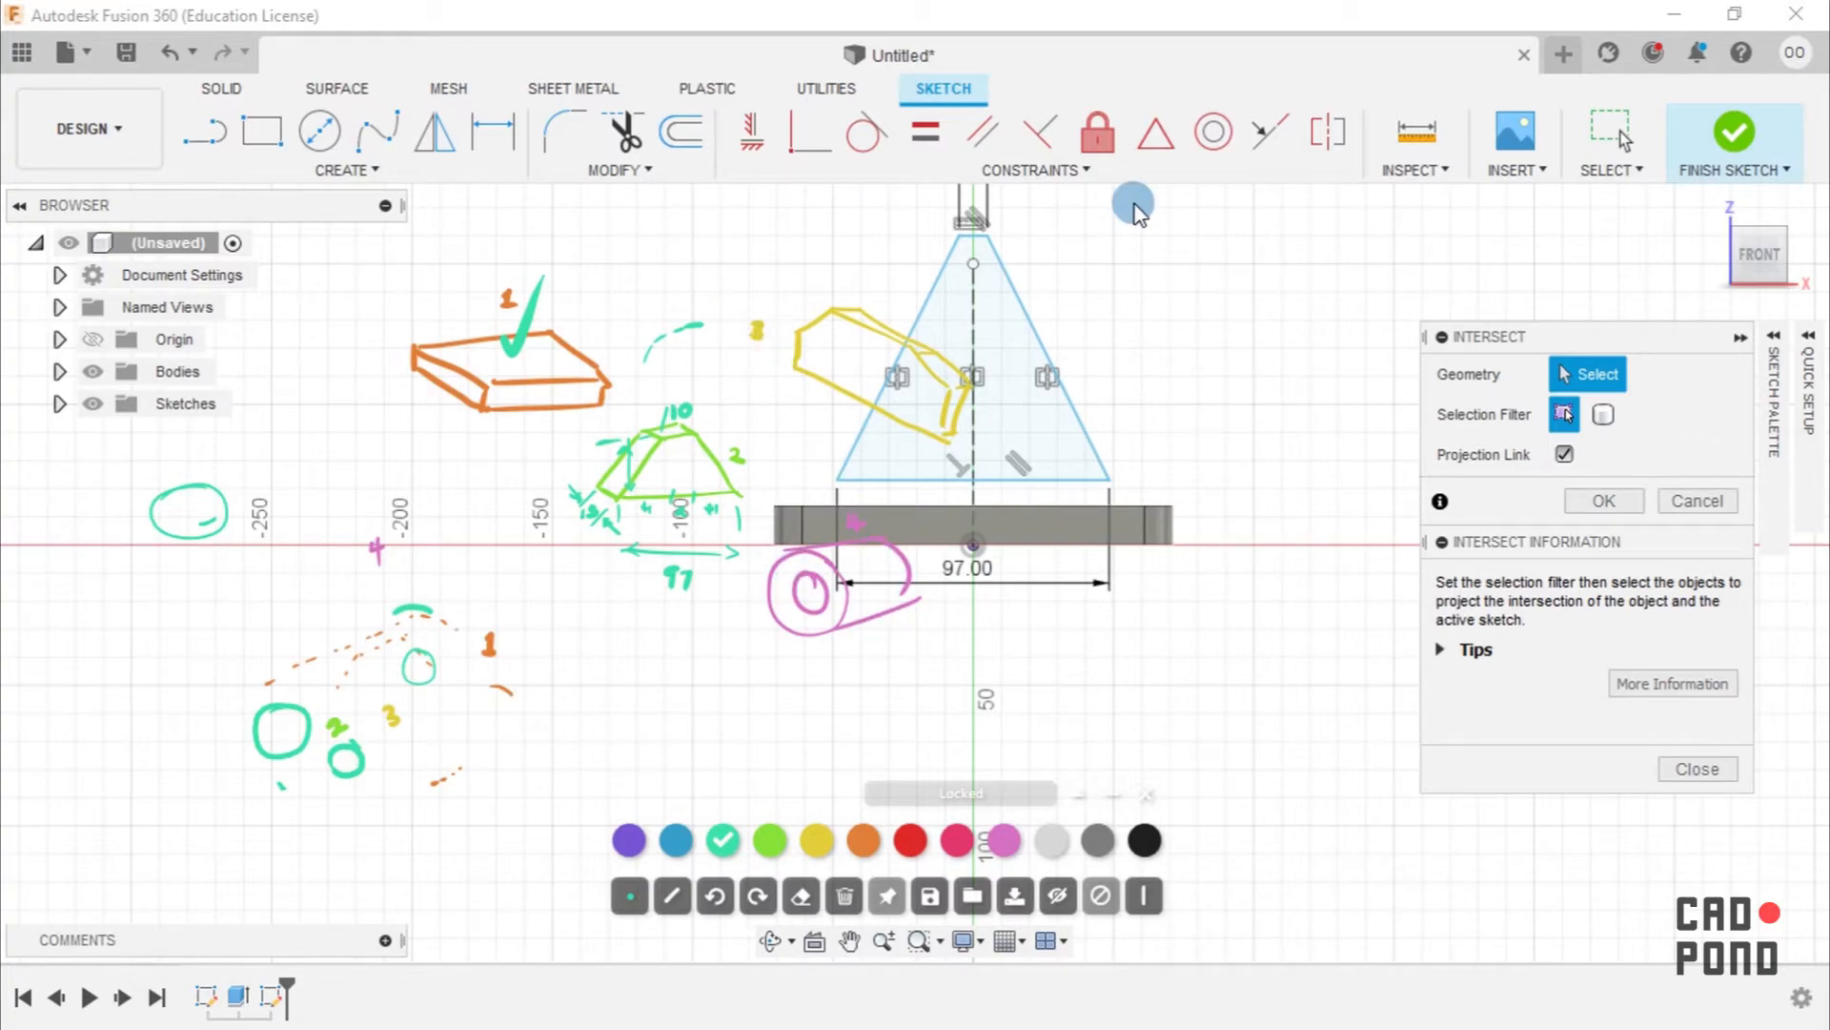
click(1712, 206)
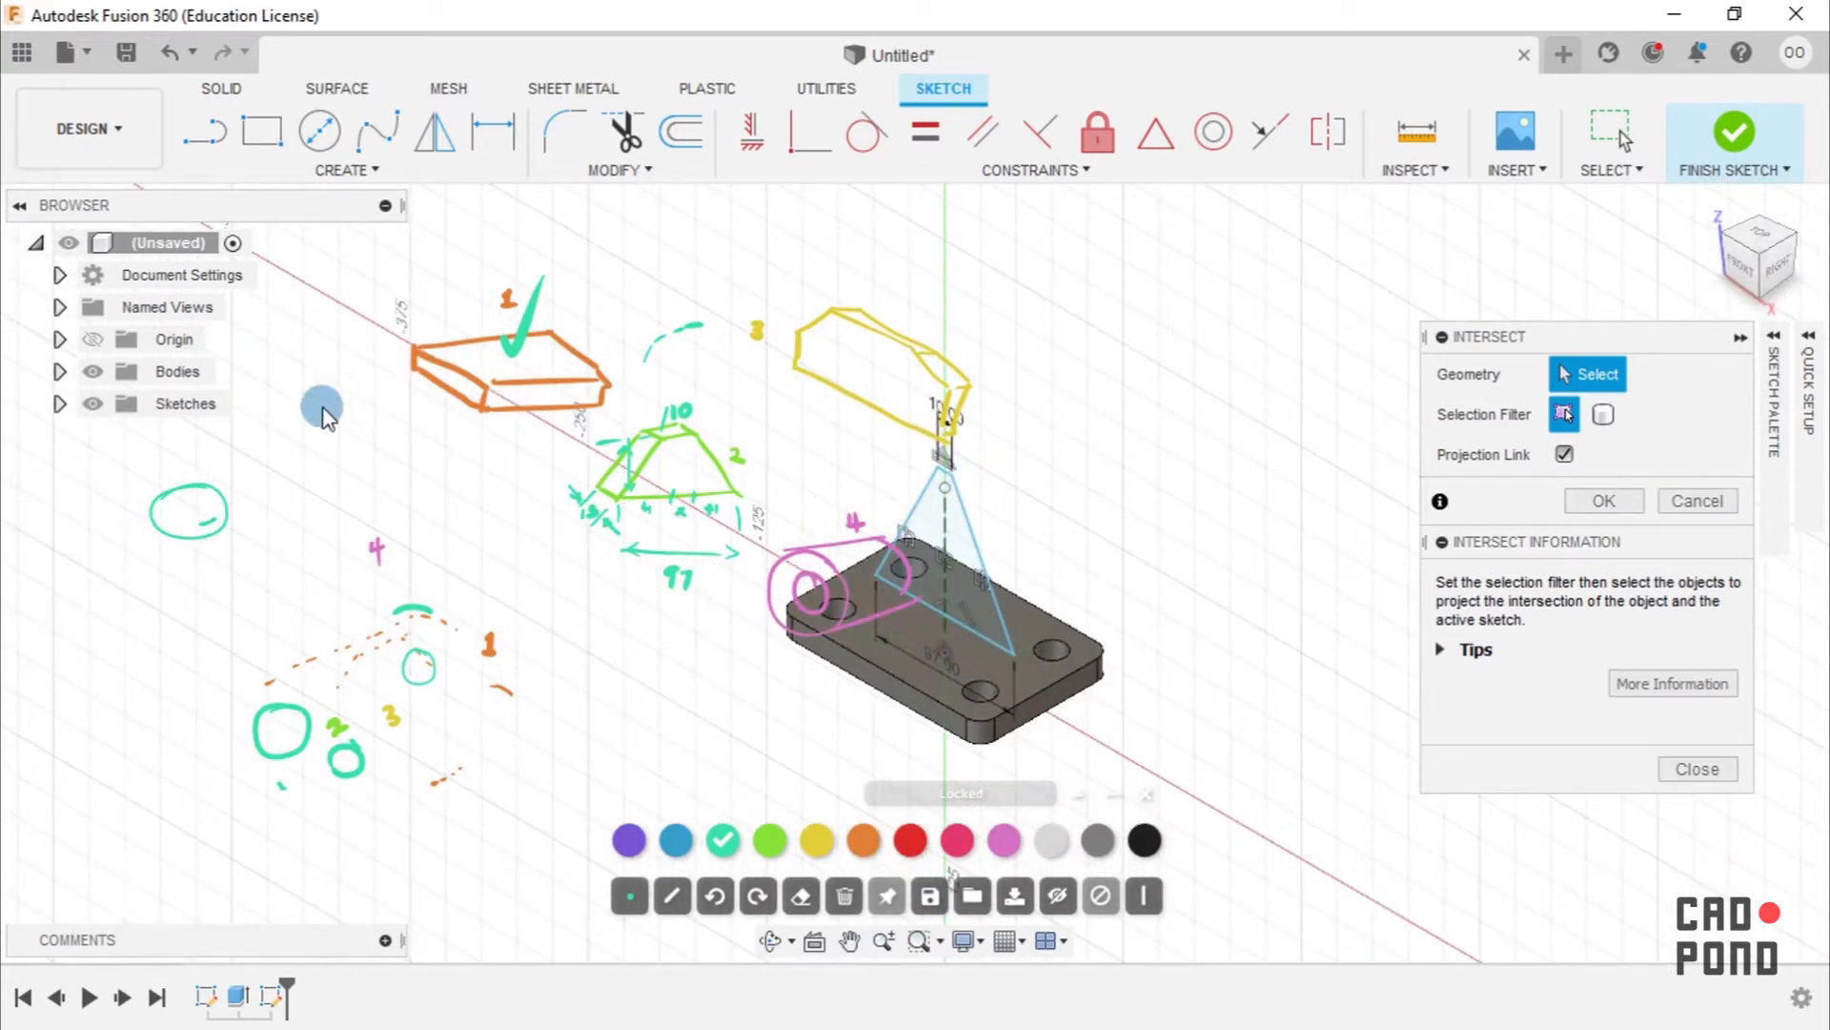
click(92, 340)
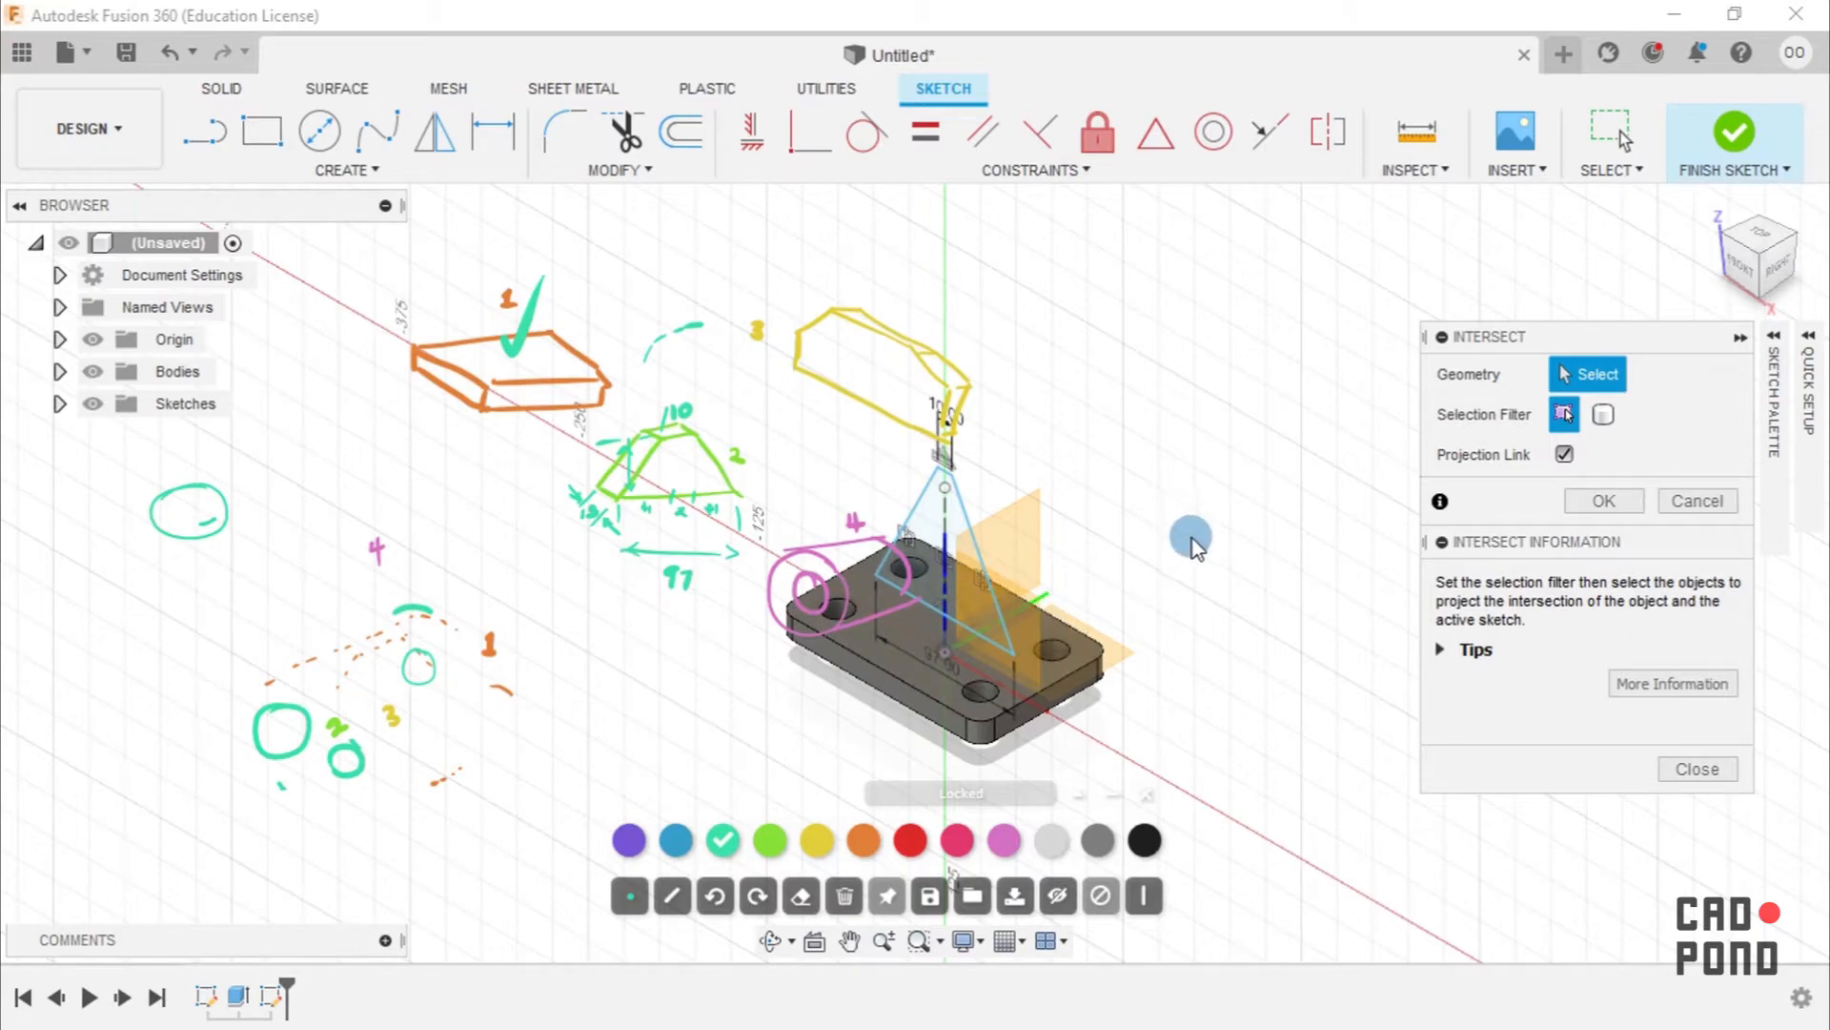
scroll(944, 648, up, 3)
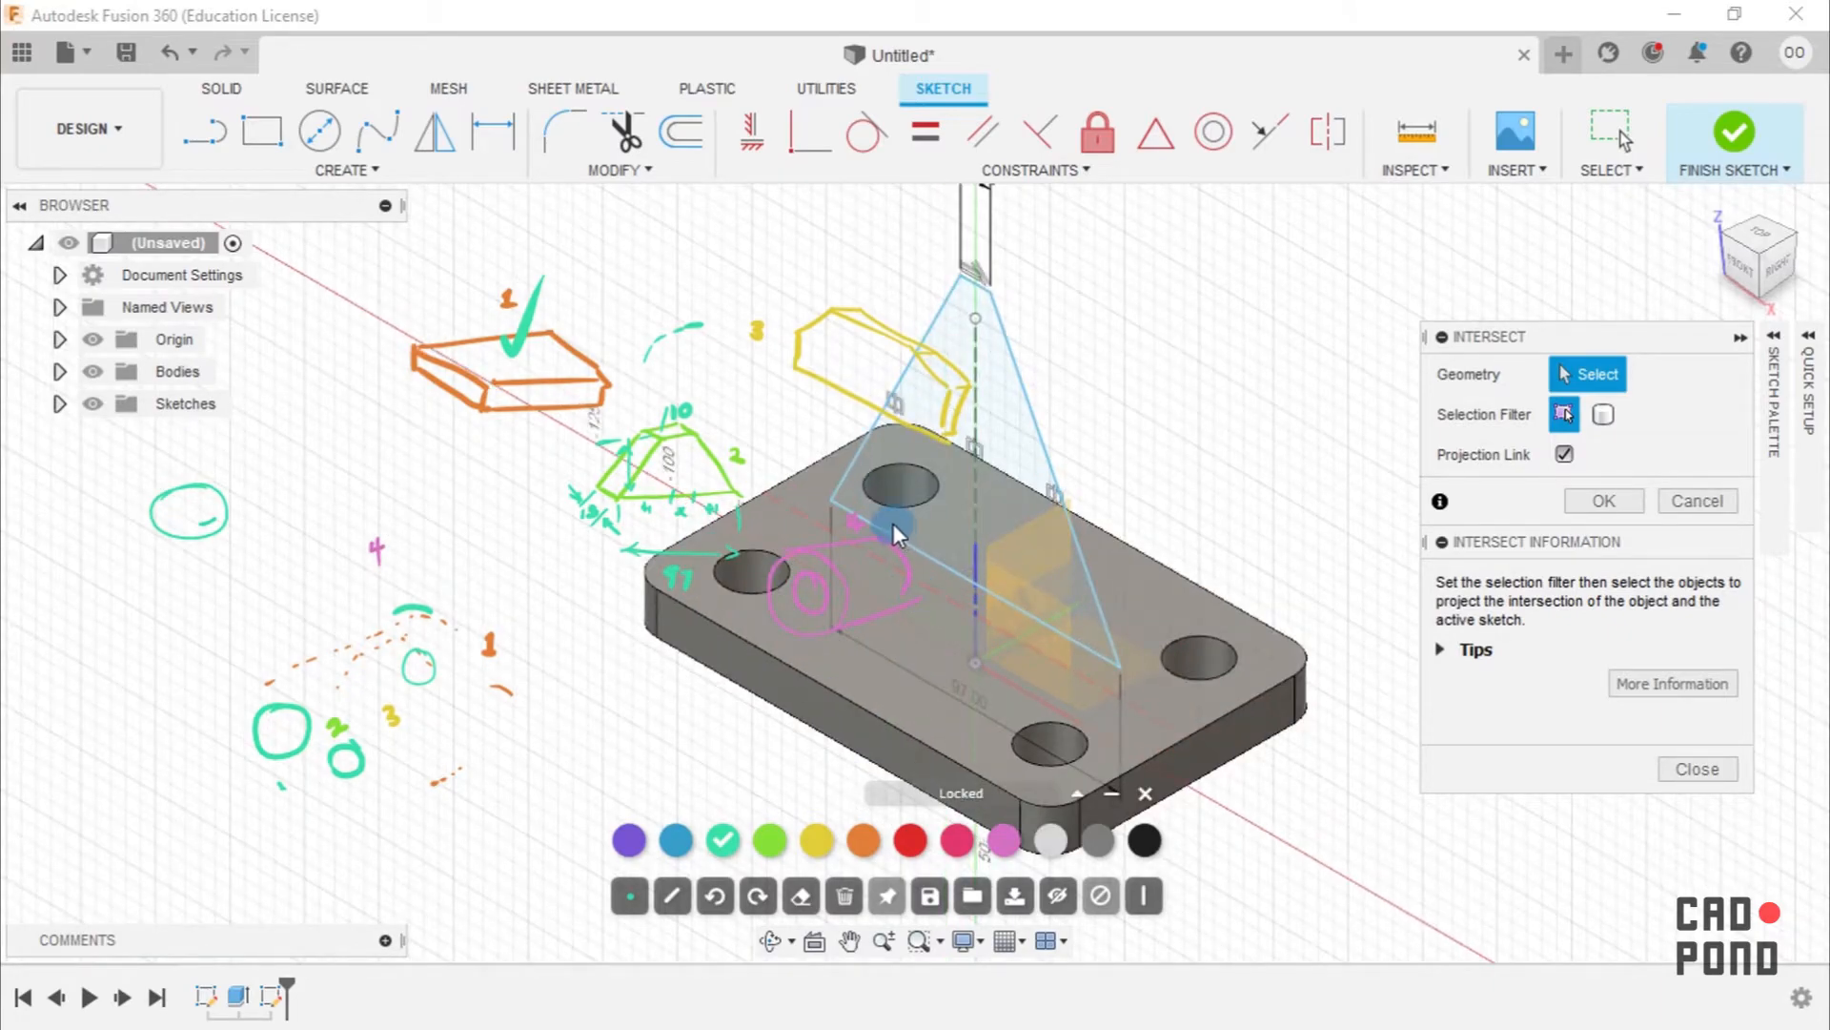
scroll(868, 510, up, 4)
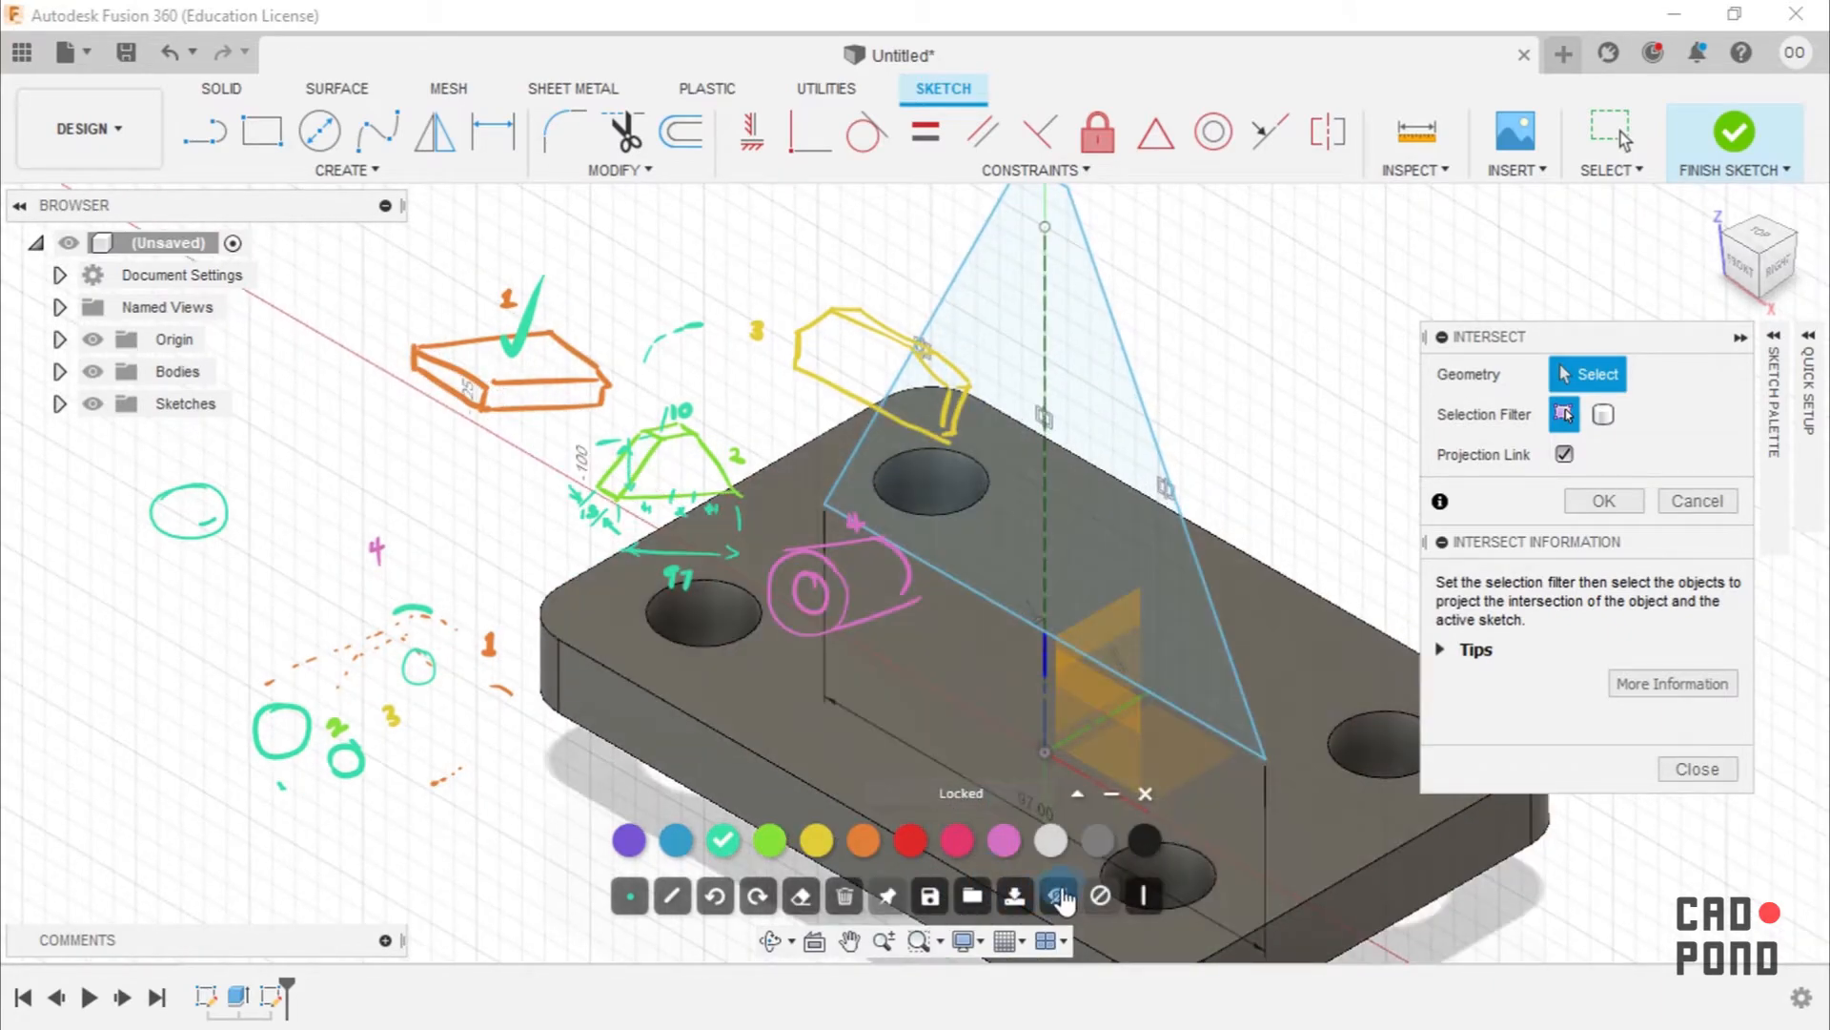
click(1057, 895)
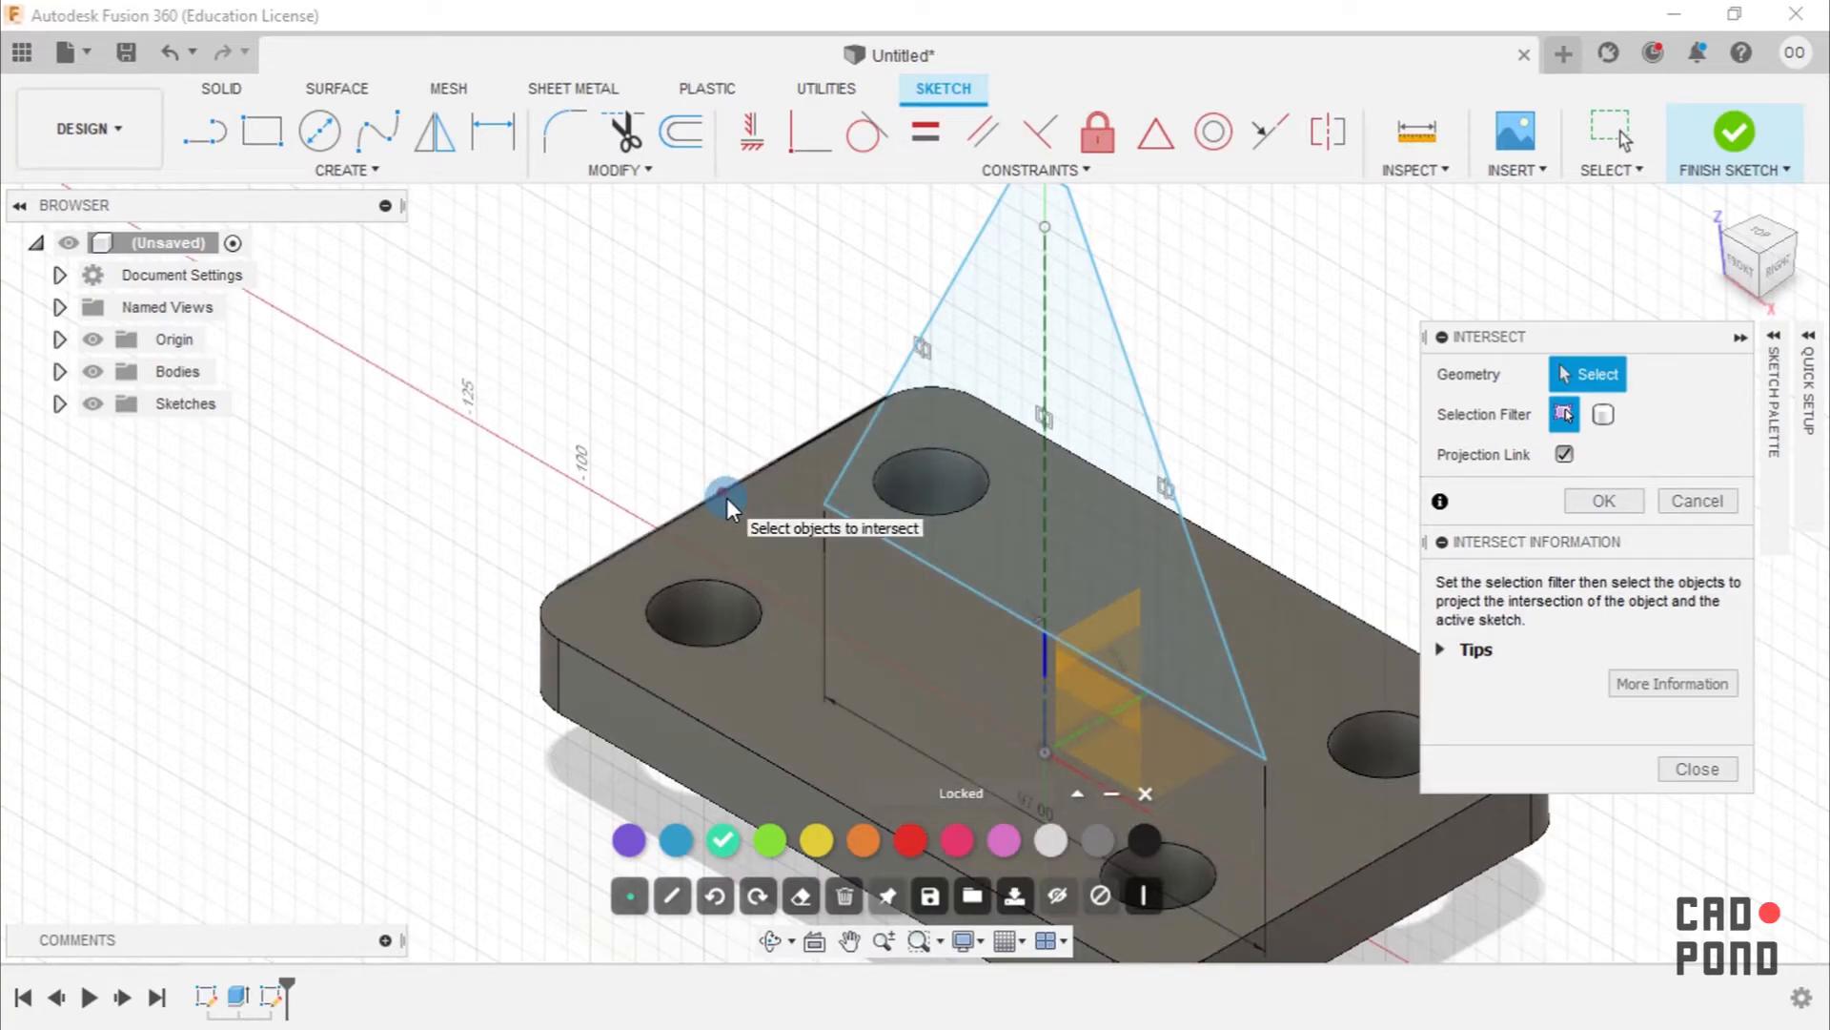
click(809, 570)
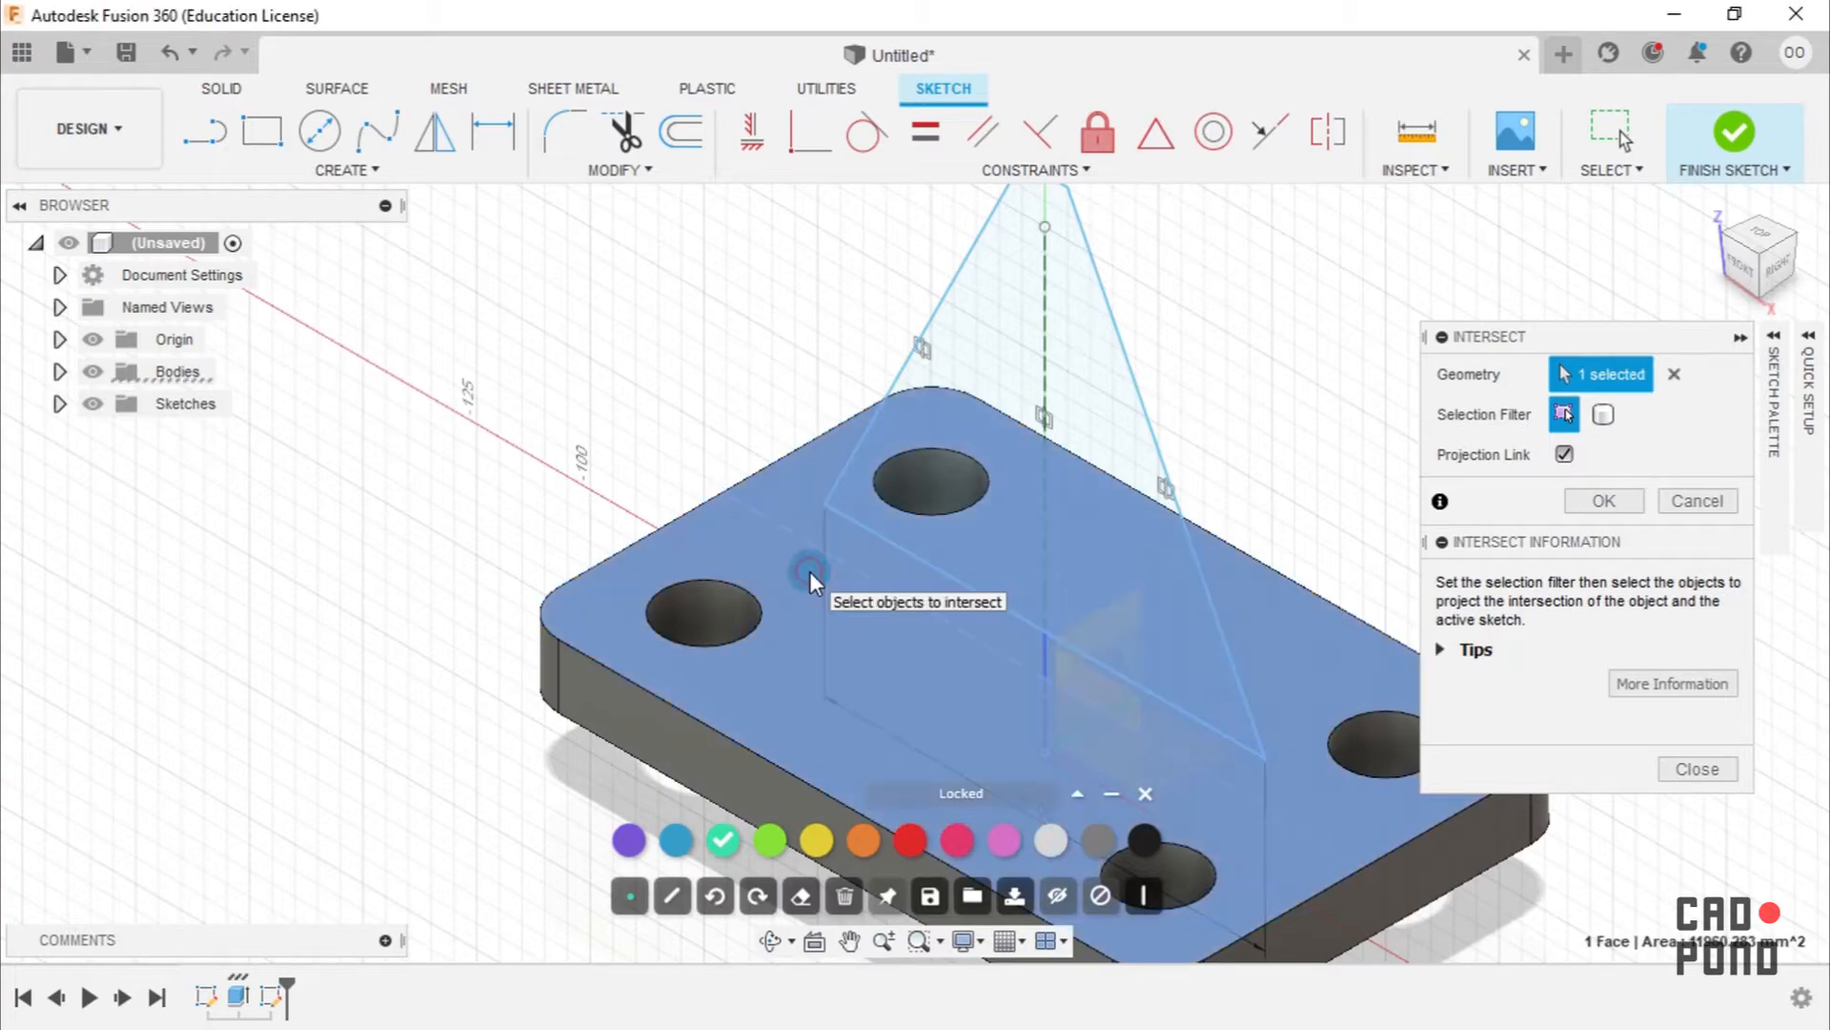
scroll(1054, 597, down, 5)
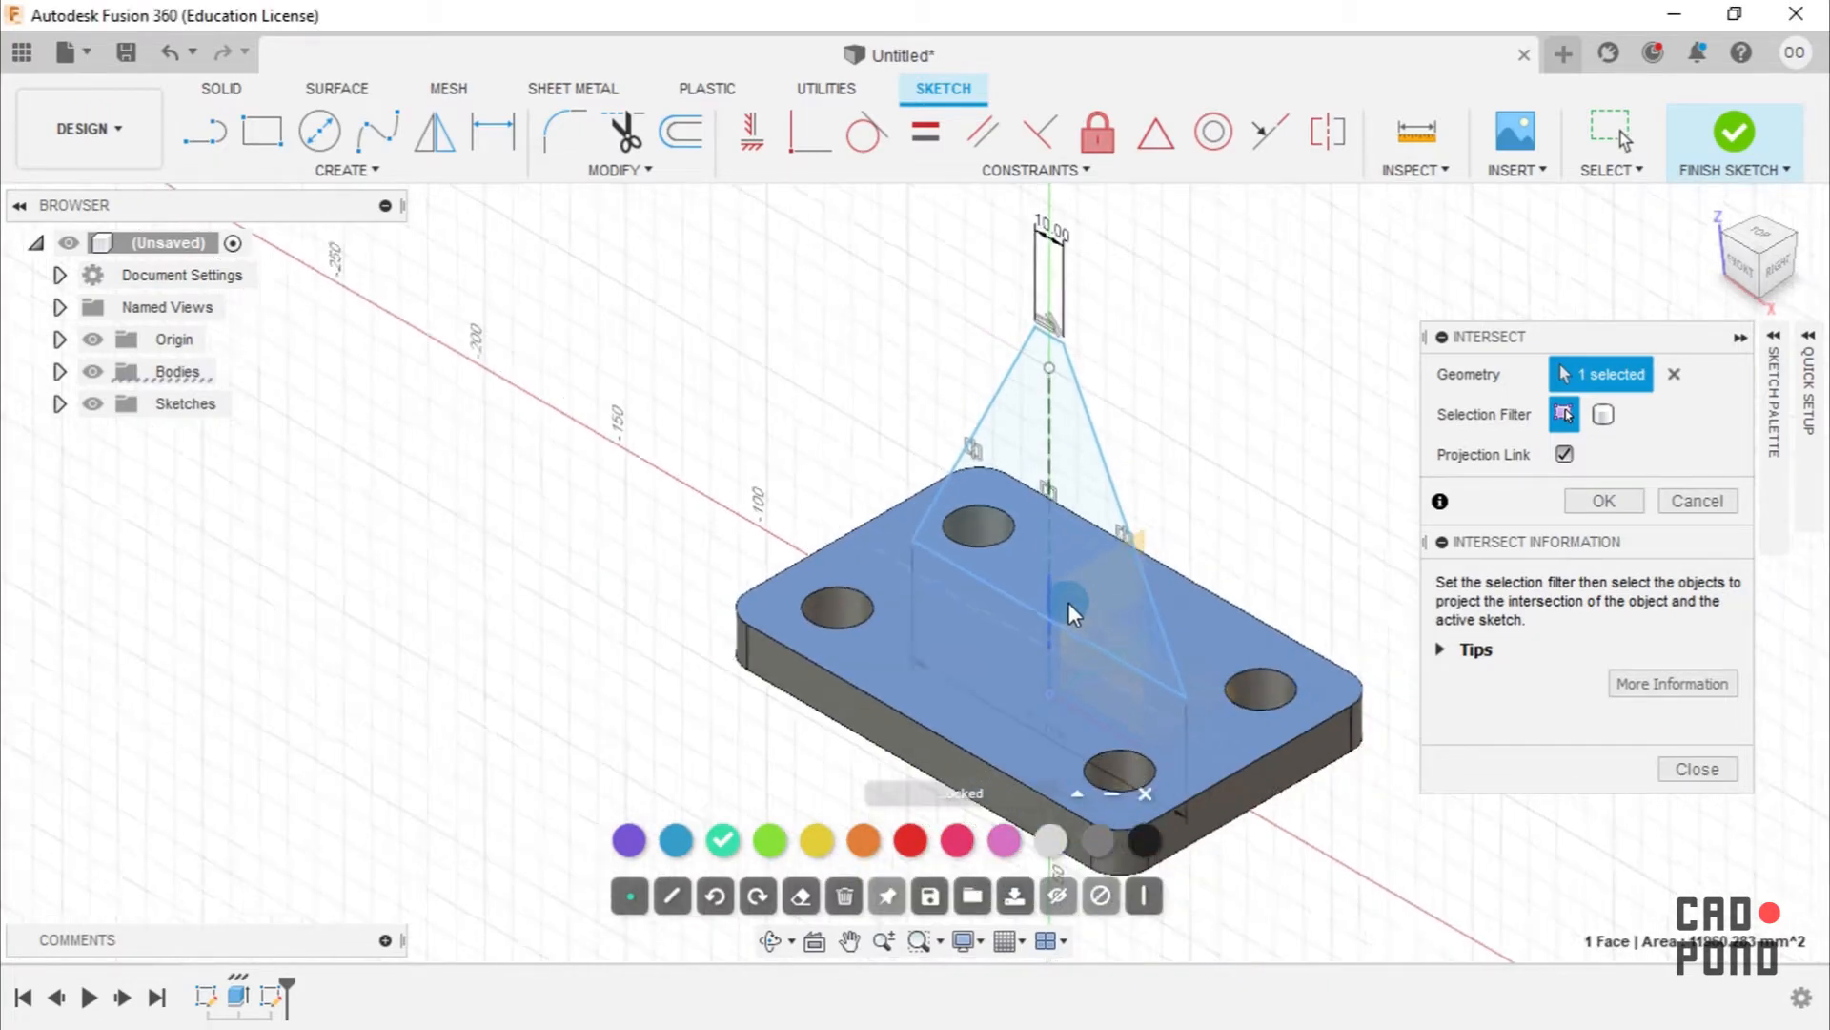
click(1597, 502)
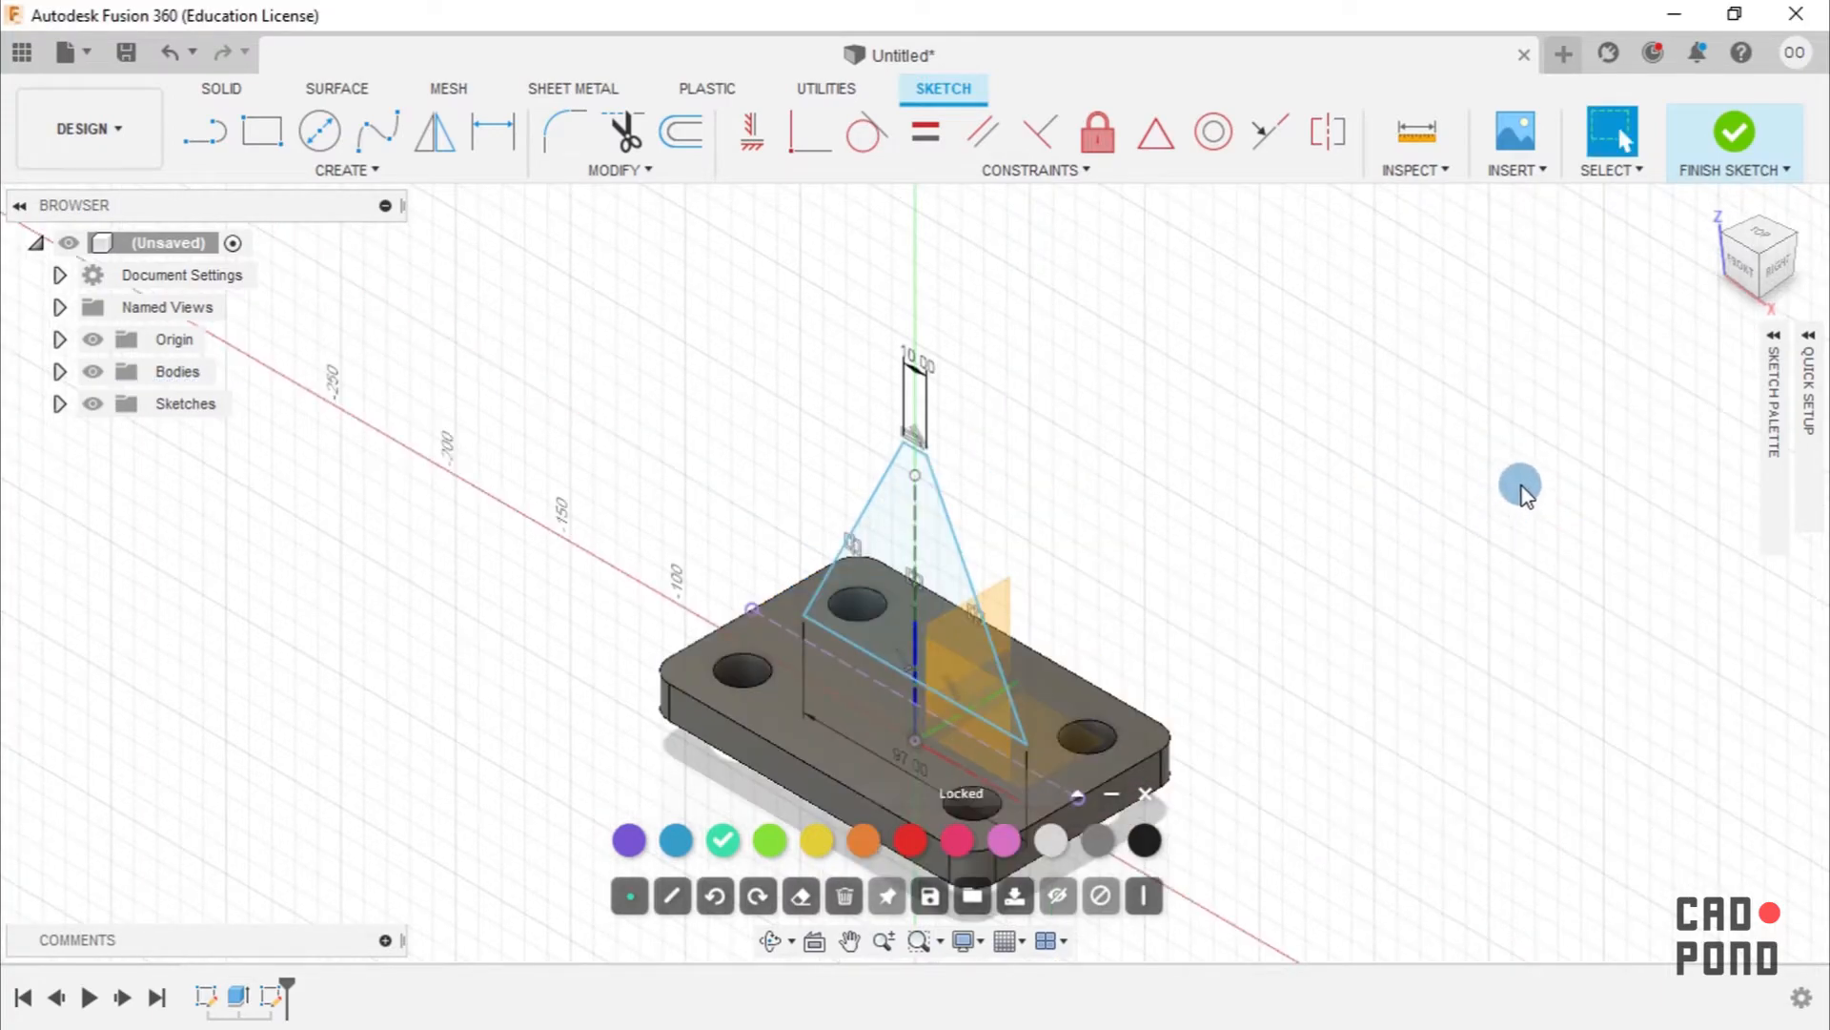
Make the trapezoid's lower edge collinear with the projected line of the base plate's upper face.
click(1713, 230)
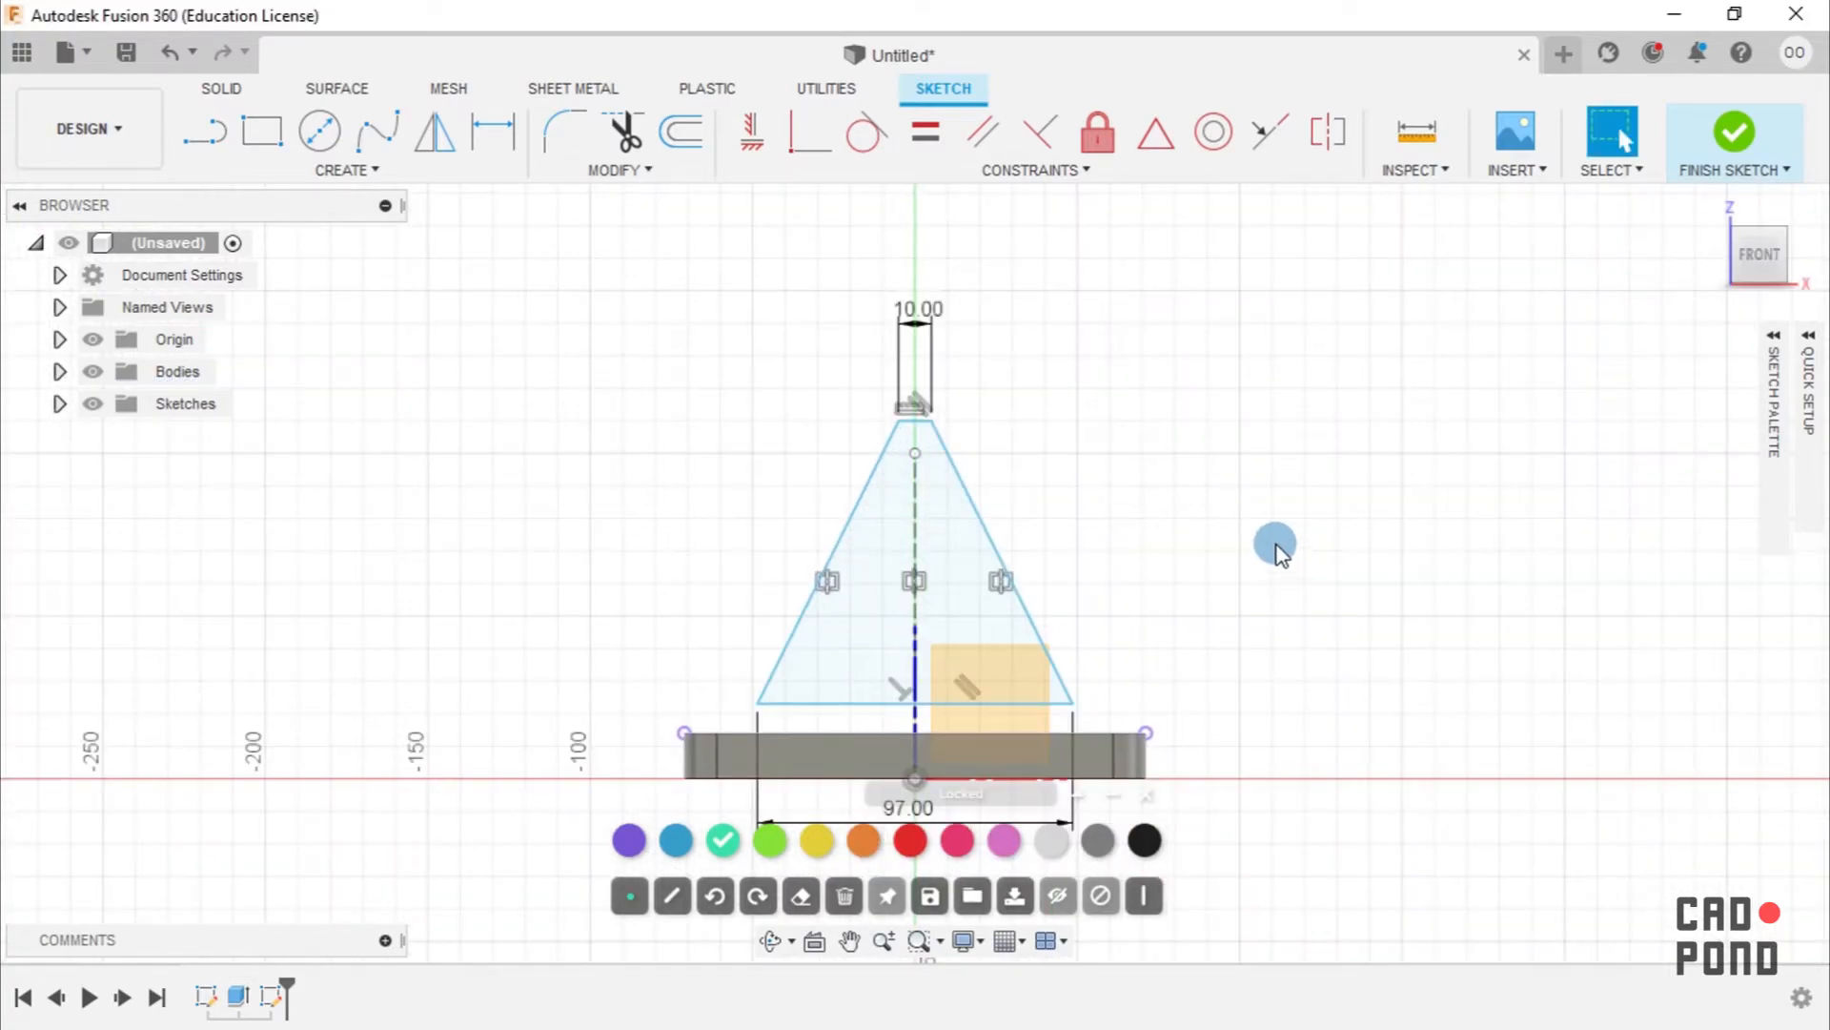
click(1263, 134)
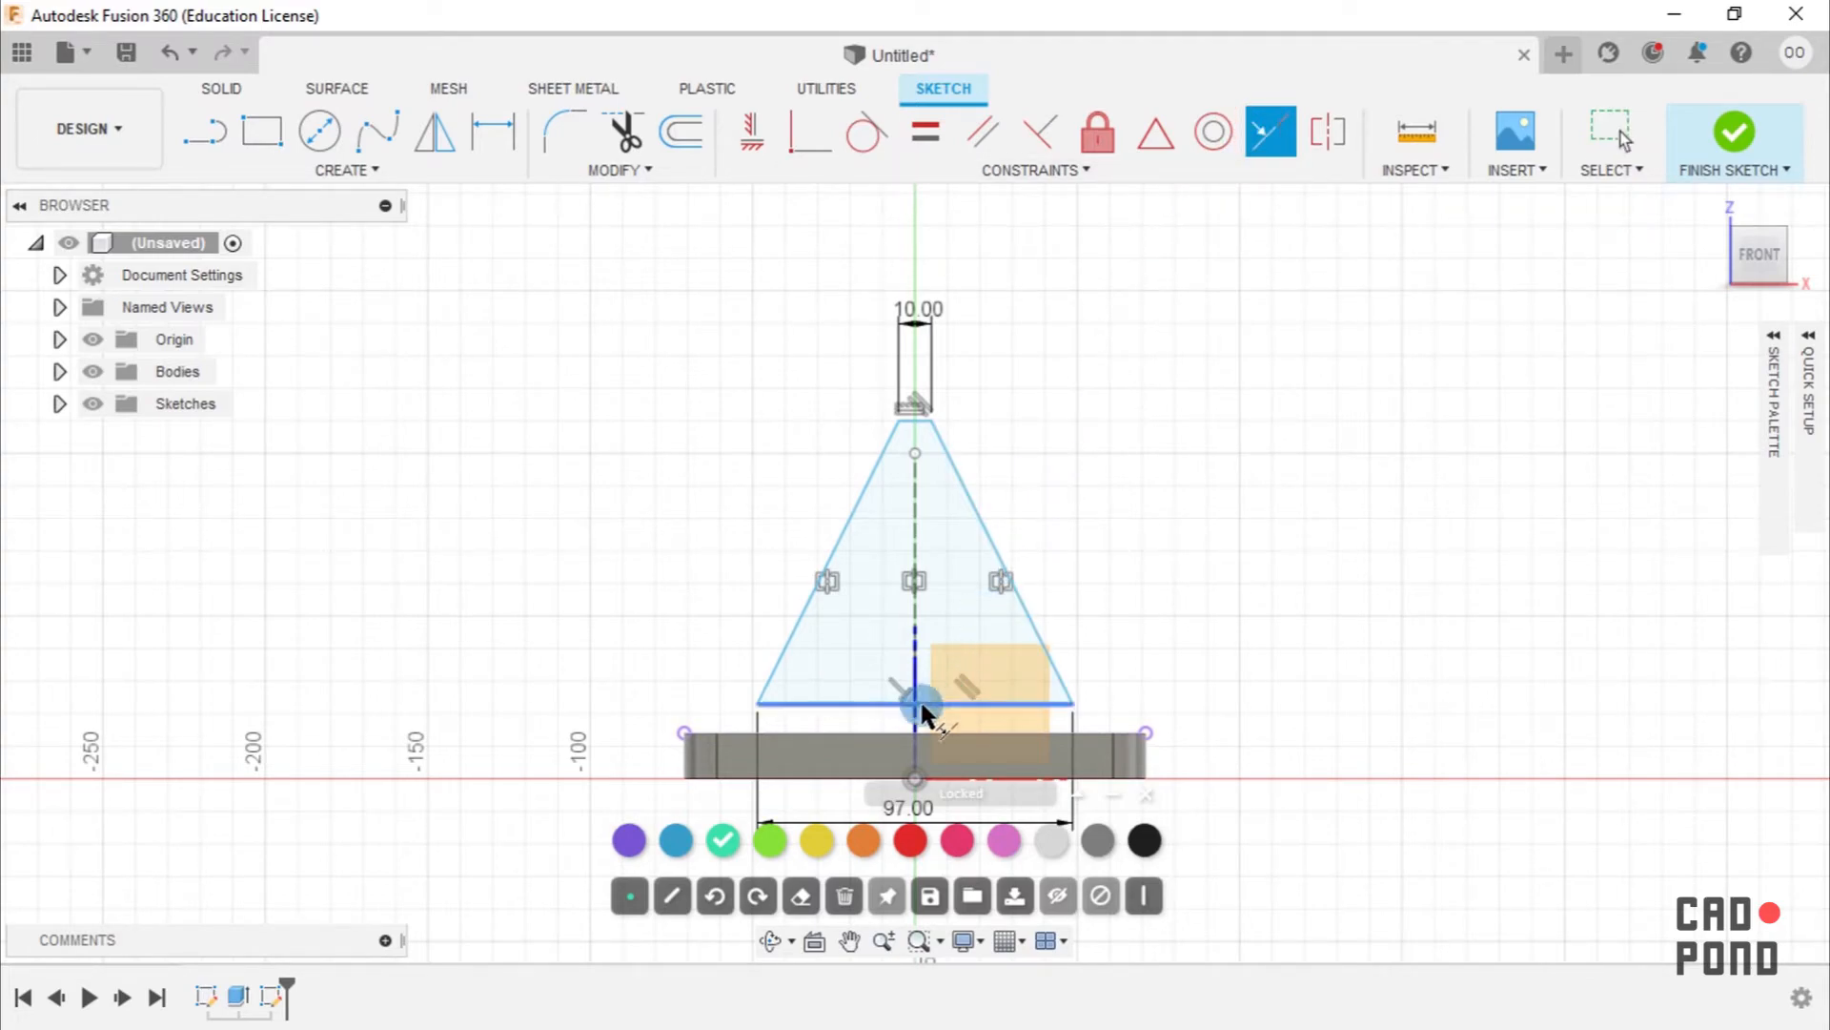
click(861, 702)
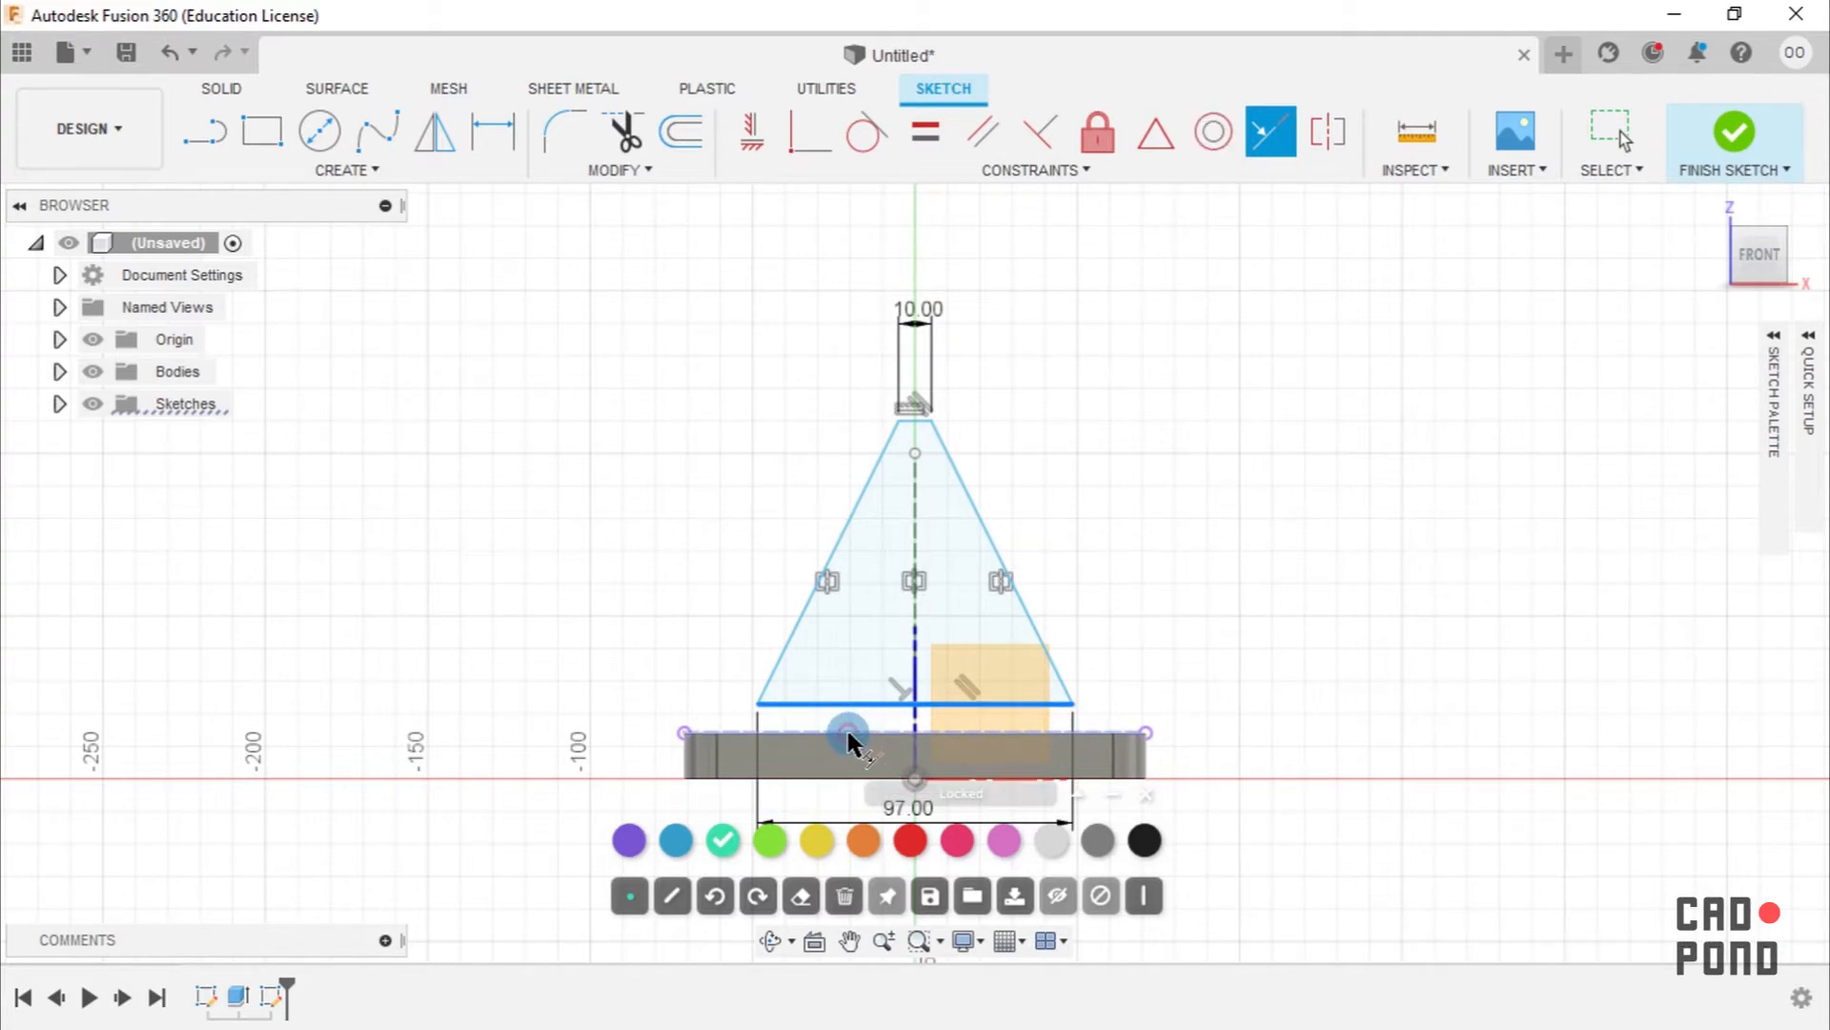
click(847, 733)
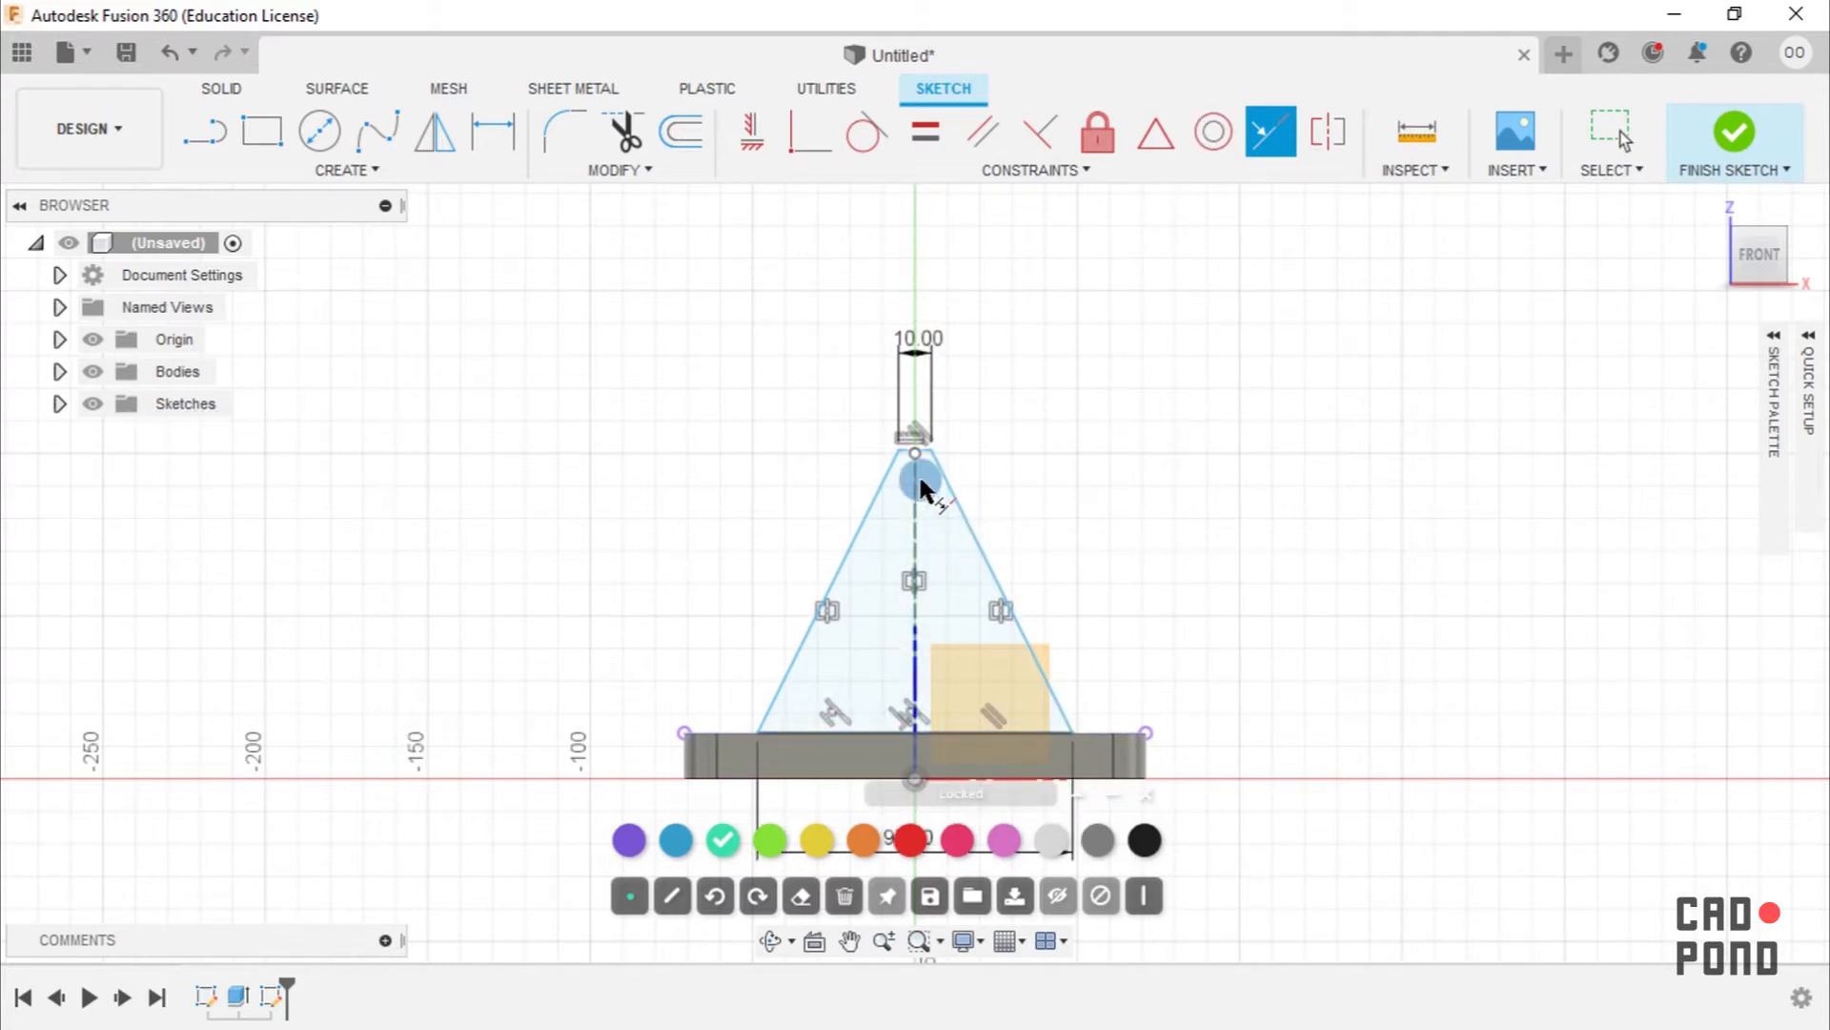